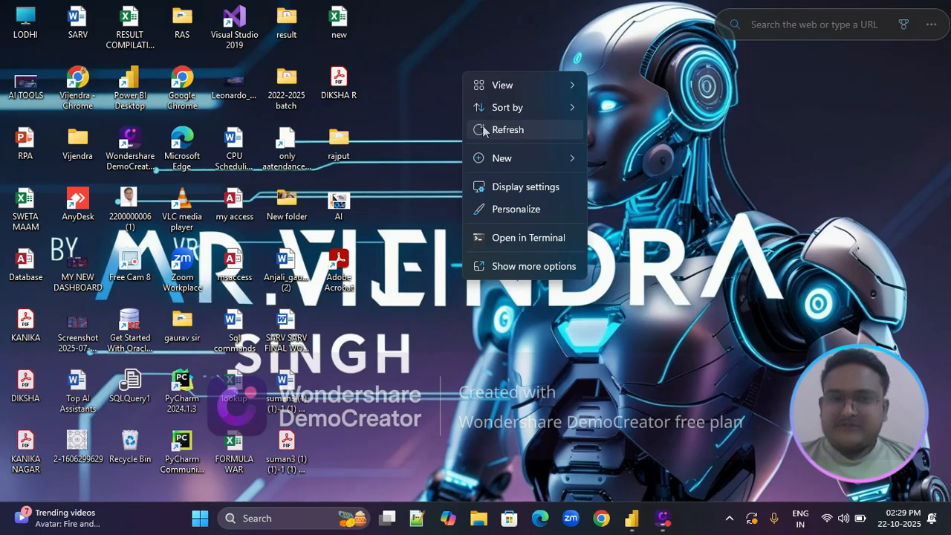
{"action": "left_click", "coordinate": [483, 130]}
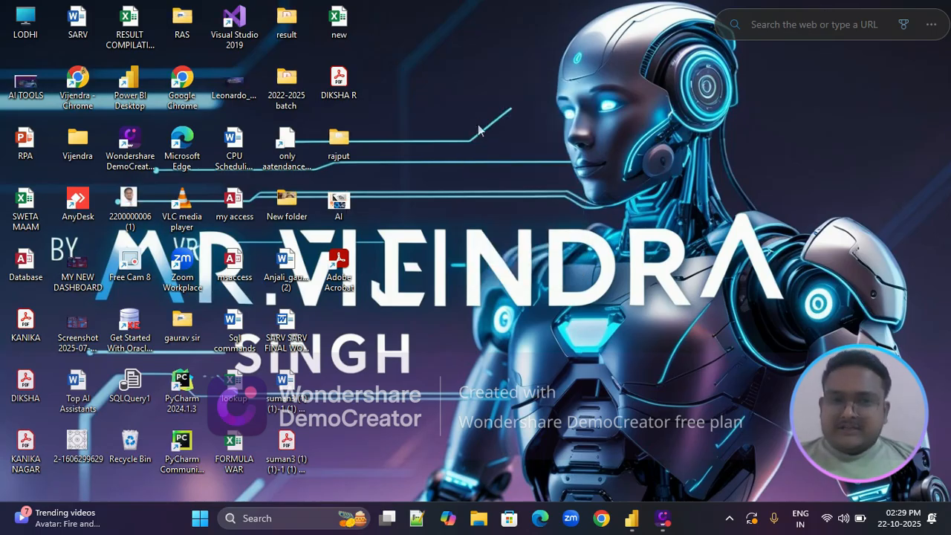
{"action": "right_click", "coordinate": [471, 116]}
{"action": "left_click", "coordinate": [494, 175]}
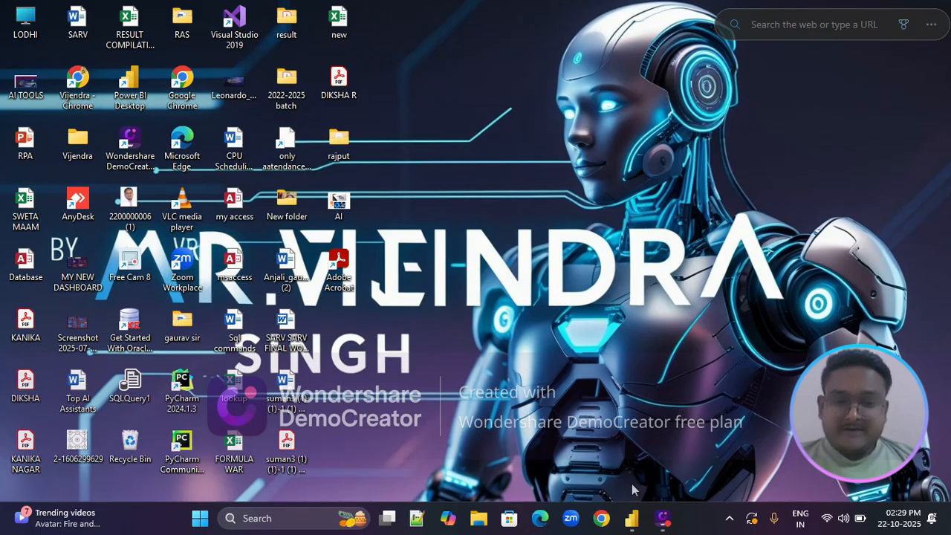
Switch to the DASHBOARD report in Power BI Desktop and view it filtered by Qtr 1 through Qtr 4, clearing the quarter filter at the end
{"action": "mouse_move", "coordinate": [632, 518]}
{"action": "left_click", "coordinate": [731, 451]}
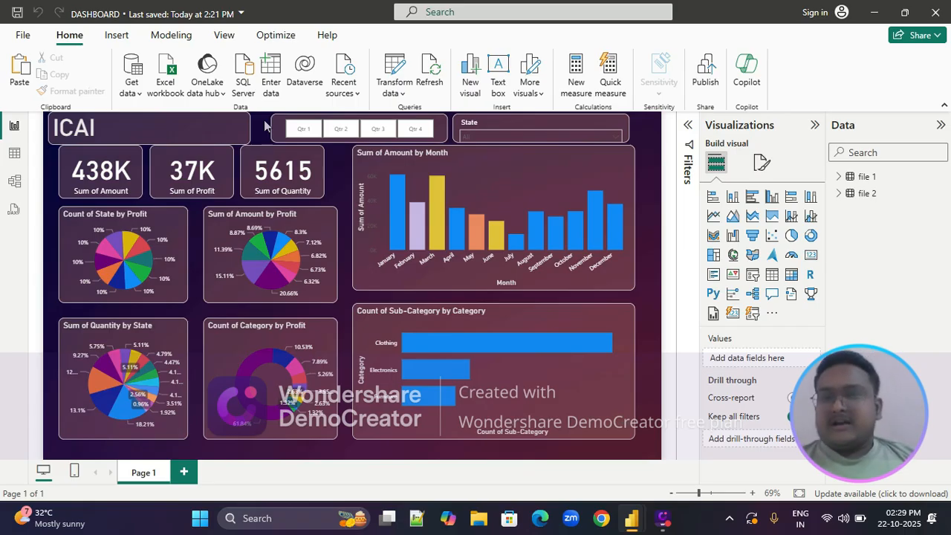
{"action": "left_click", "coordinate": [304, 129]}
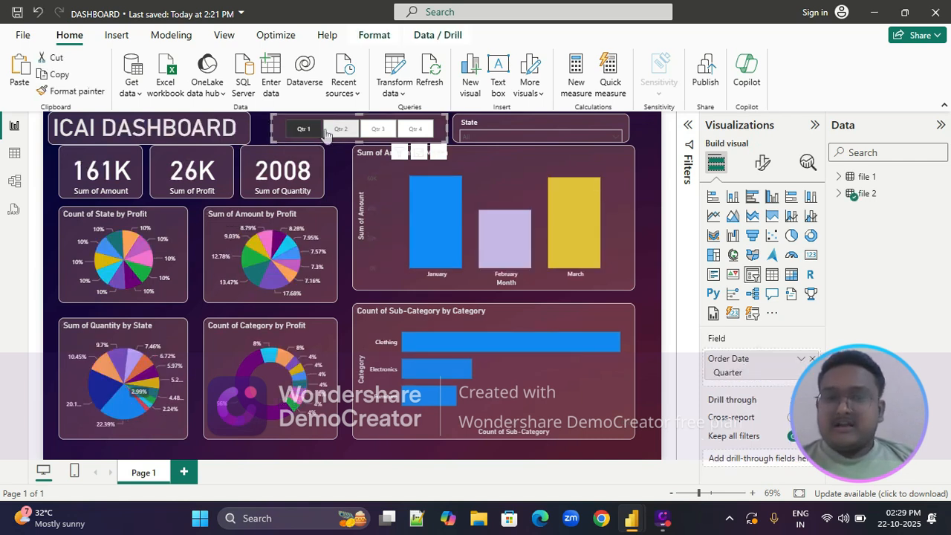
{"action": "left_click", "coordinate": [342, 130]}
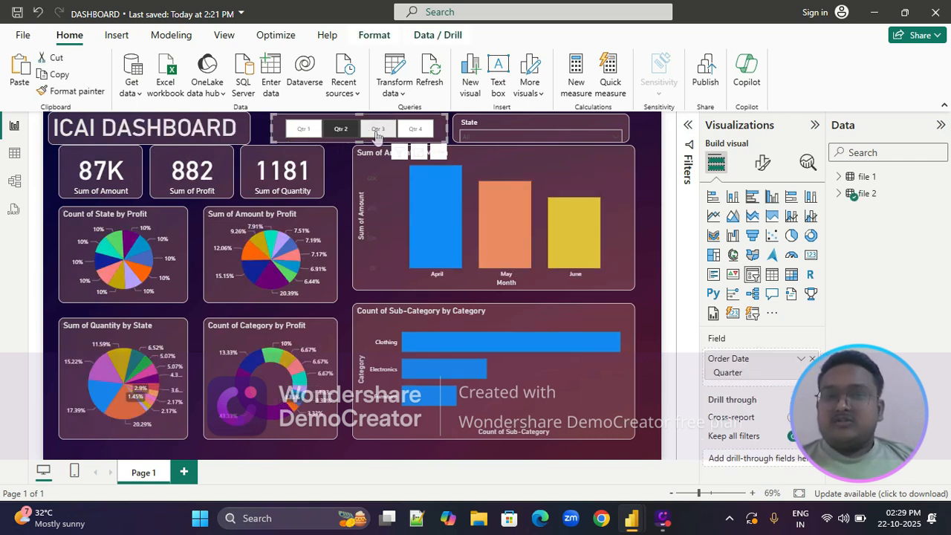
{"action": "left_click", "coordinate": [377, 130]}
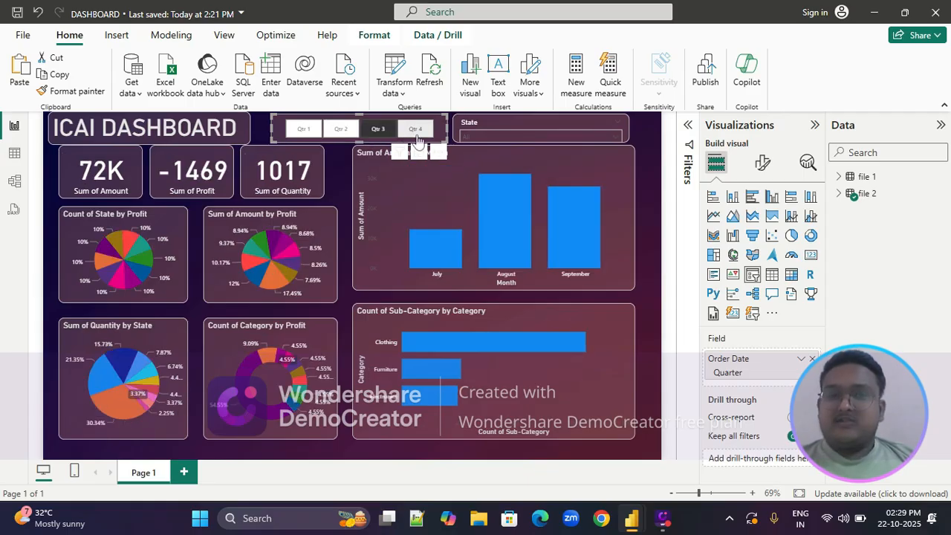
{"action": "left_click", "coordinate": [414, 133]}
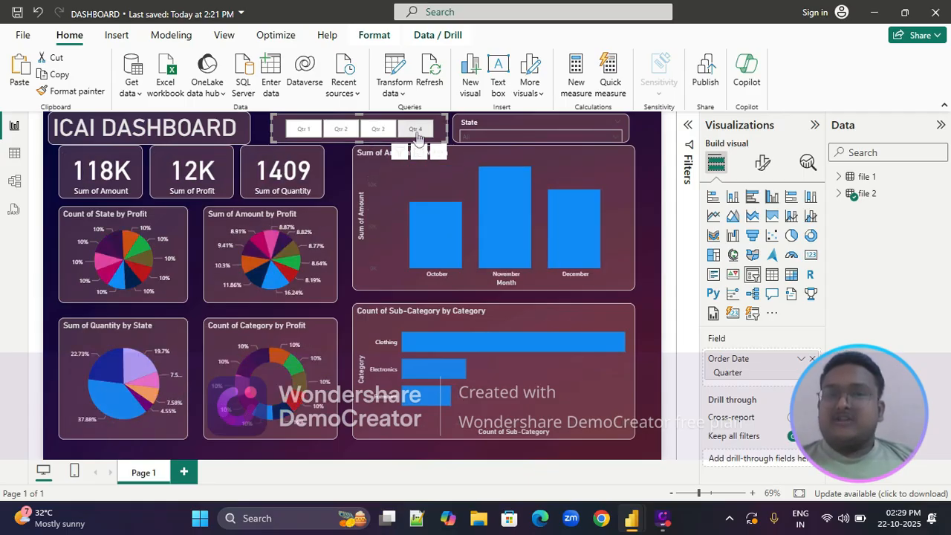
{"action": "left_click", "coordinate": [416, 132]}
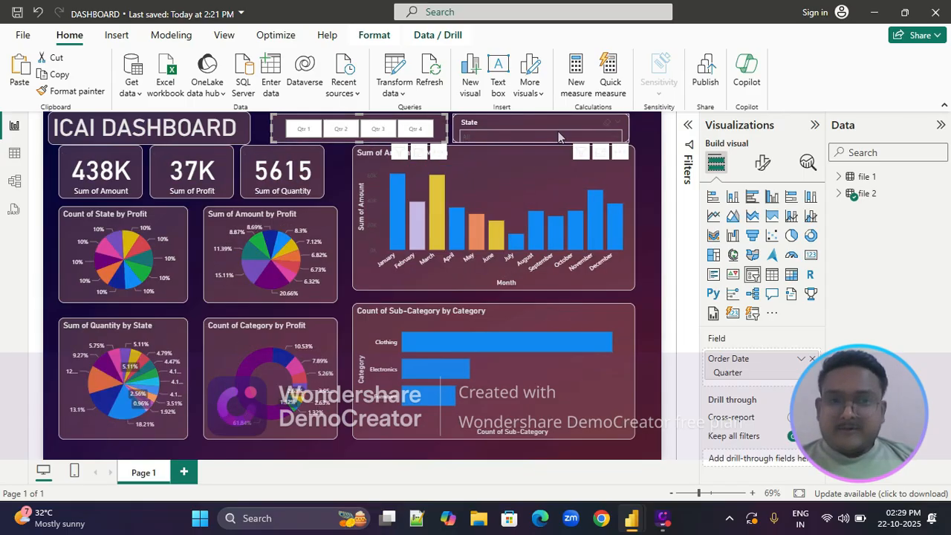
View the dashboard filtered by the states Andhra Pradesh and Delhi, and clear the State slicer
{"action": "left_click", "coordinate": [616, 140]}
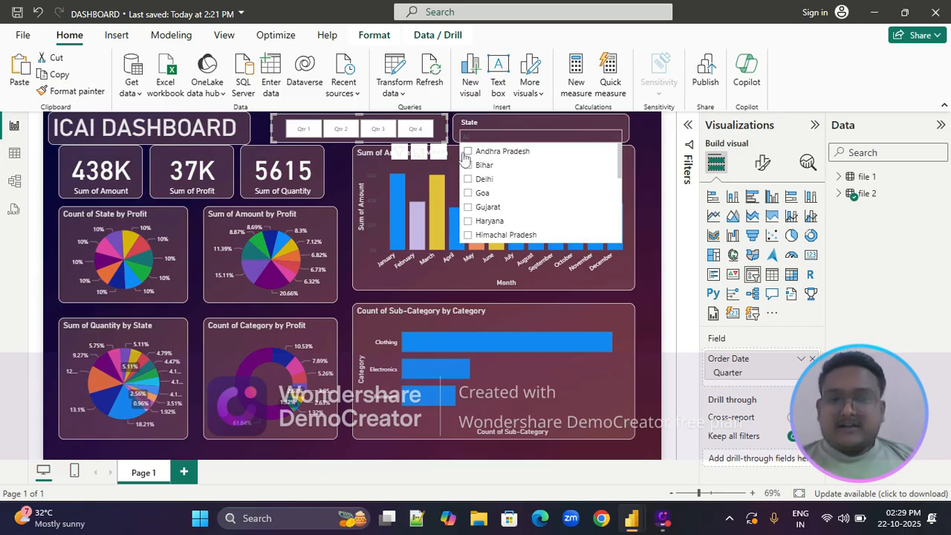
{"action": "left_click", "coordinate": [467, 152]}
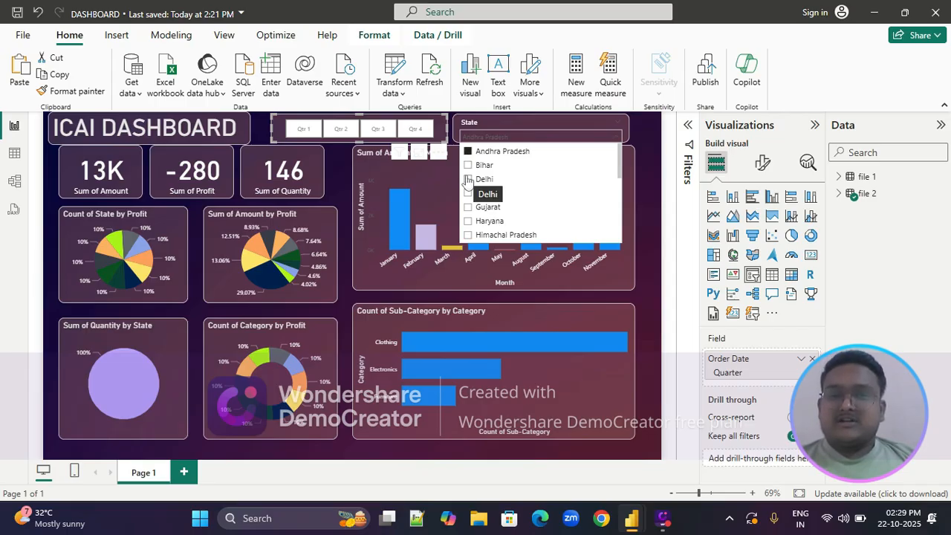
{"action": "left_click", "coordinate": [468, 180]}
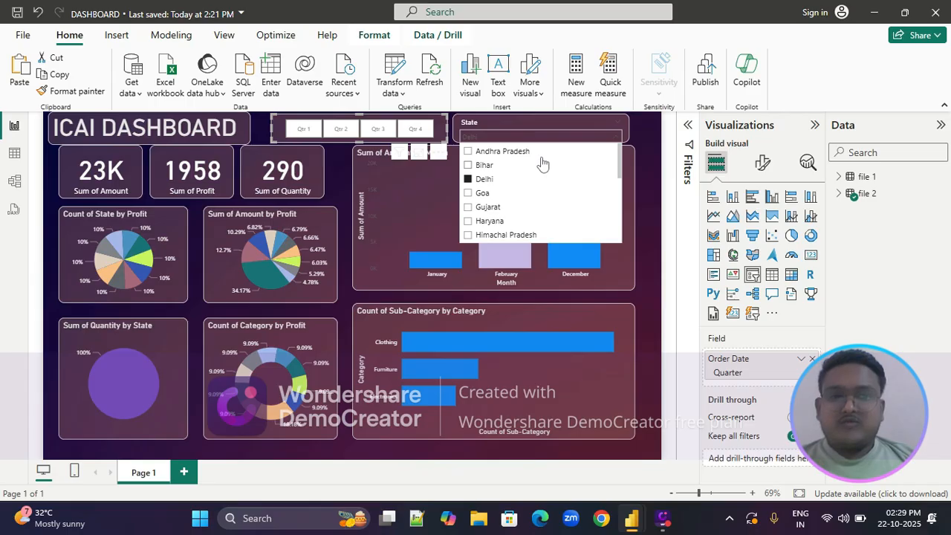
{"action": "left_click", "coordinate": [607, 127]}
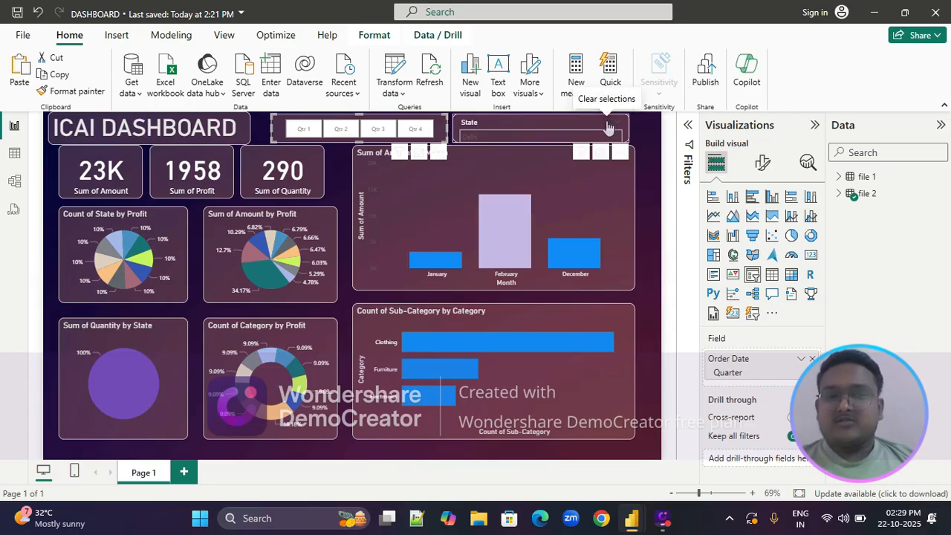
{"action": "left_click", "coordinate": [260, 134]}
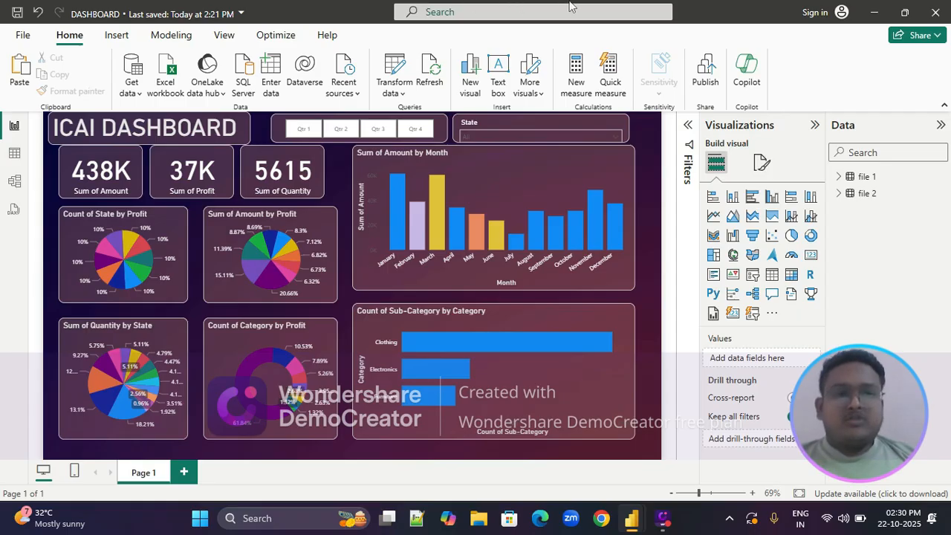
Switch to the untitled Power BI Desktop window and create a new blank report
{"action": "mouse_move", "coordinate": [631, 522]}
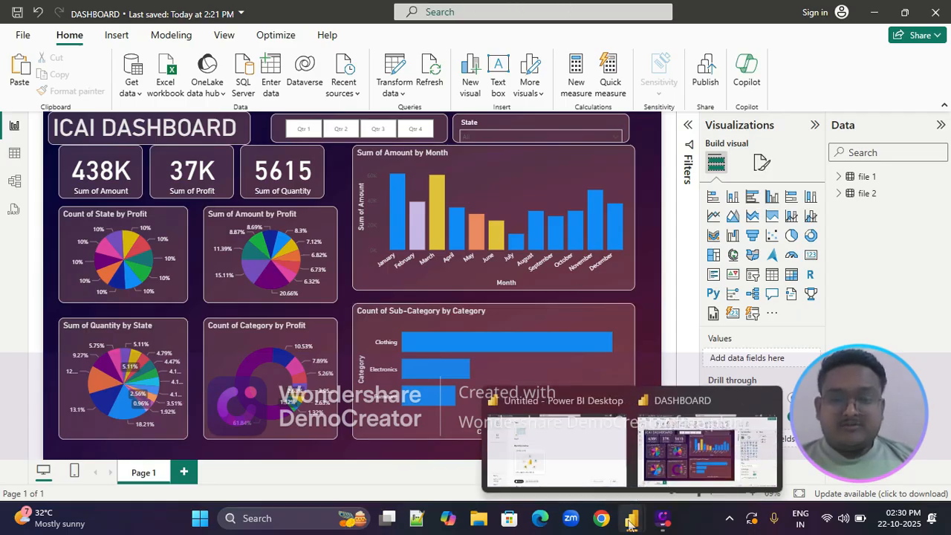
{"action": "left_click", "coordinate": [558, 426]}
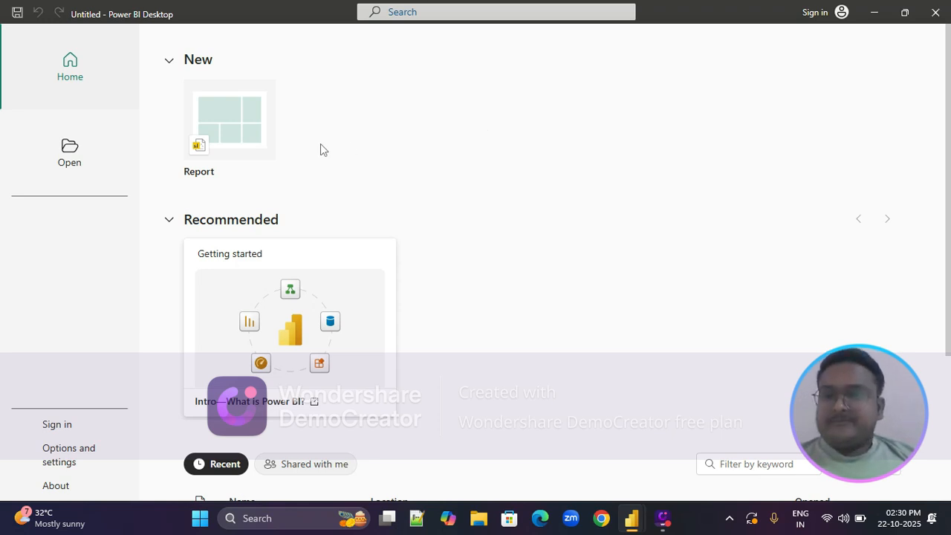
{"action": "left_click", "coordinate": [221, 110]}
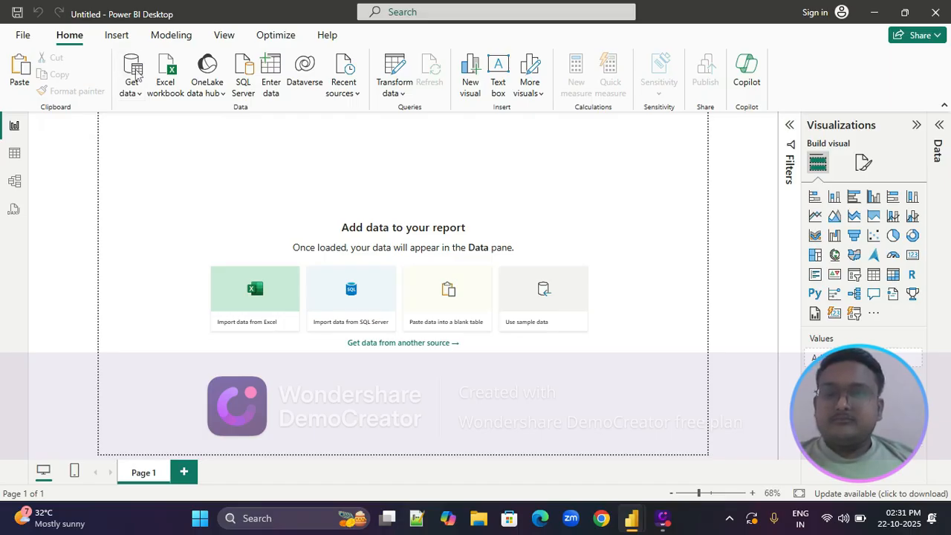
Load the CSV file "file 1" from the power BI file folder into the report as Text/CSV data
{"action": "left_click", "coordinate": [136, 72]}
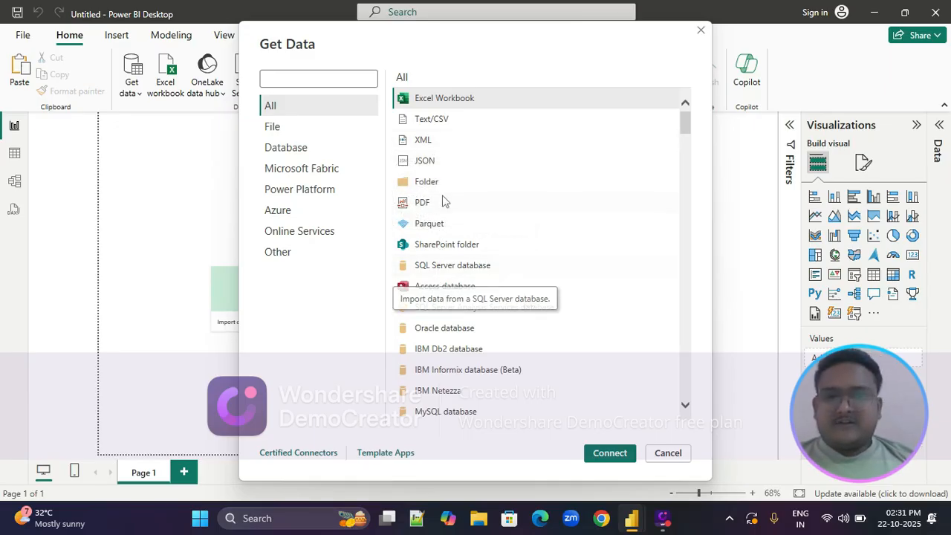
{"action": "left_click", "coordinate": [441, 121]}
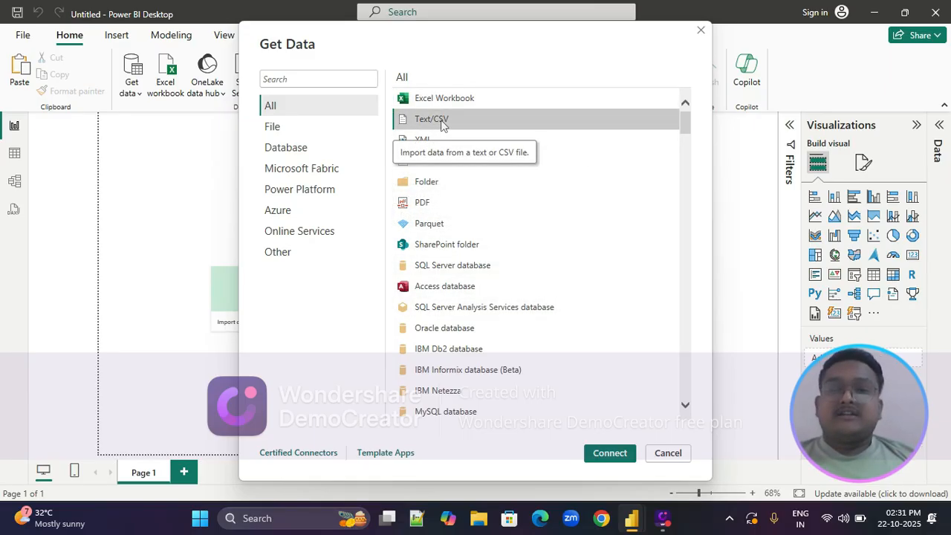
{"action": "left_click", "coordinate": [607, 454]}
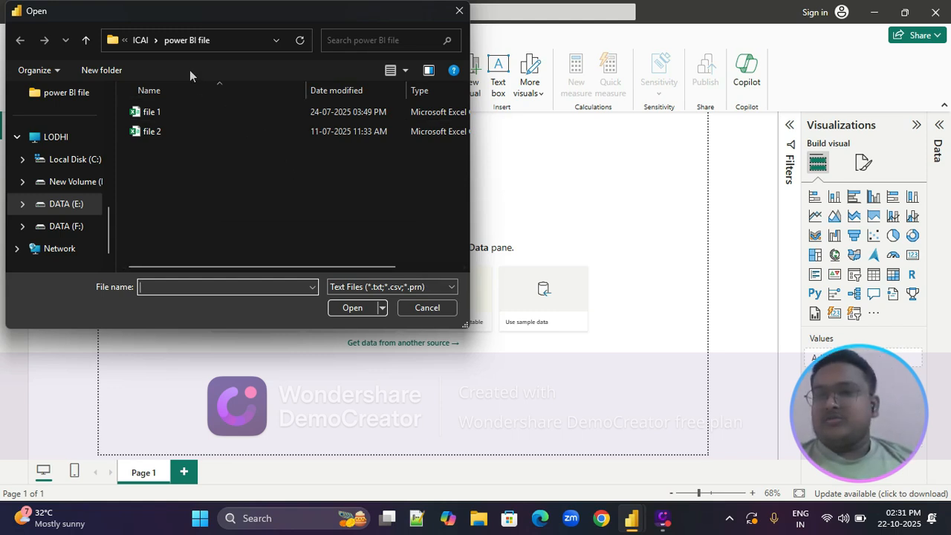
{"action": "left_click", "coordinate": [165, 109]}
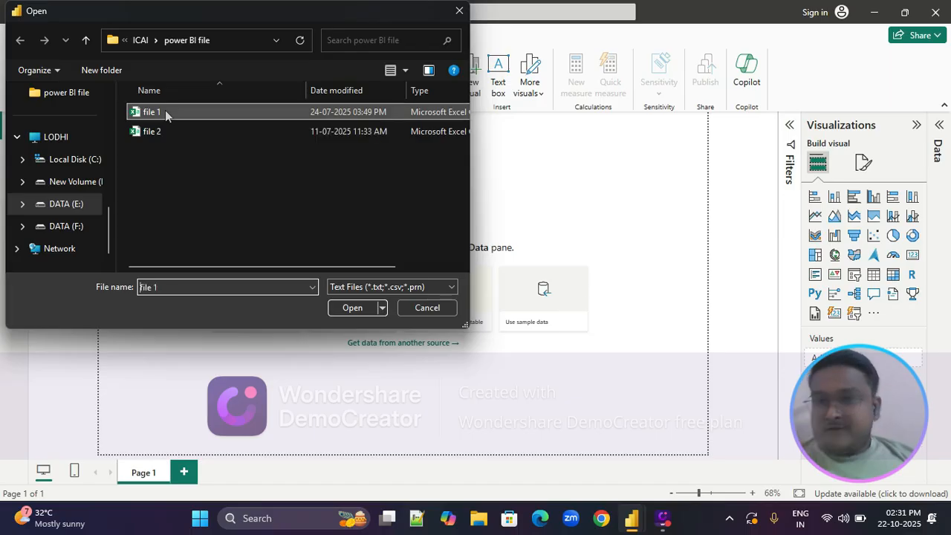
{"action": "left_click", "coordinate": [346, 308]}
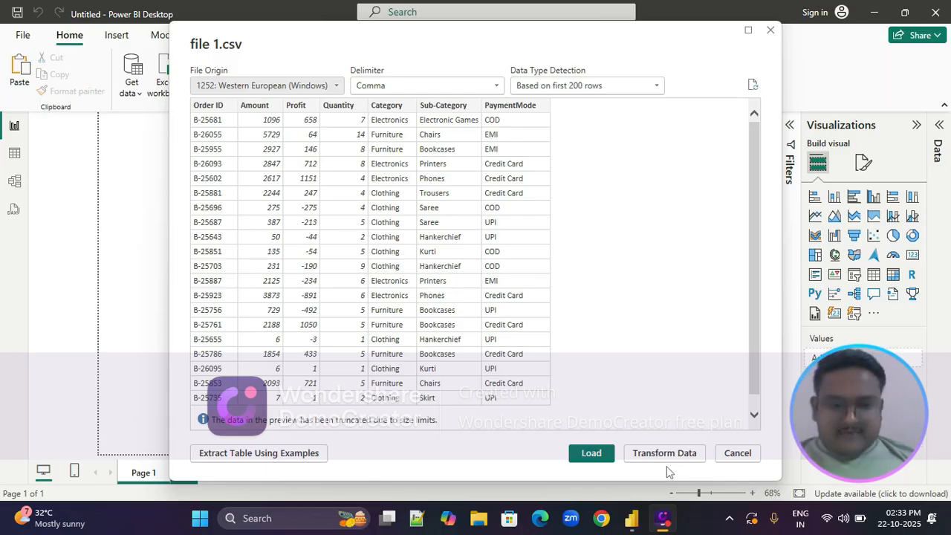
{"action": "left_click", "coordinate": [588, 457]}
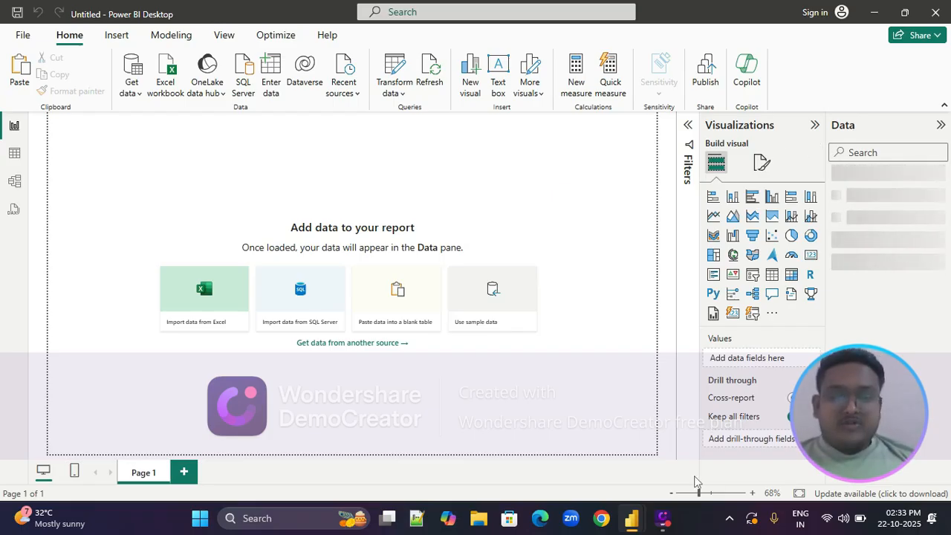
Close the DASHBOARD report window and save its changes
{"action": "mouse_move", "coordinate": [633, 522]}
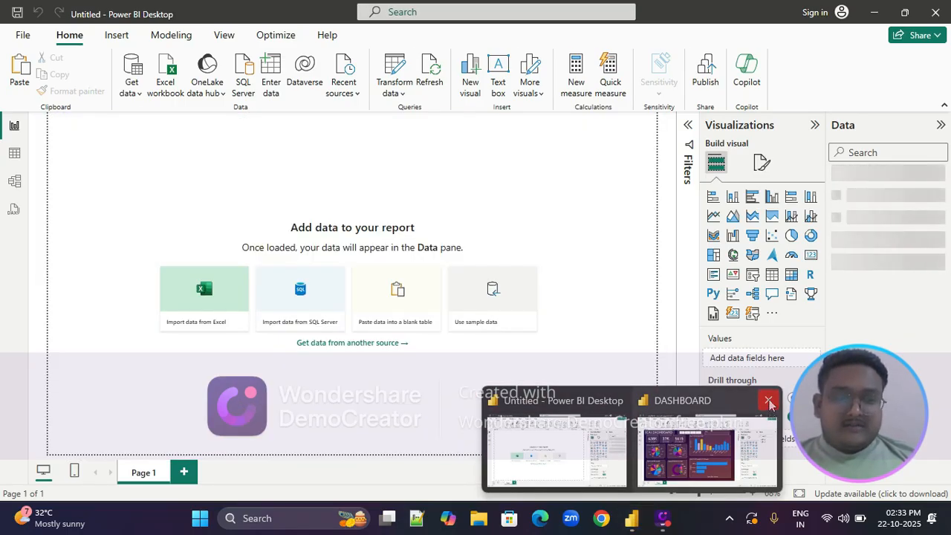
{"action": "left_click", "coordinate": [769, 402]}
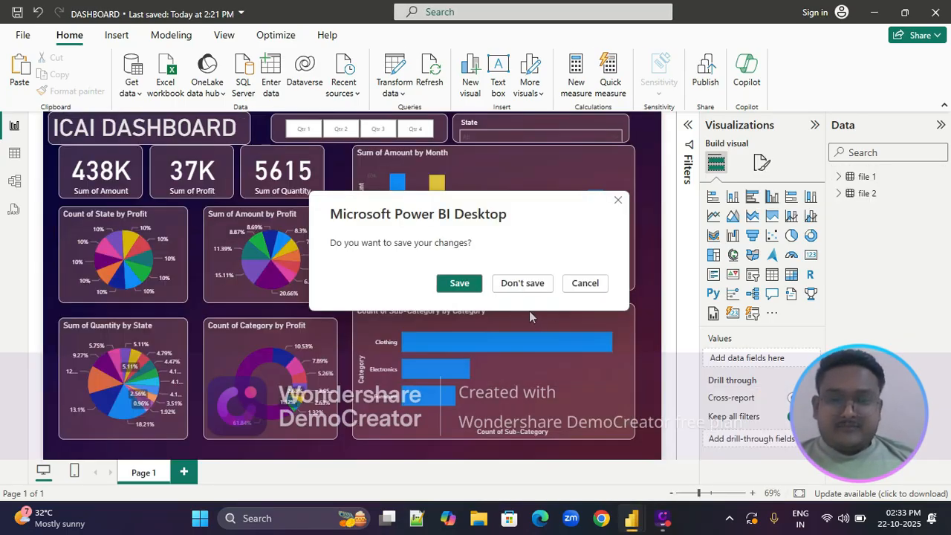
{"action": "left_click", "coordinate": [470, 283]}
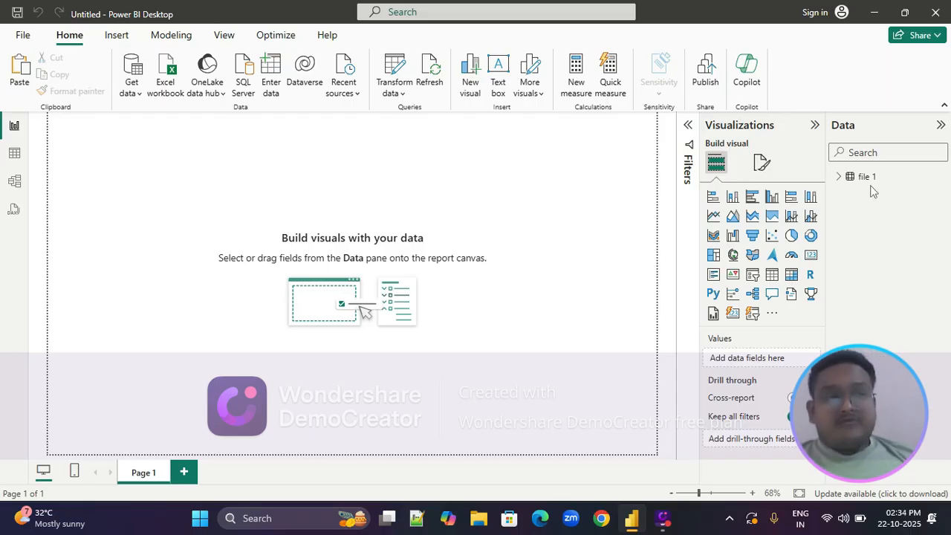
Load the CSV file "file 2" into the report as a second Text/CSV data source
{"action": "left_click", "coordinate": [134, 72]}
{"action": "left_click", "coordinate": [447, 121]}
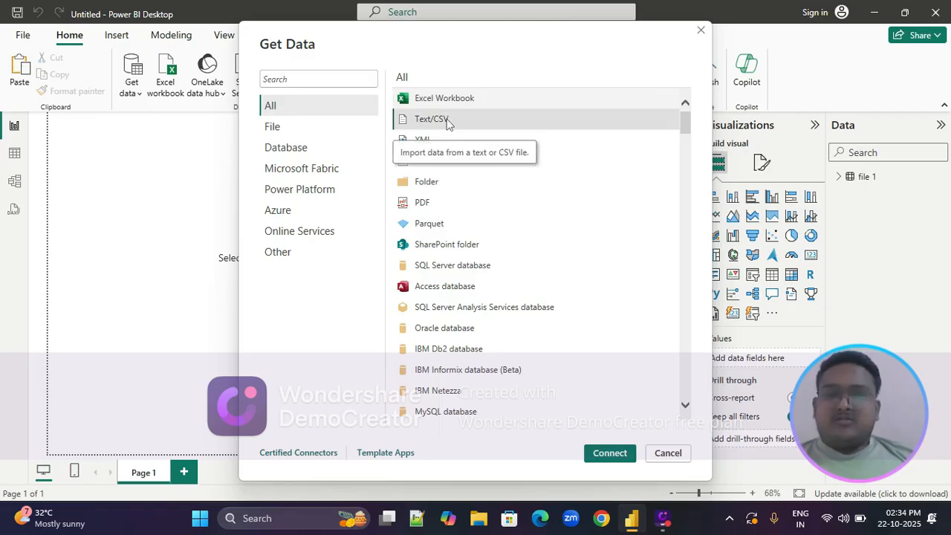
{"action": "left_click", "coordinate": [610, 453]}
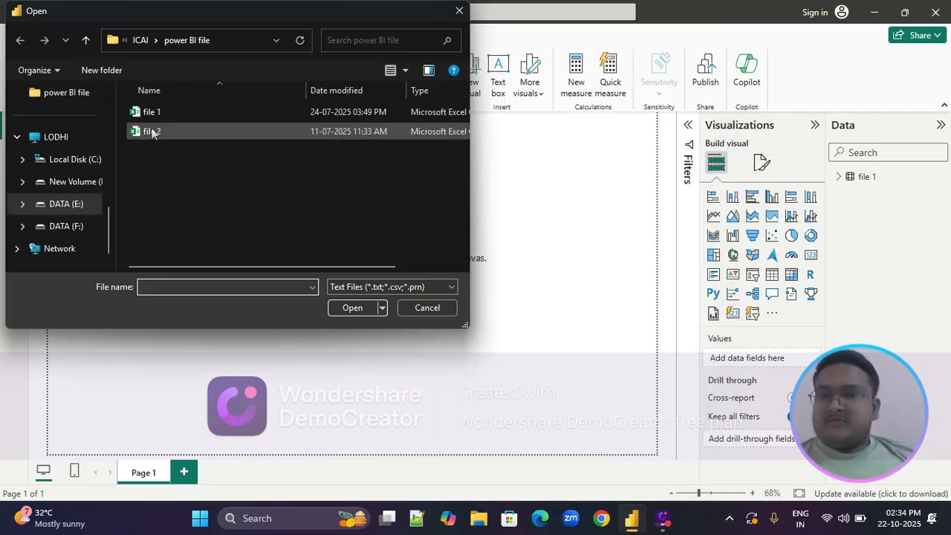
{"action": "left_click", "coordinate": [152, 131]}
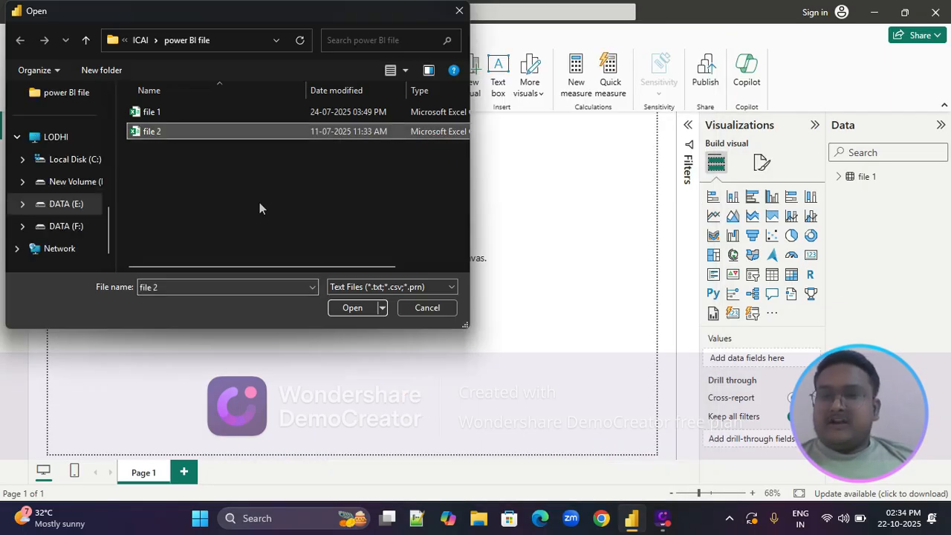
{"action": "left_click", "coordinate": [353, 308]}
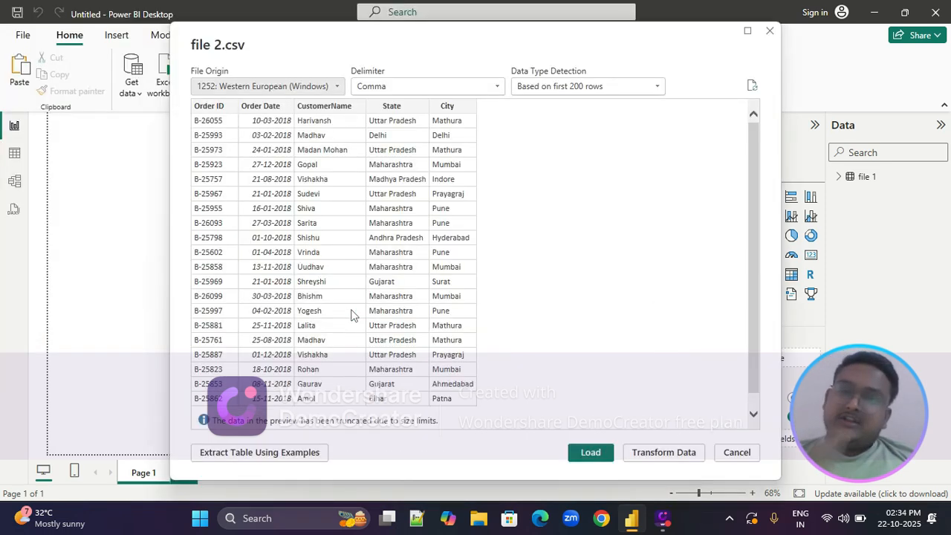
{"action": "left_click", "coordinate": [587, 455]}
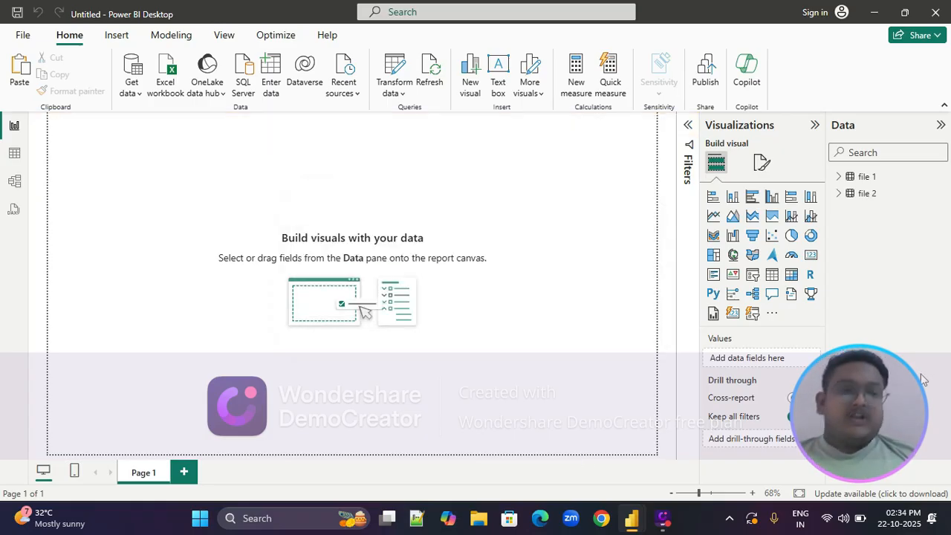
Examine the field lists of the file 1 and file 2 tables, and view the rows of file 1 in Table view
{"action": "left_click", "coordinate": [838, 177]}
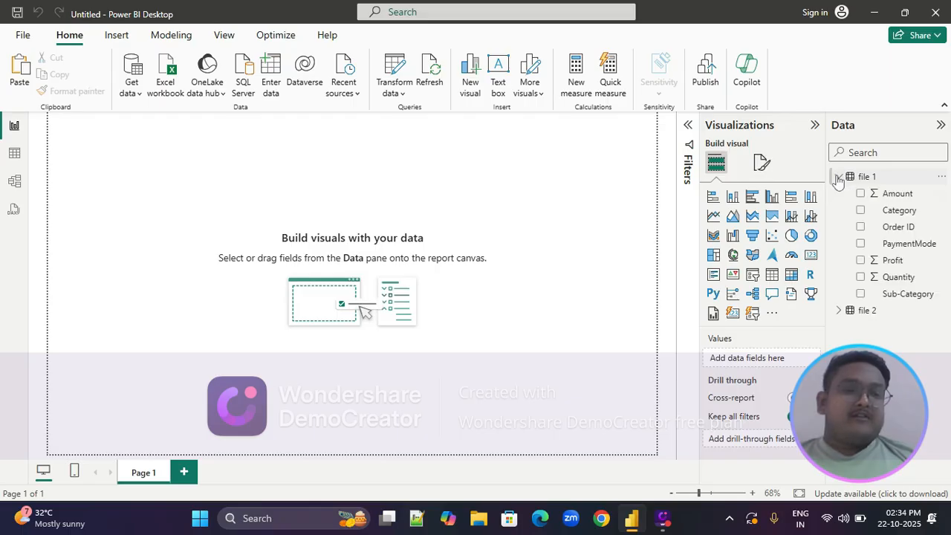
{"action": "left_click", "coordinate": [840, 312]}
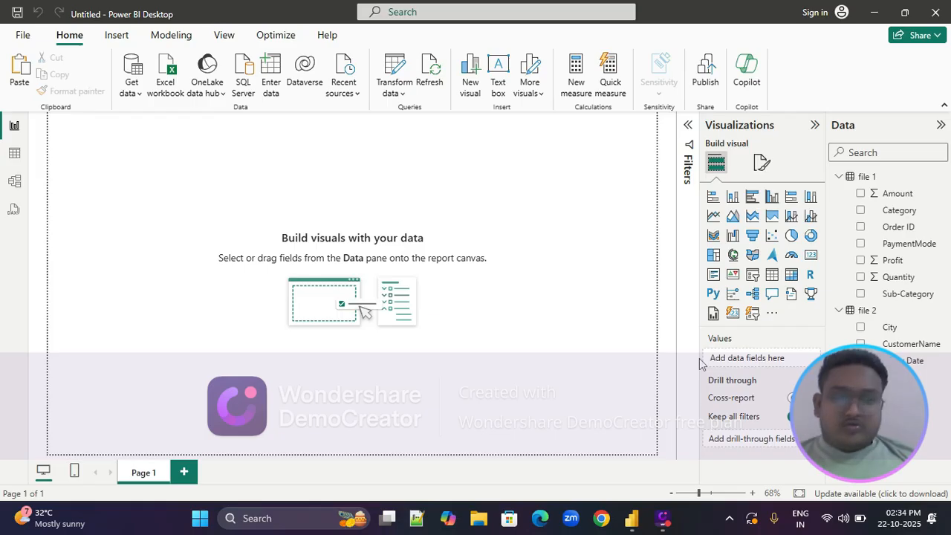
{"action": "left_click", "coordinate": [838, 312]}
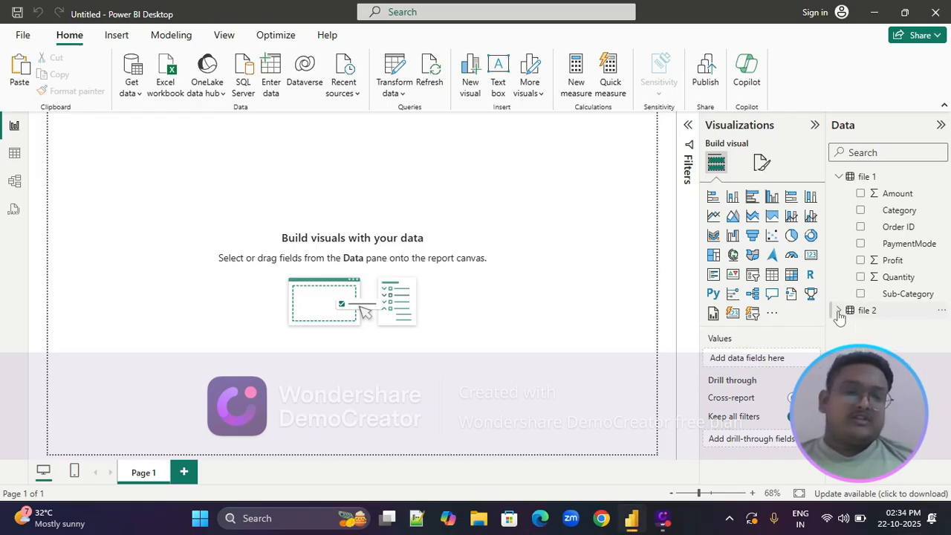
{"action": "left_click", "coordinate": [838, 177]}
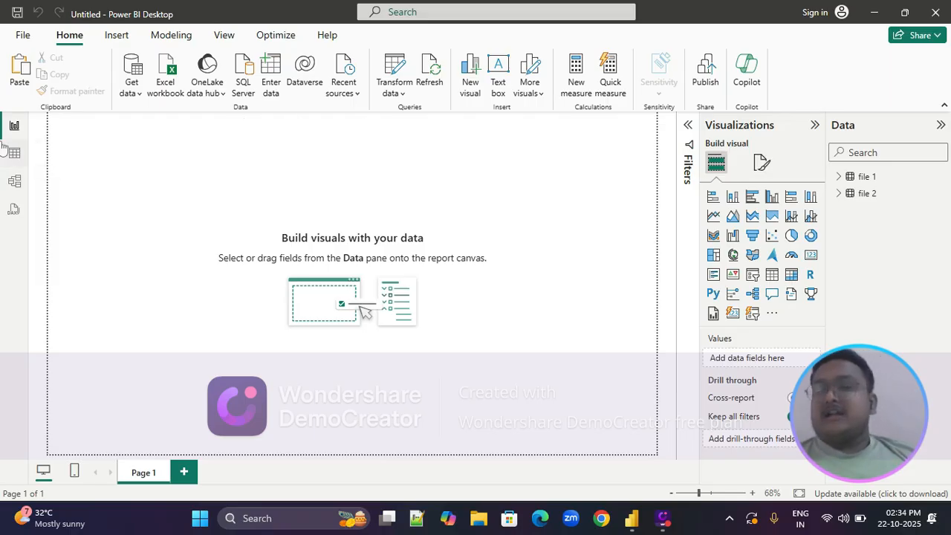
{"action": "left_click", "coordinate": [14, 156]}
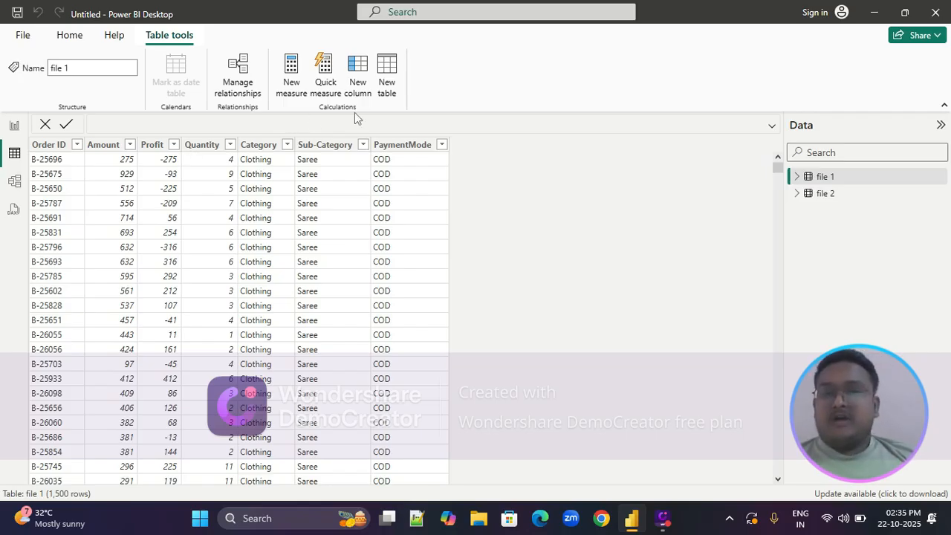
Add a calculated column named sum to the file 1 table with the formula [Amount] + [Profit]
{"action": "left_click", "coordinate": [361, 67]}
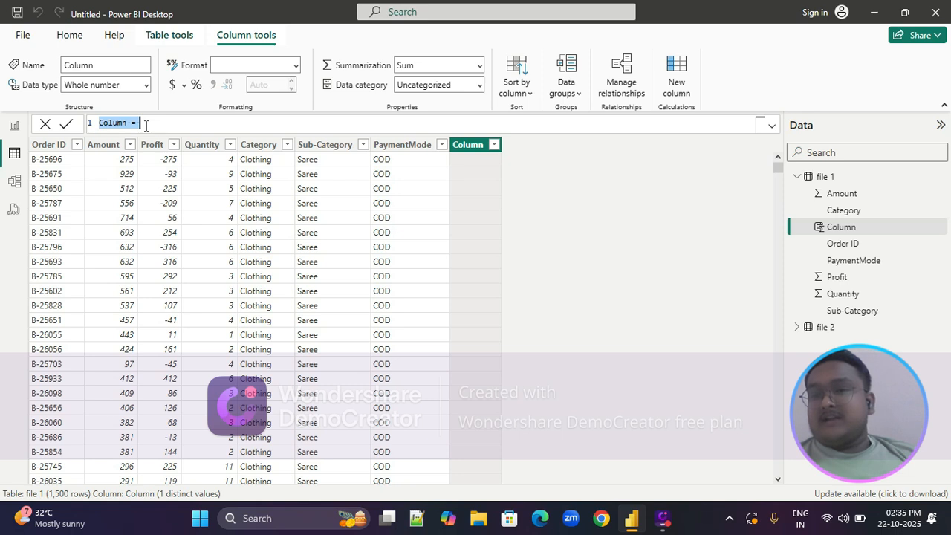
{"action": "type", "text": "sum"}
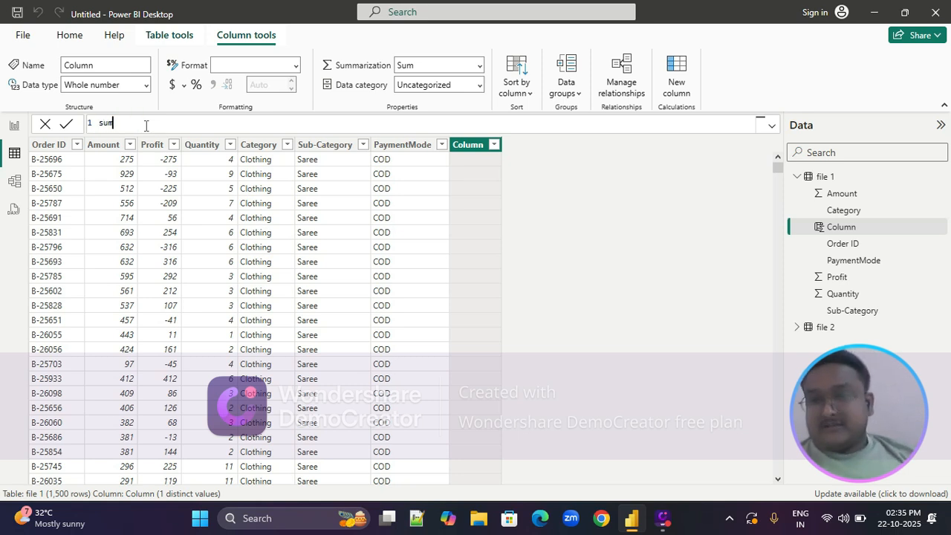
{"action": "type", "text": " ="}
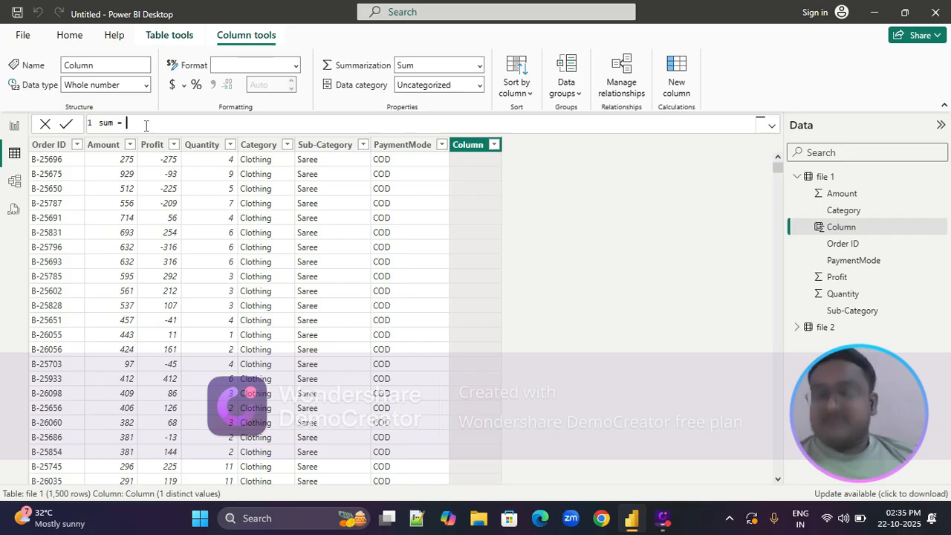
{"action": "type", "text": "["}
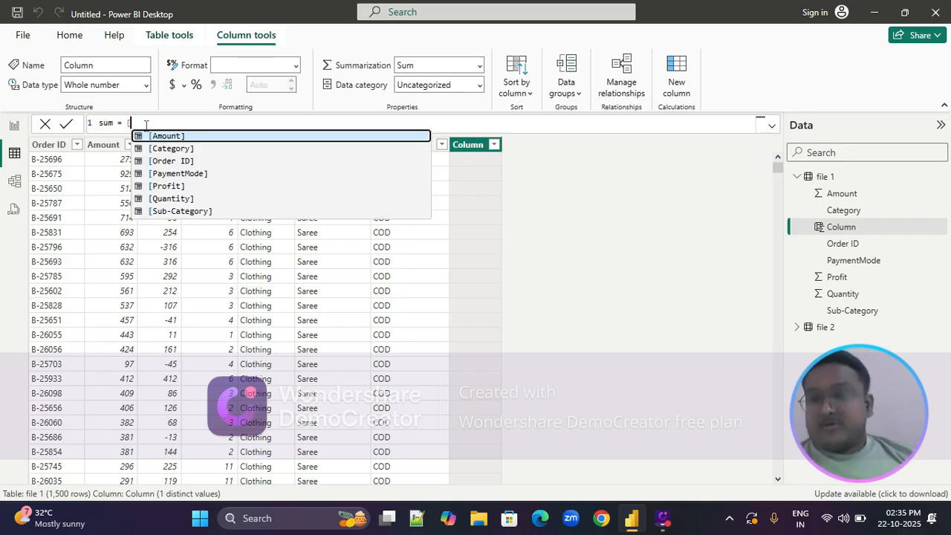
{"action": "left_click", "coordinate": [160, 136]}
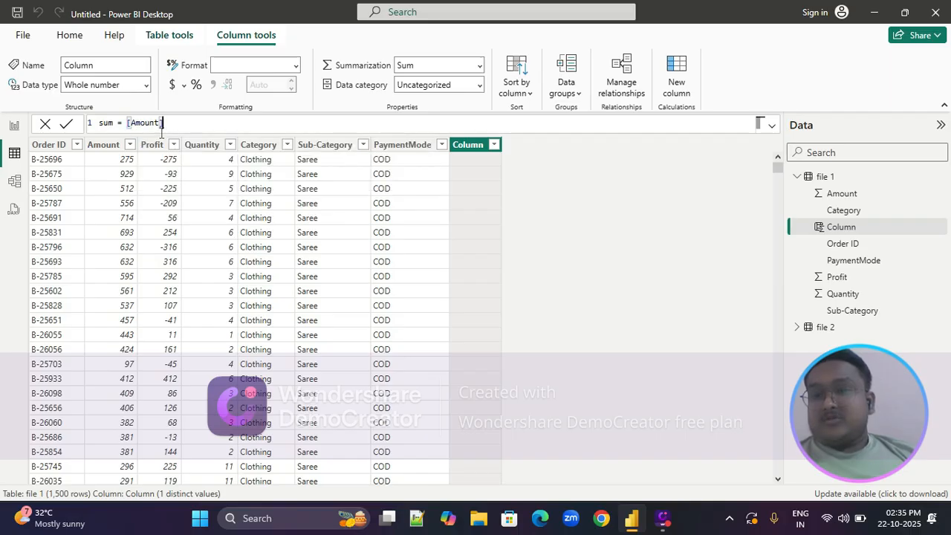
{"action": "type", "text": "+"}
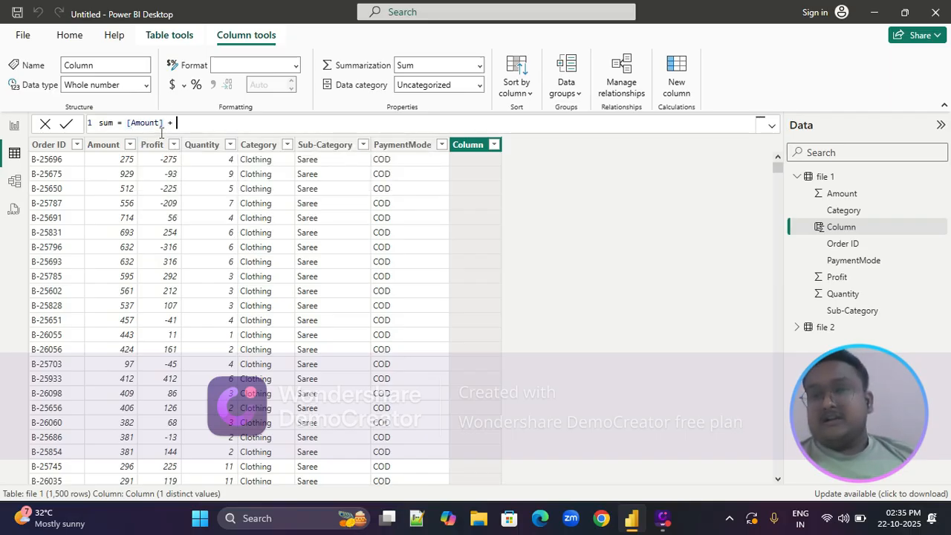
{"action": "type", "text": " ["}
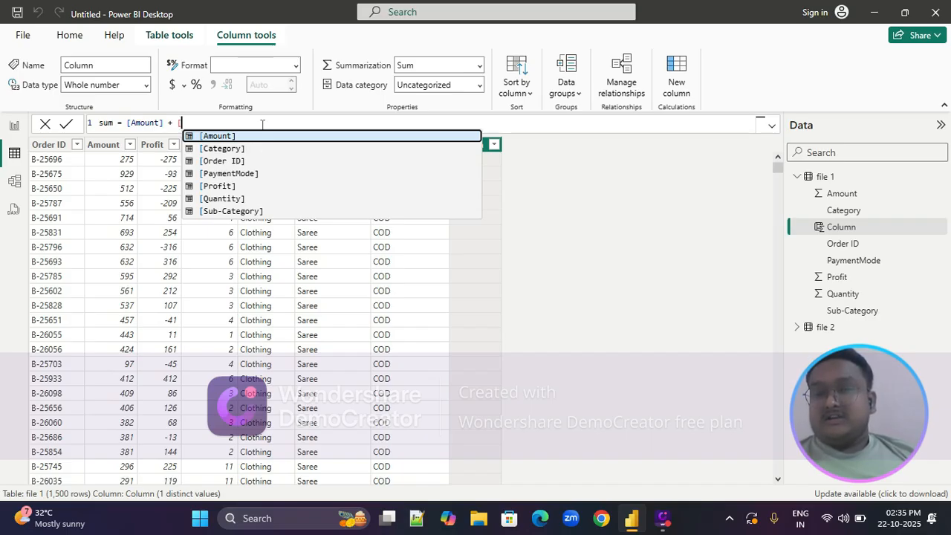
{"action": "left_click", "coordinate": [230, 187]}
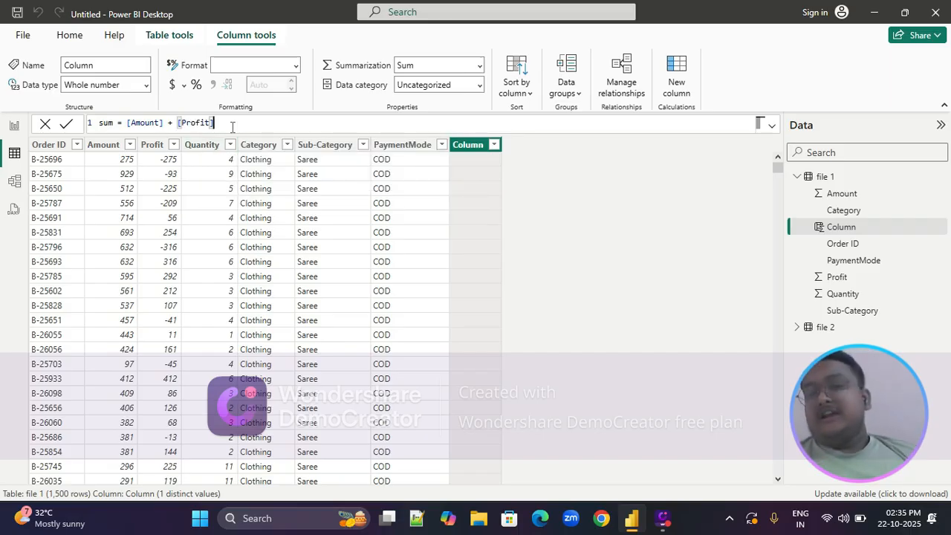
{"action": "key", "text": "Return"}
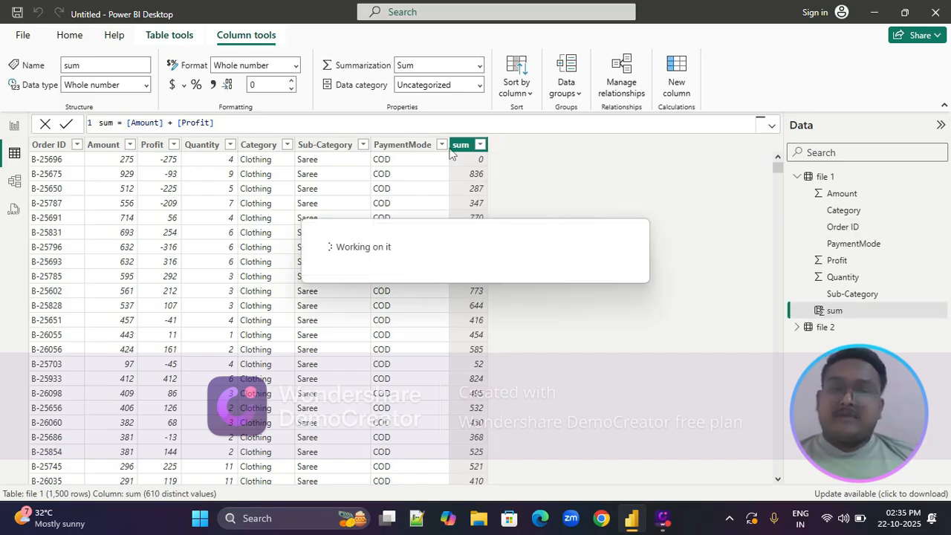
Review the values of the sum column in file 1 and delete that column from the table
{"action": "scroll", "coordinate": [475, 227], "scroll_direction": "down", "scroll_amount": 1}
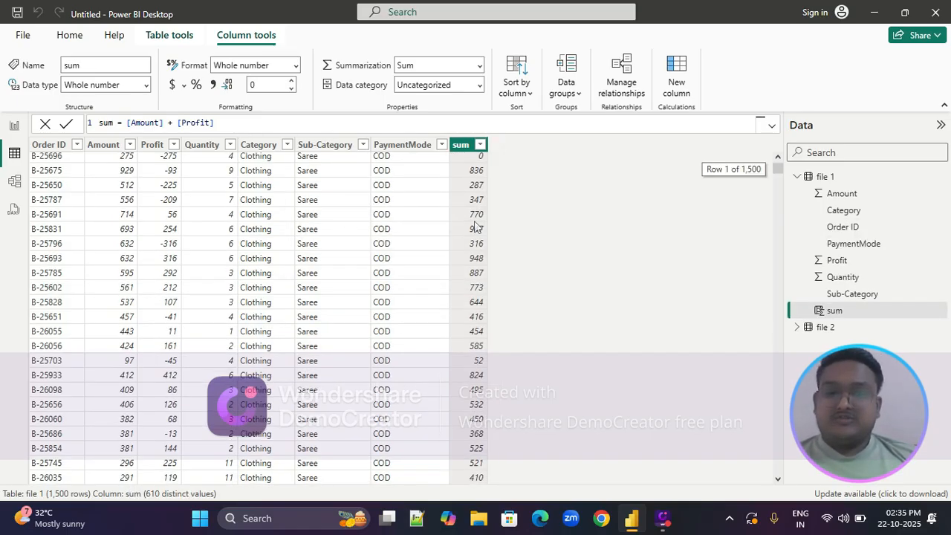
{"action": "scroll", "coordinate": [475, 227], "scroll_direction": "down", "scroll_amount": 10}
{"action": "scroll", "coordinate": [476, 226], "scroll_direction": "up", "scroll_amount": 6}
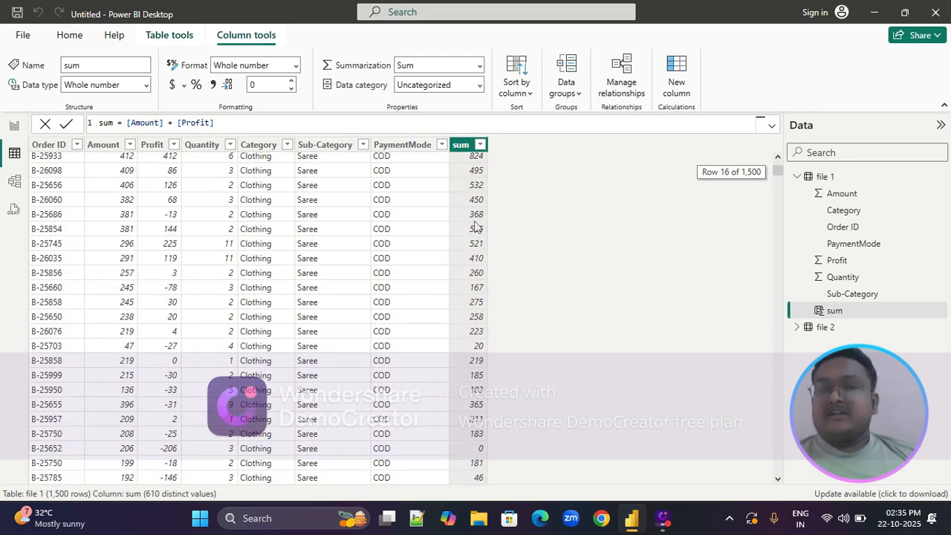
{"action": "scroll", "coordinate": [476, 226], "scroll_direction": "up", "scroll_amount": 5}
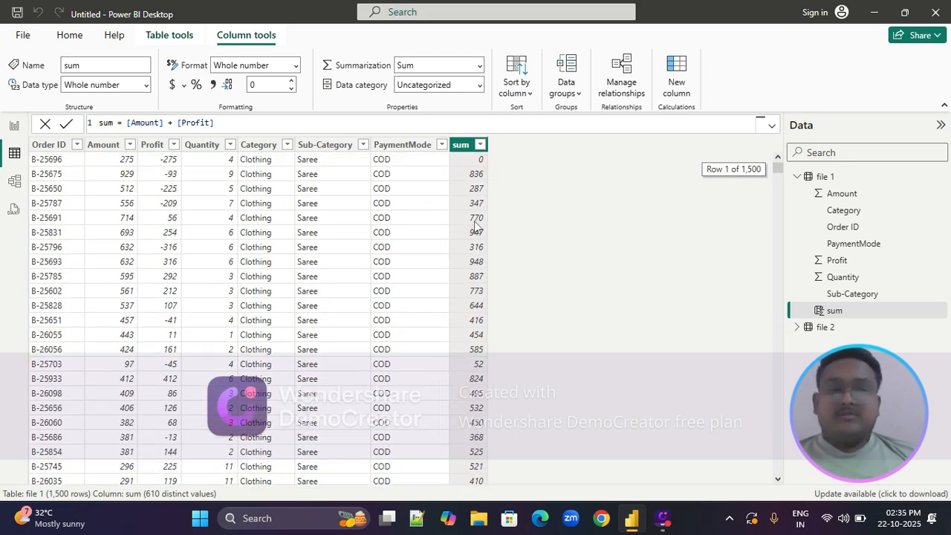
{"action": "right_click", "coordinate": [462, 146]}
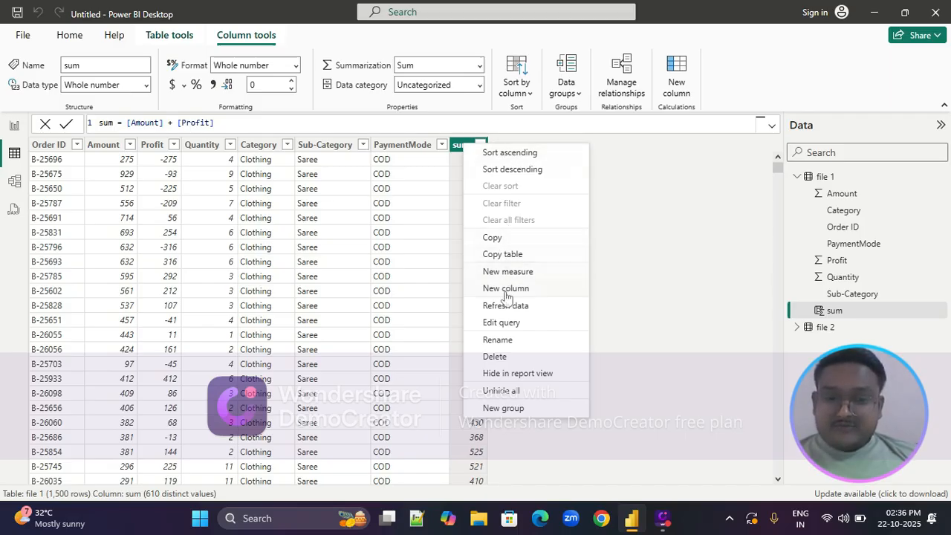
{"action": "left_click", "coordinate": [502, 358]}
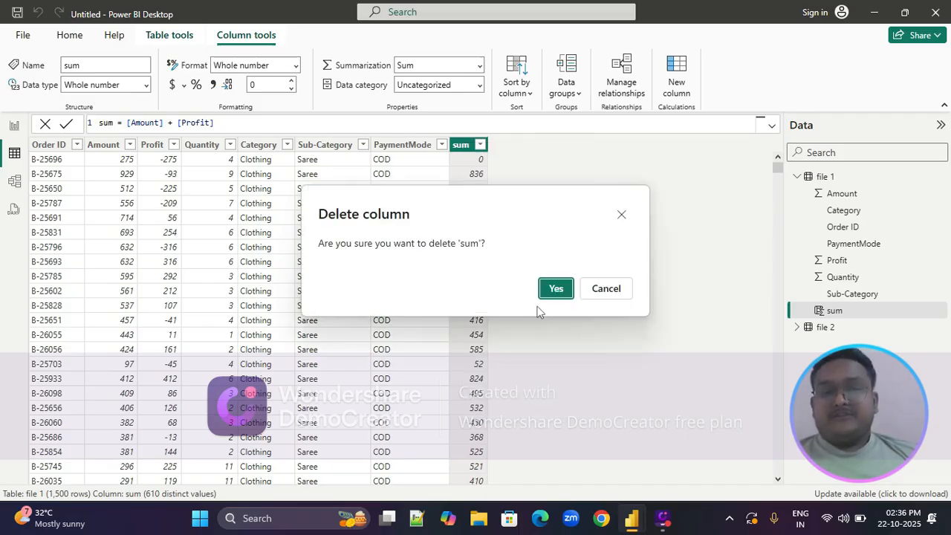
{"action": "left_click", "coordinate": [545, 294]}
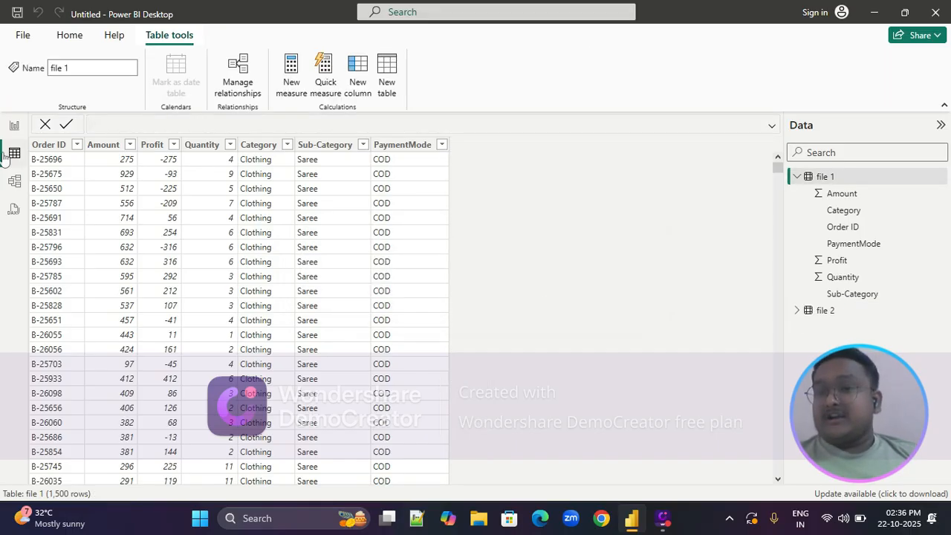
Examine the Order ID relationship between file 1 and file 2 in Model view, including its cardinality options, and leave it unedited
{"action": "left_click", "coordinate": [15, 182]}
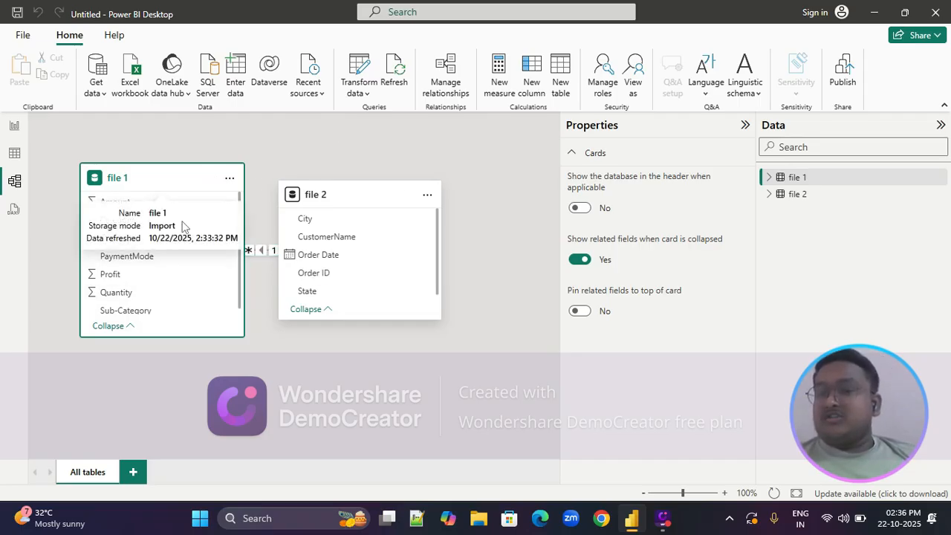
{"action": "right_click", "coordinate": [258, 249]}
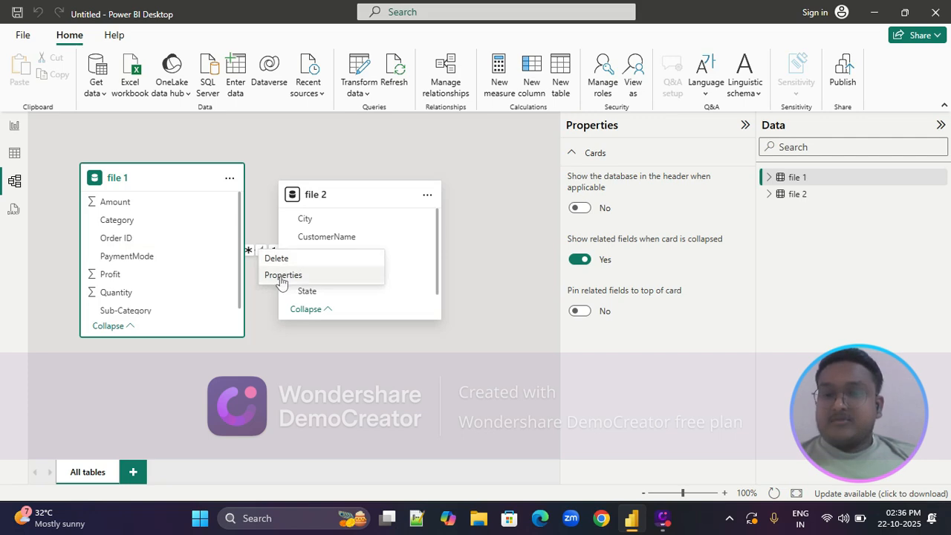
{"action": "left_click", "coordinate": [283, 276]}
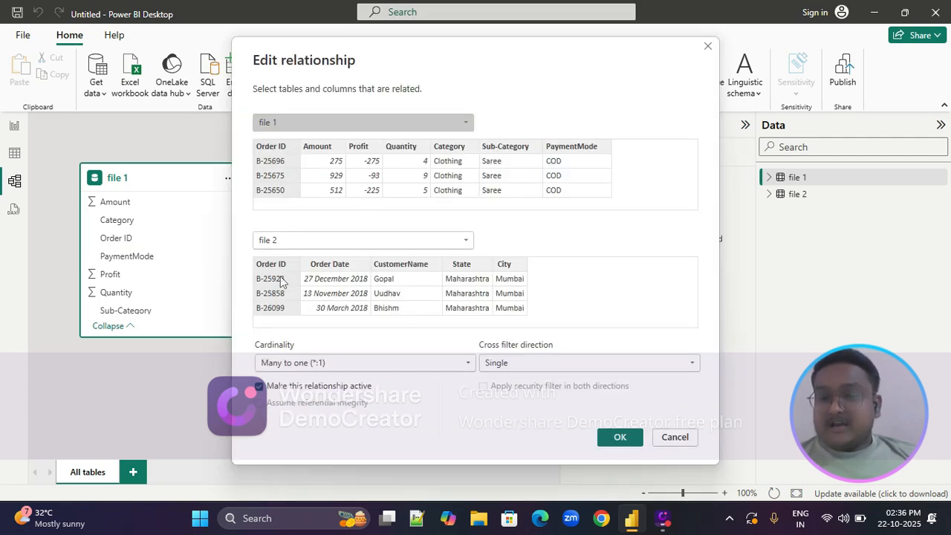
{"action": "left_click_drag", "start_coordinate": [375, 47], "coordinate": [348, 34]}
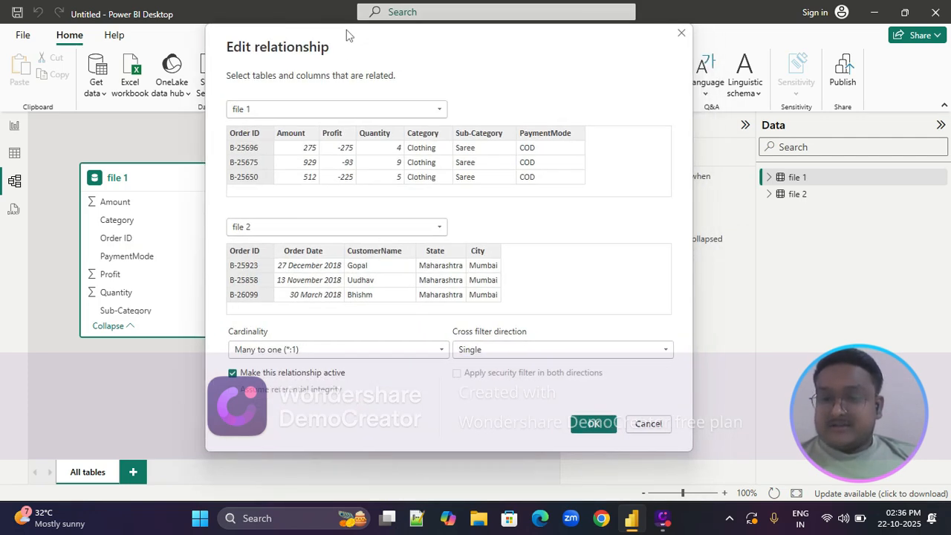
{"action": "left_click", "coordinate": [440, 352]}
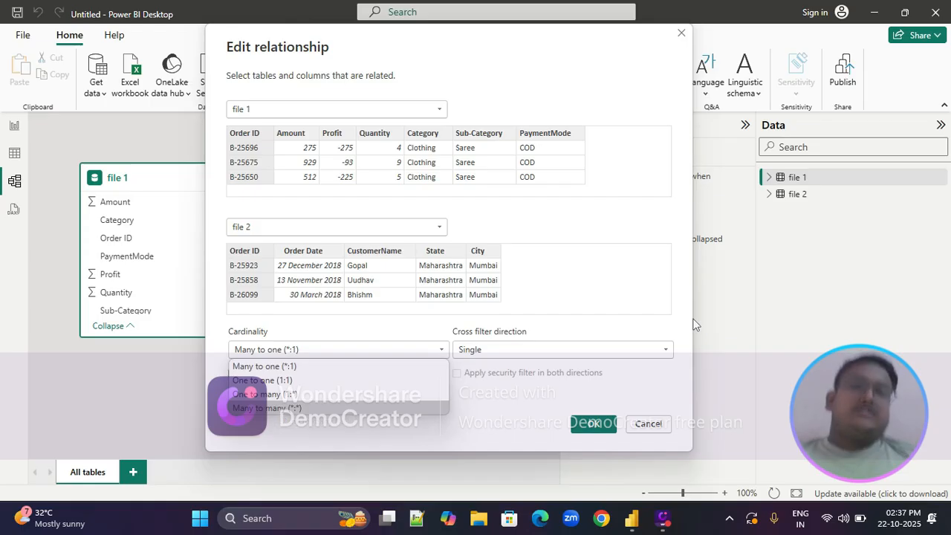
{"action": "left_click", "coordinate": [679, 36]}
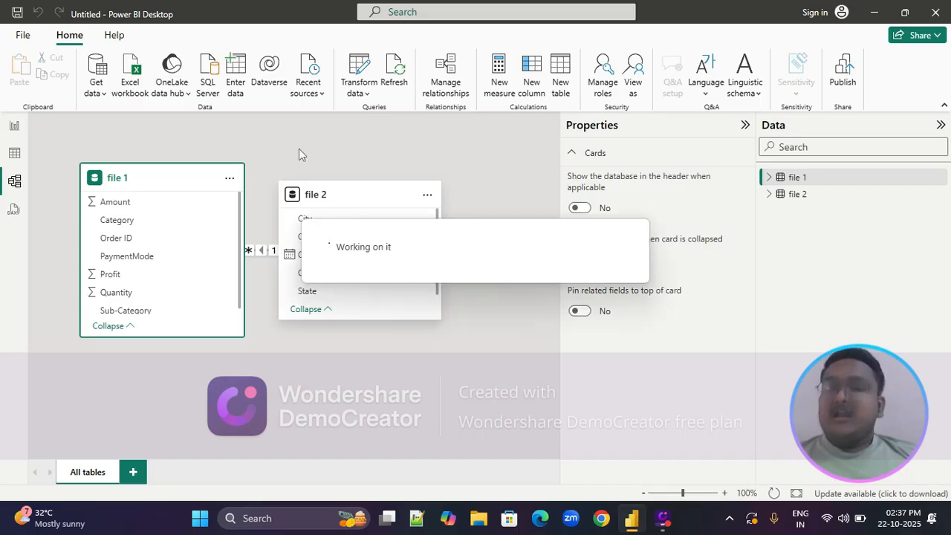
Open the Power Query Editor and start a basic Group By on file 1 with Category as the grouping column
{"action": "left_click", "coordinate": [361, 72]}
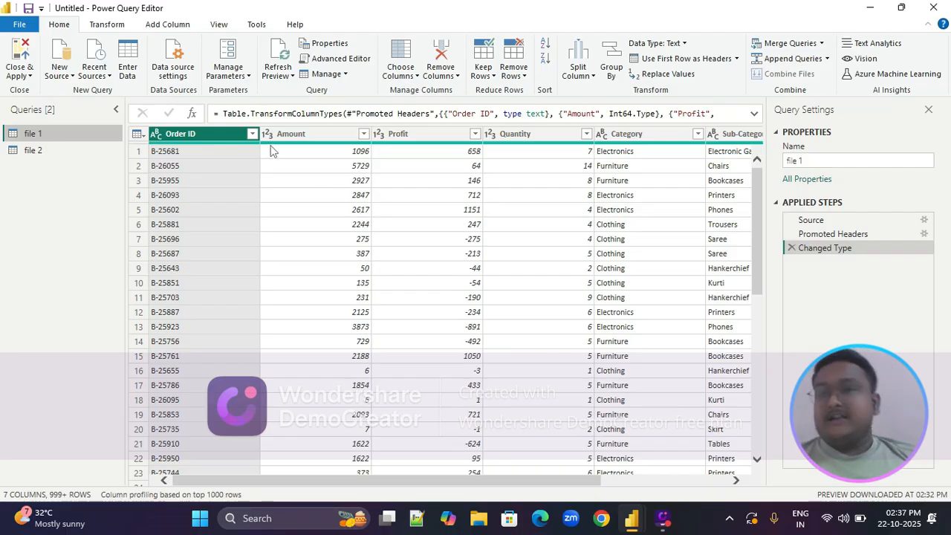
{"action": "left_click", "coordinate": [608, 59]}
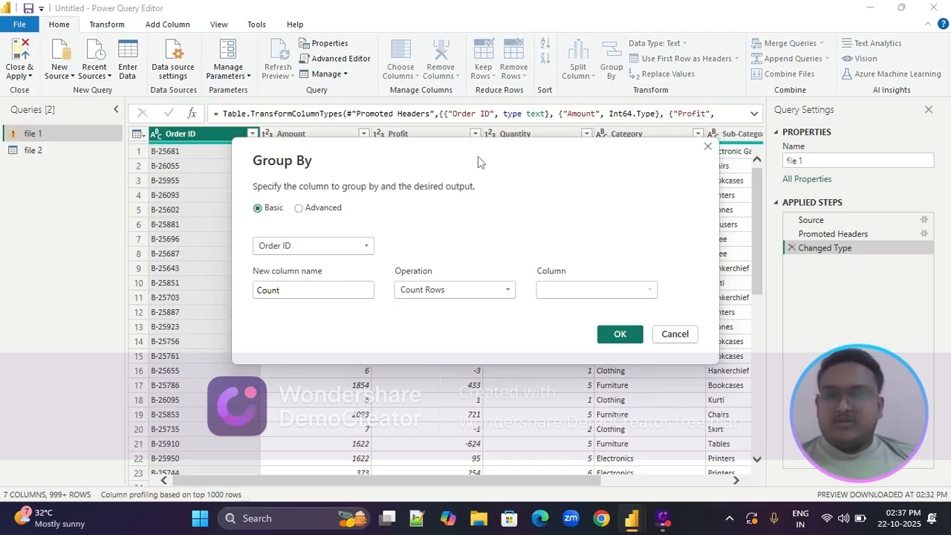
{"action": "left_click_drag", "start_coordinate": [477, 156], "coordinate": [452, 107]}
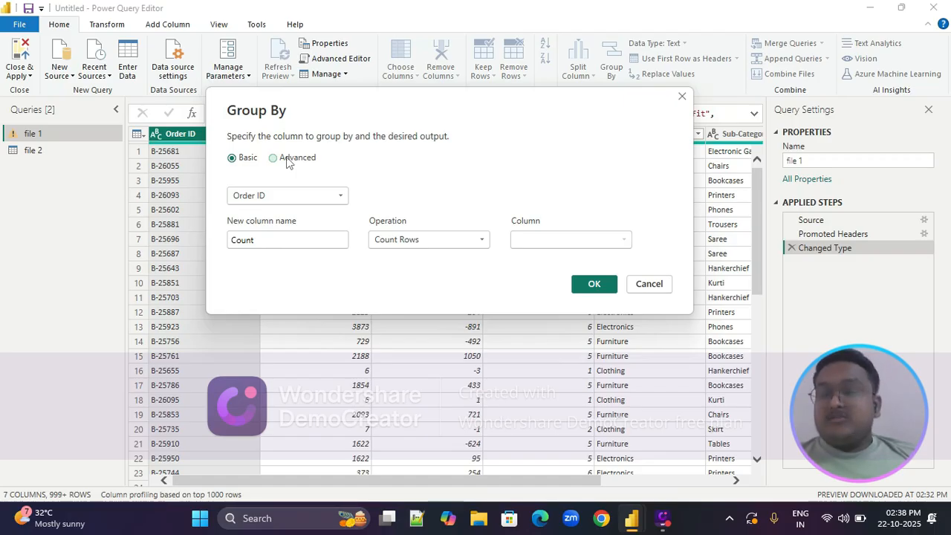
{"action": "left_click", "coordinate": [337, 203]}
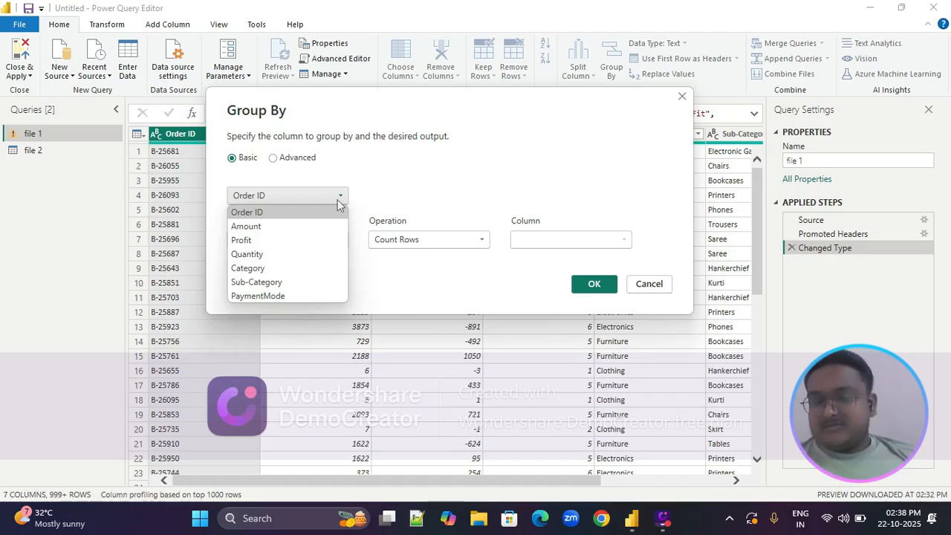
{"action": "left_click", "coordinate": [248, 268]}
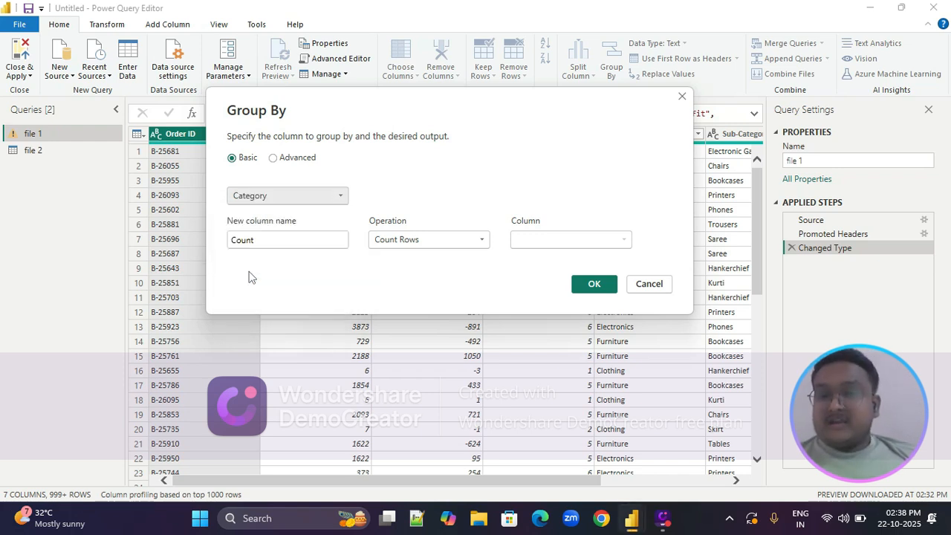
Name the grouping's new column sum, calculate it as the Sum of Amount, and apply the grouping
{"action": "left_click", "coordinate": [287, 240]}
{"action": "key", "text": "BackSpace"}
{"action": "key", "text": "BackSpace"}
{"action": "key", "text": "BackSpace"}
{"action": "key", "text": "BackSpace"}
{"action": "key", "text": "BackSpace"}
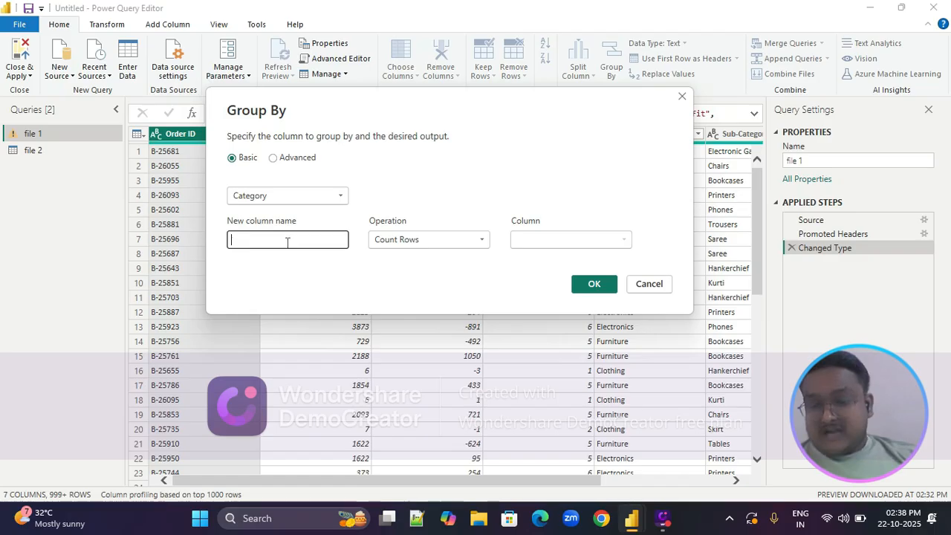
{"action": "type", "text": "sum"}
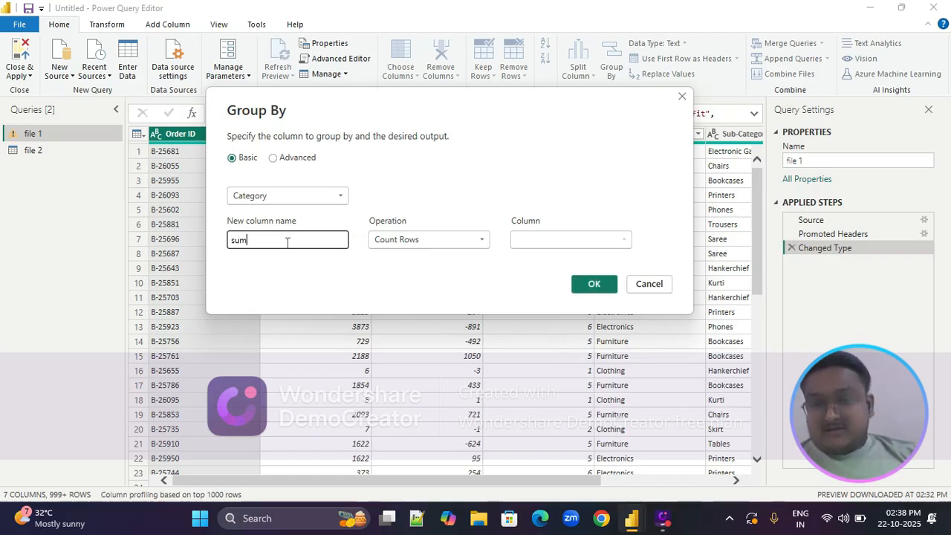
{"action": "left_click", "coordinate": [424, 239]}
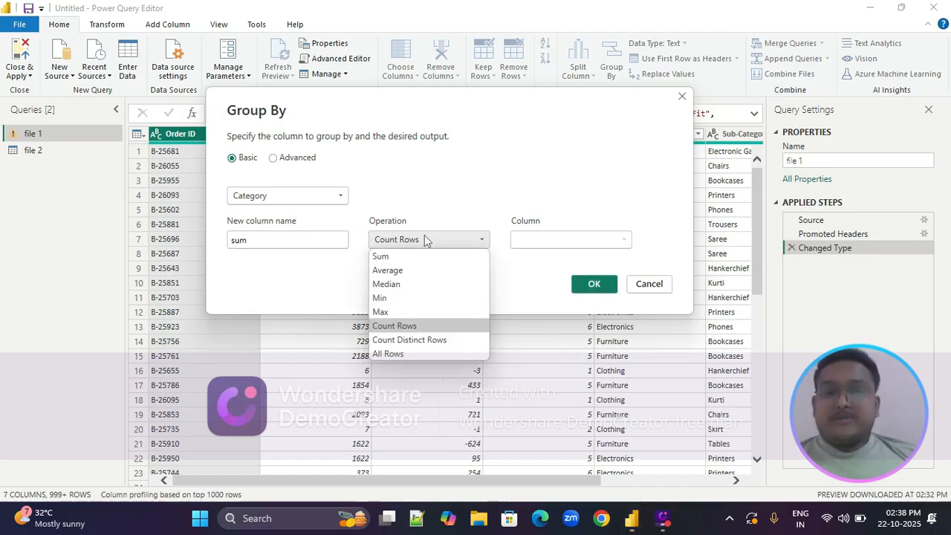
{"action": "left_click", "coordinate": [390, 256]}
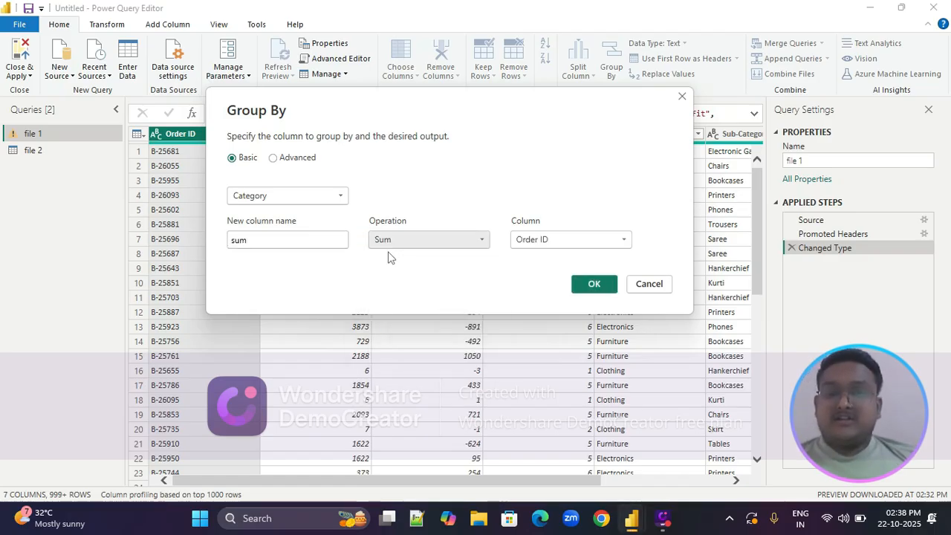
{"action": "left_click", "coordinate": [552, 242]}
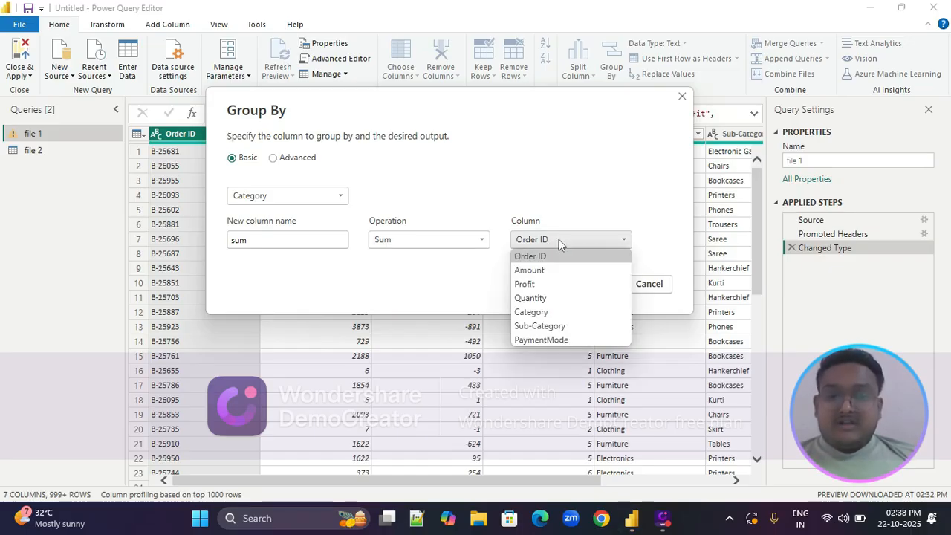
{"action": "left_click", "coordinate": [544, 270]}
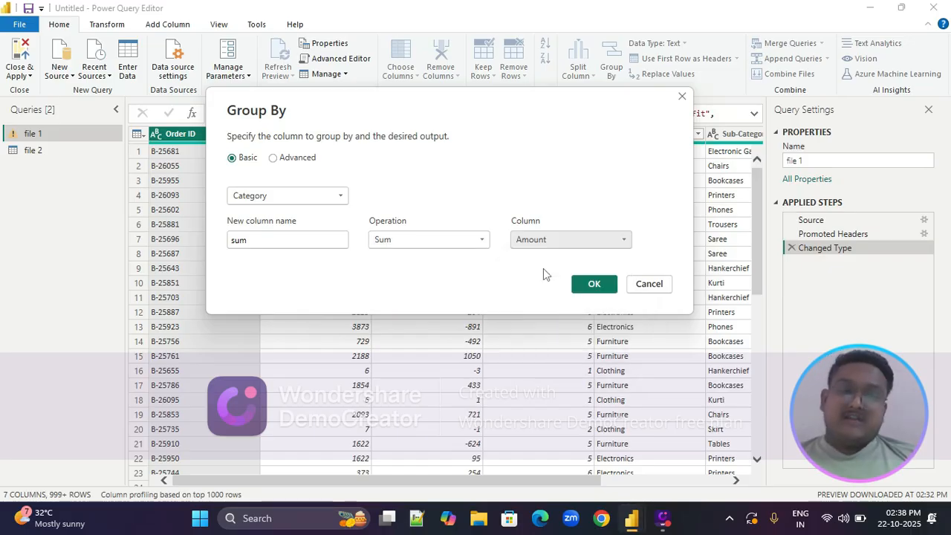
{"action": "left_click", "coordinate": [594, 285]}
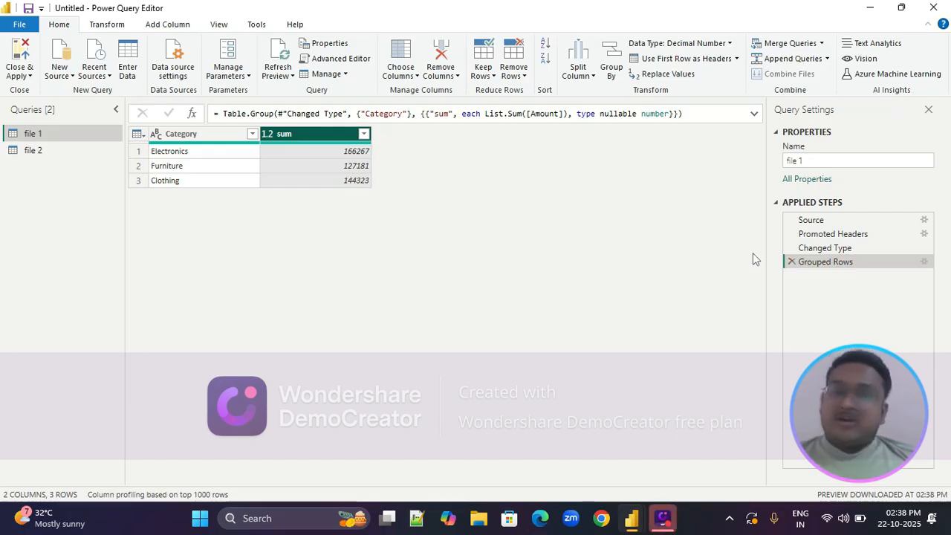
Remove the Grouped Rows step from the file 1 query
{"action": "left_click", "coordinate": [791, 261]}
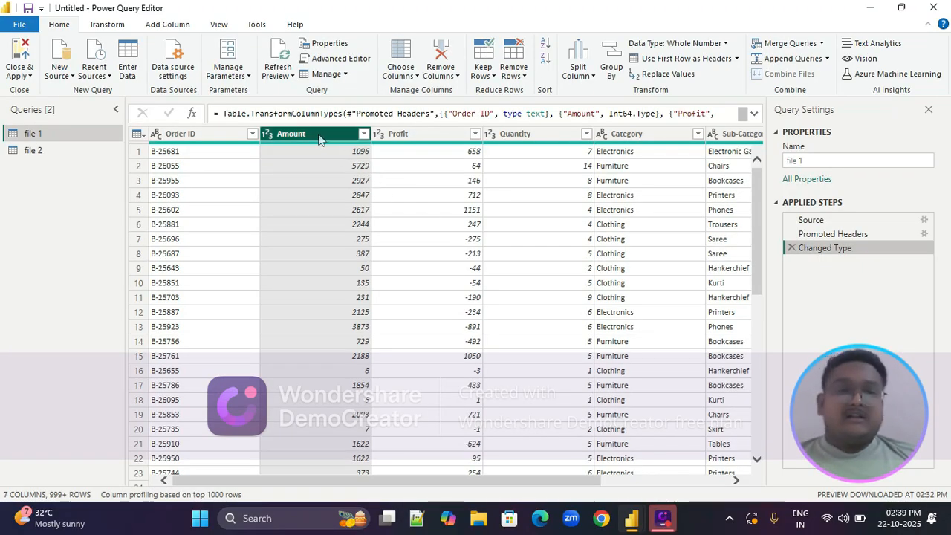
Start an advanced Group By on file 1 with Category and Sub-Category as the grouping columns
{"action": "left_click", "coordinate": [611, 67]}
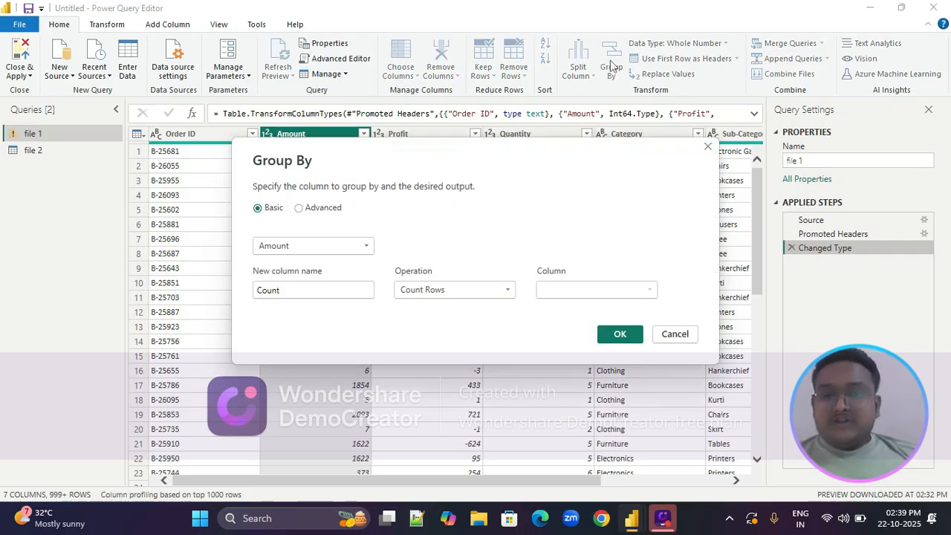
{"action": "left_click", "coordinate": [299, 208]}
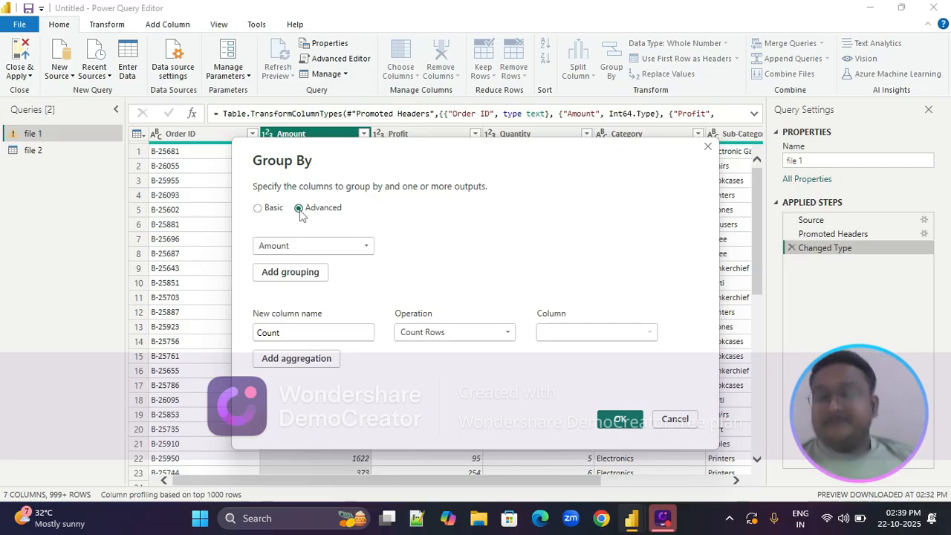
{"action": "left_click", "coordinate": [369, 246]}
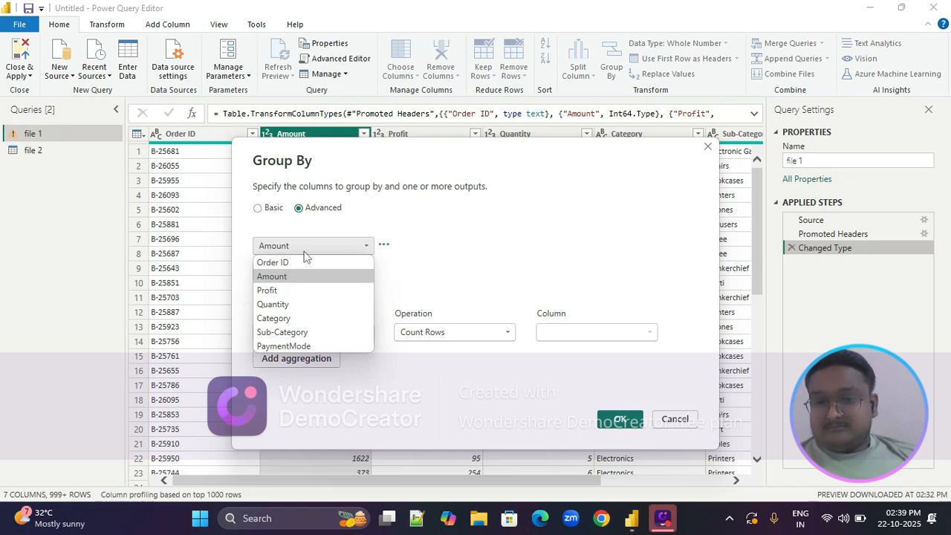
{"action": "left_click", "coordinate": [286, 320]}
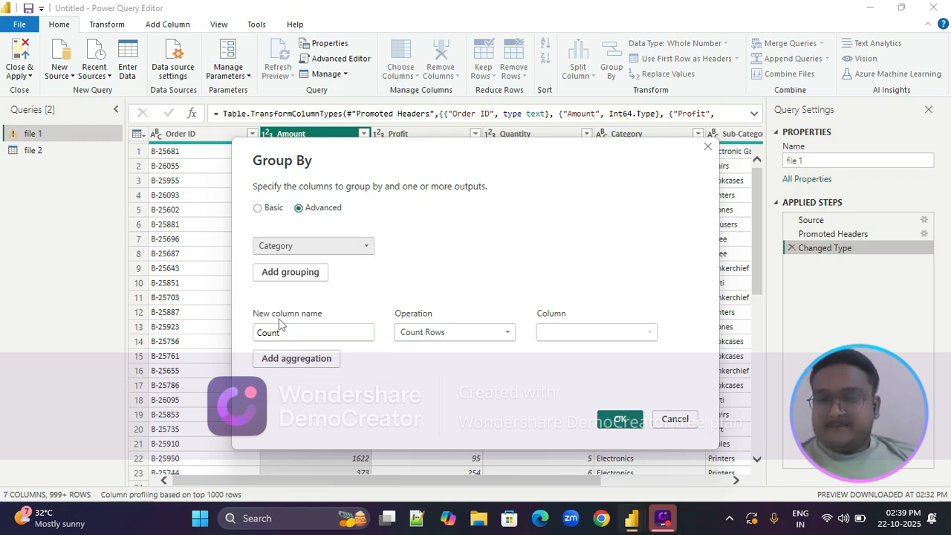
{"action": "left_click", "coordinate": [291, 271]}
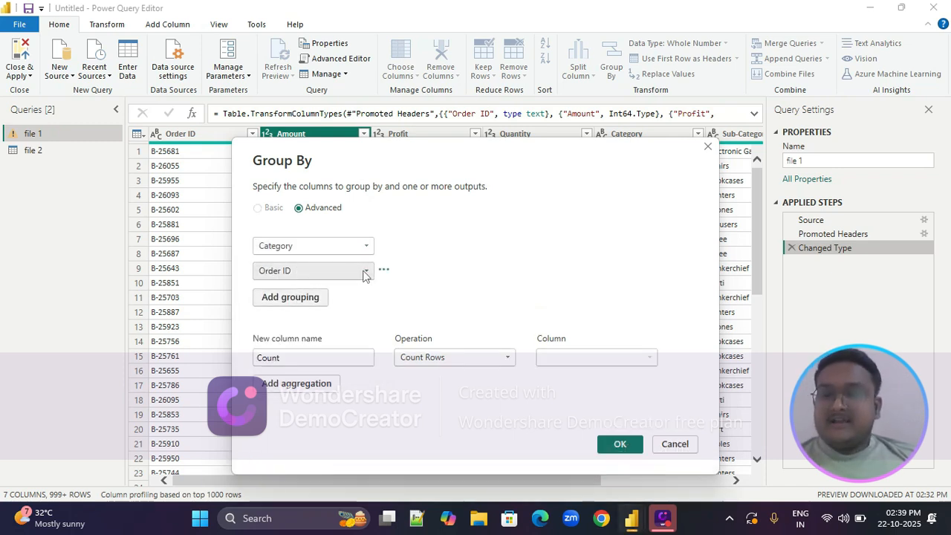
{"action": "left_click", "coordinate": [364, 272]}
{"action": "left_click", "coordinate": [283, 356]}
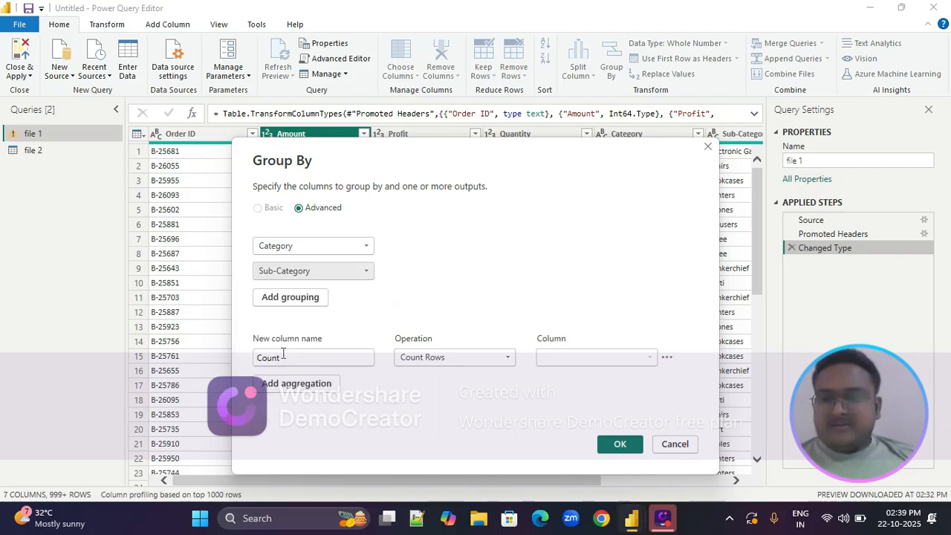
Name the grouping's first new column sum and calculate it as the Sum of Profit
{"action": "left_click", "coordinate": [289, 358]}
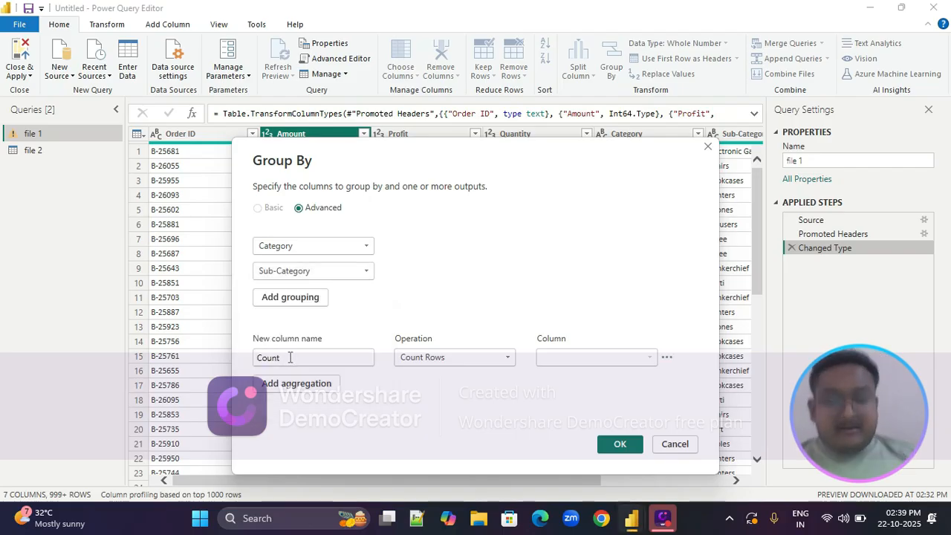
{"action": "double_click", "coordinate": [290, 357]}
{"action": "key", "text": "BackSpace"}
{"action": "type", "text": "sum"}
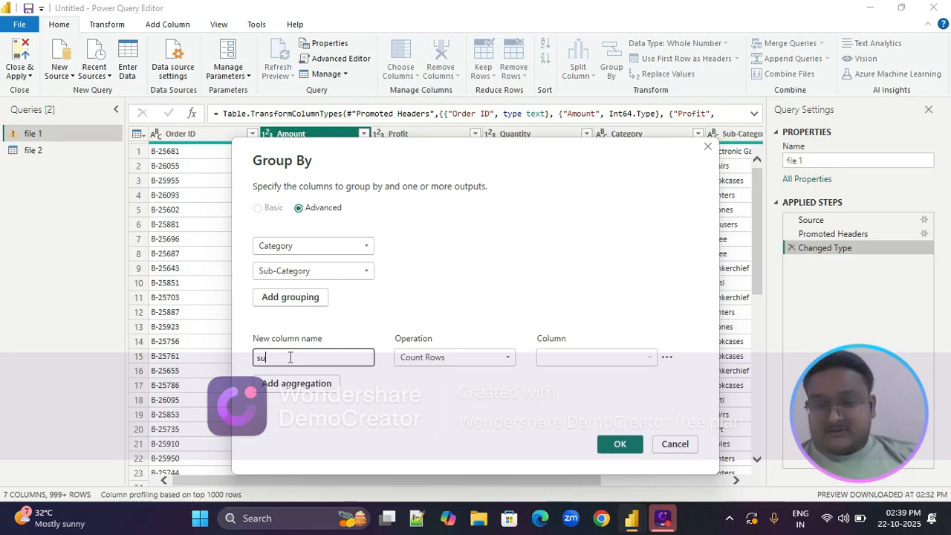
{"action": "left_click", "coordinate": [484, 362]}
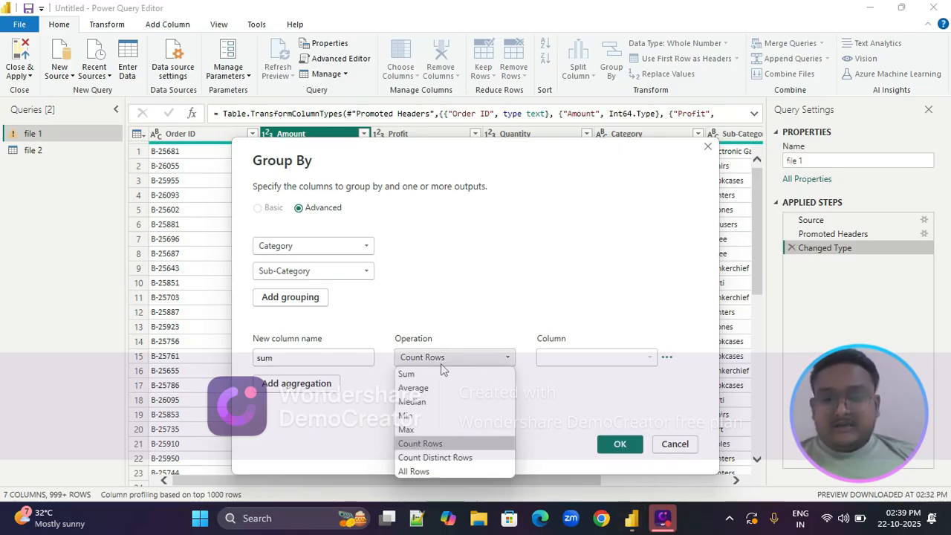
{"action": "left_click", "coordinate": [417, 373]}
{"action": "left_click", "coordinate": [587, 358]}
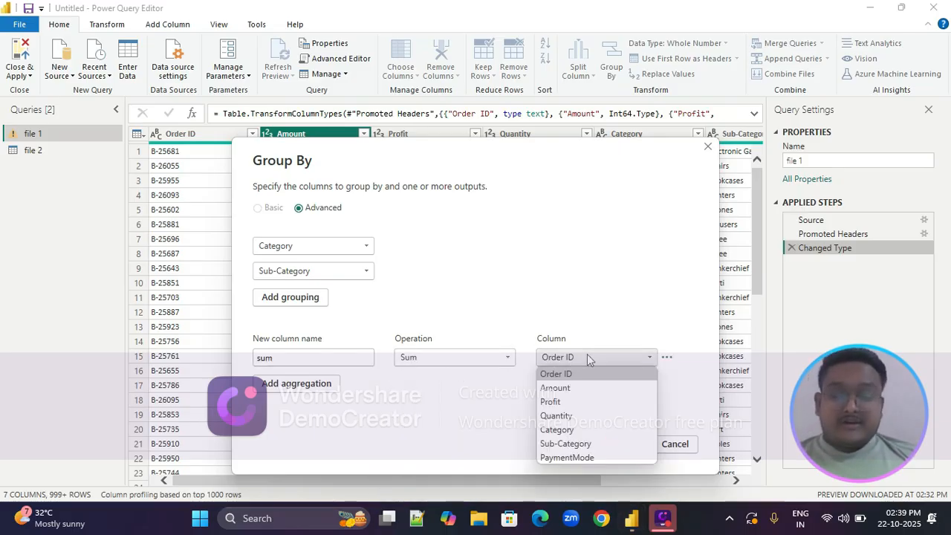
{"action": "left_click", "coordinate": [550, 402]}
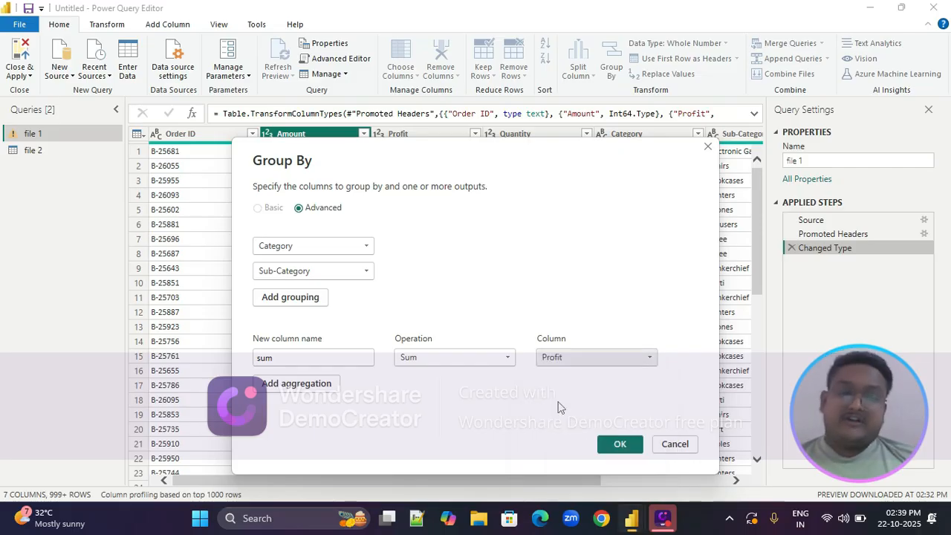
Add a second aggregation named count that calculates the Average of Amount, and apply the grouping
{"action": "left_click", "coordinate": [287, 385]}
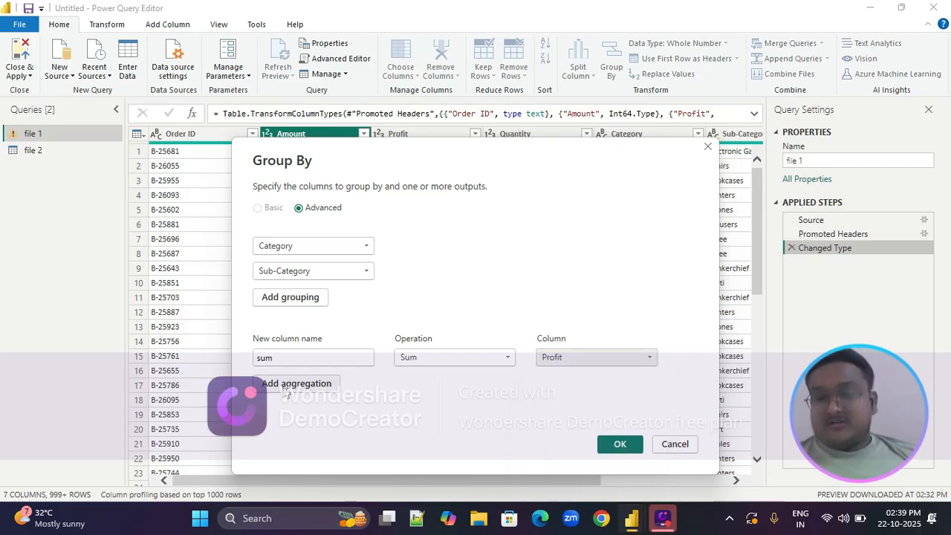
{"action": "left_click", "coordinate": [283, 382]}
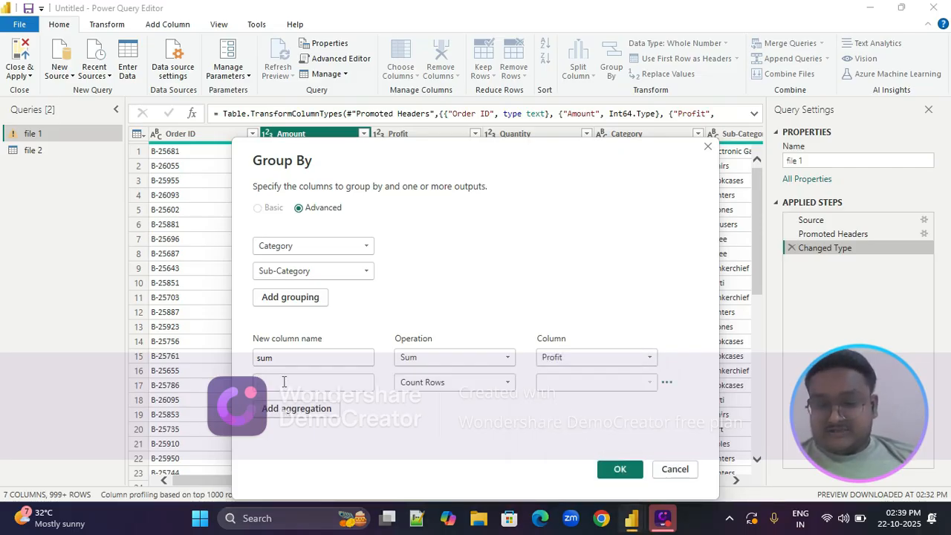
{"action": "type", "text": "cou"}
{"action": "key", "text": "BackSpace"}
{"action": "type", "text": "u"}
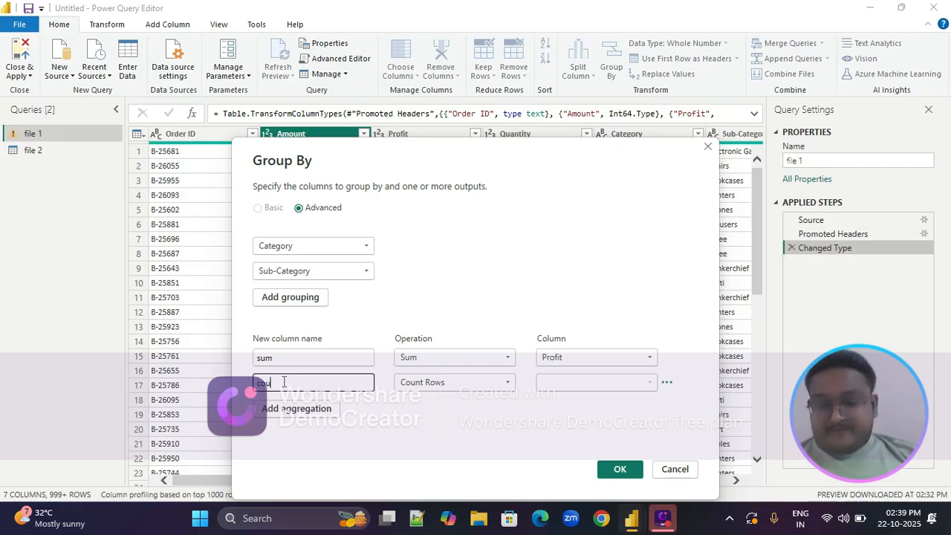
{"action": "type", "text": "nt"}
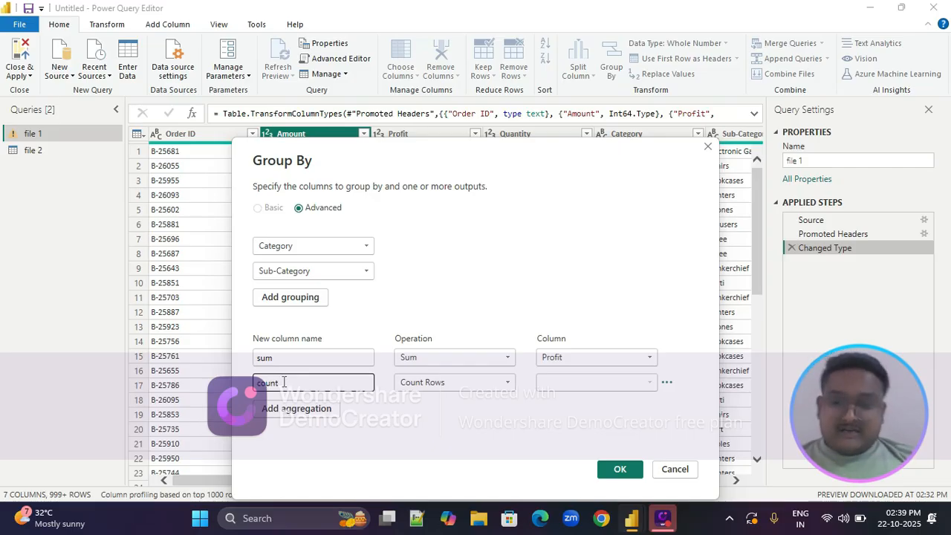
{"action": "left_click", "coordinate": [476, 383]}
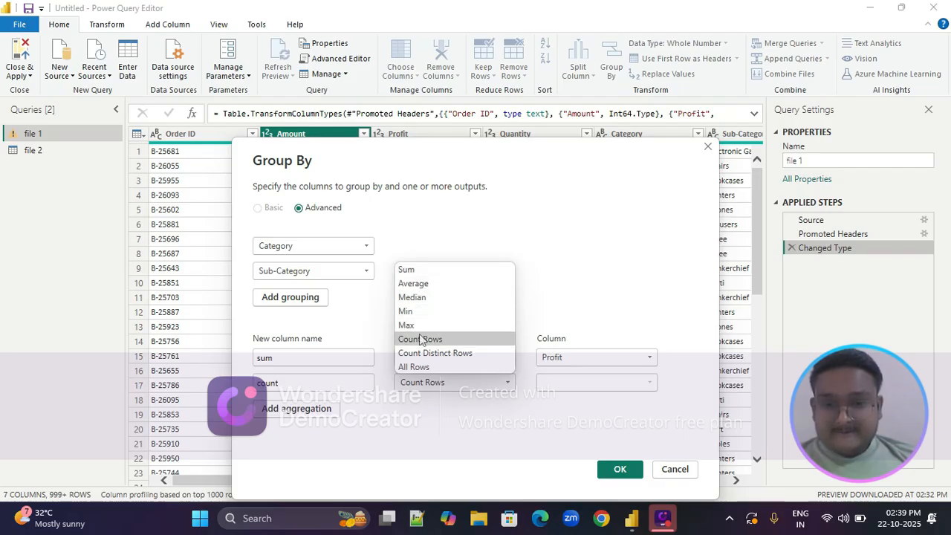
{"action": "left_click", "coordinate": [413, 285]}
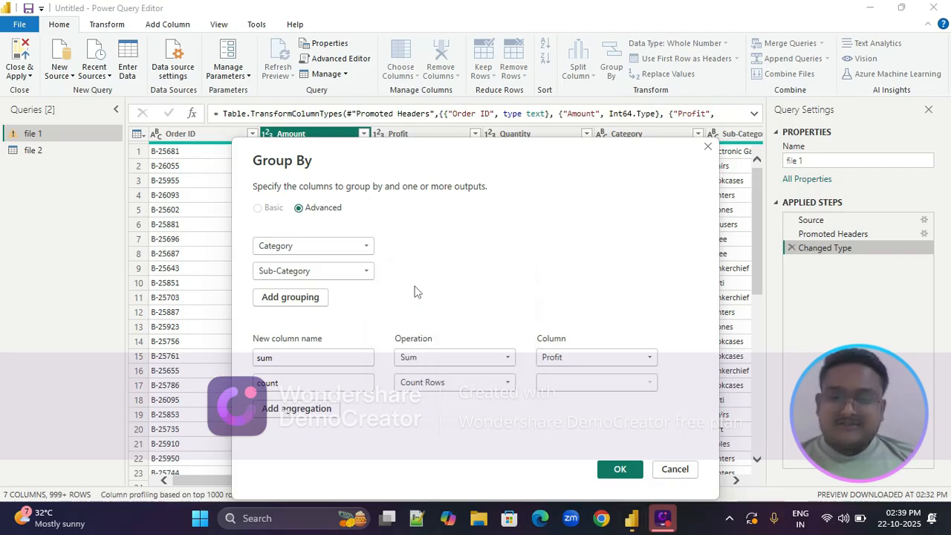
{"action": "left_click", "coordinate": [631, 386]}
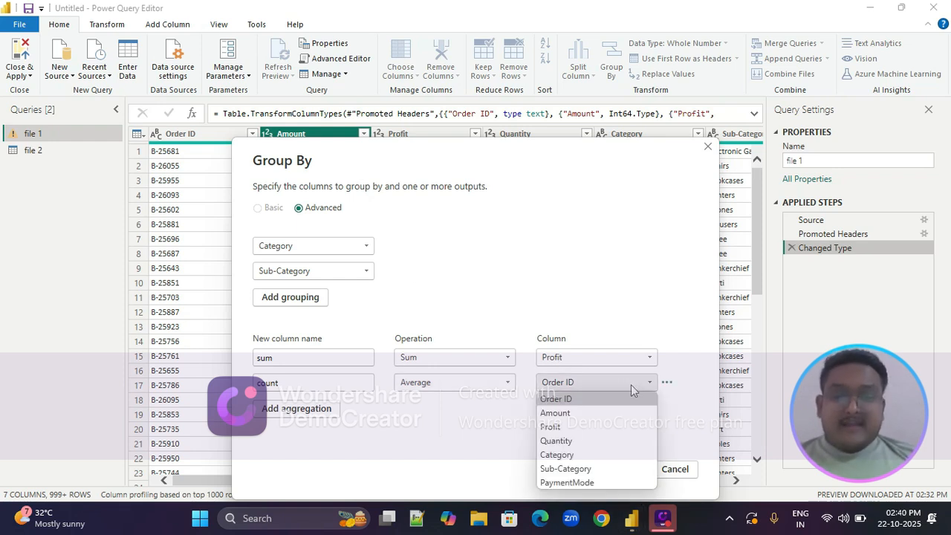
{"action": "left_click", "coordinate": [564, 413]}
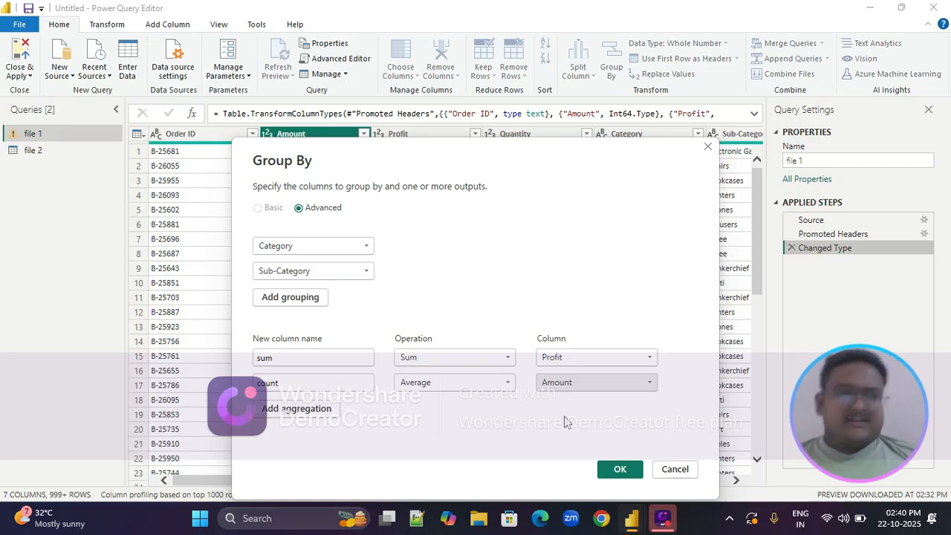
{"action": "left_click", "coordinate": [614, 468]}
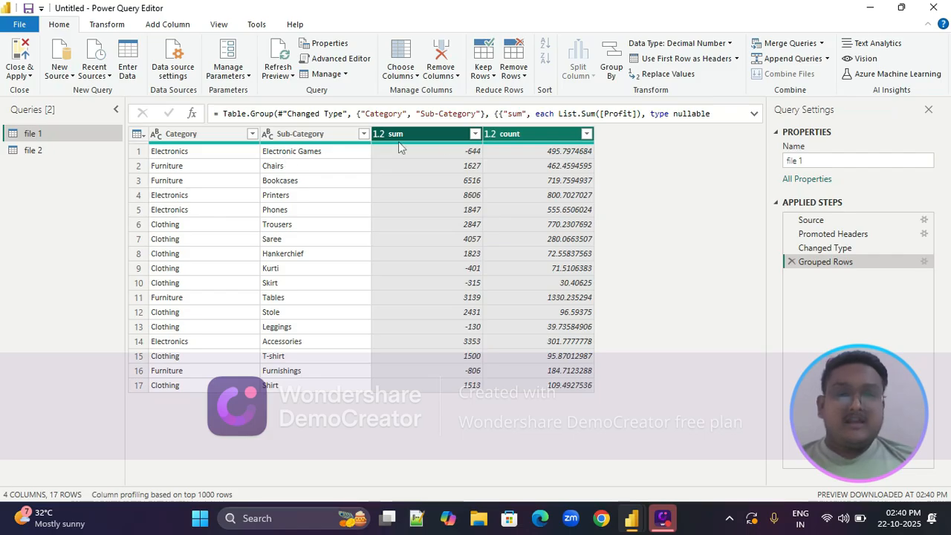
Rename the count column of the grouped table to average
{"action": "double_click", "coordinate": [536, 133]}
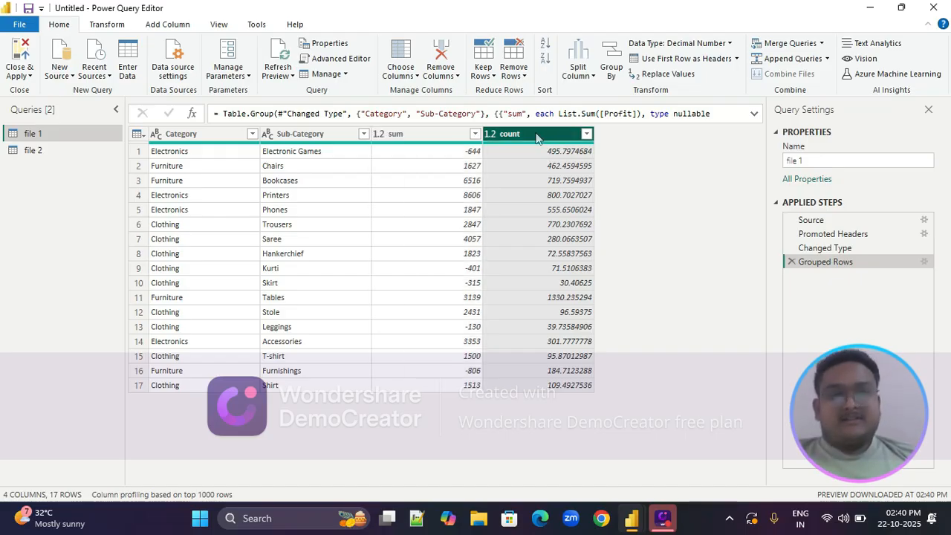
{"action": "type", "text": "avaerahg"}
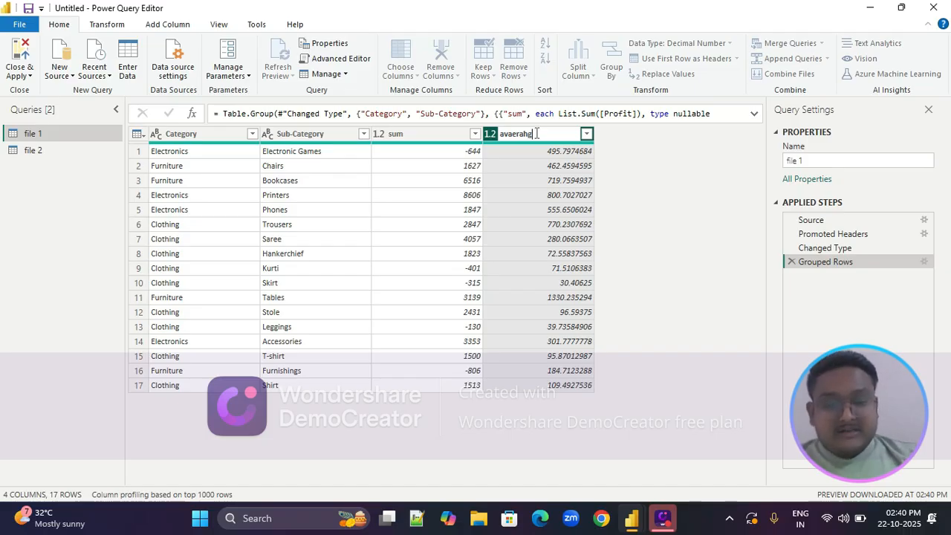
{"action": "key", "text": "BackSpace"}
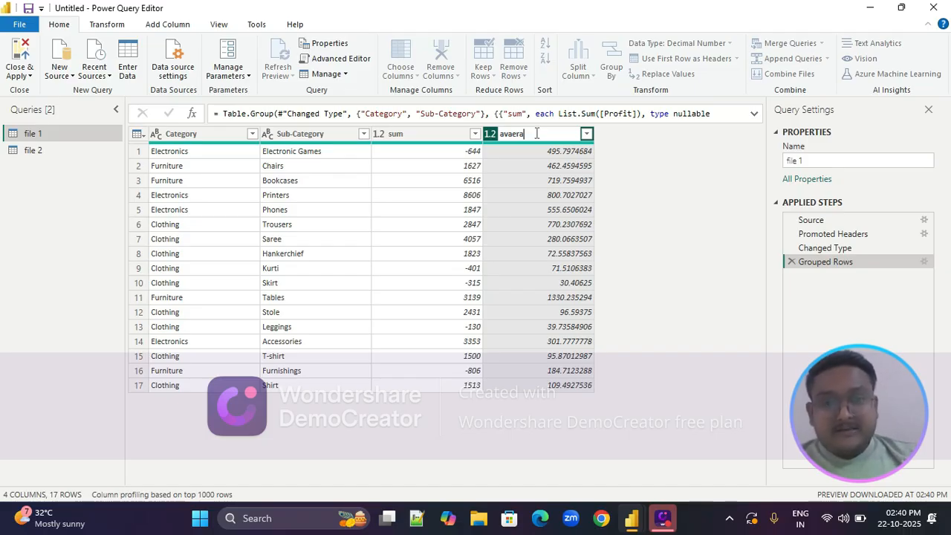
{"action": "type", "text": "ge"}
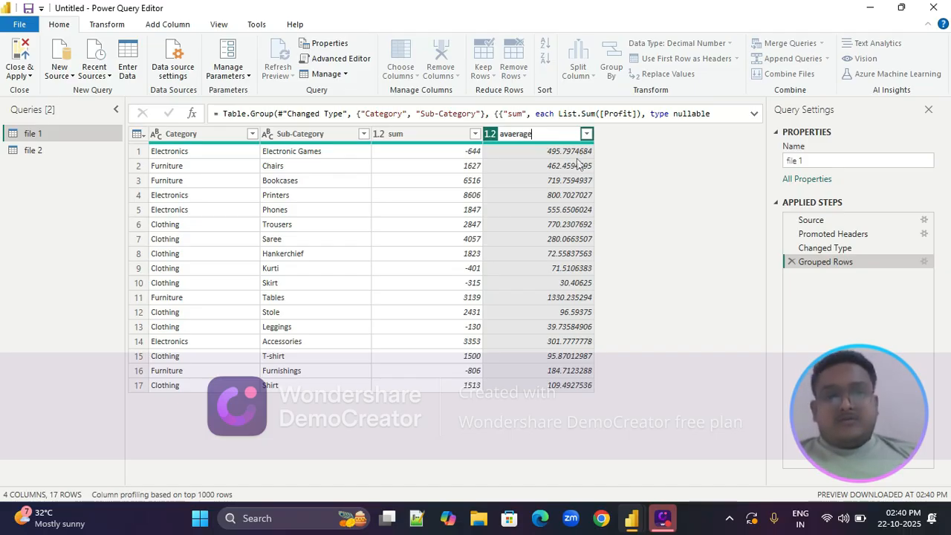
{"action": "key", "text": "BackSpace"}
{"action": "key", "text": "BackSpace"}
{"action": "key", "text": "BackSpace"}
{"action": "key", "text": "BackSpace"}
{"action": "key", "text": "BackSpace"}
{"action": "key", "text": "BackSpace"}
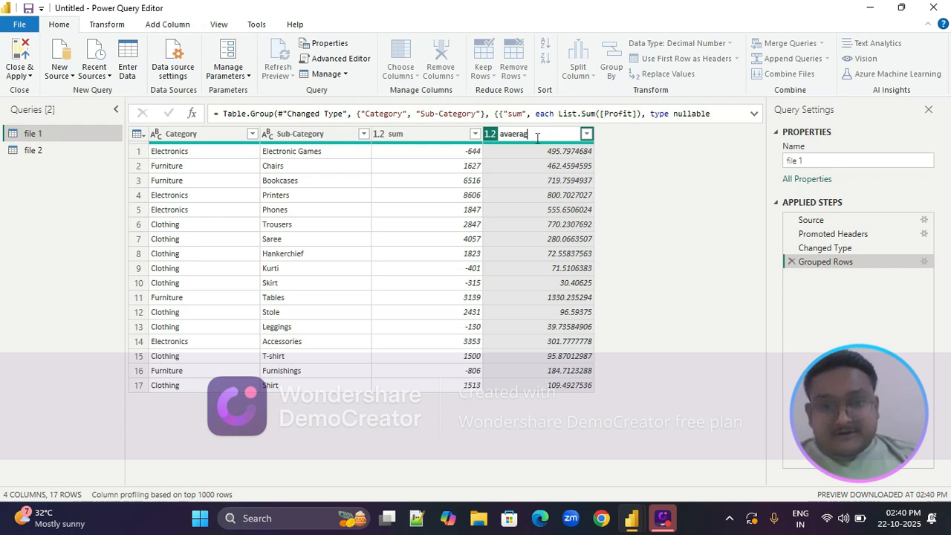
{"action": "type", "text": "erage"}
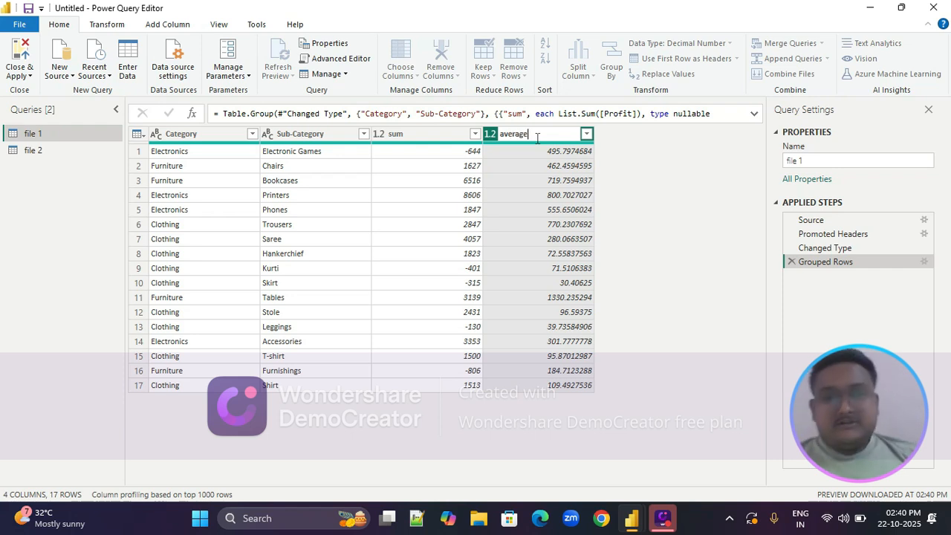
{"action": "key", "text": "Return"}
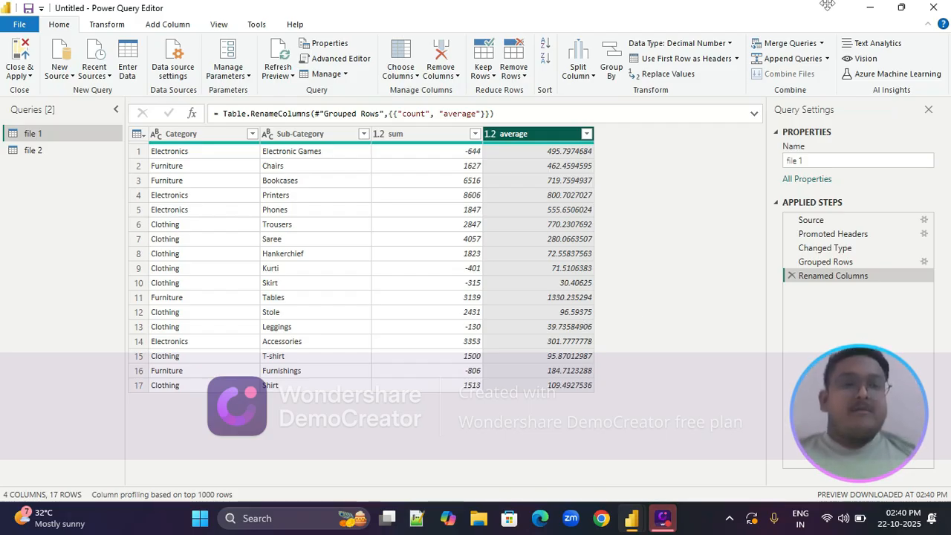
Close the Power Query Editor and apply the pending query changes to the model
{"action": "left_click_drag", "start_coordinate": [818, 8], "coordinate": [718, 8]}
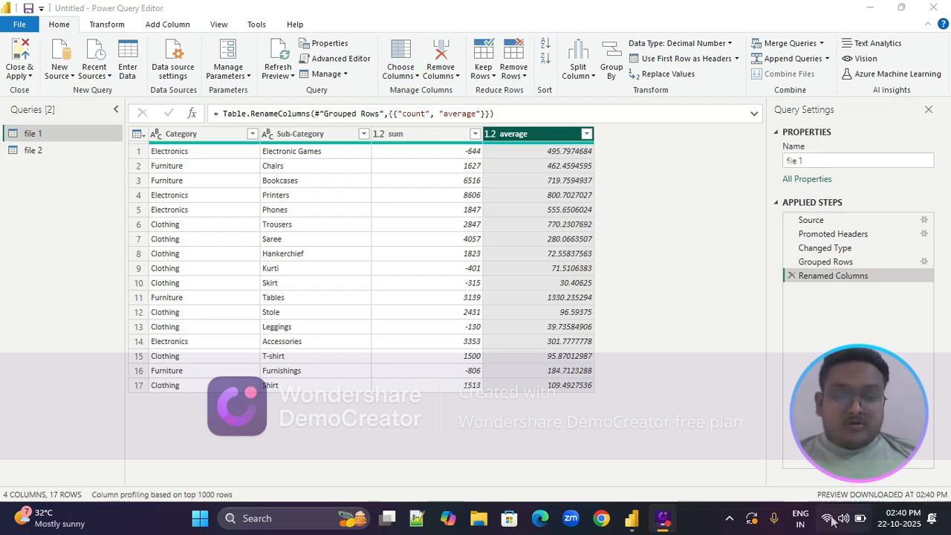
{"action": "mouse_move", "coordinate": [629, 520]}
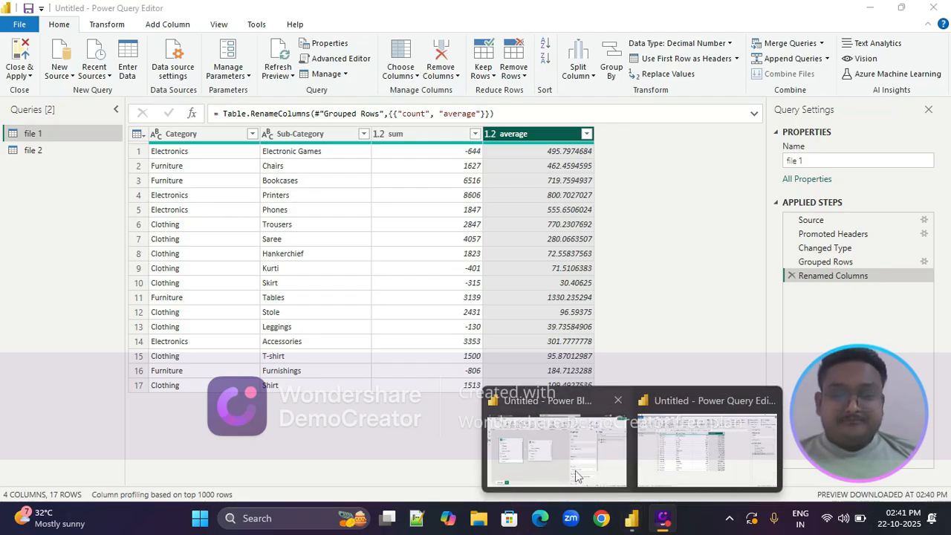
{"action": "left_click", "coordinate": [553, 444]}
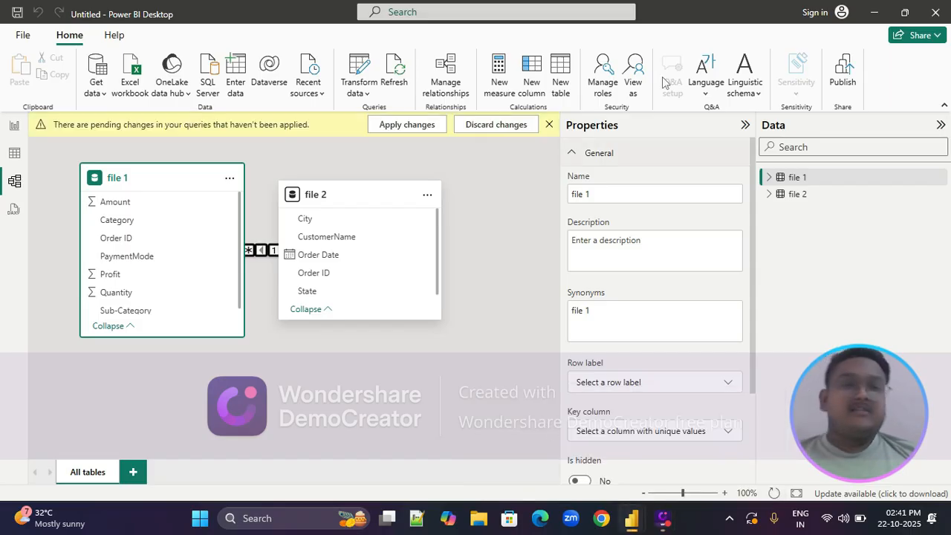
{"action": "mouse_move", "coordinate": [629, 518]}
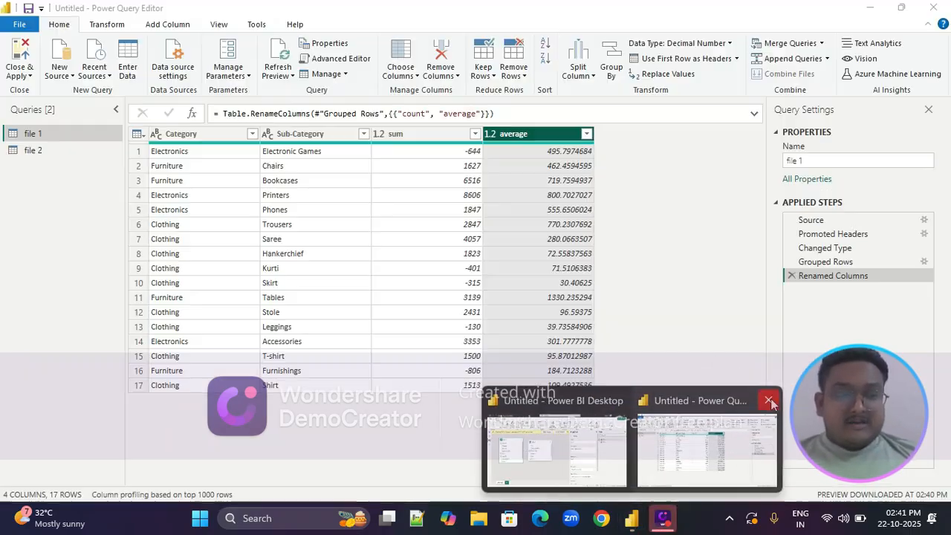
{"action": "left_click", "coordinate": [769, 401]}
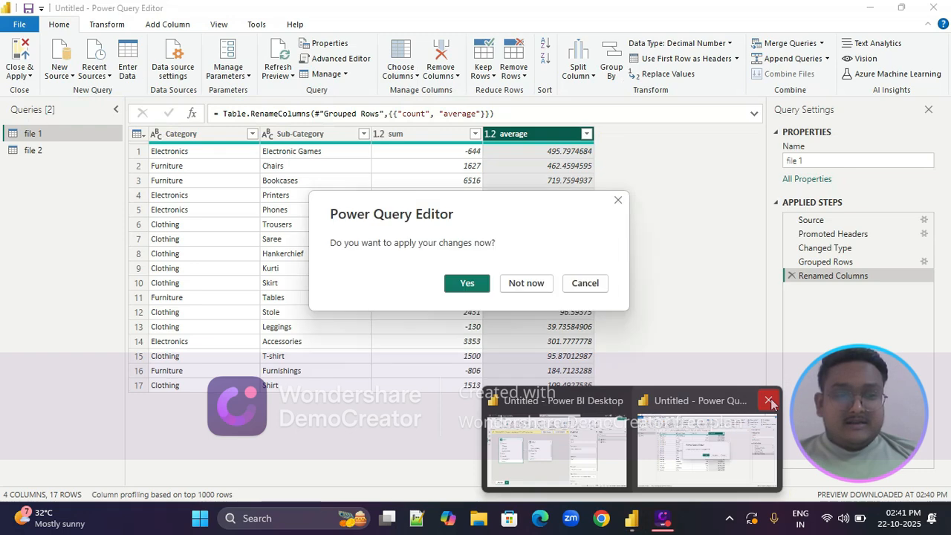
{"action": "left_click", "coordinate": [468, 286]}
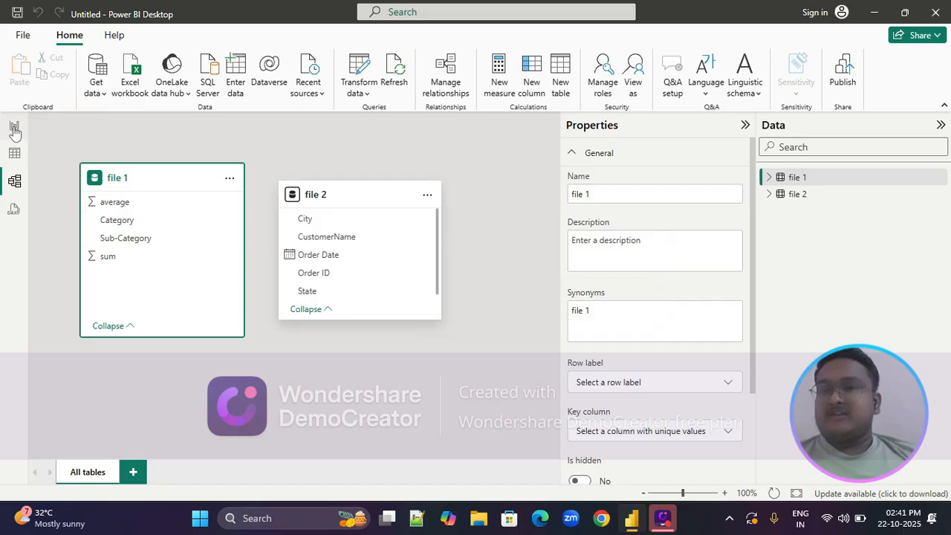
Add a text box to the report page containing the title "RTC CLASESS DASHBOARD"
{"action": "left_click", "coordinate": [14, 127]}
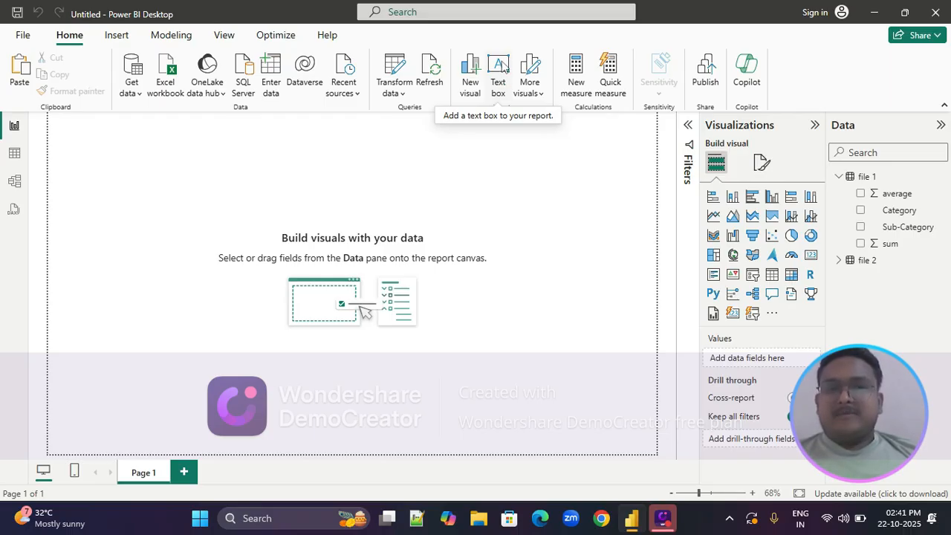
{"action": "left_click", "coordinate": [502, 66]}
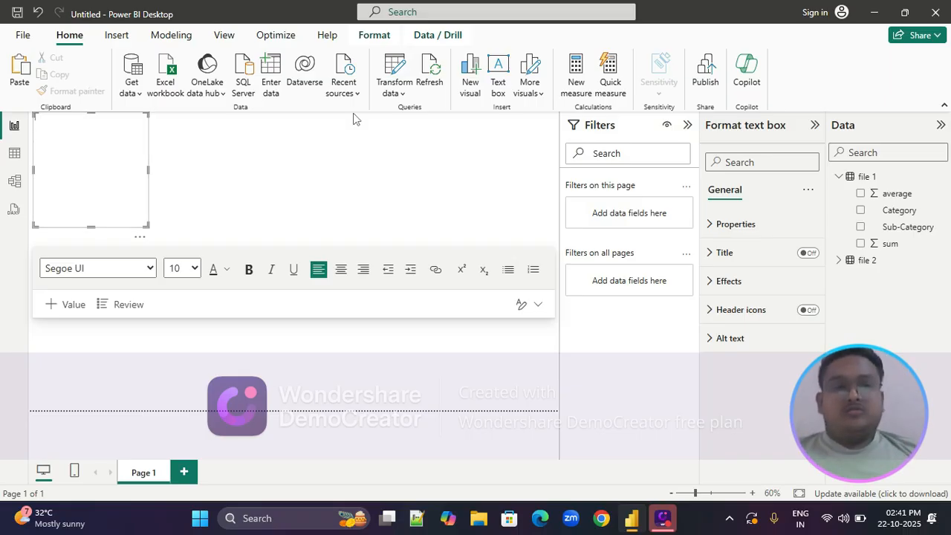
{"action": "left_click", "coordinate": [687, 125]}
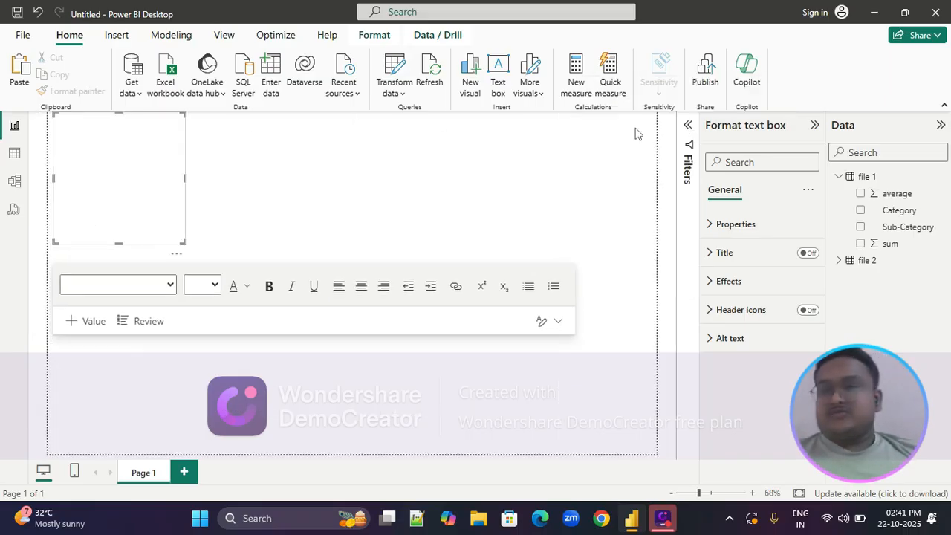
{"action": "left_click", "coordinate": [83, 126]}
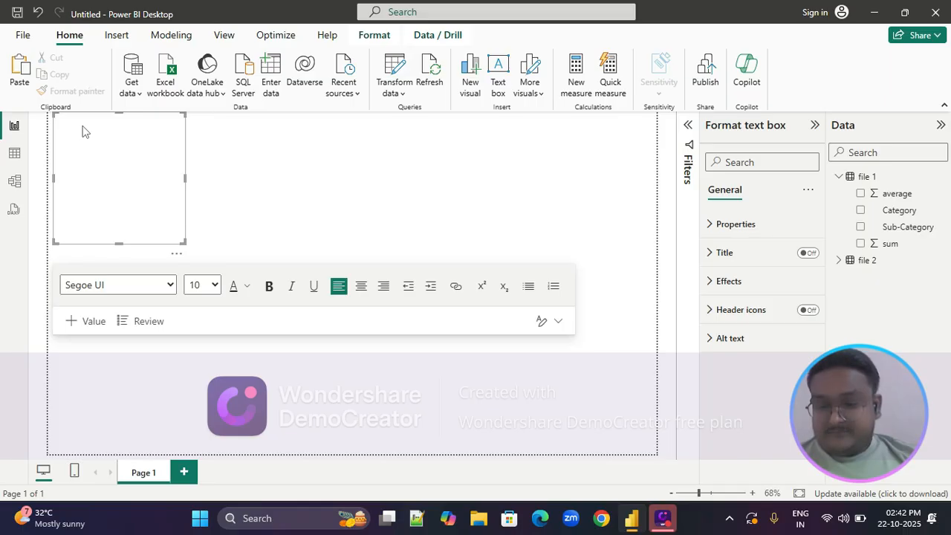
{"action": "type", "text": "RTC"}
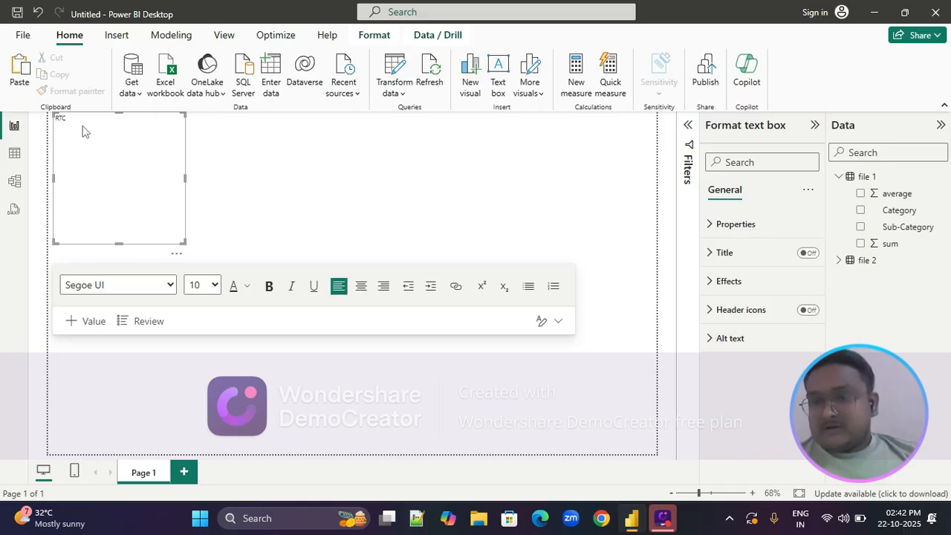
{"action": "type", "text": " CLASSESS"}
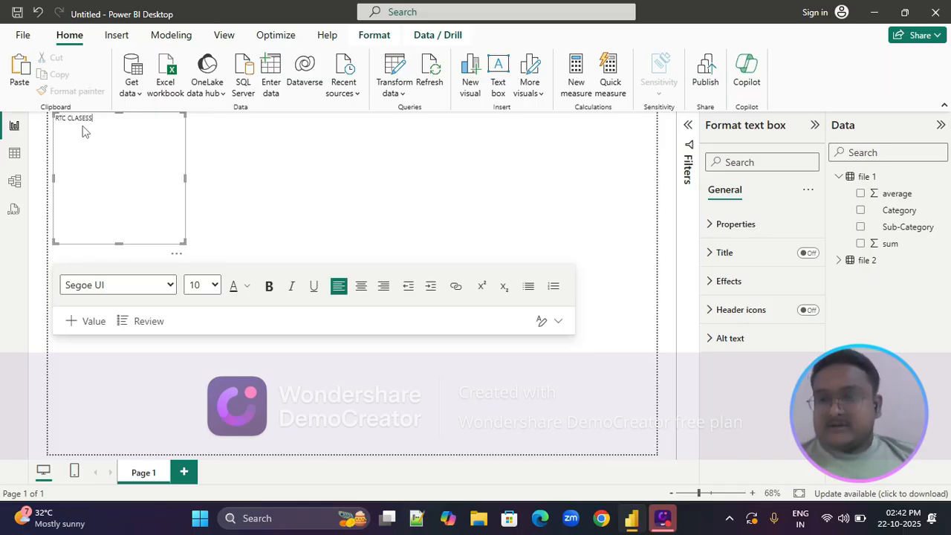
{"action": "type", "text": " DASG"}
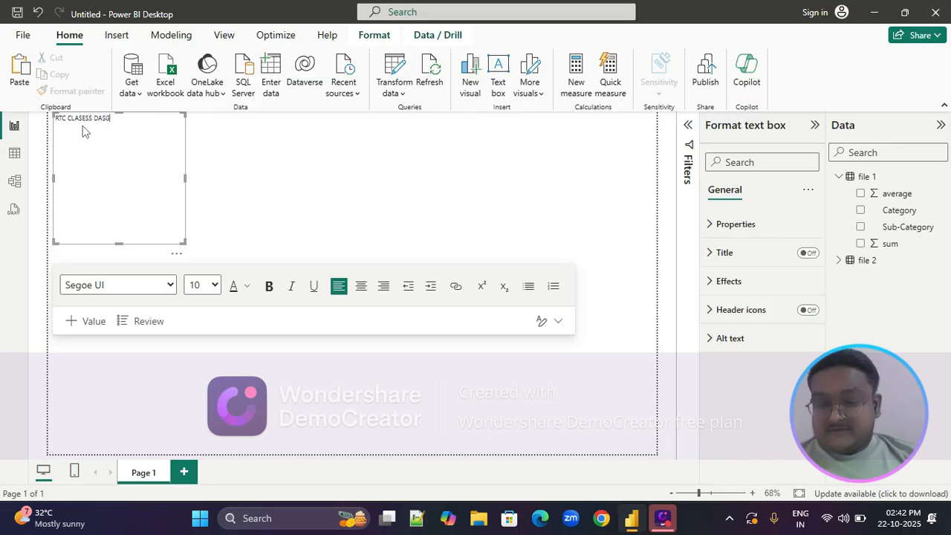
{"action": "key", "text": "BackSpace"}
{"action": "type", "text": "HBOARD"}
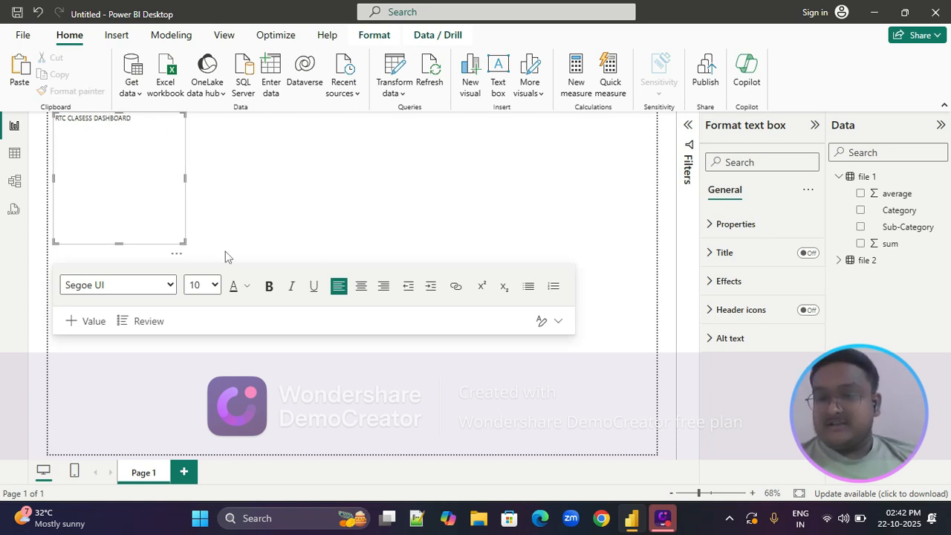
Format the dashboard title in Comic Sans MS at size 20 and resize its text box to fit the title on one line
{"action": "triple_click", "coordinate": [100, 123]}
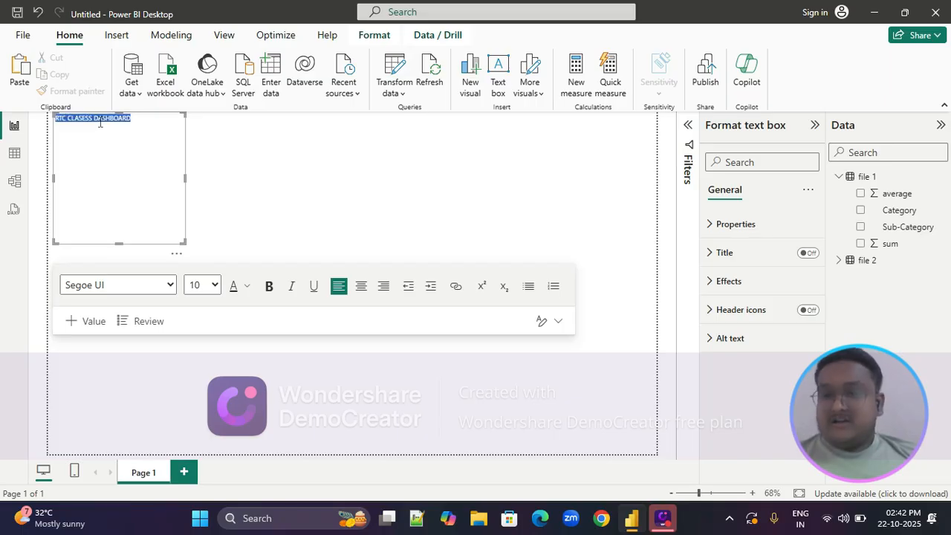
{"action": "left_click", "coordinate": [215, 285]}
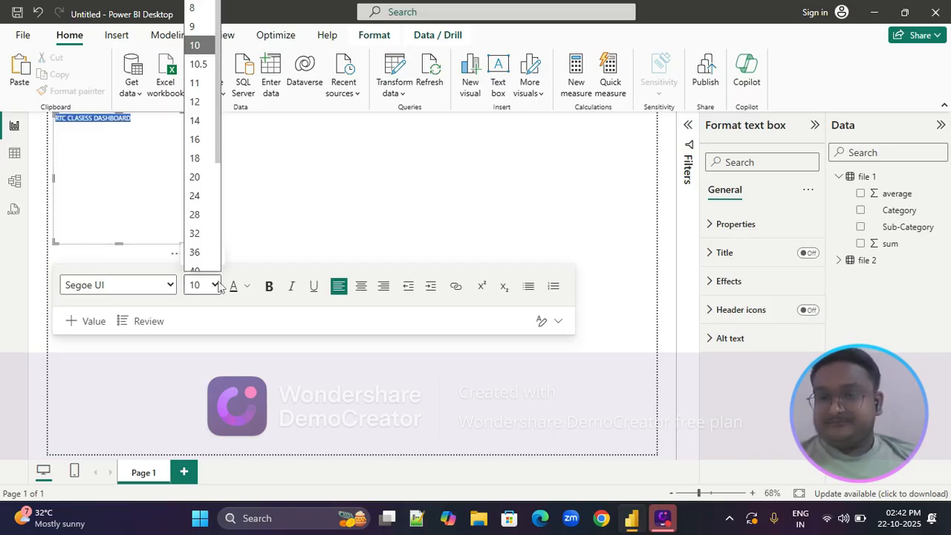
{"action": "left_click", "coordinate": [196, 176]}
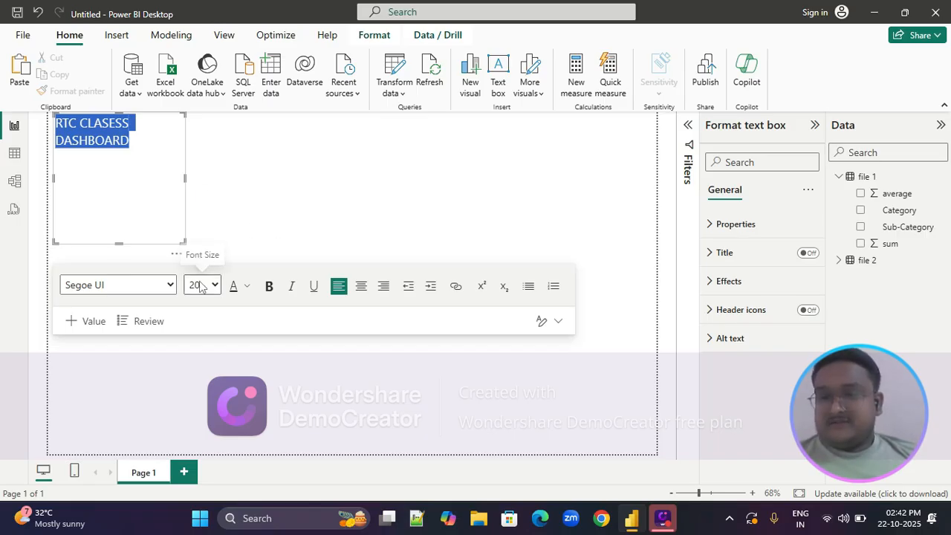
{"action": "left_click", "coordinate": [167, 286]}
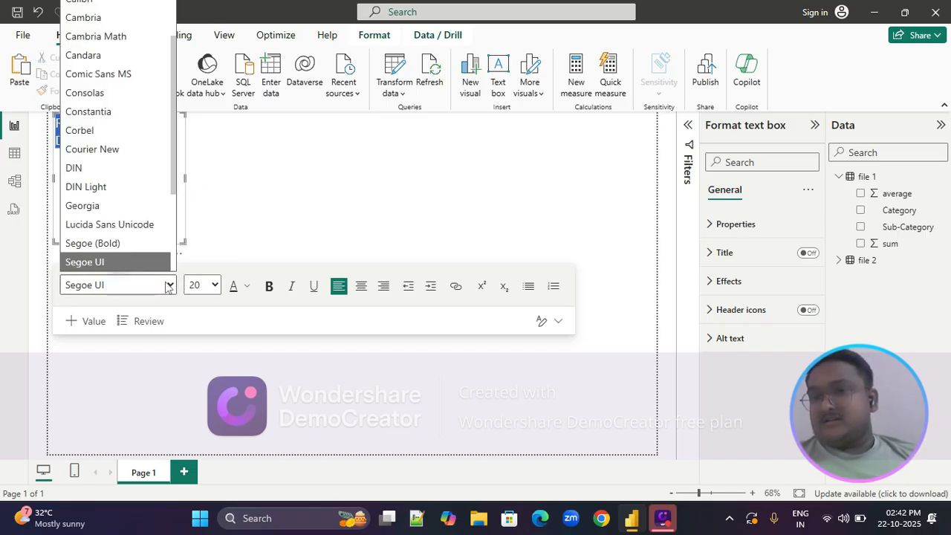
{"action": "left_click", "coordinate": [124, 75]}
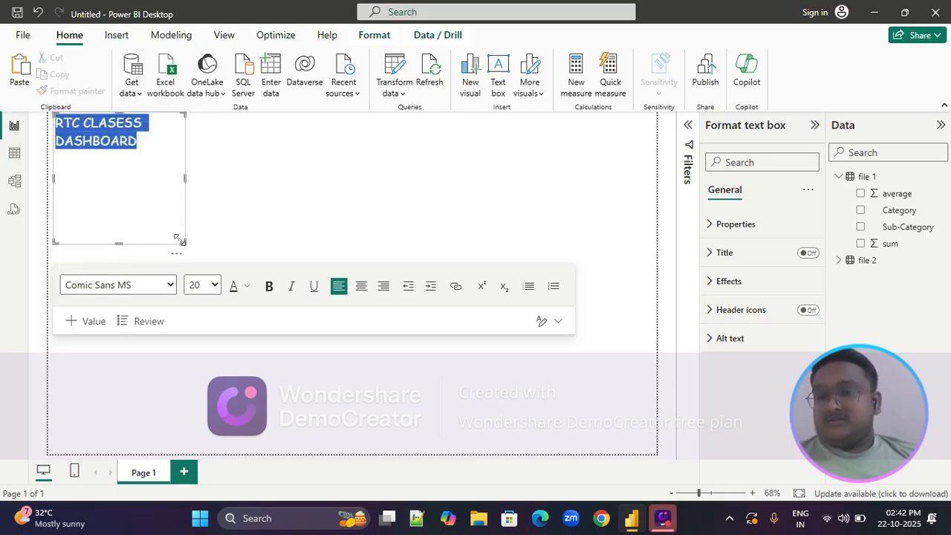
{"action": "left_click_drag", "start_coordinate": [184, 242], "coordinate": [235, 135]}
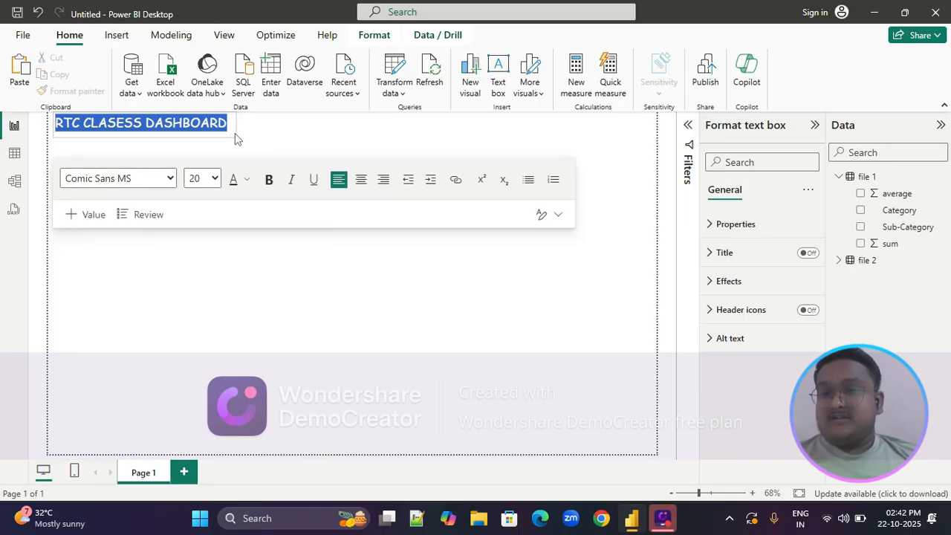
{"action": "left_click", "coordinate": [251, 144]}
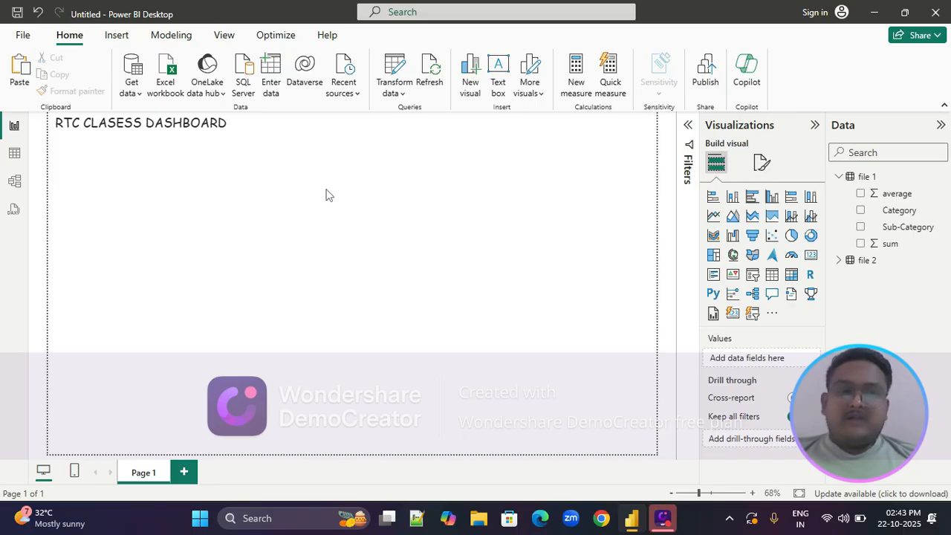
Set the page's canvas background image to dark-gradient.jpg and its transparency to 9%
{"action": "left_click", "coordinate": [759, 164]}
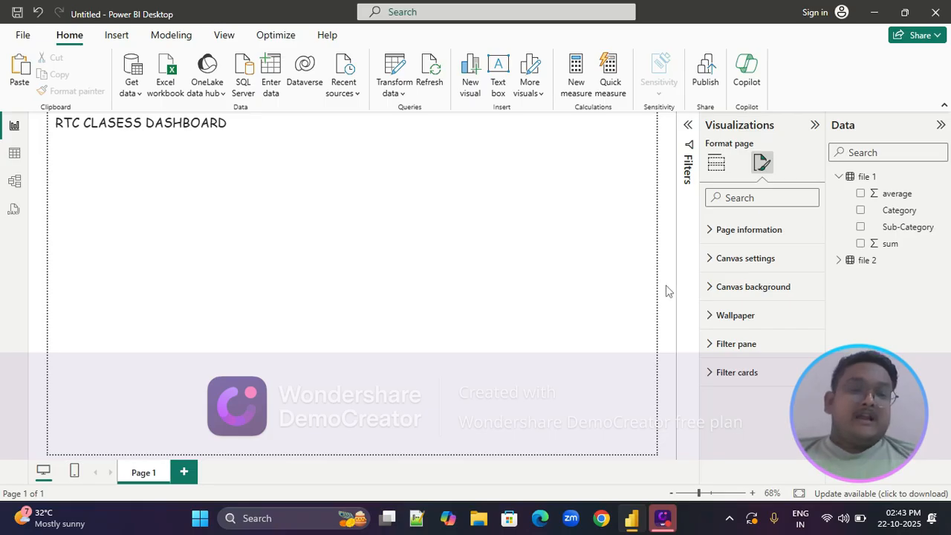
{"action": "left_click", "coordinate": [714, 288]}
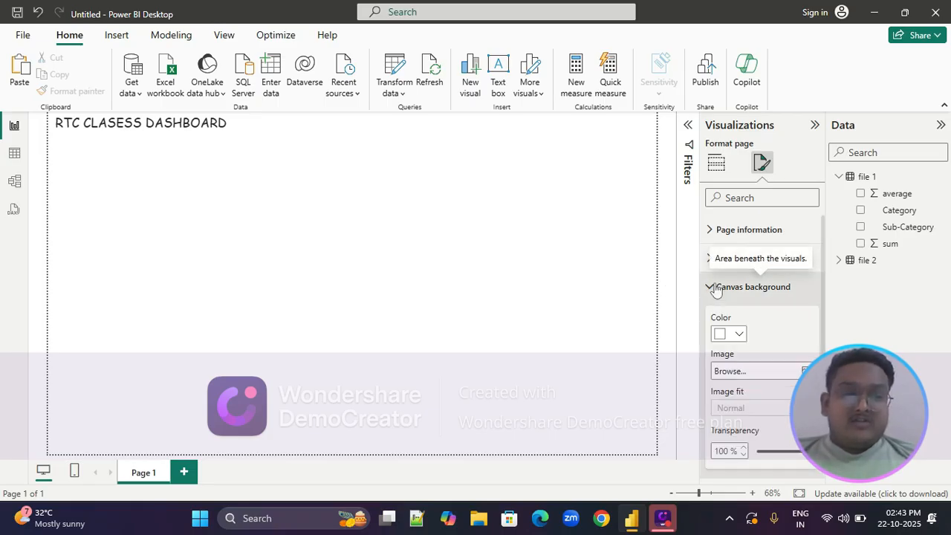
{"action": "scroll", "coordinate": [741, 327], "scroll_direction": "down", "scroll_amount": 1}
{"action": "scroll", "coordinate": [741, 327], "scroll_direction": "down", "scroll_amount": 2}
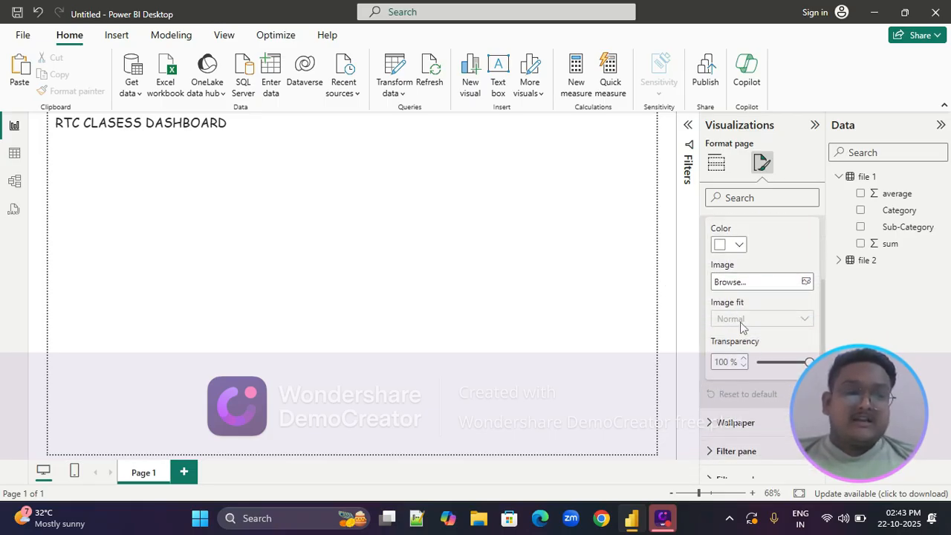
{"action": "left_click", "coordinate": [806, 281]}
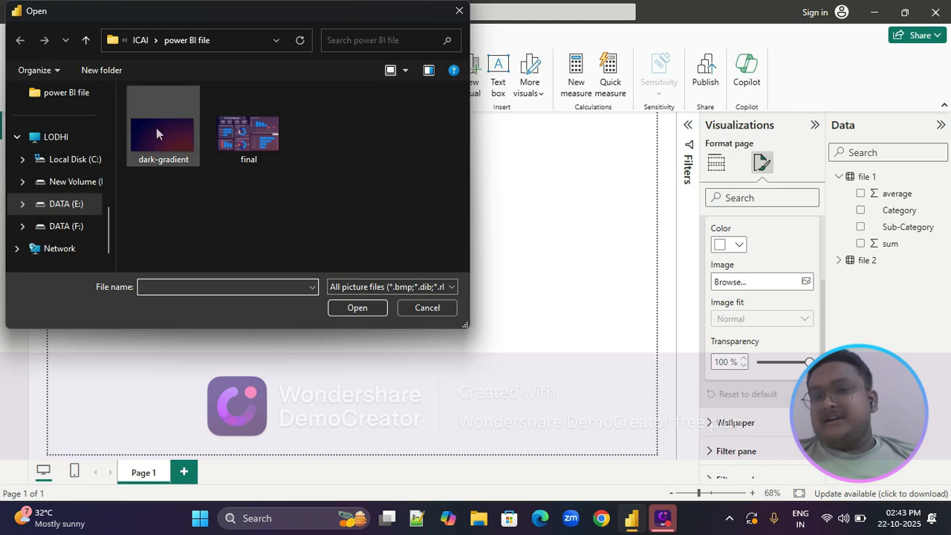
{"action": "left_click", "coordinate": [156, 134]}
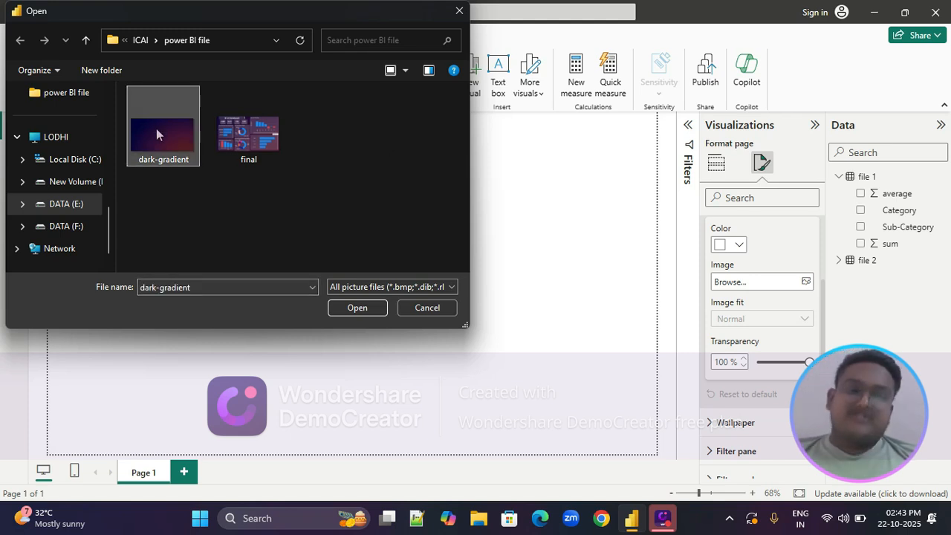
{"action": "left_click", "coordinate": [346, 312]}
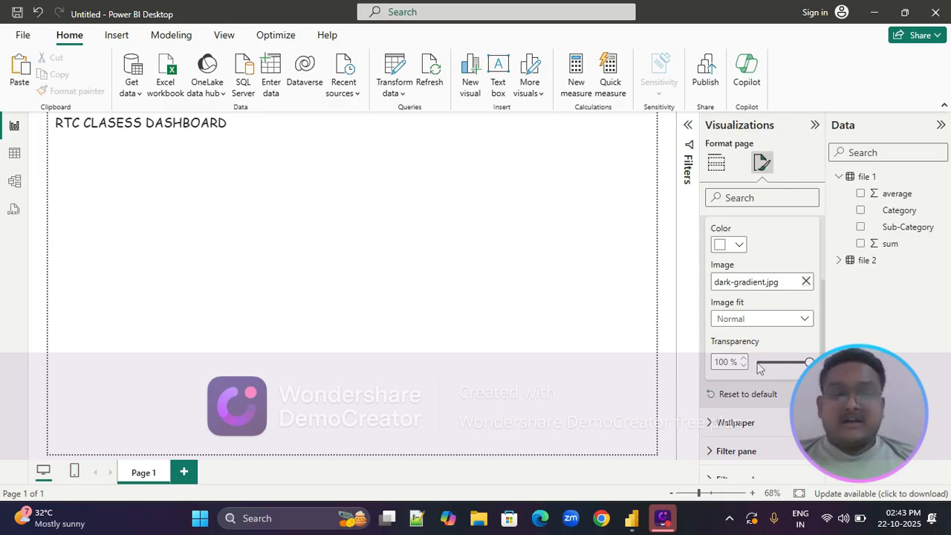
{"action": "left_click_drag", "start_coordinate": [810, 362], "coordinate": [761, 363]}
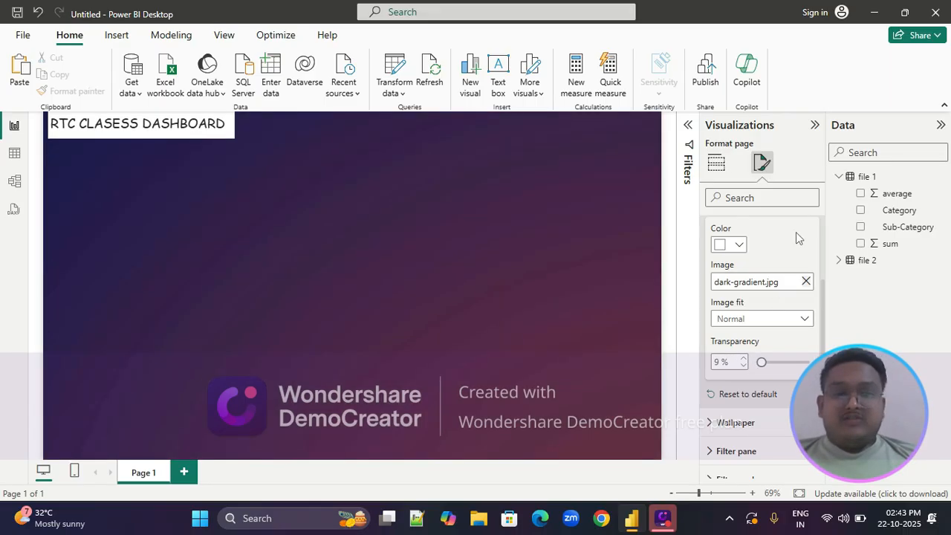
{"action": "left_click", "coordinate": [527, 214]}
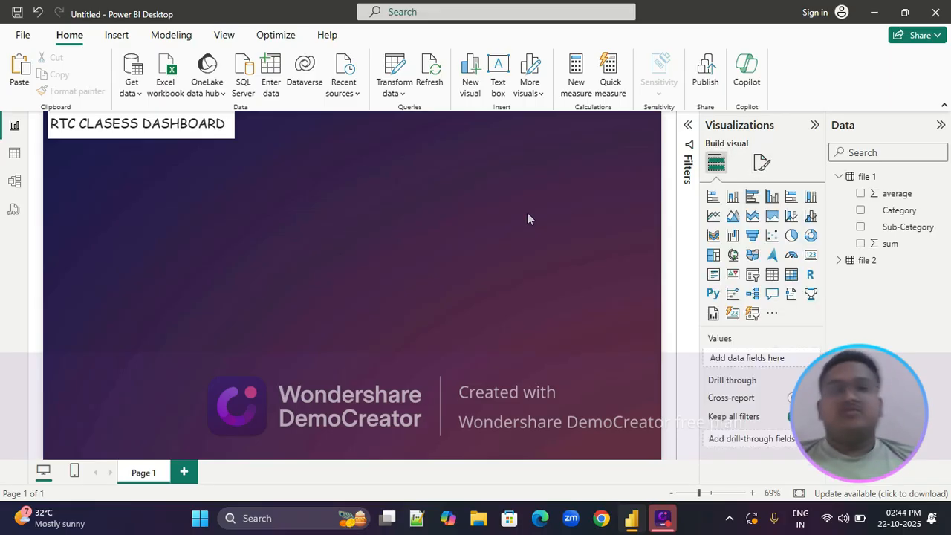
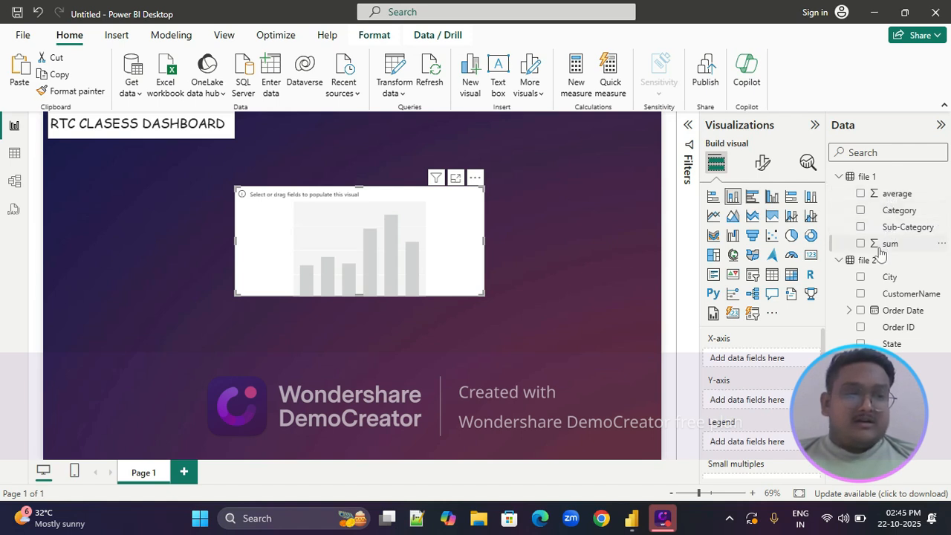
{"action": "left_click_drag", "start_coordinate": [884, 249], "coordinate": [313, 236]}
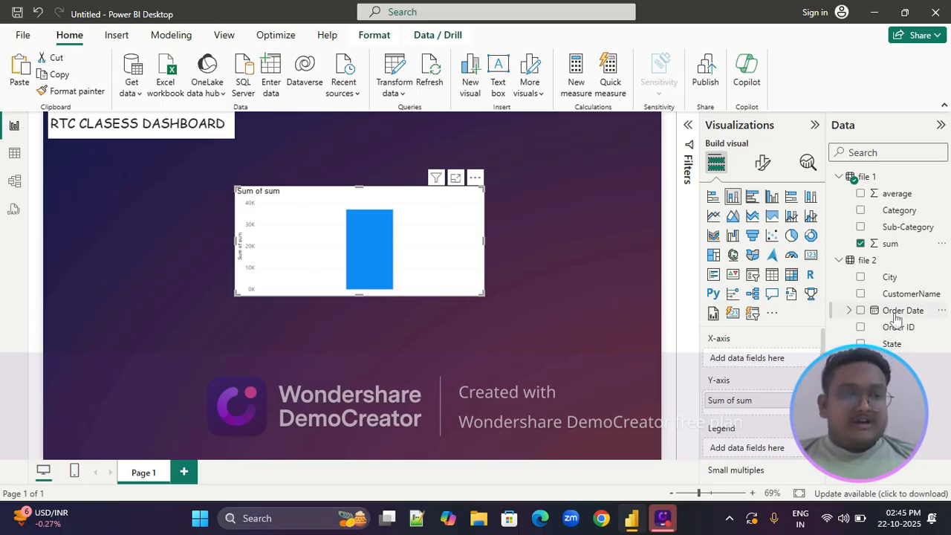
{"action": "left_click_drag", "start_coordinate": [896, 318], "coordinate": [734, 415]}
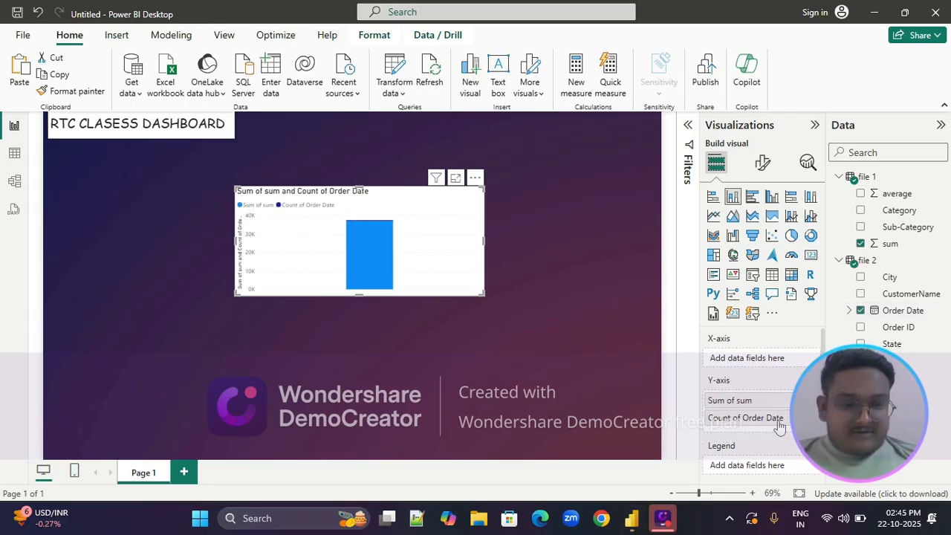
{"action": "left_click_drag", "start_coordinate": [742, 401], "coordinate": [754, 365]}
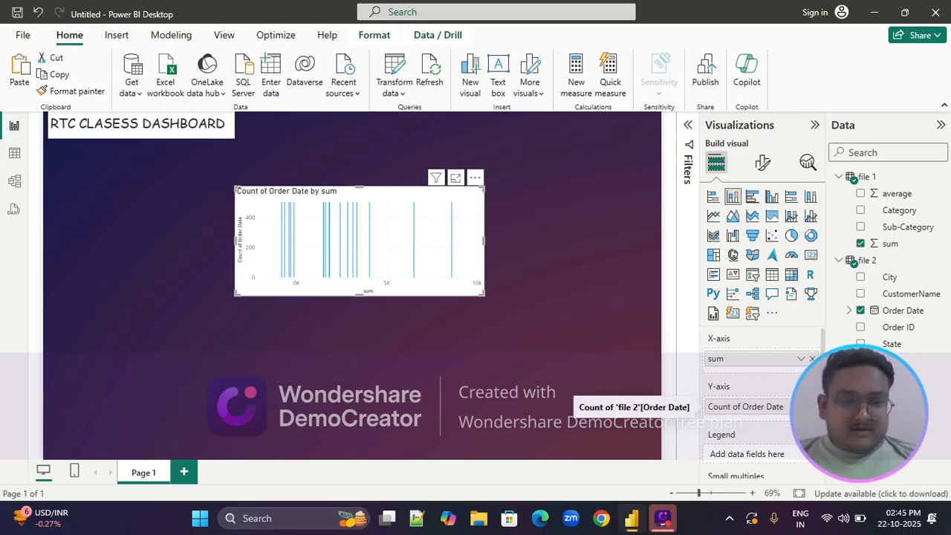
{"action": "left_click", "coordinate": [801, 406]}
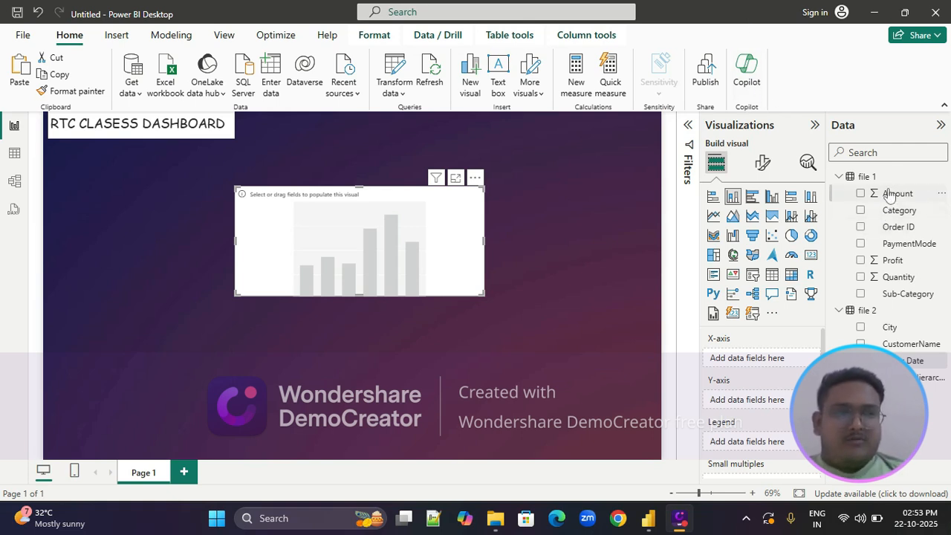
Plot Amount on the X-axis and Profit on the Y-axis of the empty column chart, and move the chart toward the page's right side
{"action": "left_click_drag", "start_coordinate": [891, 193], "coordinate": [752, 359]}
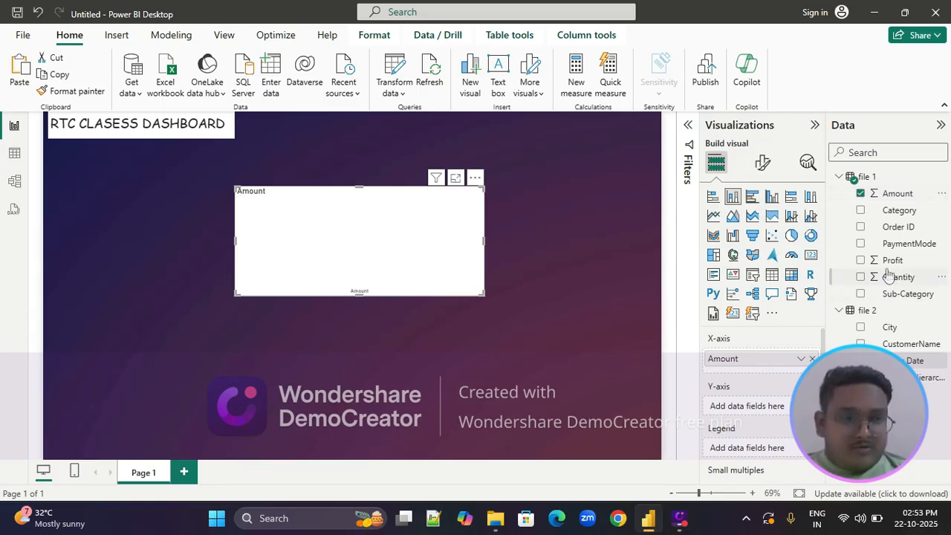
{"action": "left_click_drag", "start_coordinate": [890, 261], "coordinate": [765, 407]}
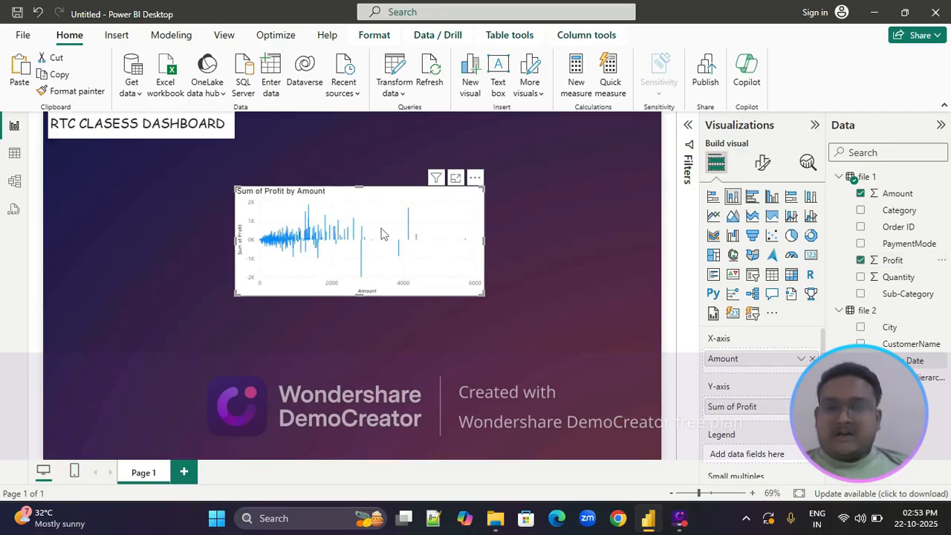
{"action": "left_click_drag", "start_coordinate": [380, 235], "coordinate": [517, 237]}
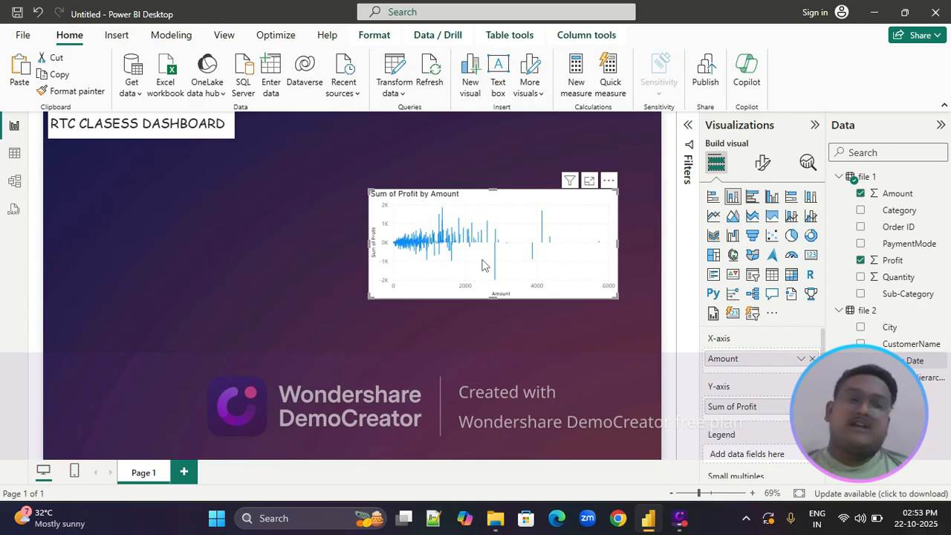
Set the chart's Amount filter to Top N with the top 10 items, using Order Date as the by-value field, and open that field's options
{"action": "left_click", "coordinate": [689, 127]}
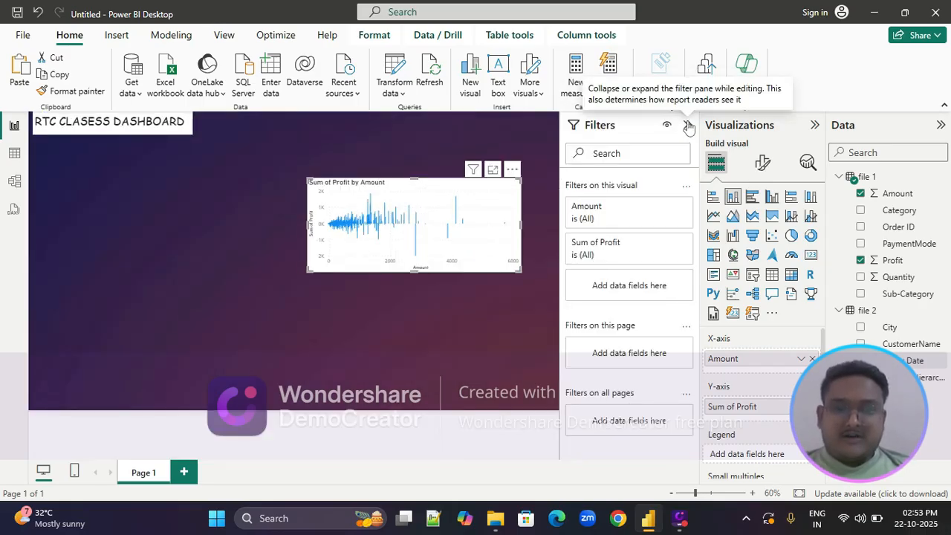
{"action": "left_click", "coordinate": [593, 216]}
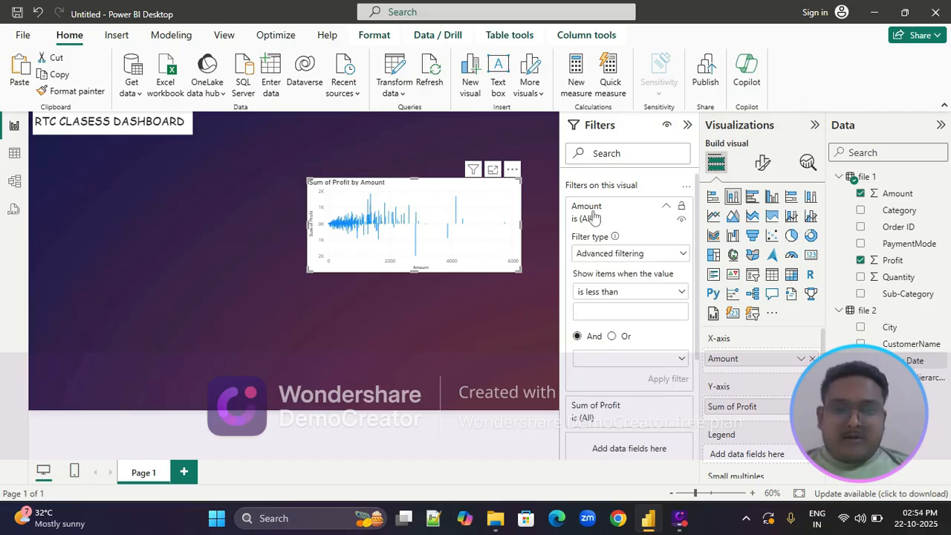
{"action": "left_click", "coordinate": [609, 255]}
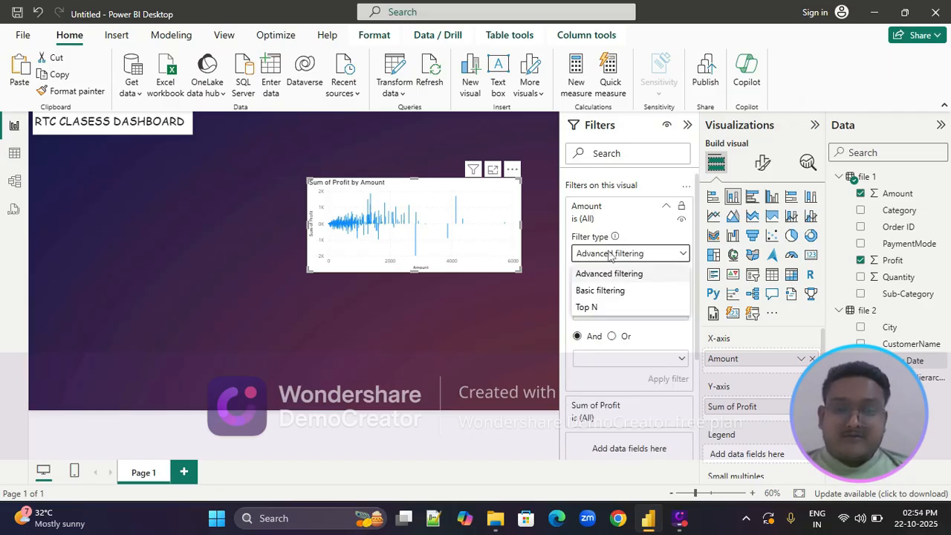
{"action": "left_click", "coordinate": [591, 308]}
{"action": "left_click", "coordinate": [645, 289]}
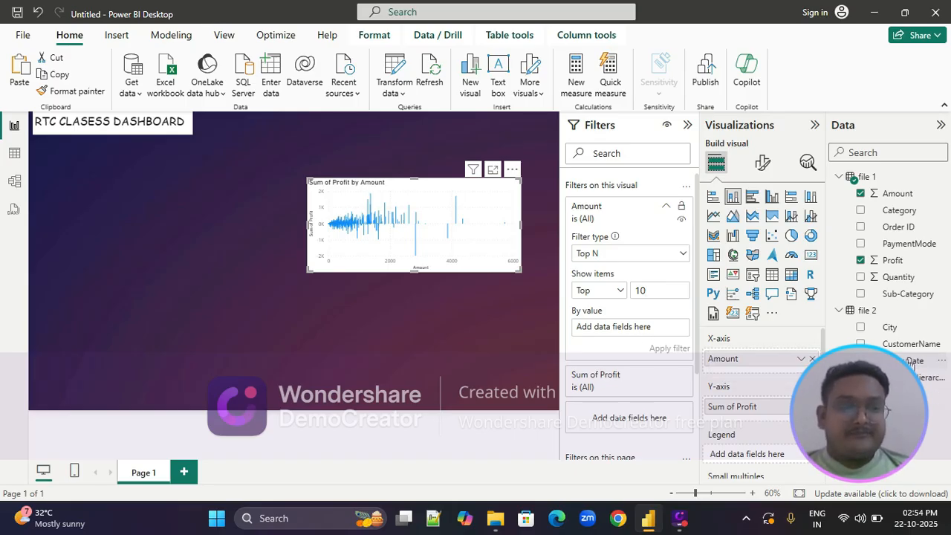
{"action": "left_click_drag", "start_coordinate": [915, 360], "coordinate": [652, 335]}
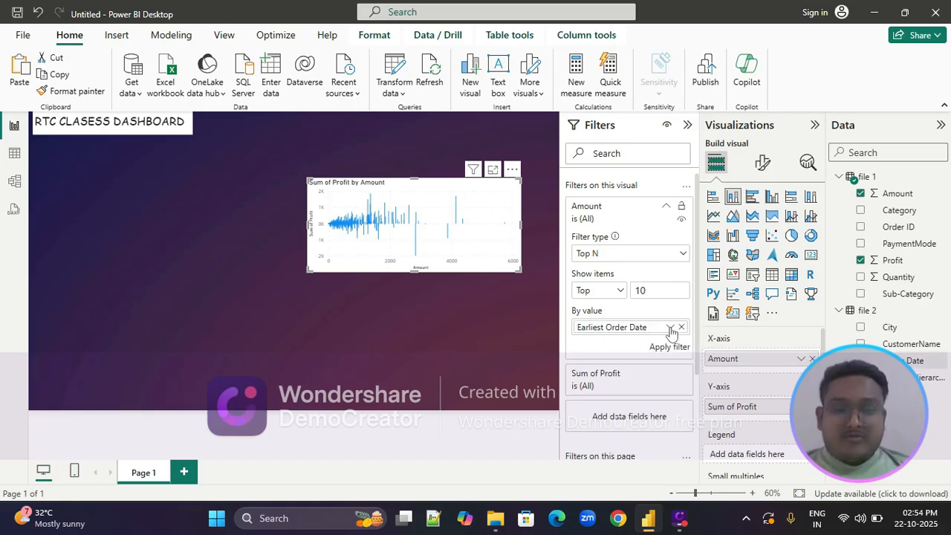
{"action": "left_click", "coordinate": [670, 328]}
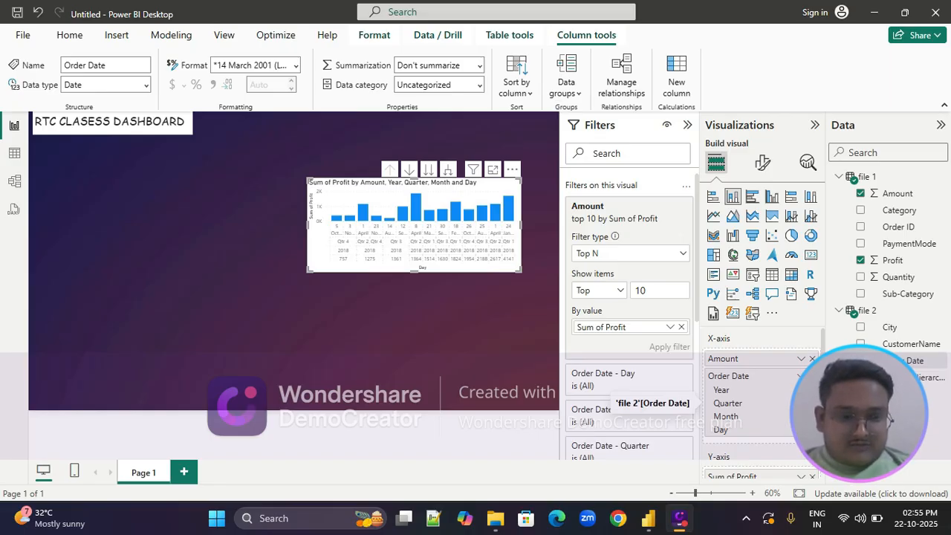
Remove the Year, Quarter and Day levels of Order Date from the chart's X-axis, keeping only Month
{"action": "left_click", "coordinate": [811, 389]}
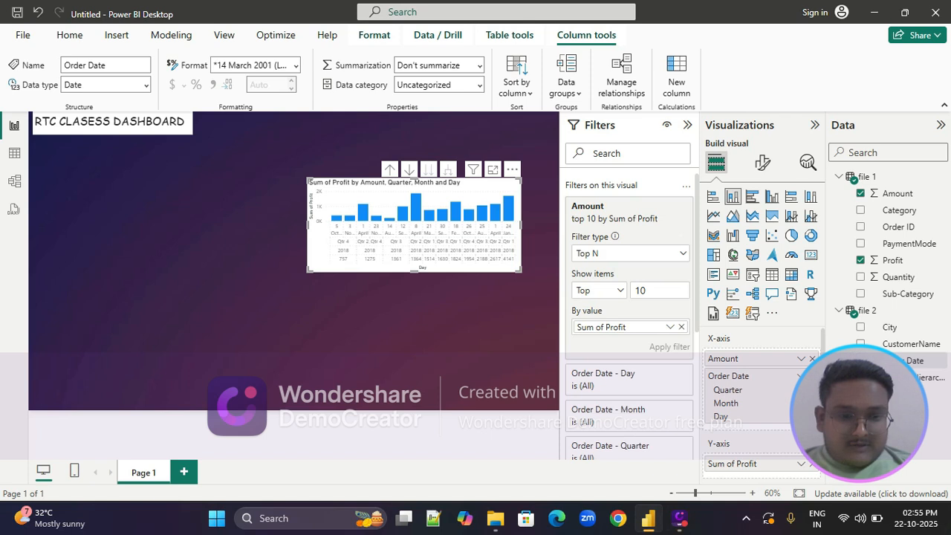
{"action": "left_click", "coordinate": [812, 390]}
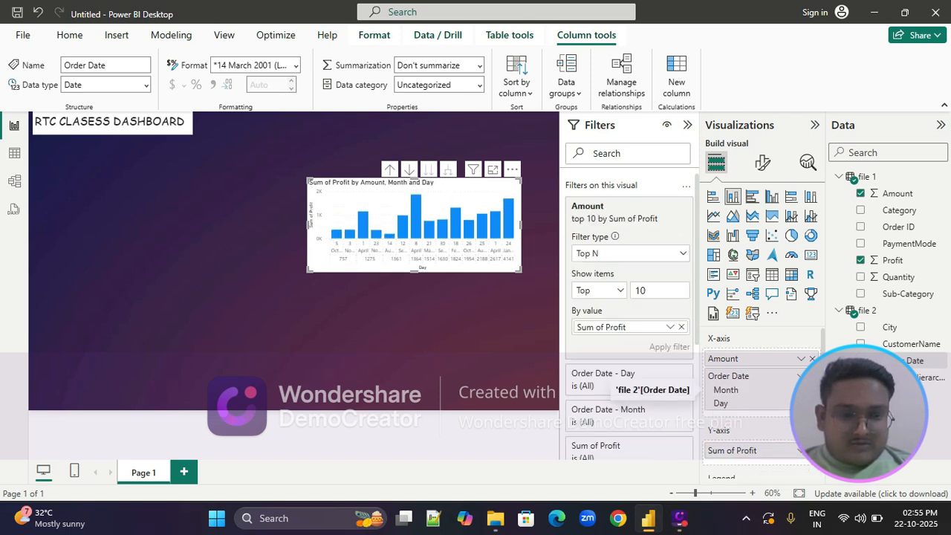
{"action": "left_click", "coordinate": [812, 402]}
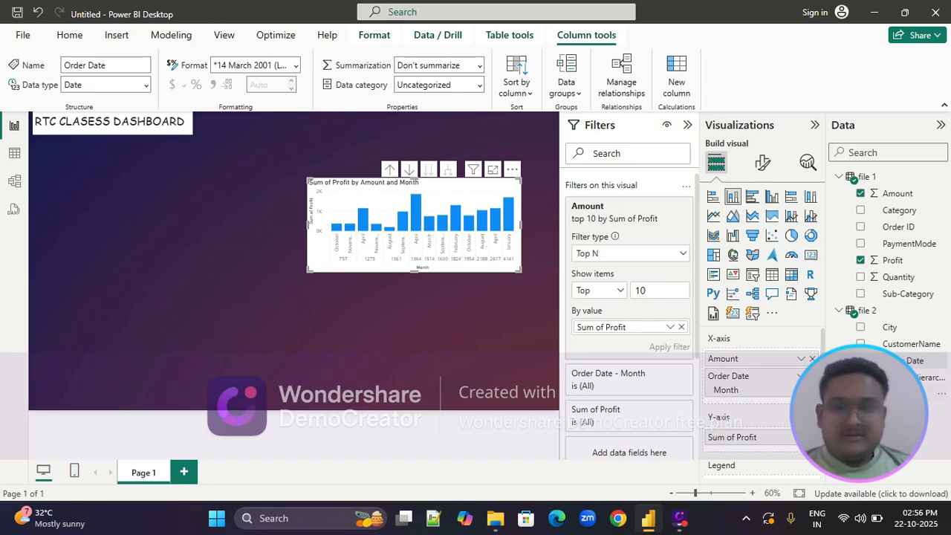
Enlarge the profit chart to about 535 wide by 260 high and move it closer to the page's right edge
{"action": "left_click", "coordinate": [483, 298]}
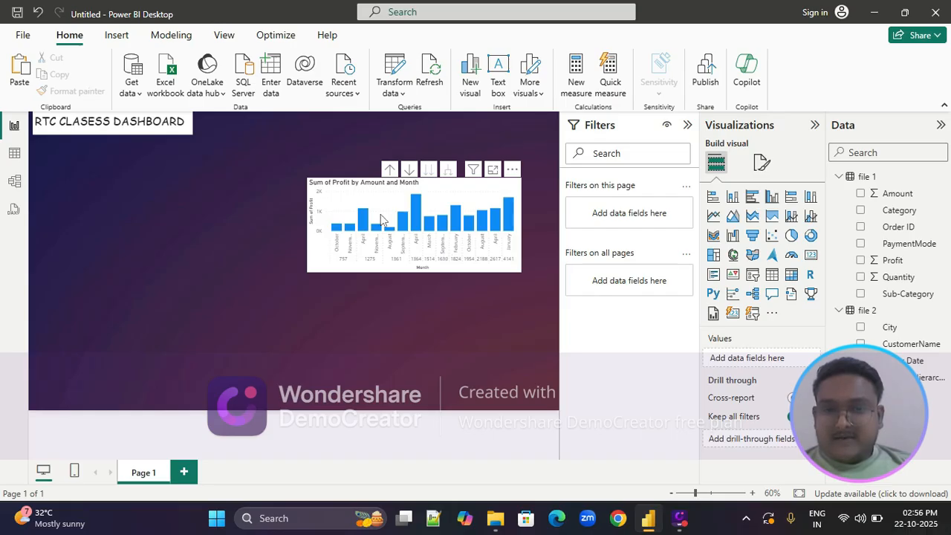
{"action": "left_click", "coordinate": [310, 272]}
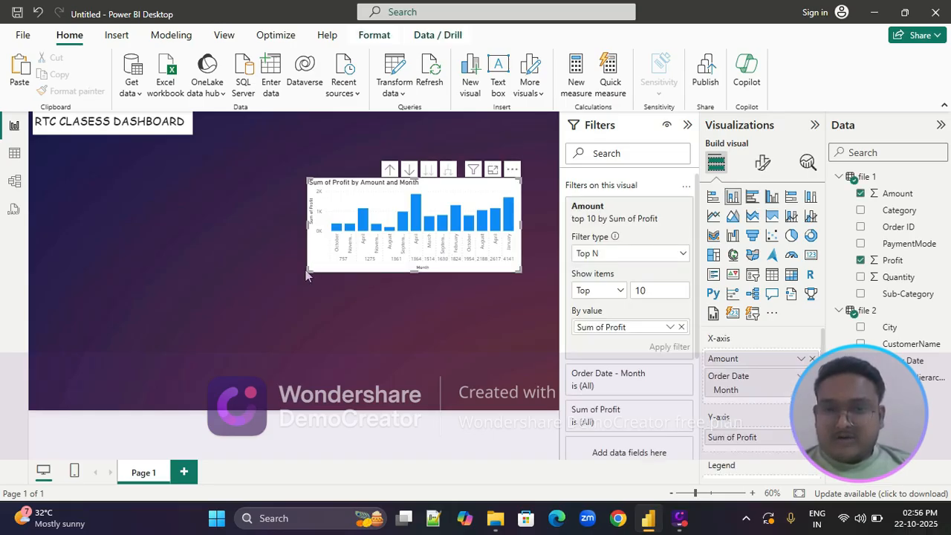
{"action": "mouse_move", "coordinate": [308, 274]}
{"action": "left_mouse_down"}
{"action": "mouse_move", "coordinate": [297, 276]}
{"action": "mouse_move", "coordinate": [300, 288]}
{"action": "left_mouse_up"}
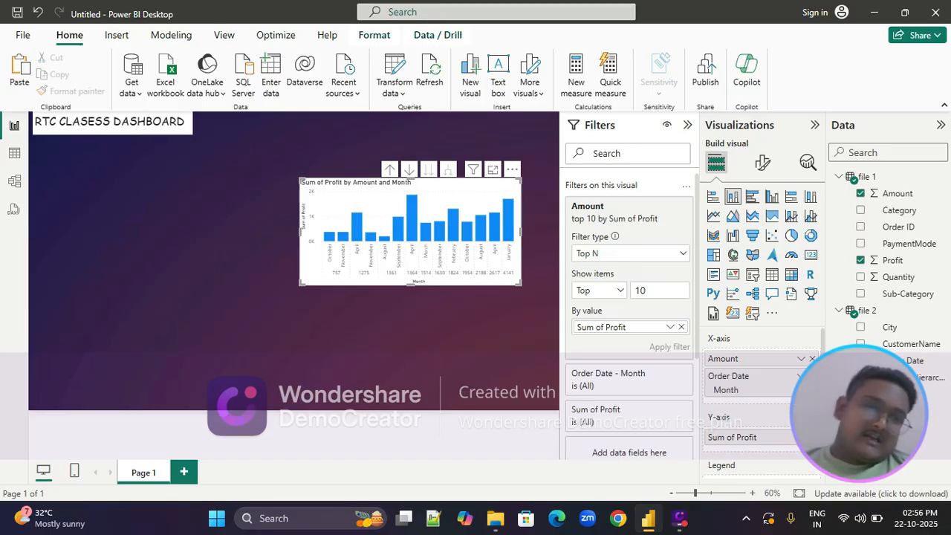
{"action": "left_click", "coordinate": [864, 377]}
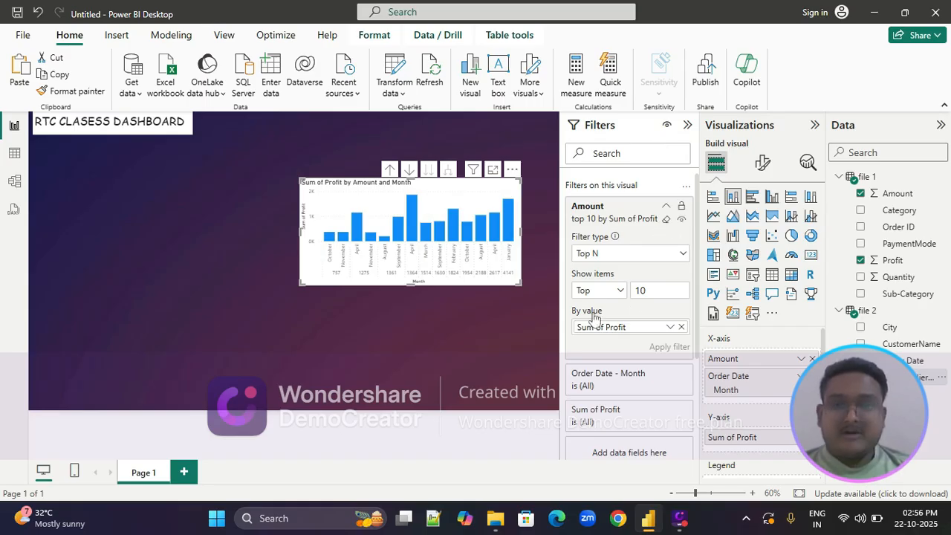
{"action": "left_click", "coordinate": [687, 124]}
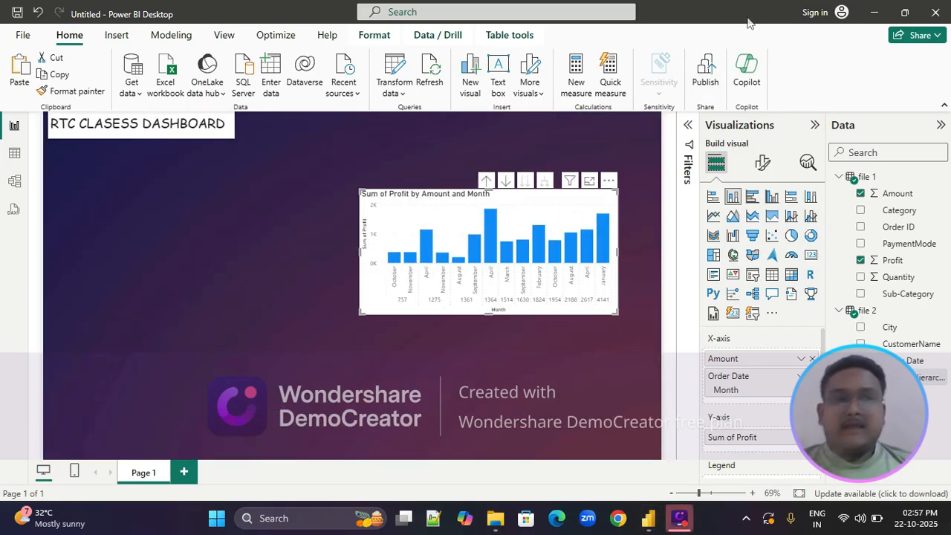
{"action": "left_click", "coordinate": [441, 205]}
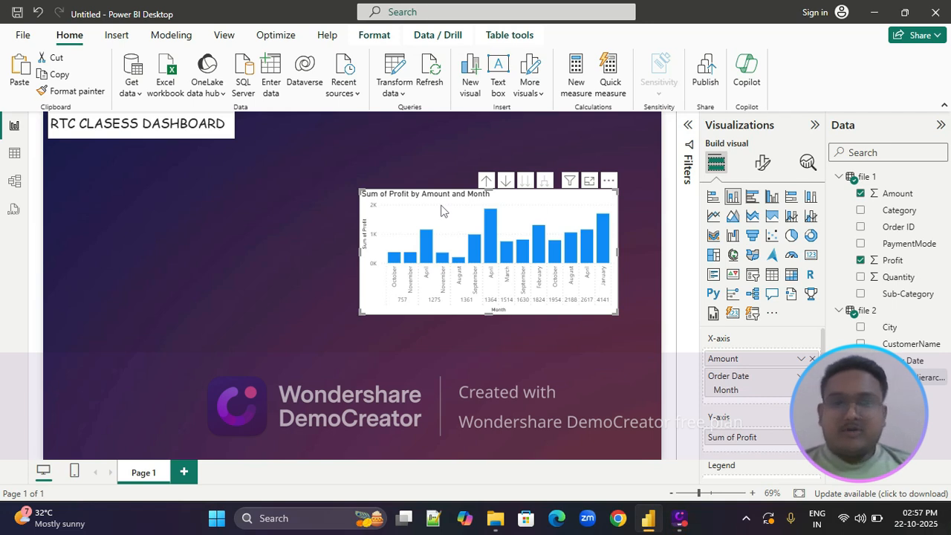
{"action": "left_click_drag", "start_coordinate": [441, 212], "coordinate": [463, 212]}
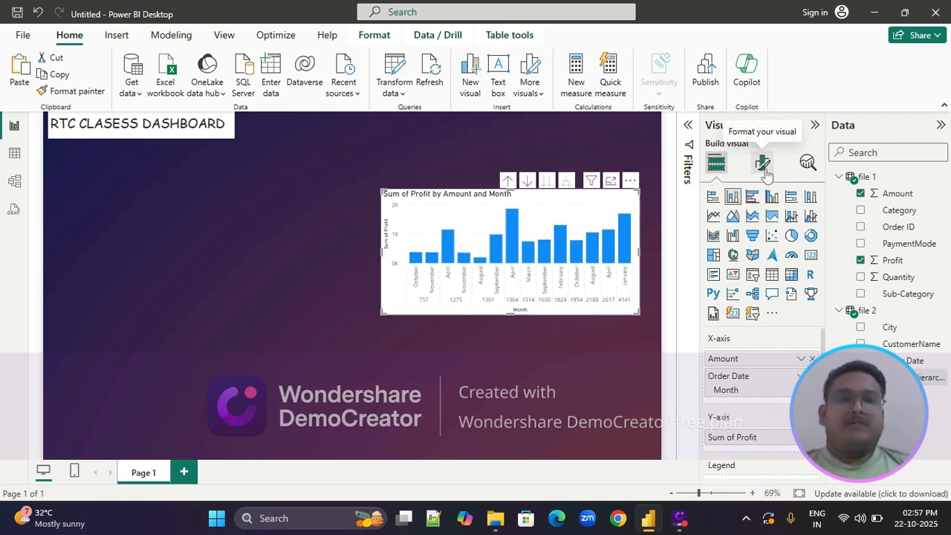
Turn off the horizontal gridlines of the profit chart
{"action": "left_click", "coordinate": [763, 165]}
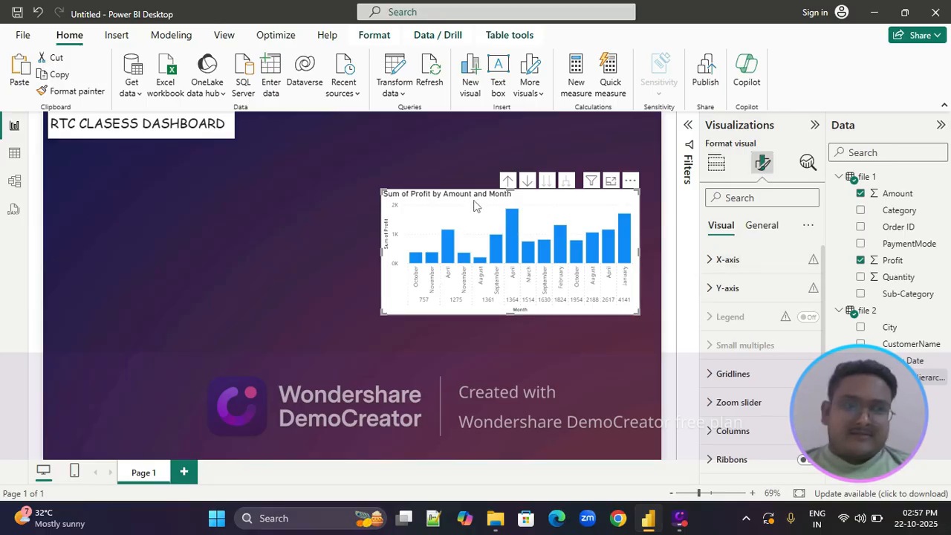
{"action": "scroll", "coordinate": [717, 383], "scroll_direction": "down", "scroll_amount": 1}
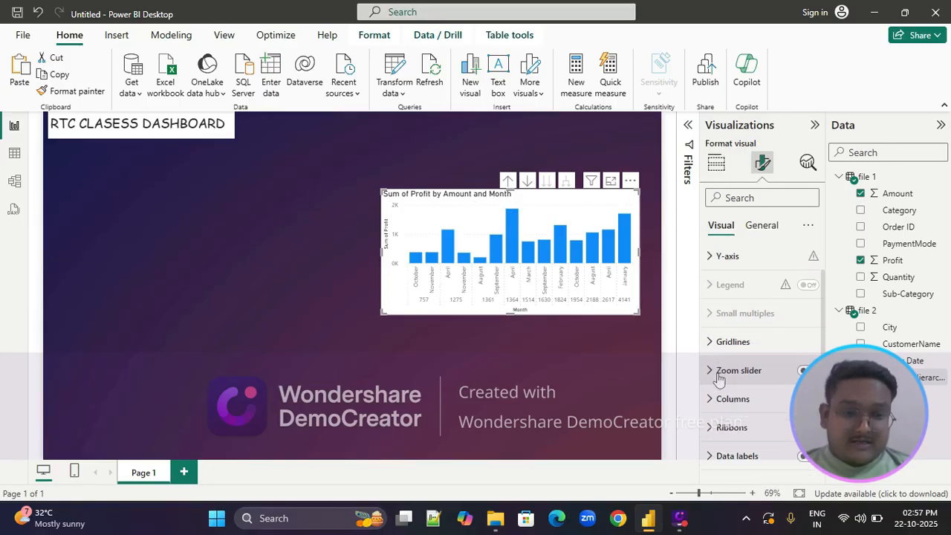
{"action": "scroll", "coordinate": [718, 379], "scroll_direction": "down", "scroll_amount": 2}
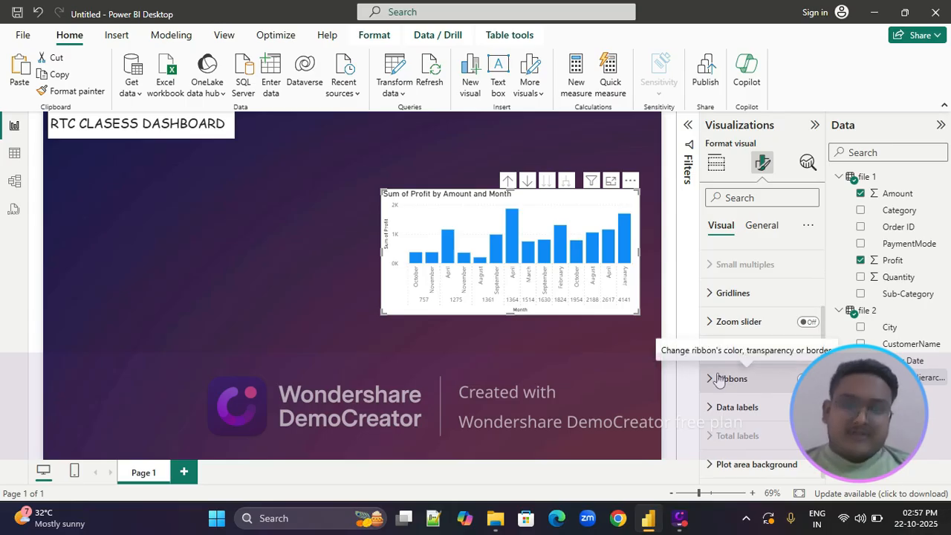
{"action": "left_click", "coordinate": [708, 292]}
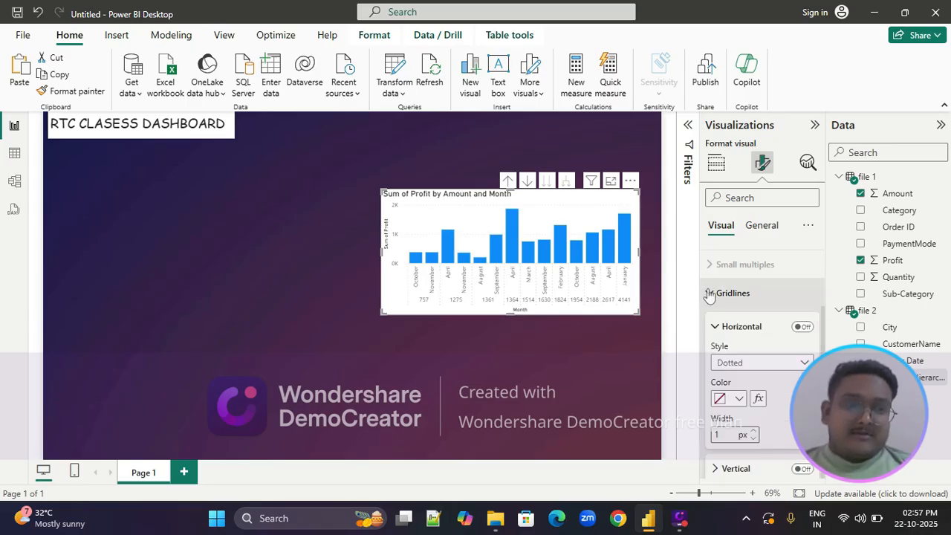
{"action": "left_click", "coordinate": [803, 328]}
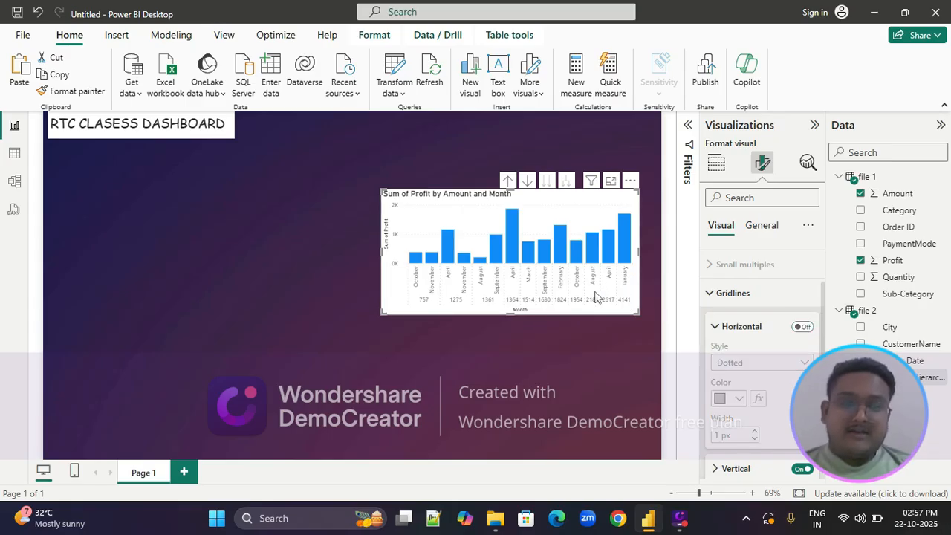
{"action": "left_click", "coordinate": [764, 227]}
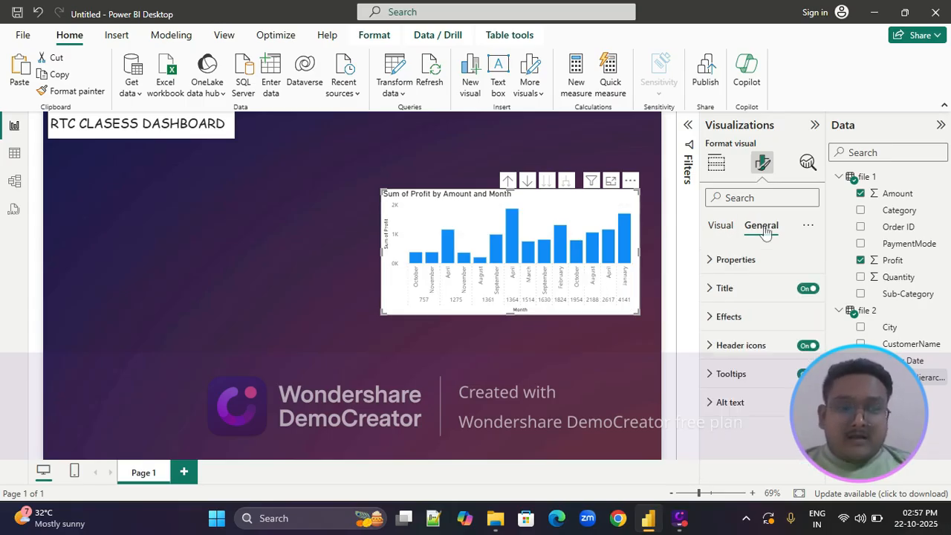
{"action": "left_click", "coordinate": [710, 260]}
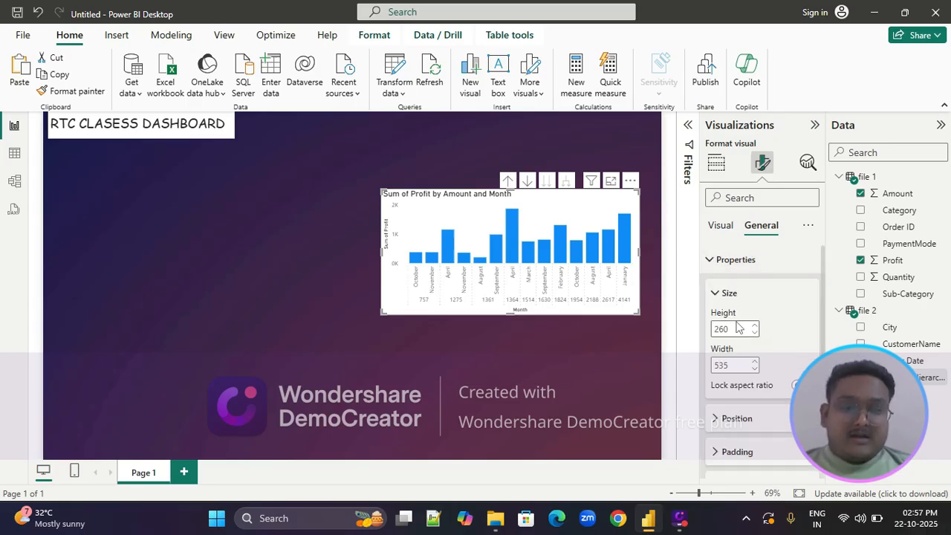
{"action": "left_click", "coordinate": [711, 271]}
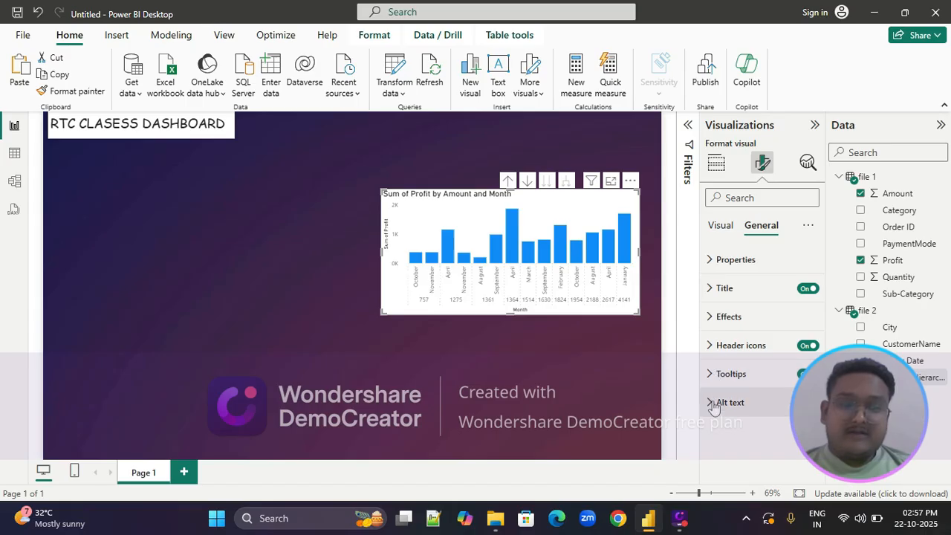
Examine the profit chart's gridline settings and its column color, border and layout options
{"action": "left_click", "coordinate": [728, 224]}
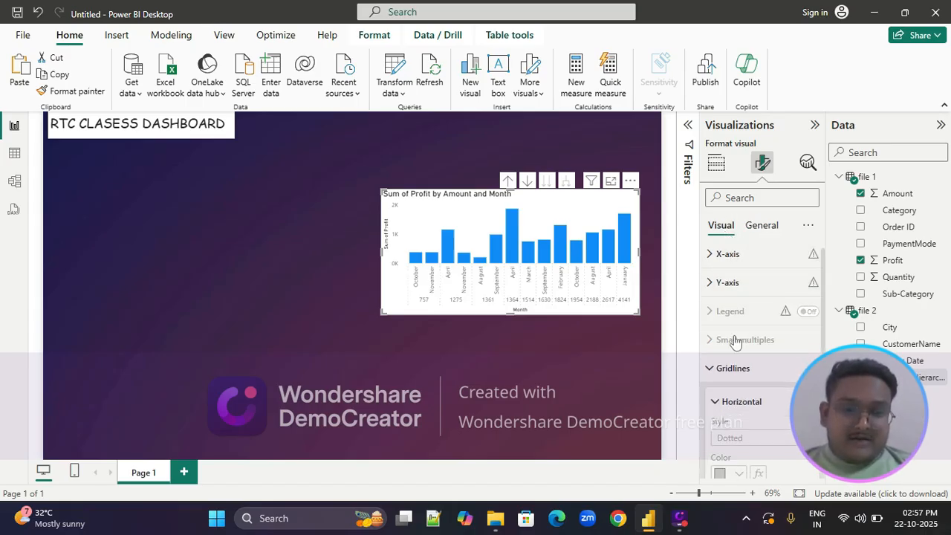
{"action": "scroll", "coordinate": [736, 334], "scroll_direction": "down", "scroll_amount": 4}
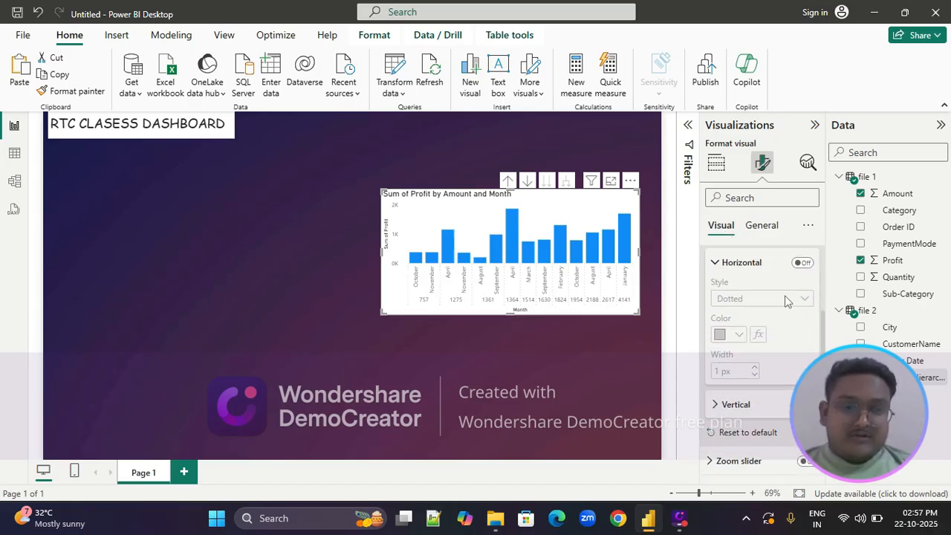
{"action": "left_click", "coordinate": [715, 265]}
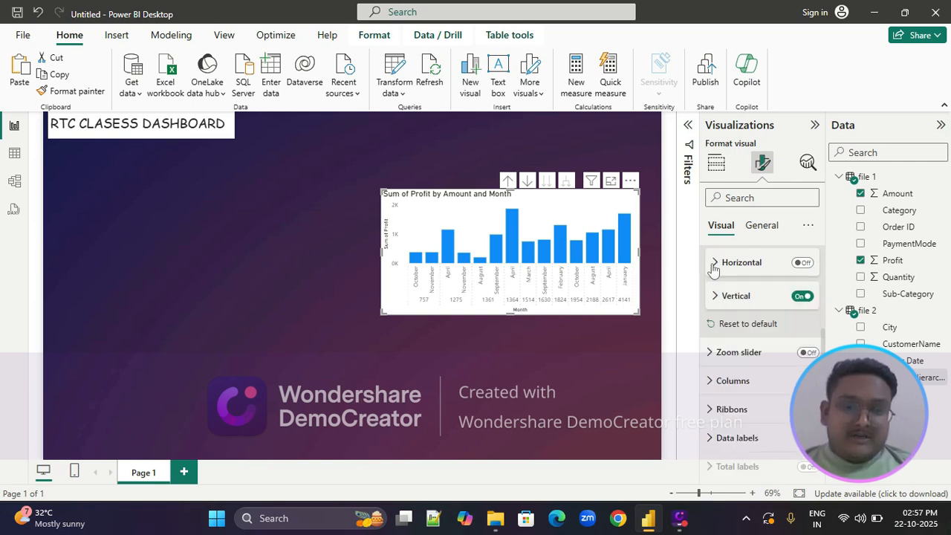
{"action": "left_click", "coordinate": [710, 387]}
{"action": "scroll", "coordinate": [710, 390], "scroll_direction": "down", "scroll_amount": 3}
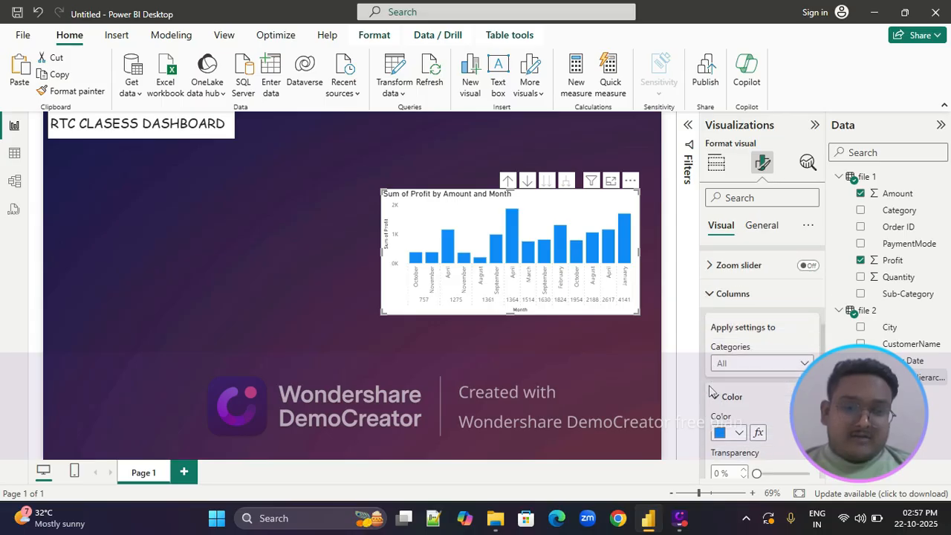
{"action": "scroll", "coordinate": [712, 390], "scroll_direction": "down", "scroll_amount": 3}
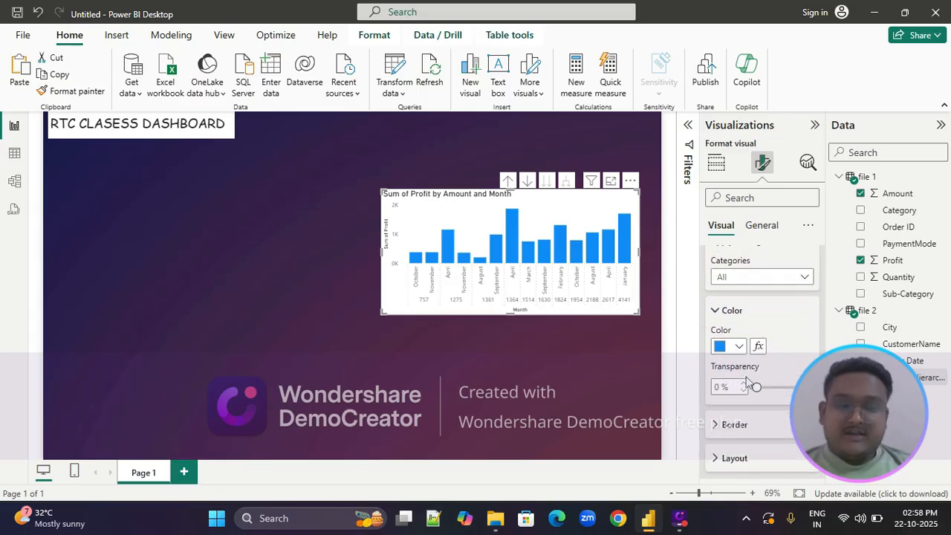
{"action": "scroll", "coordinate": [747, 383], "scroll_direction": "up", "scroll_amount": 1}
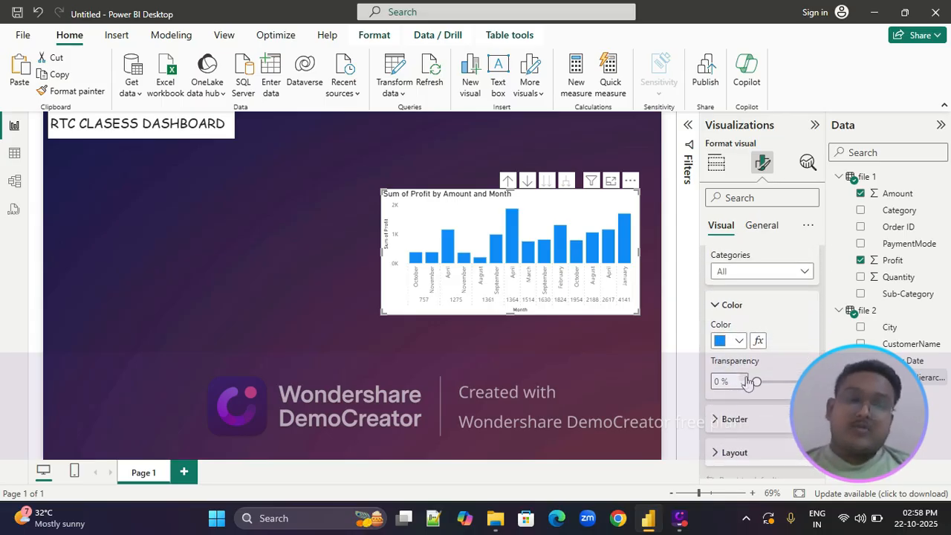
{"action": "scroll", "coordinate": [748, 381], "scroll_direction": "down", "scroll_amount": 4}
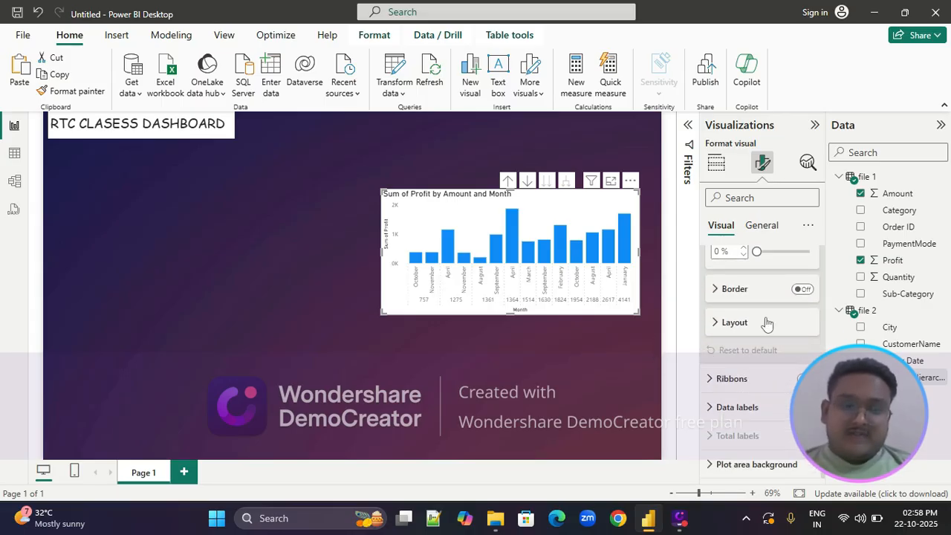
{"action": "left_click", "coordinate": [714, 323]}
{"action": "left_click", "coordinate": [714, 324]}
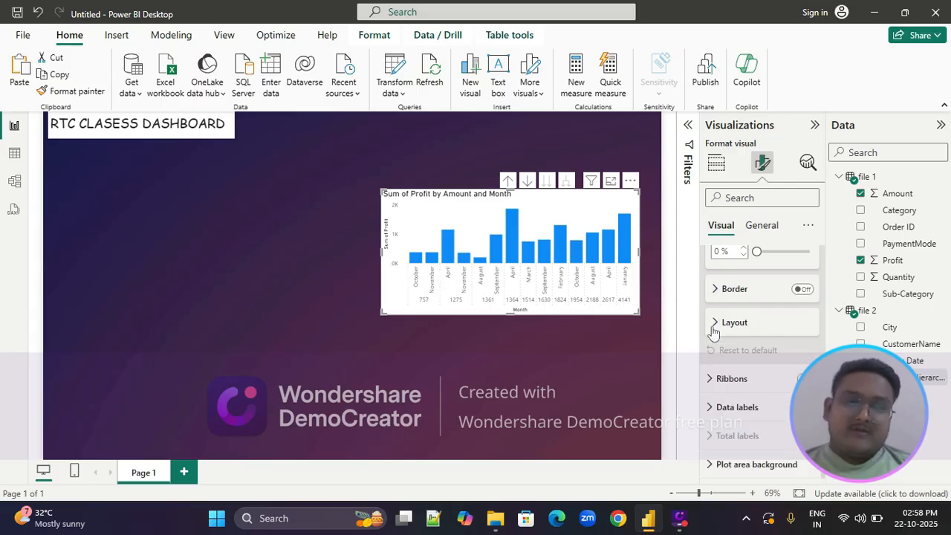
{"action": "scroll", "coordinate": [713, 332], "scroll_direction": "up", "scroll_amount": 2}
{"action": "left_click", "coordinate": [715, 325]}
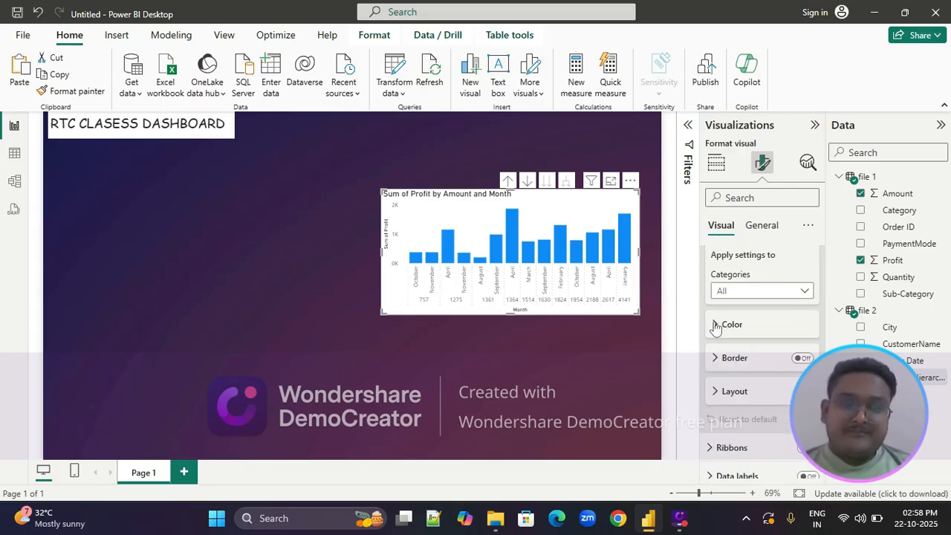
{"action": "scroll", "coordinate": [715, 326], "scroll_direction": "up", "scroll_amount": 3}
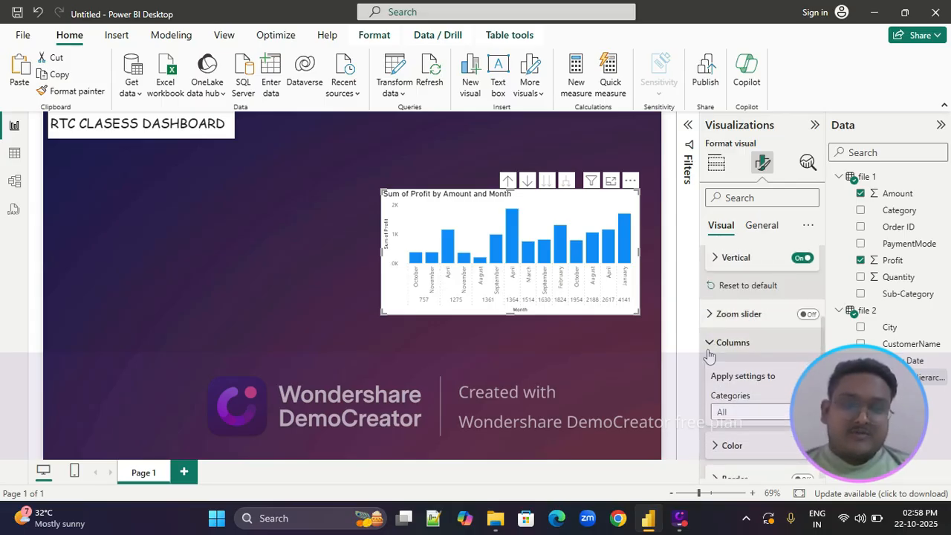
{"action": "left_click", "coordinate": [708, 349]}
{"action": "scroll", "coordinate": [709, 355], "scroll_direction": "up", "scroll_amount": 4}
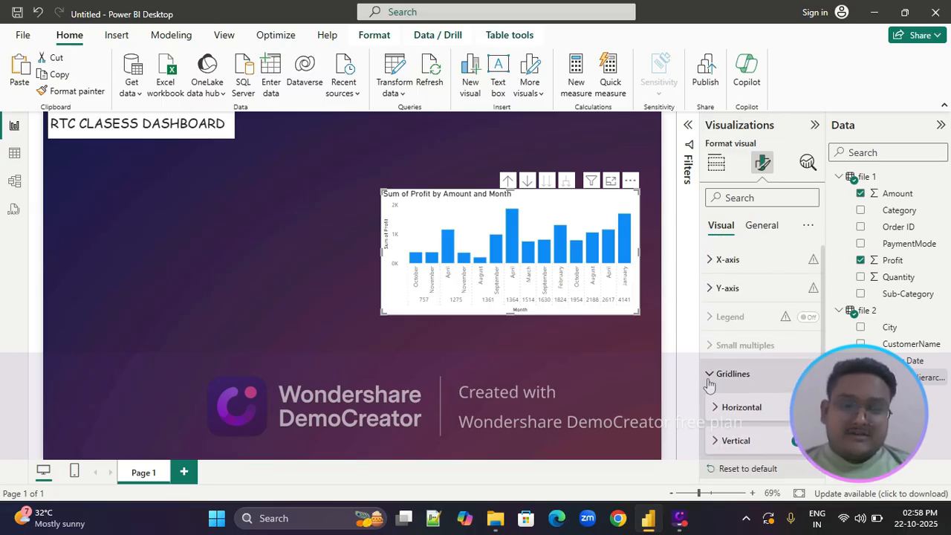
{"action": "left_click", "coordinate": [710, 379]}
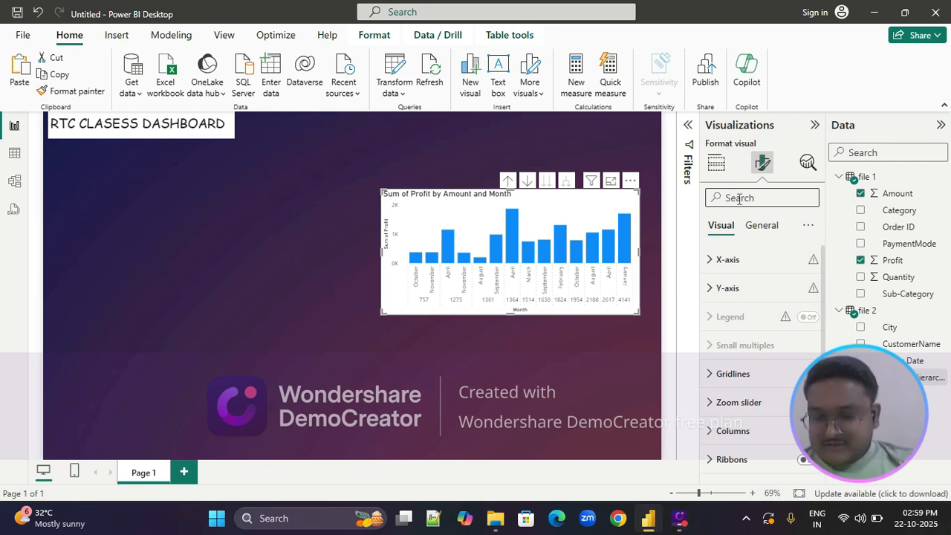
Find the profit chart's background settings and apply a dark orange color with 84% transparency
{"action": "type", "text": "BACK"}
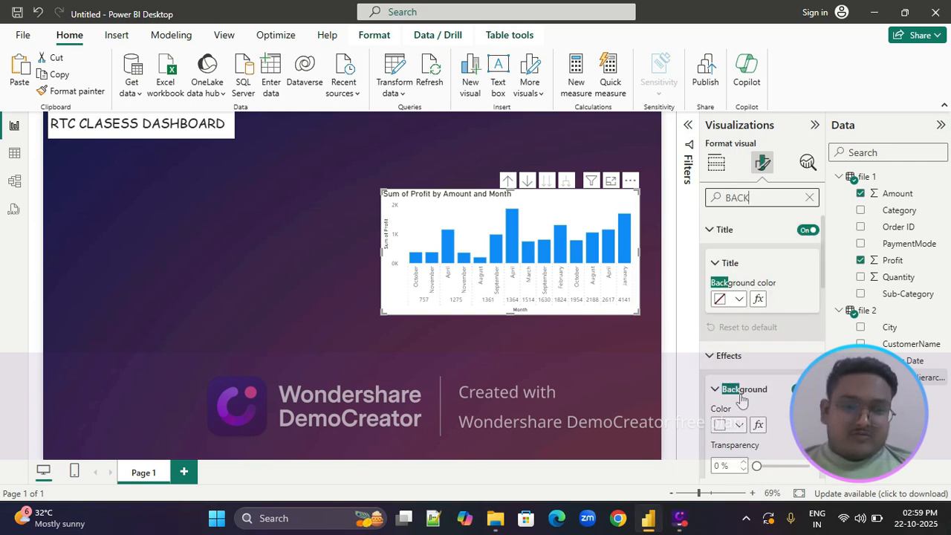
{"action": "scroll", "coordinate": [741, 333], "scroll_direction": "down", "scroll_amount": 3}
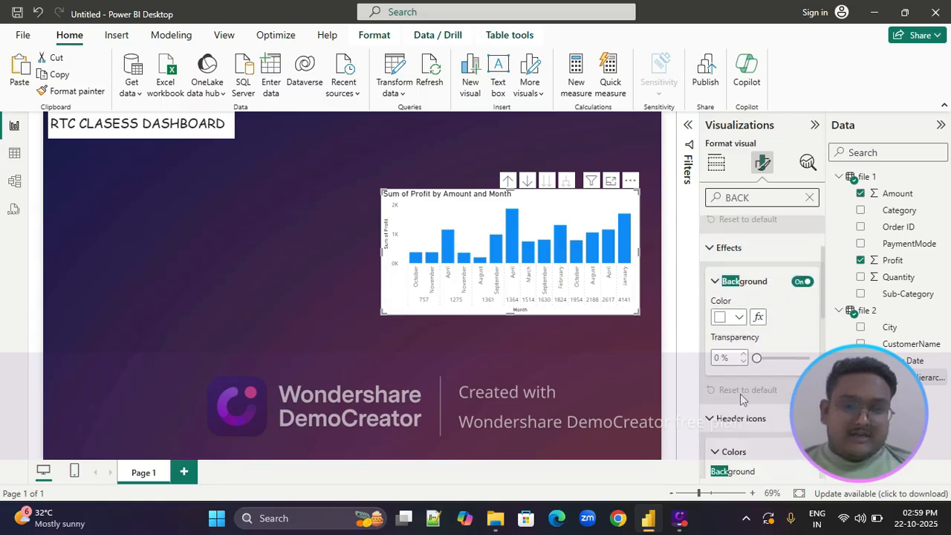
{"action": "left_click", "coordinate": [740, 313]}
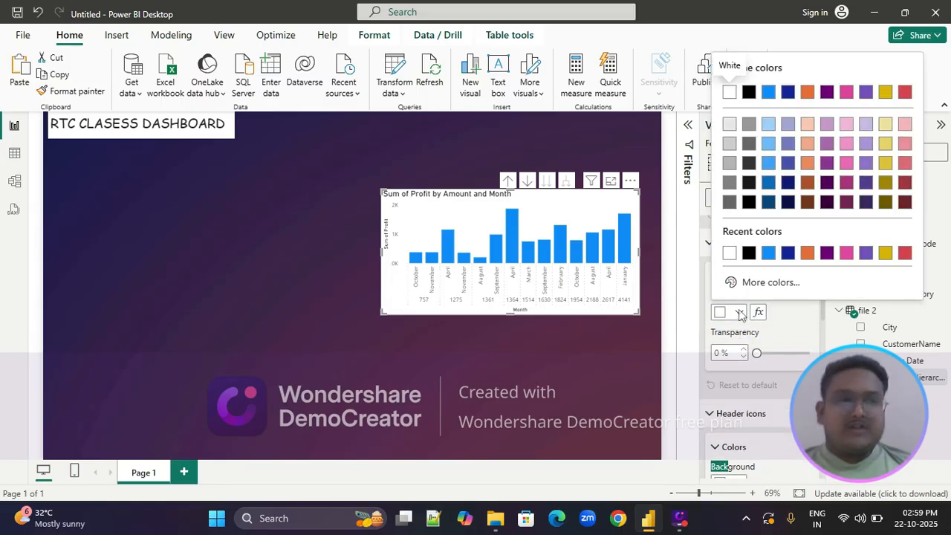
{"action": "left_click", "coordinate": [808, 182]}
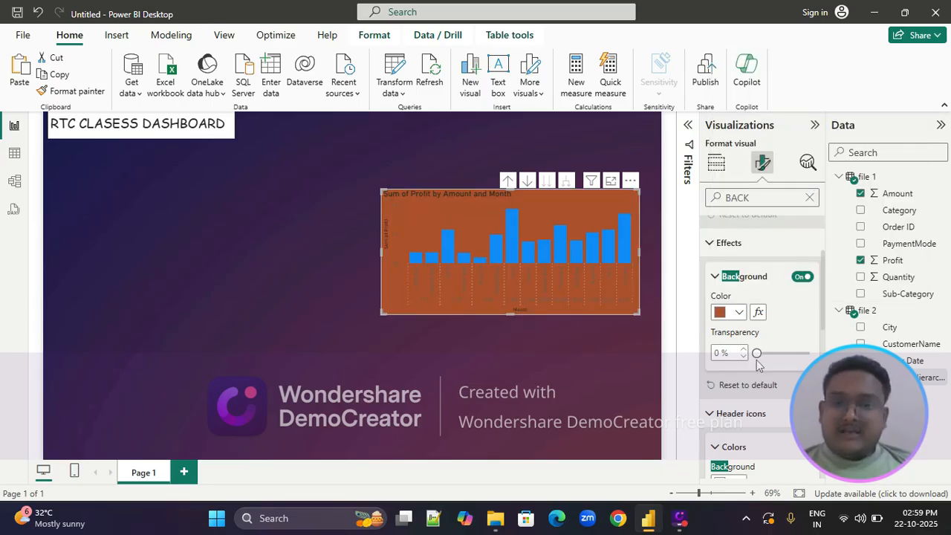
{"action": "left_click_drag", "start_coordinate": [757, 353], "coordinate": [803, 353]}
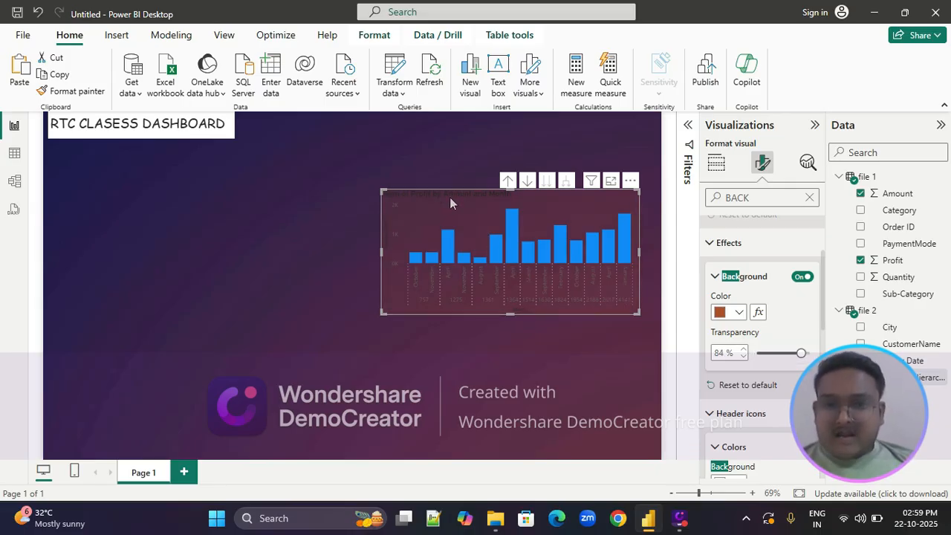
{"action": "left_click", "coordinate": [440, 162]}
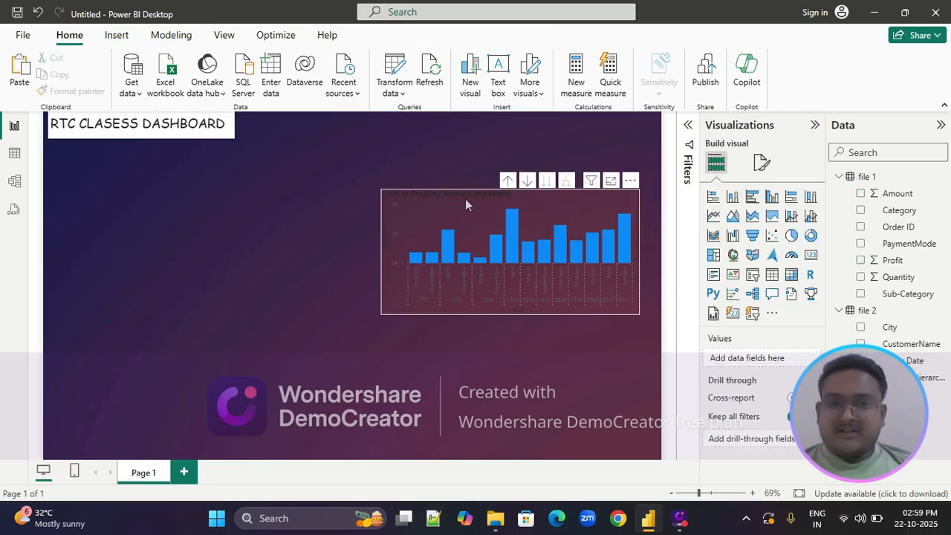
Color the profit chart's X-axis values white and stretch the chart slightly taller by its lower edge
{"action": "left_click", "coordinate": [466, 205]}
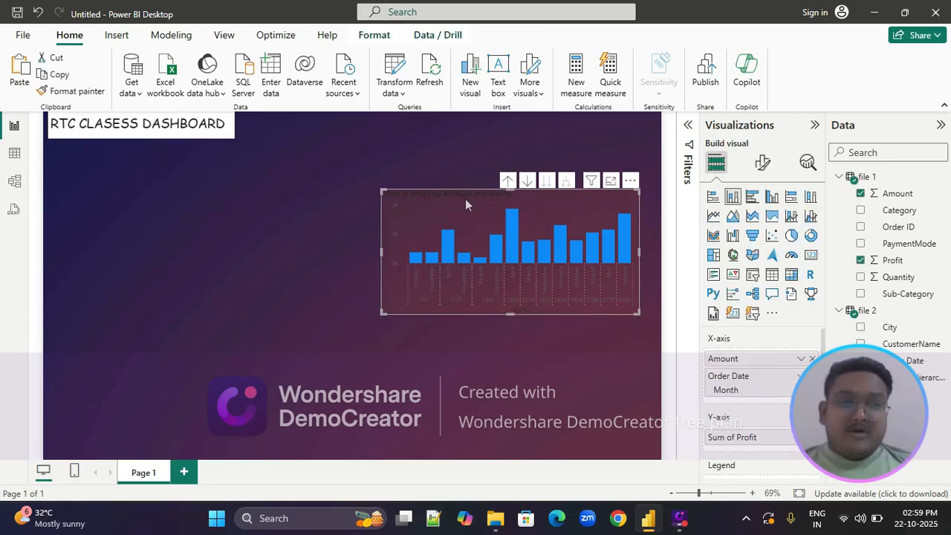
{"action": "left_click", "coordinate": [763, 163]}
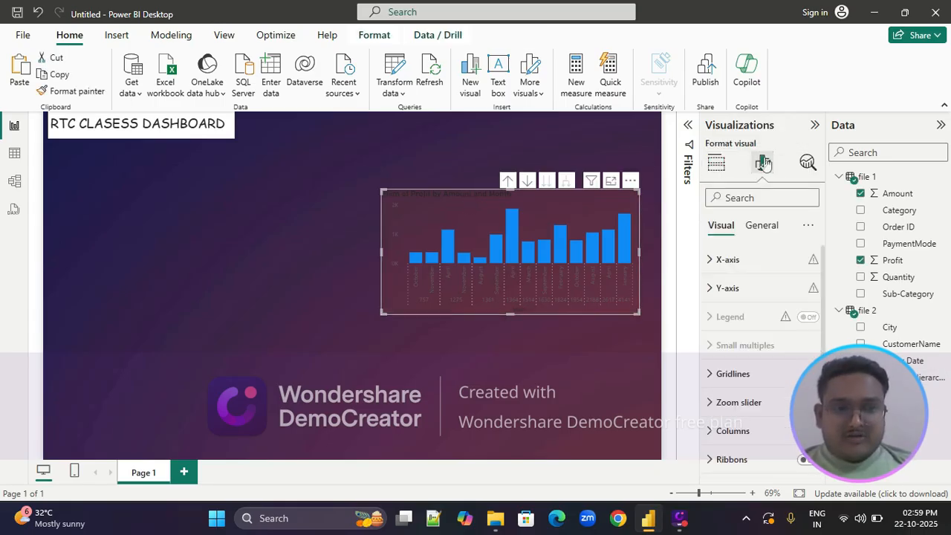
{"action": "left_click", "coordinate": [711, 262]}
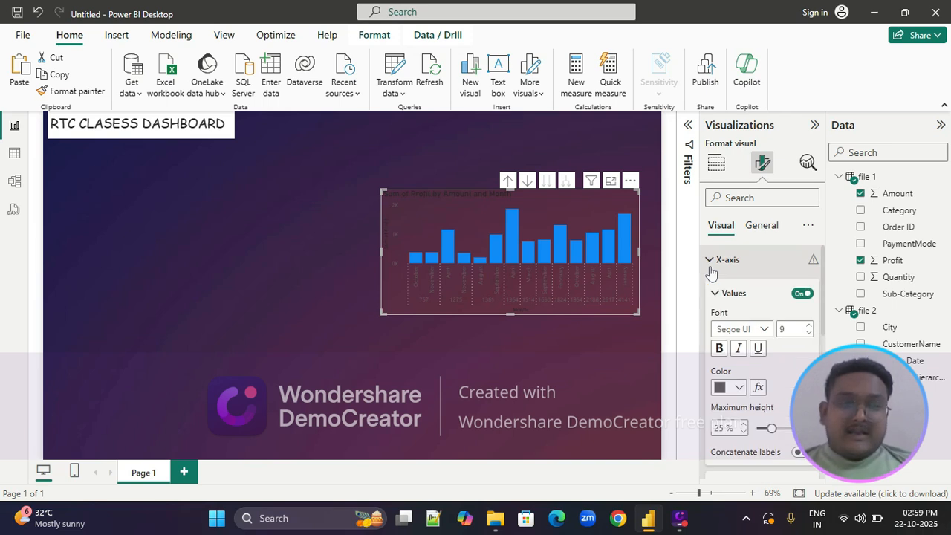
{"action": "left_click", "coordinate": [739, 387]}
{"action": "left_click", "coordinate": [726, 167]}
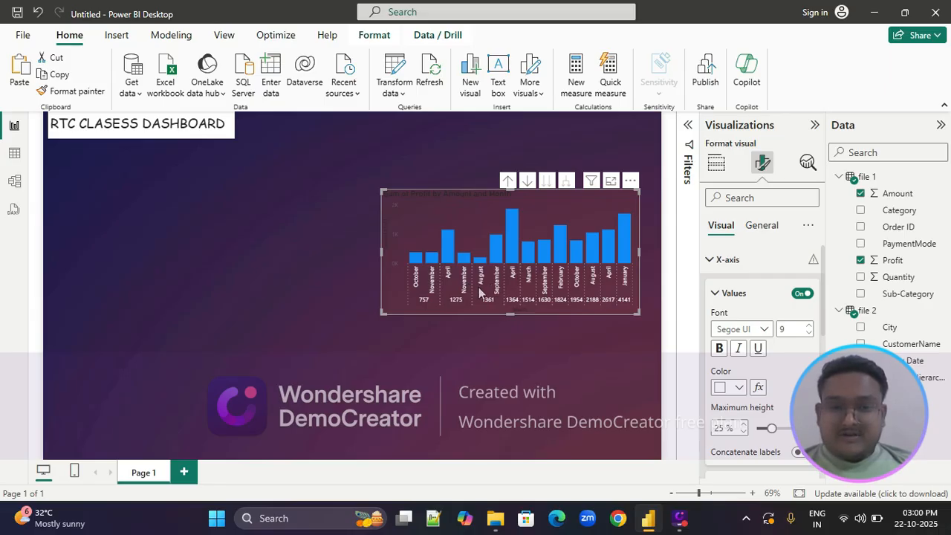
{"action": "mouse_move", "coordinate": [509, 314]}
{"action": "left_mouse_down"}
{"action": "mouse_move", "coordinate": [509, 340]}
{"action": "mouse_move", "coordinate": [510, 327]}
{"action": "left_mouse_up"}
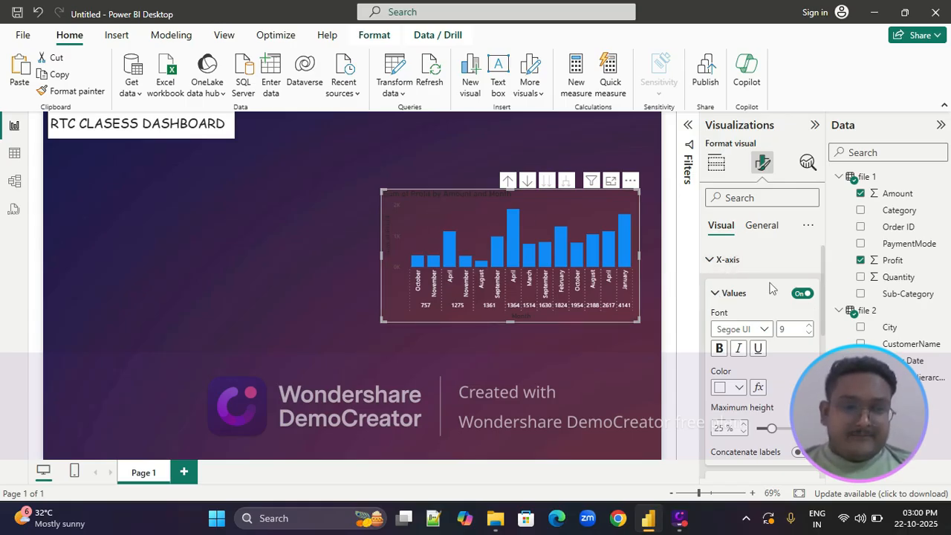
Change the color of the profit chart's X-axis title to light grey
{"action": "scroll", "coordinate": [741, 314], "scroll_direction": "down", "scroll_amount": 4}
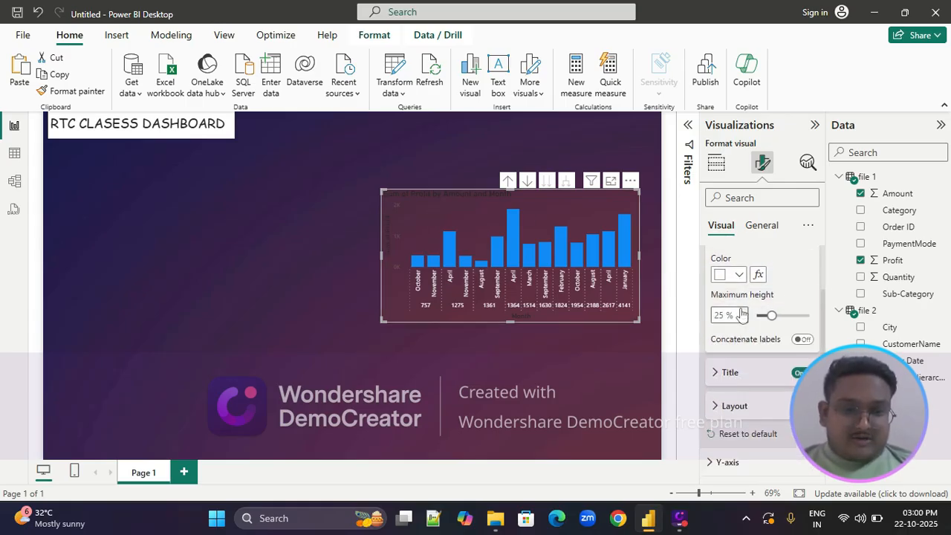
{"action": "left_click", "coordinate": [713, 271]}
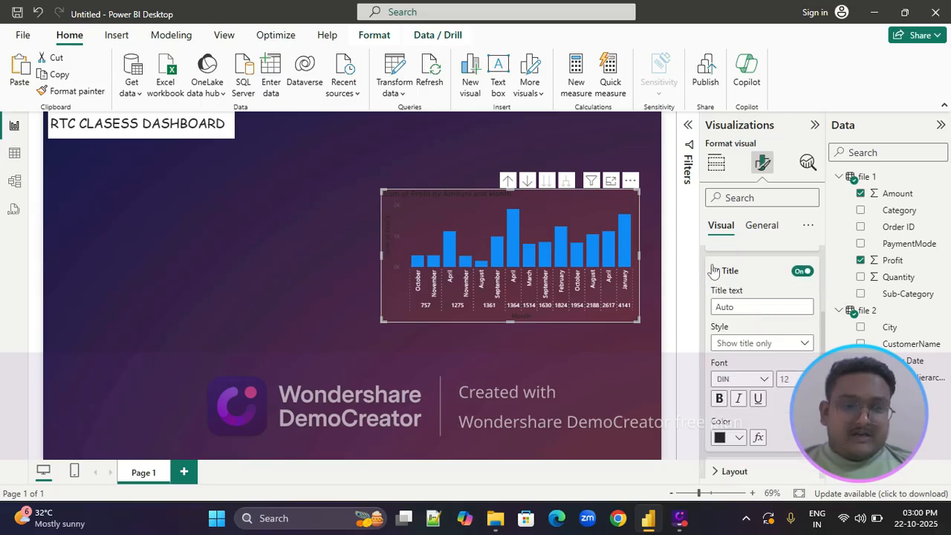
{"action": "scroll", "coordinate": [733, 356], "scroll_direction": "down", "scroll_amount": 2}
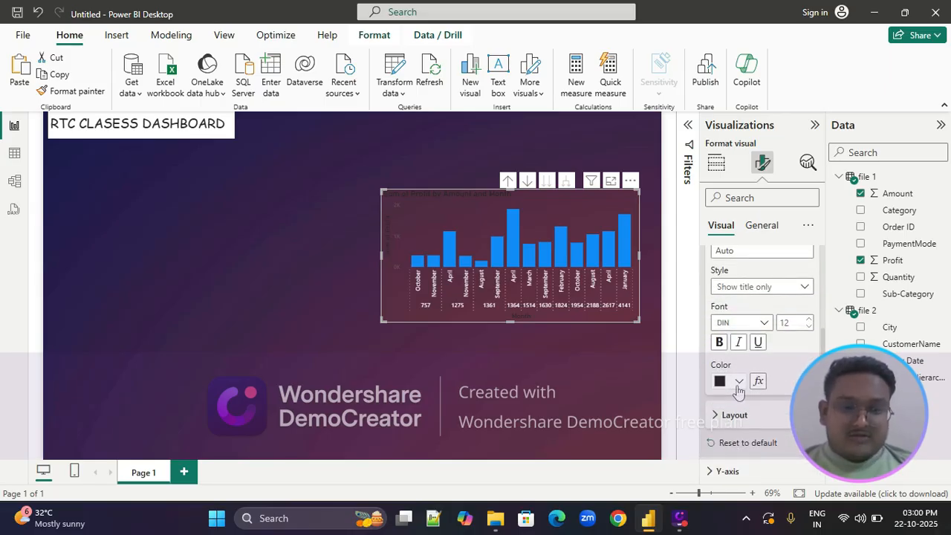
{"action": "left_click", "coordinate": [739, 381]}
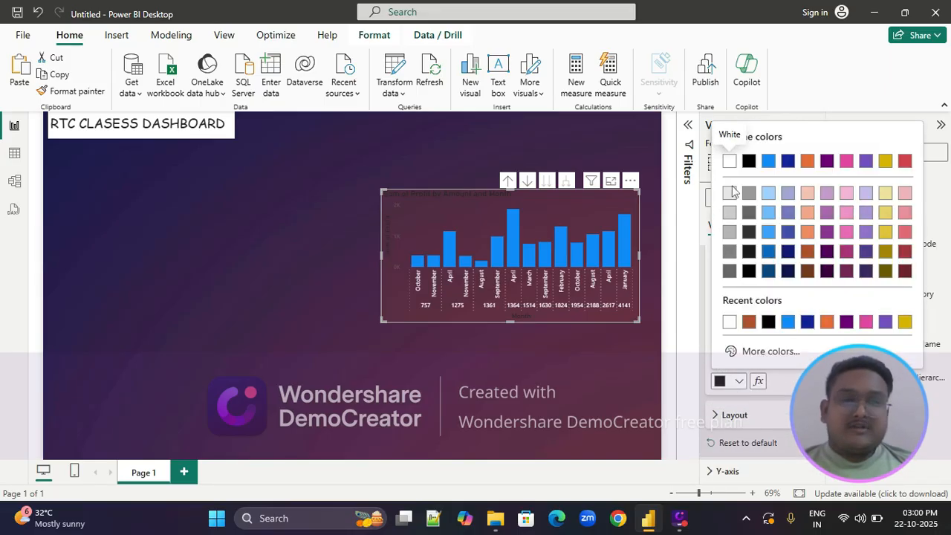
{"action": "left_click", "coordinate": [730, 194]}
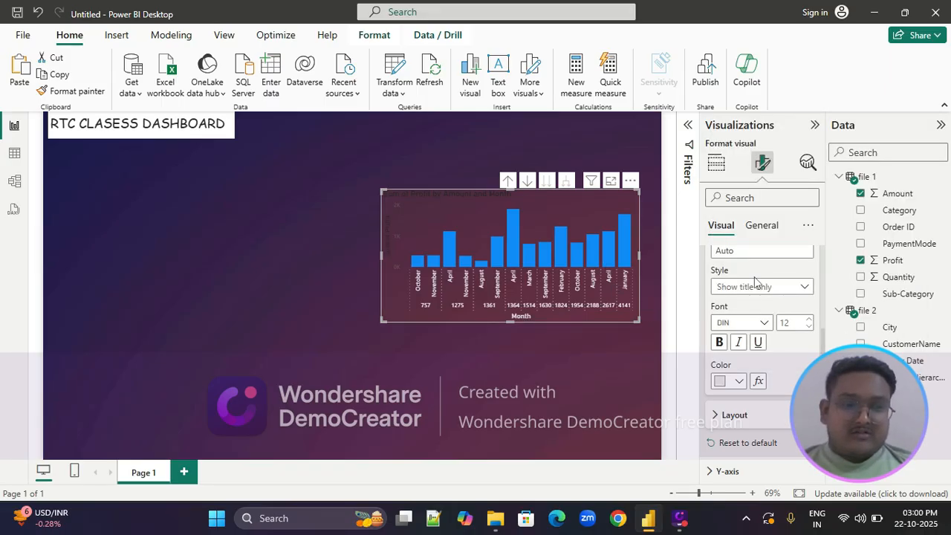
Examine the X-axis title and layout options and the conditional formatting settings for the Y-axis range minimum
{"action": "scroll", "coordinate": [754, 282], "scroll_direction": "up", "scroll_amount": 2}
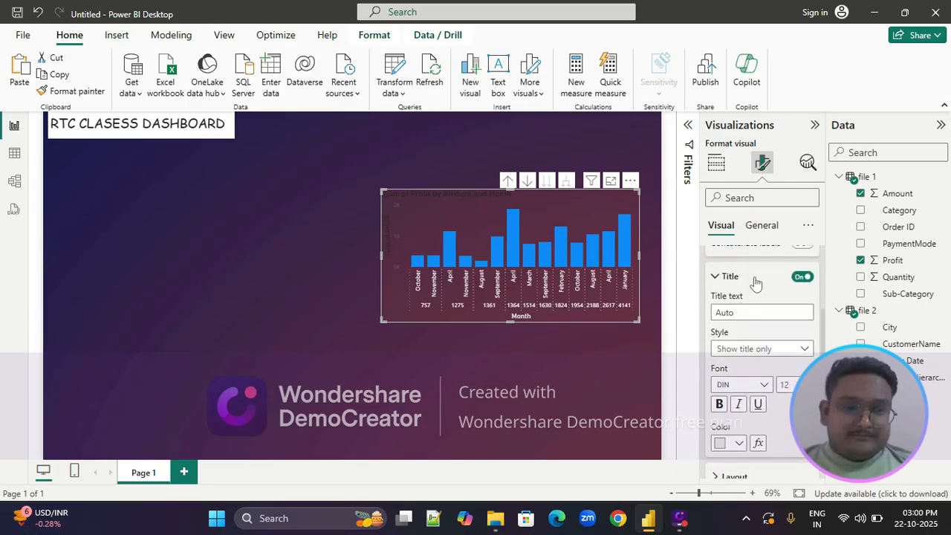
{"action": "scroll", "coordinate": [755, 282], "scroll_direction": "down", "scroll_amount": 4}
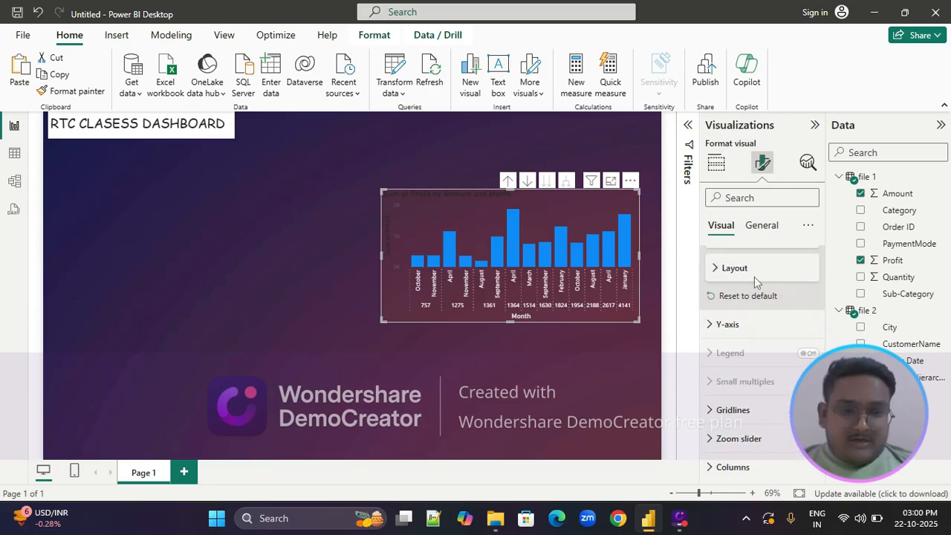
{"action": "left_click", "coordinate": [717, 267]}
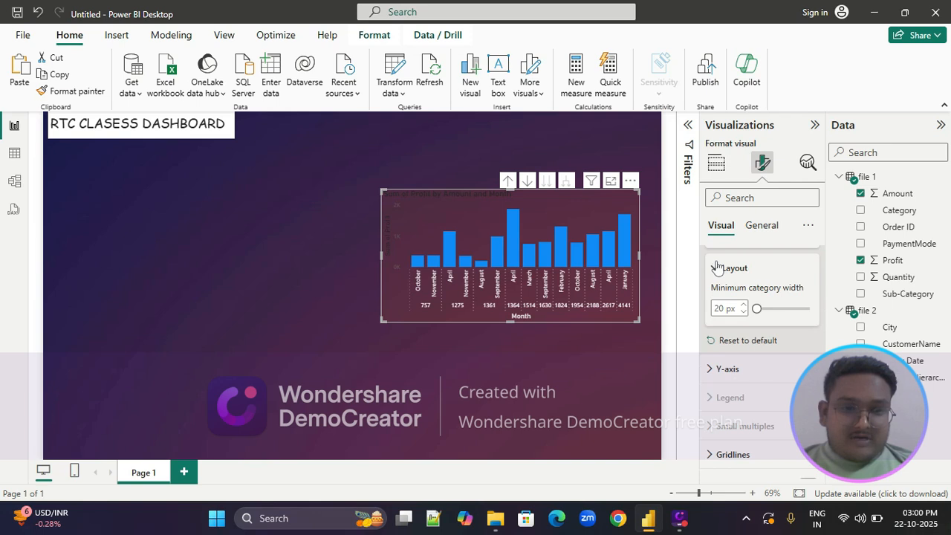
{"action": "left_click", "coordinate": [717, 267]}
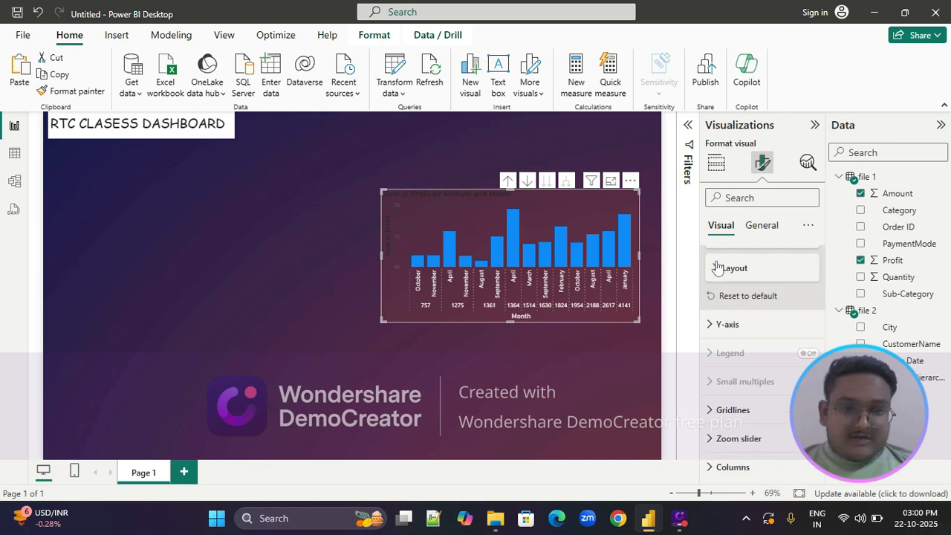
{"action": "left_click", "coordinate": [711, 327]}
{"action": "scroll", "coordinate": [711, 330], "scroll_direction": "down", "scroll_amount": 3}
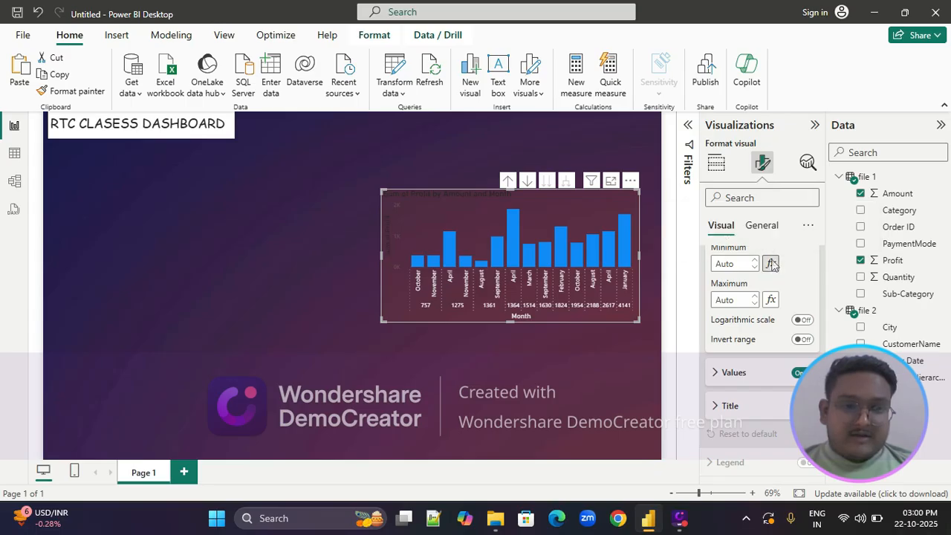
{"action": "left_click", "coordinate": [771, 265]}
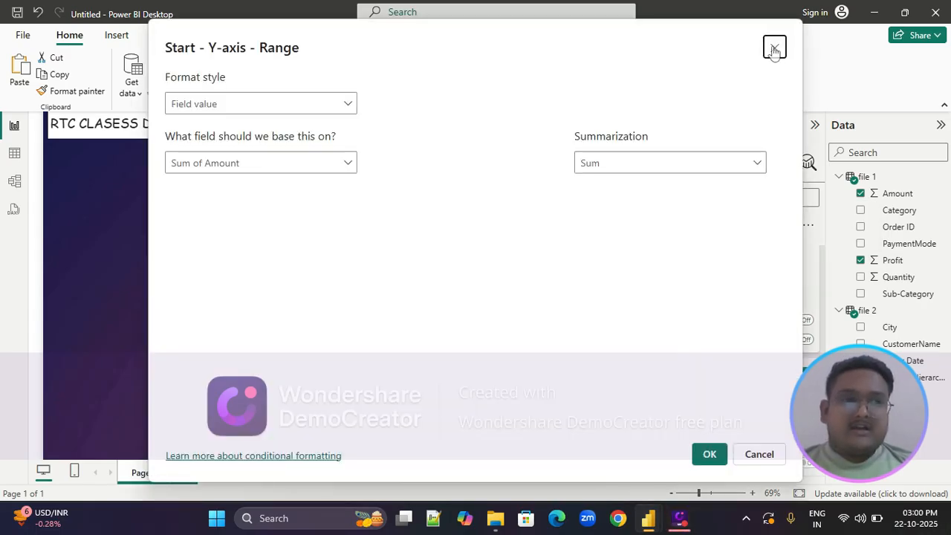
{"action": "left_click", "coordinate": [772, 45]}
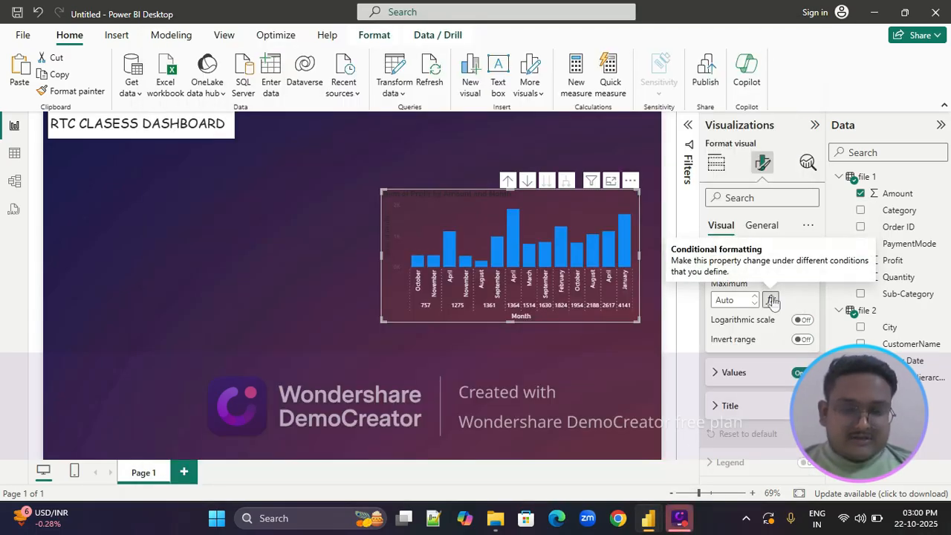
Change the color of the profit chart's Y-axis values to light grey
{"action": "left_click", "coordinate": [717, 371]}
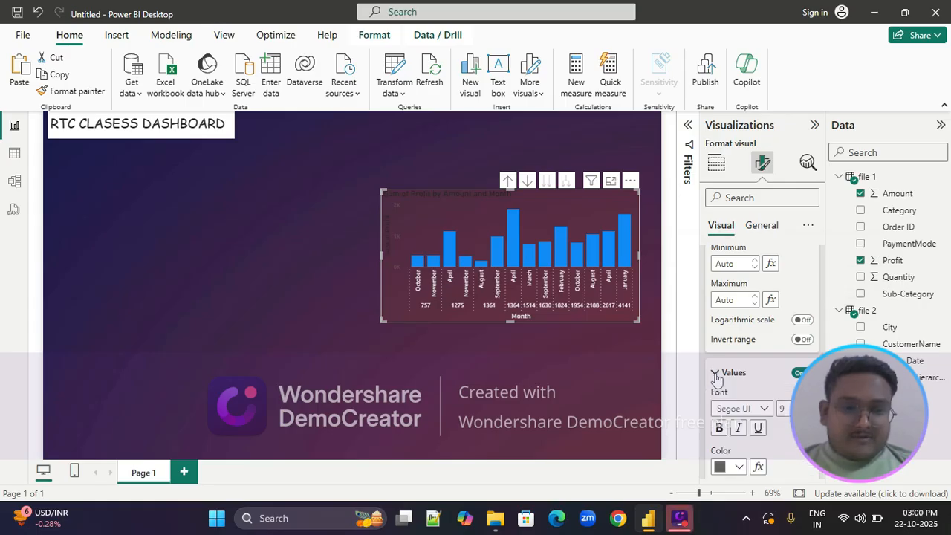
{"action": "scroll", "coordinate": [717, 379], "scroll_direction": "down", "scroll_amount": 2}
{"action": "left_click", "coordinate": [728, 377]}
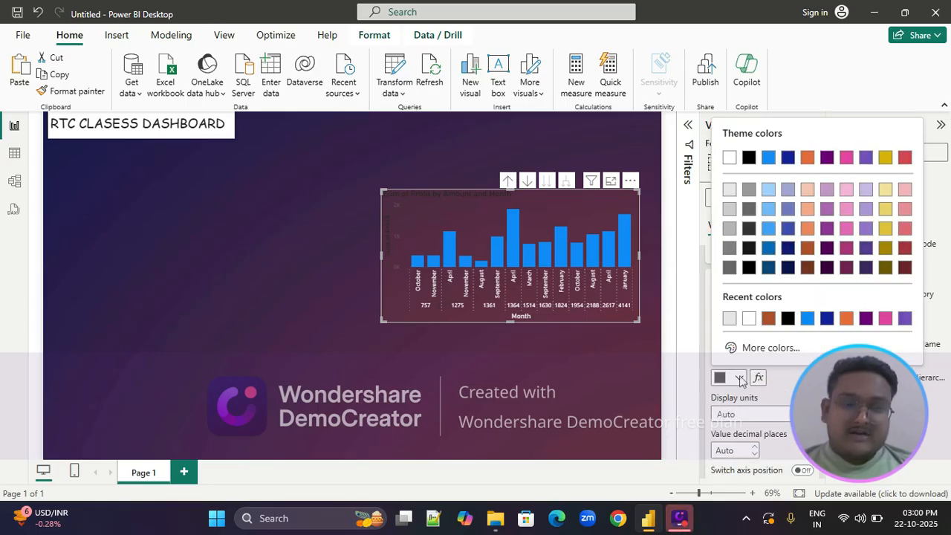
{"action": "left_click", "coordinate": [730, 190]}
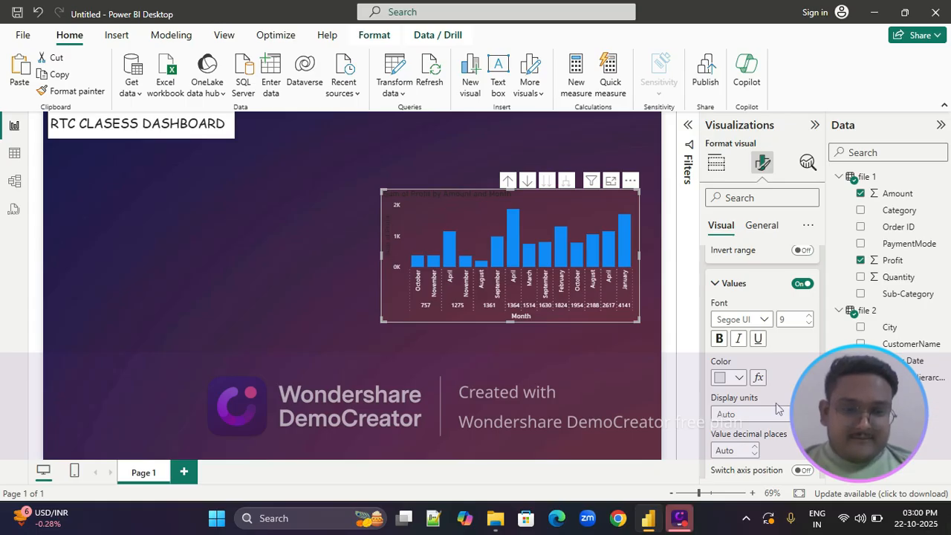
Set the color of the profit chart's Y-axis title to white
{"action": "scroll", "coordinate": [777, 408], "scroll_direction": "down", "scroll_amount": 2}
{"action": "scroll", "coordinate": [777, 407], "scroll_direction": "down", "scroll_amount": 3}
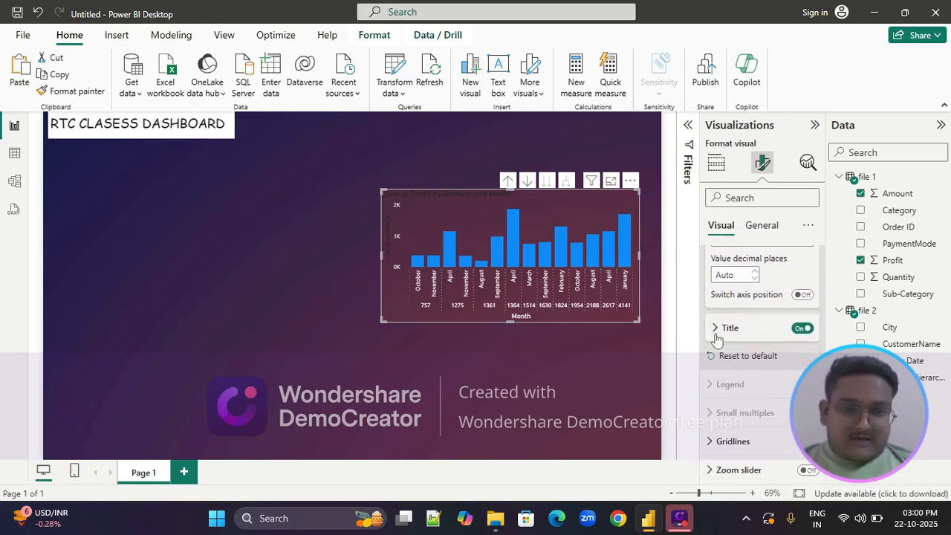
{"action": "left_click", "coordinate": [716, 332]}
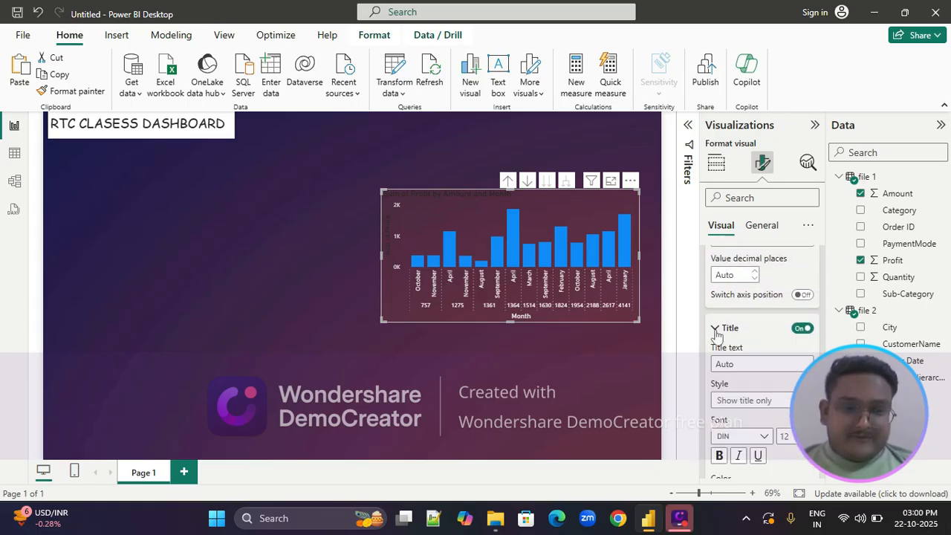
{"action": "scroll", "coordinate": [751, 372], "scroll_direction": "down", "scroll_amount": 2}
{"action": "scroll", "coordinate": [754, 377], "scroll_direction": "down", "scroll_amount": 1}
{"action": "left_click", "coordinate": [738, 389]}
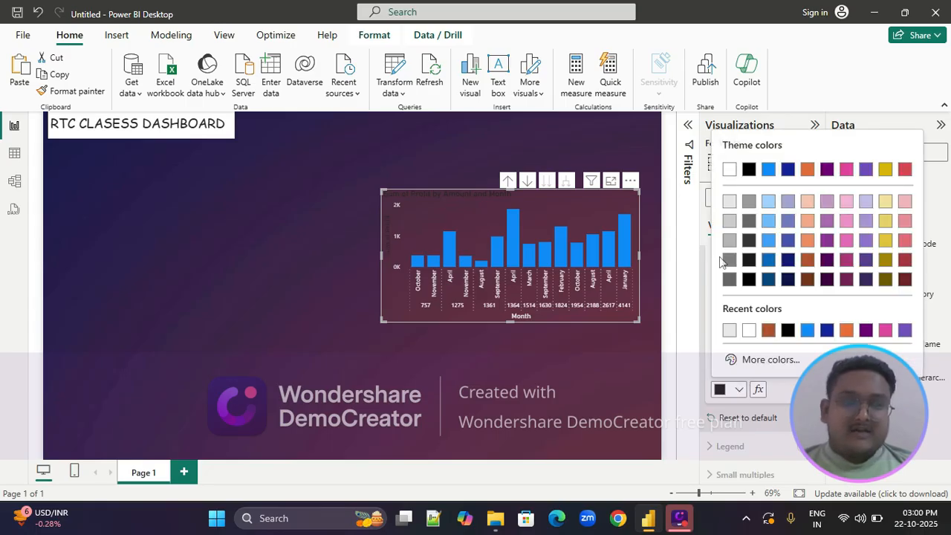
{"action": "left_click", "coordinate": [730, 170]}
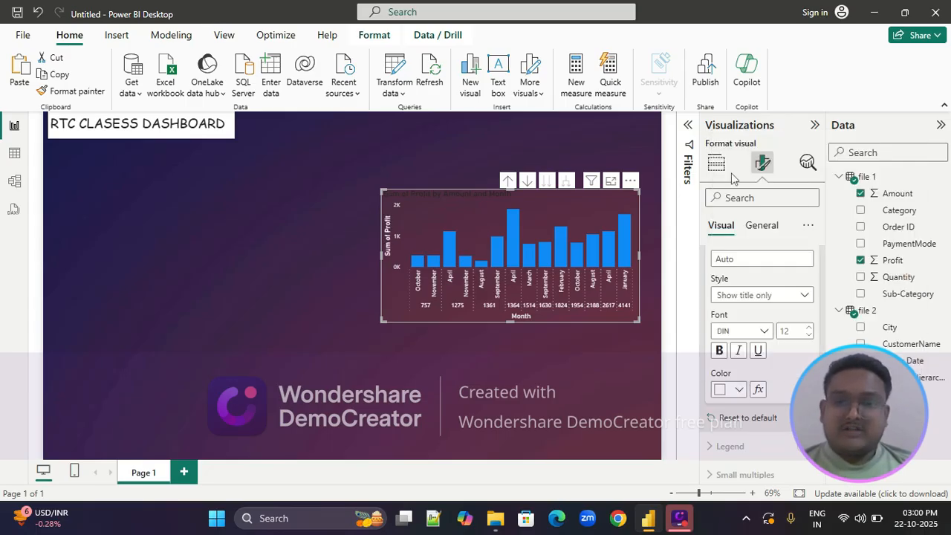
Find the profit chart's overall title settings and set the title's text color to white
{"action": "scroll", "coordinate": [739, 392], "scroll_direction": "down", "scroll_amount": 2}
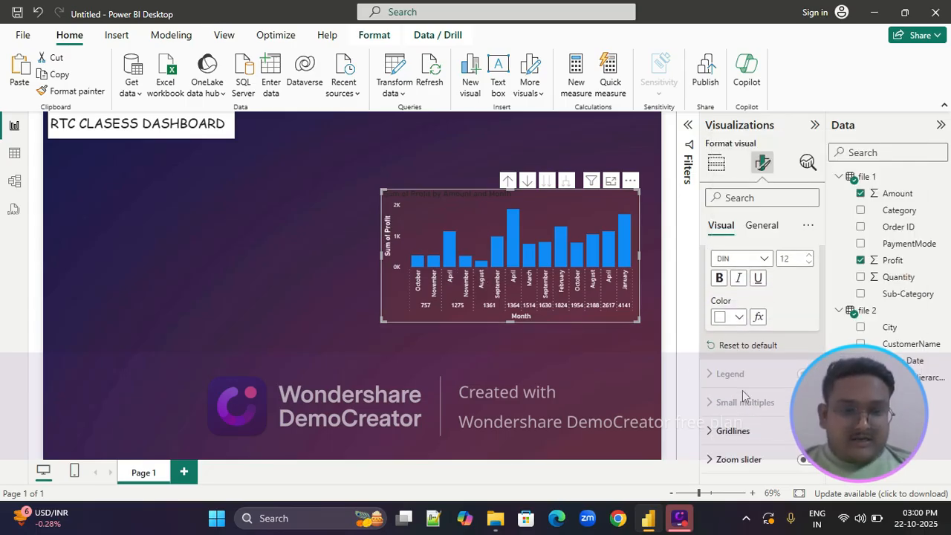
{"action": "scroll", "coordinate": [742, 390], "scroll_direction": "down", "scroll_amount": 4}
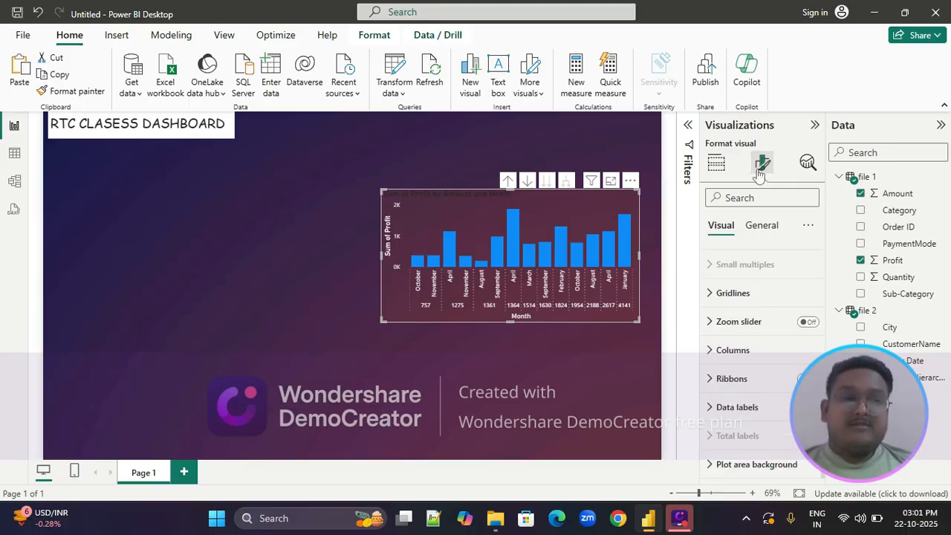
{"action": "left_click", "coordinate": [762, 228]}
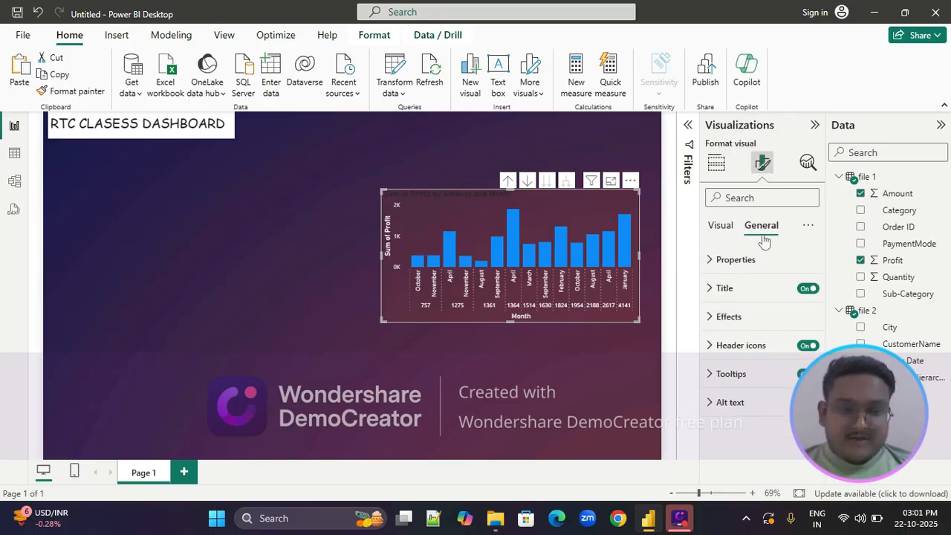
{"action": "left_click", "coordinate": [709, 261]}
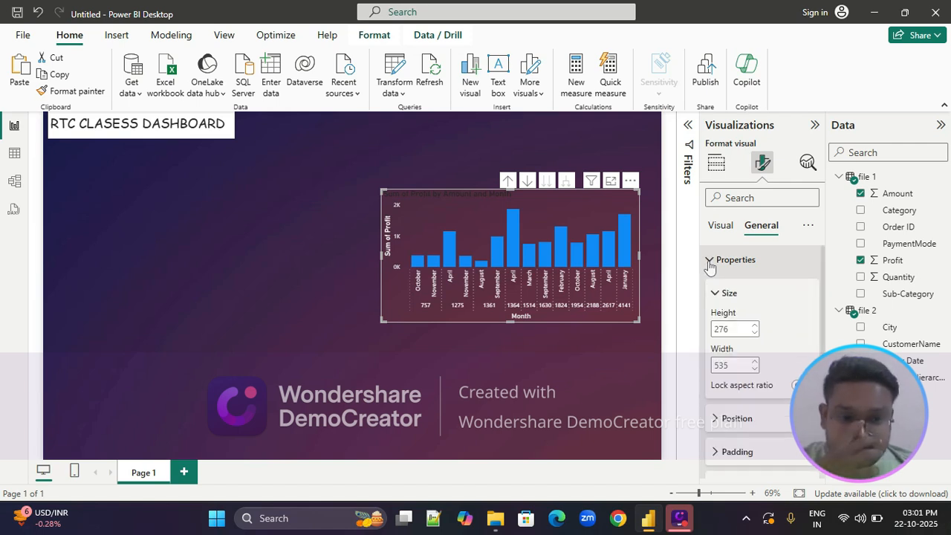
{"action": "left_click", "coordinate": [711, 260]}
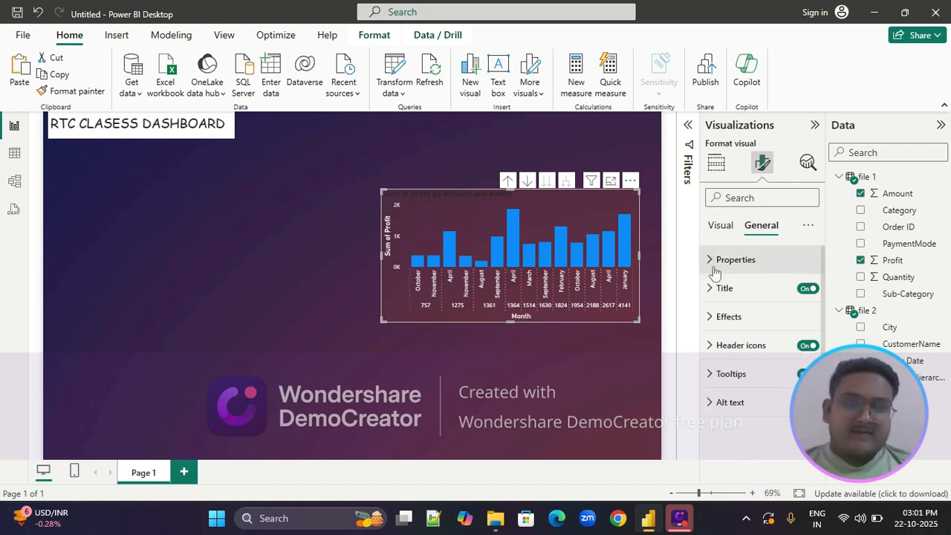
{"action": "left_click", "coordinate": [711, 290]}
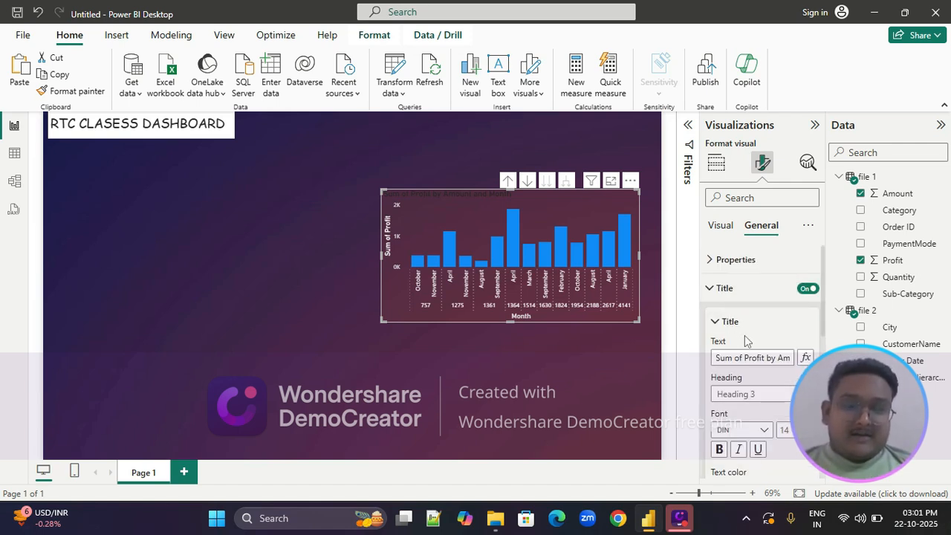
{"action": "scroll", "coordinate": [720, 338], "scroll_direction": "down", "scroll_amount": 2}
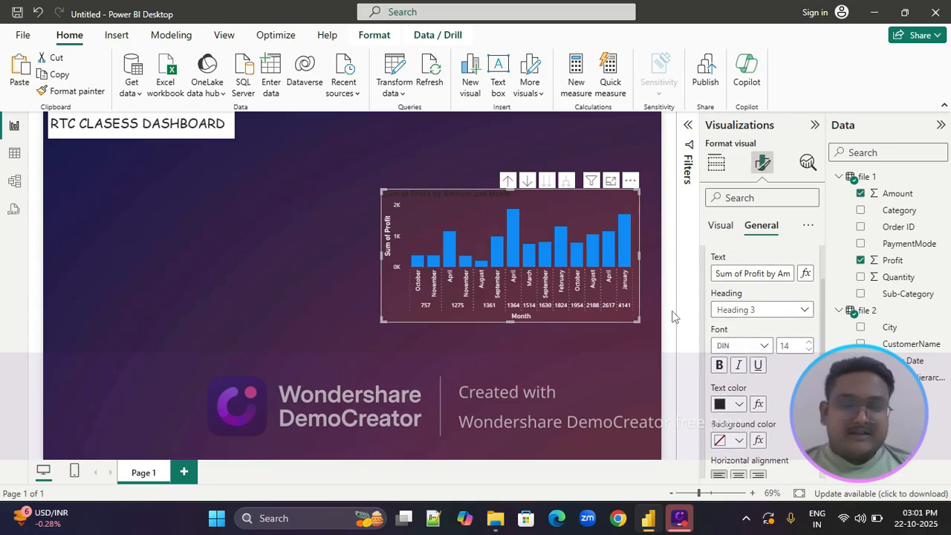
{"action": "left_click", "coordinate": [739, 404]}
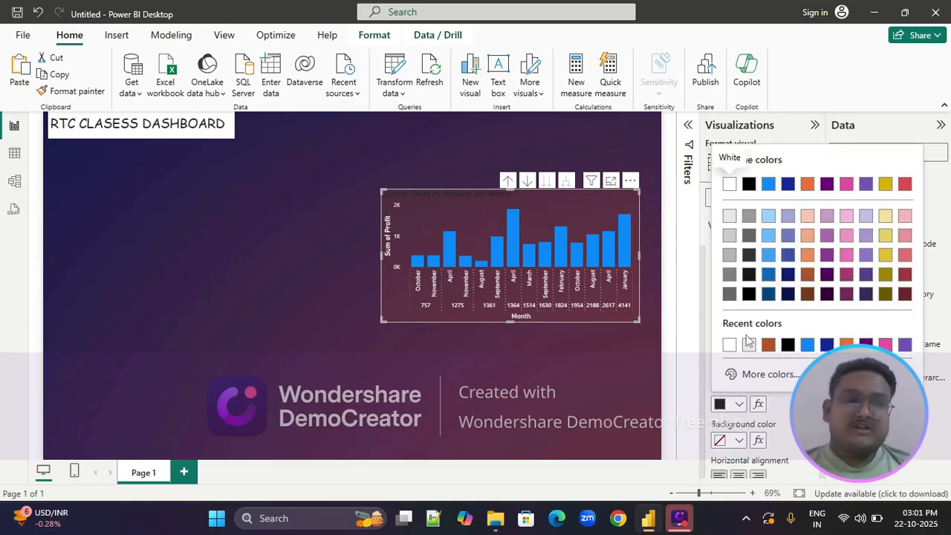
{"action": "left_click", "coordinate": [729, 184]}
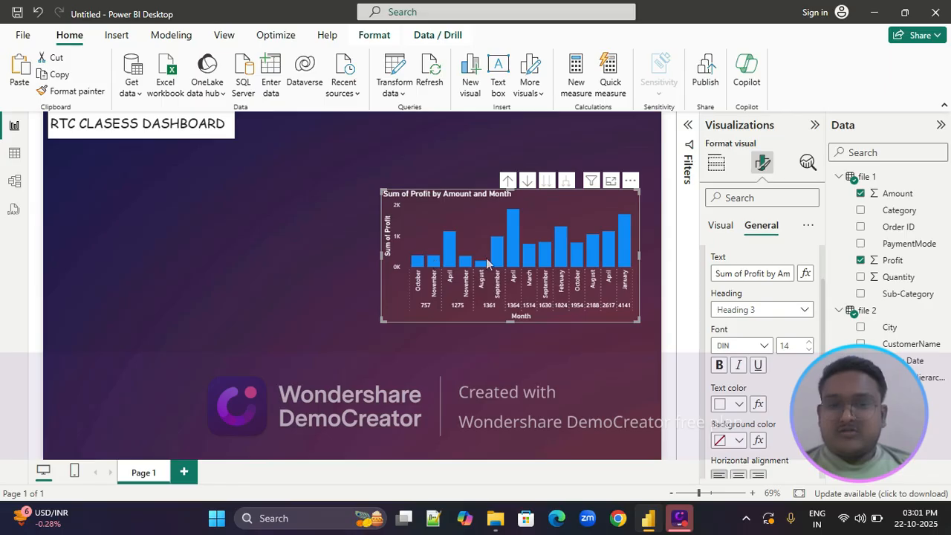
Turn on the visual border in the profit chart's effects settings
{"action": "left_click", "coordinate": [718, 226]}
{"action": "scroll", "coordinate": [782, 275], "scroll_direction": "up", "scroll_amount": 1}
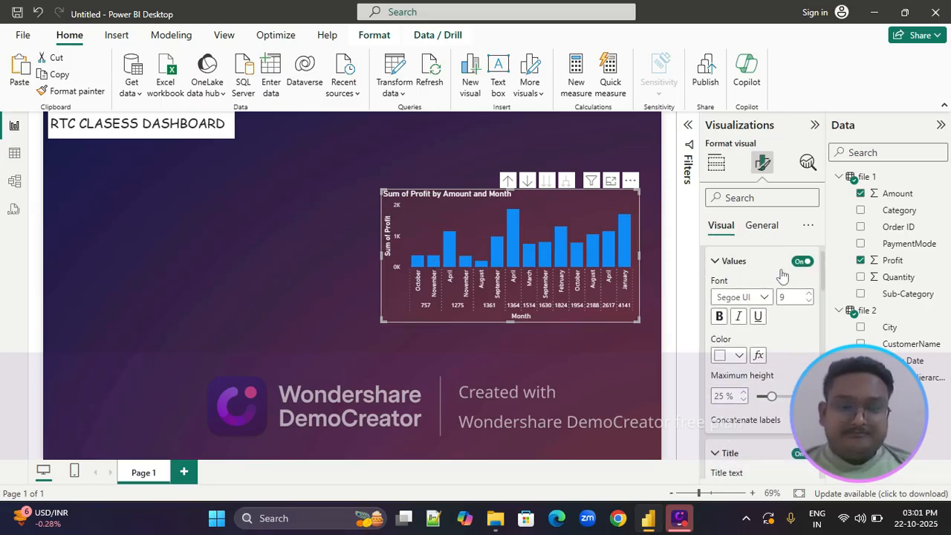
{"action": "scroll", "coordinate": [782, 274], "scroll_direction": "down", "scroll_amount": 1}
{"action": "scroll", "coordinate": [782, 275], "scroll_direction": "up", "scroll_amount": 2}
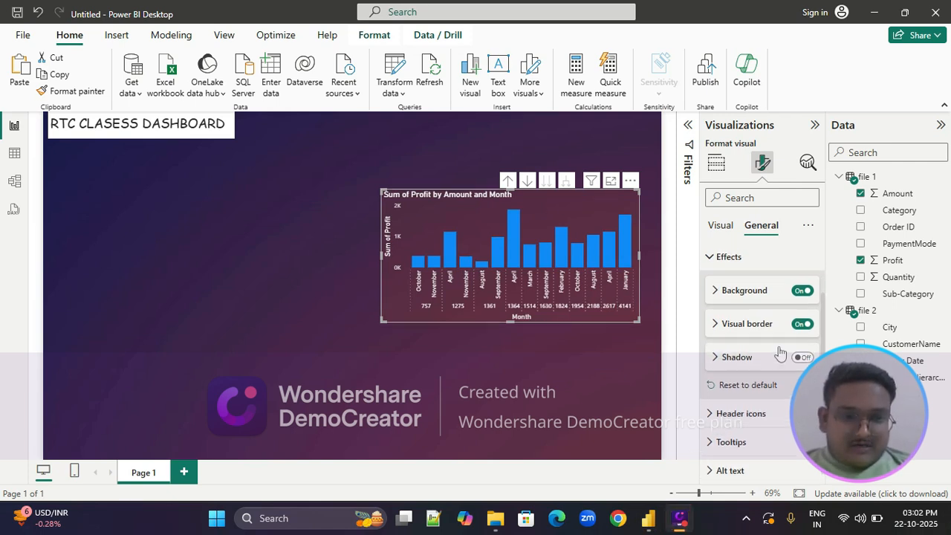
{"action": "scroll", "coordinate": [780, 335], "scroll_direction": "up", "scroll_amount": 2}
{"action": "scroll", "coordinate": [757, 320], "scroll_direction": "down", "scroll_amount": 1}
{"action": "scroll", "coordinate": [755, 340], "scroll_direction": "down", "scroll_amount": 1}
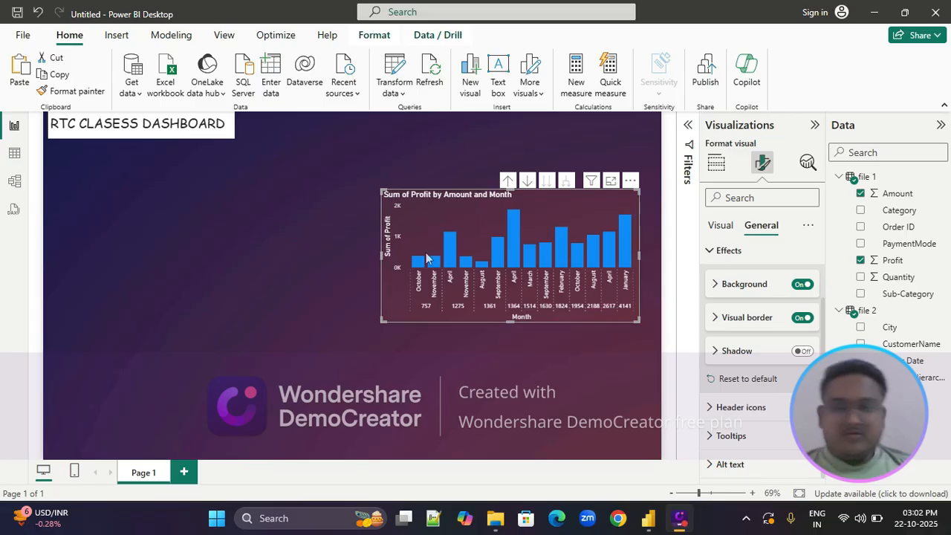
Color the profit chart's visual border pink and round its corners to 13 px
{"action": "left_click", "coordinate": [716, 318]}
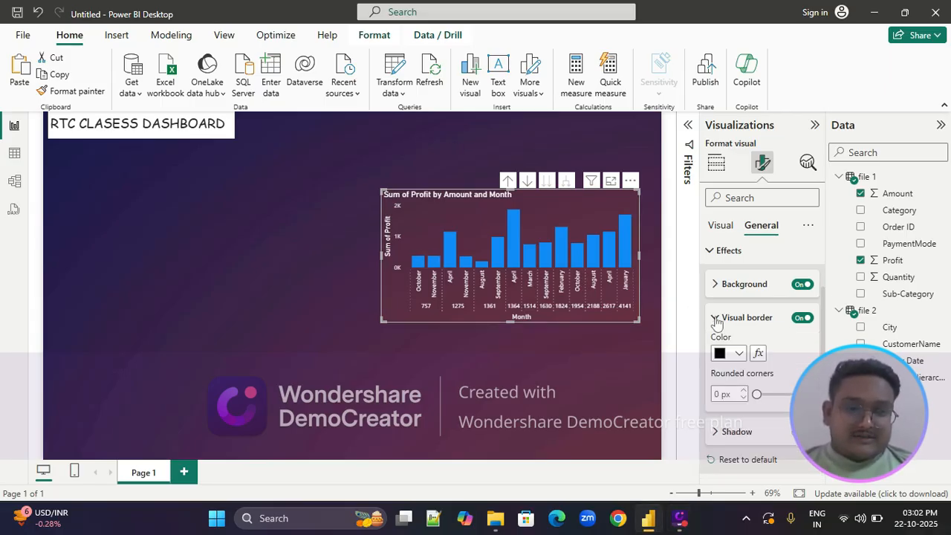
{"action": "left_click", "coordinate": [739, 355]}
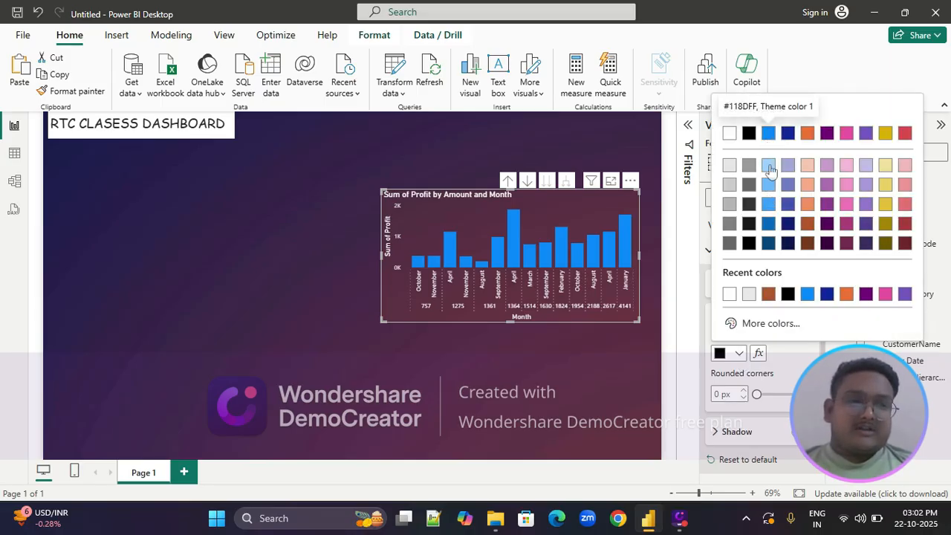
{"action": "left_click", "coordinate": [846, 133]}
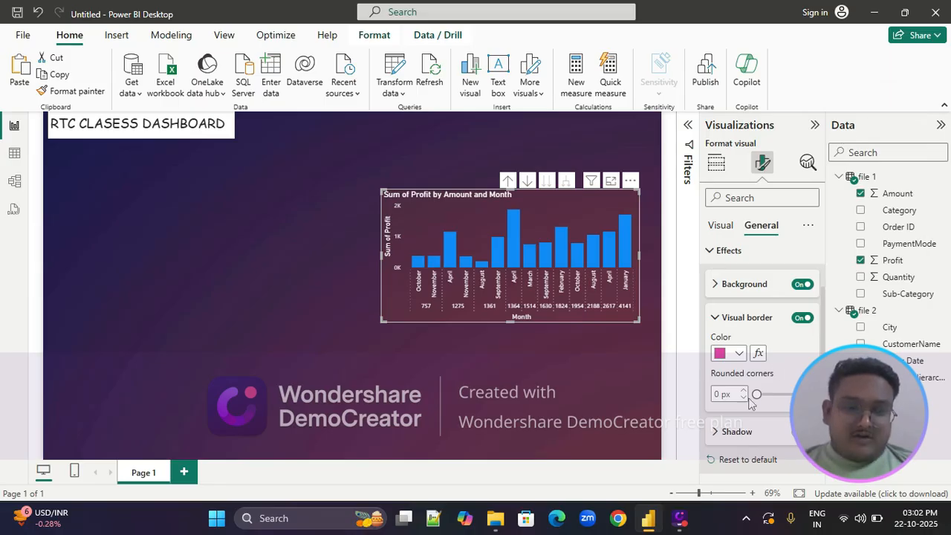
{"action": "left_click_drag", "start_coordinate": [756, 394], "coordinate": [779, 394]}
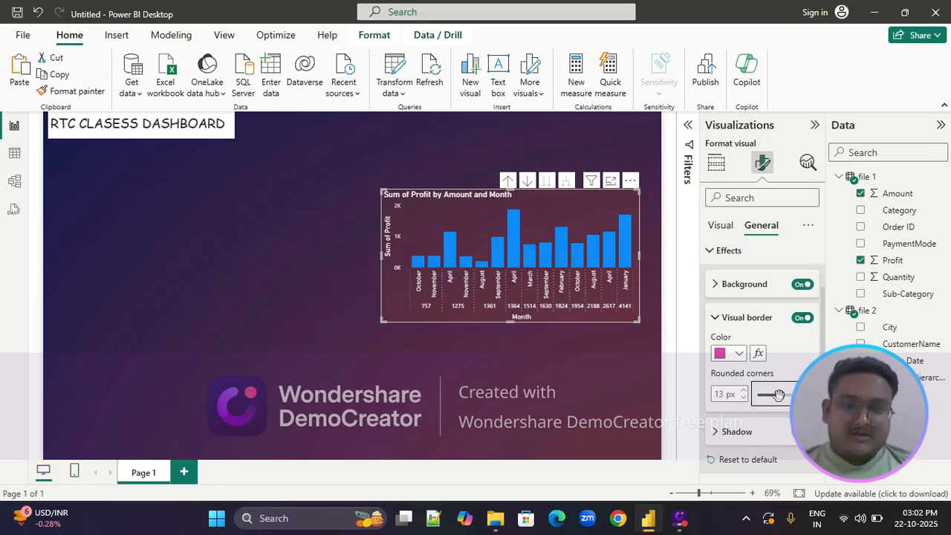
{"action": "left_click", "coordinate": [629, 409]}
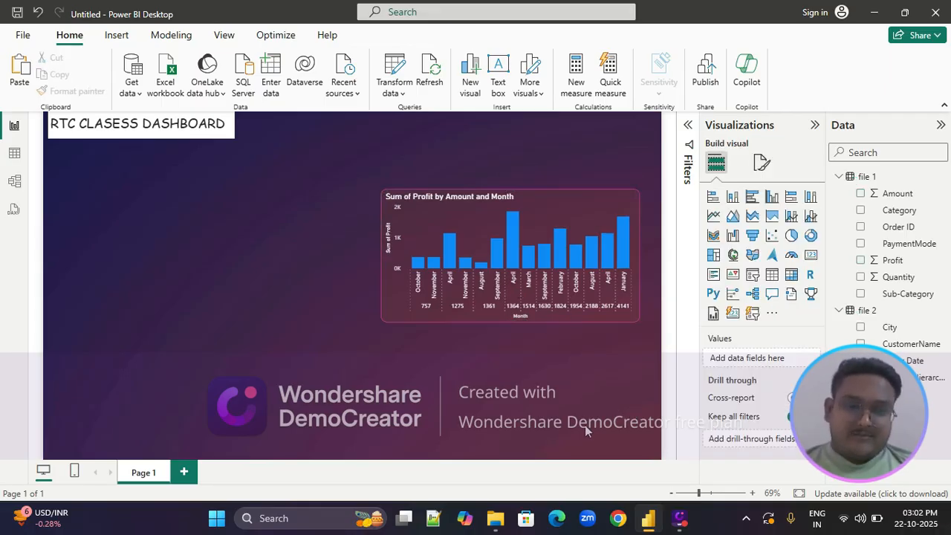
{"action": "left_click", "coordinate": [761, 162]}
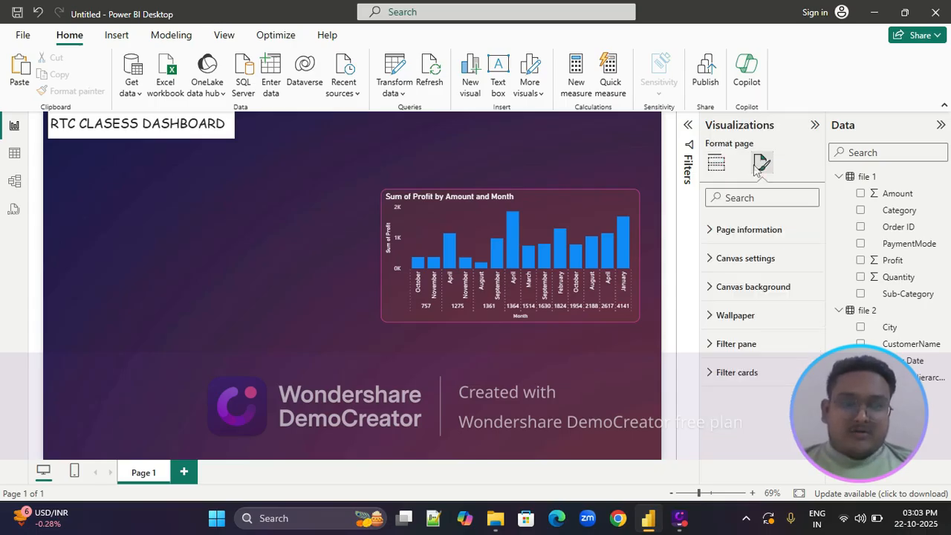
{"action": "left_click", "coordinate": [718, 231]}
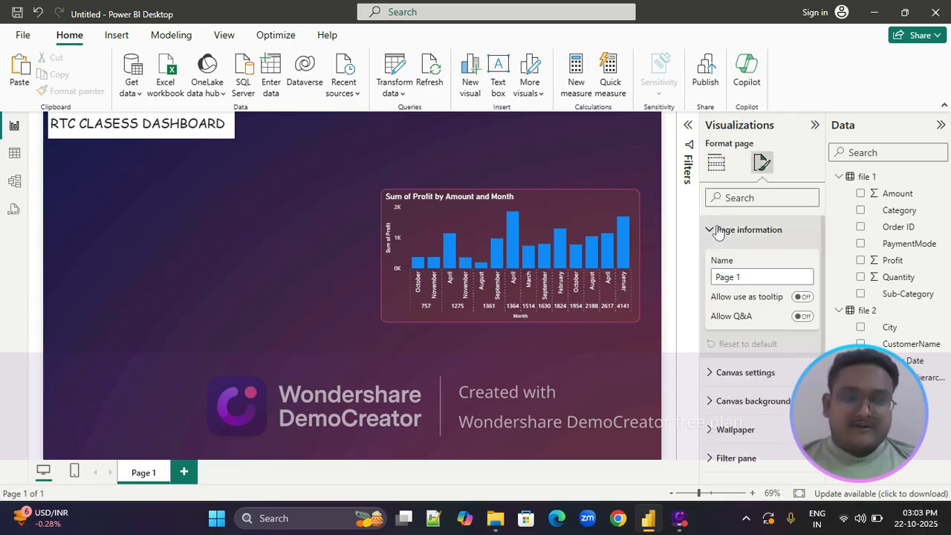
{"action": "left_click", "coordinate": [717, 231]}
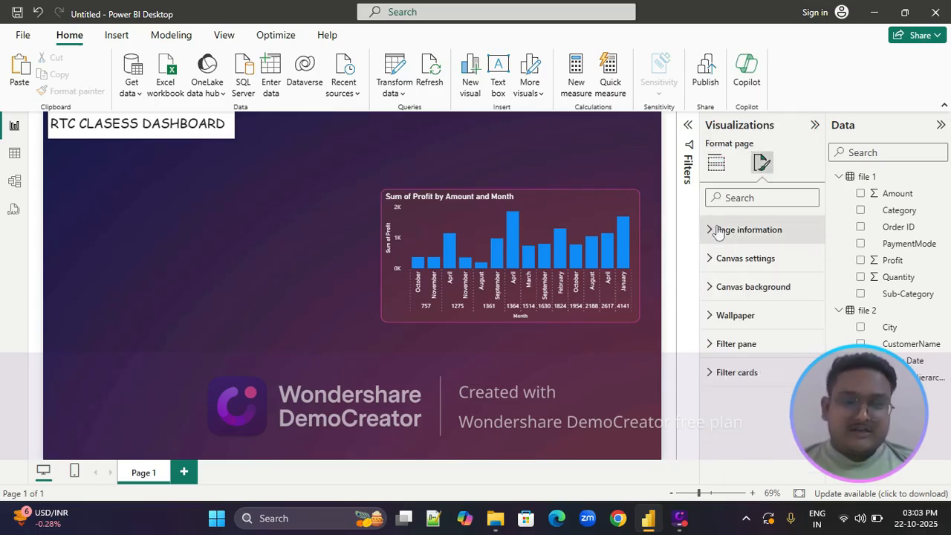
Open the column color settings of the profit chart for all categories
{"action": "left_click", "coordinate": [563, 208]}
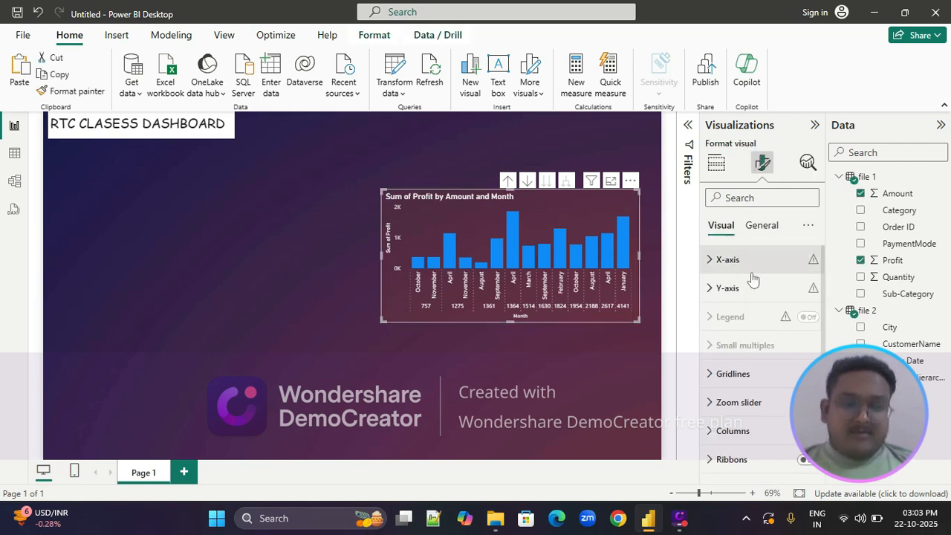
{"action": "scroll", "coordinate": [753, 277], "scroll_direction": "down", "scroll_amount": 2}
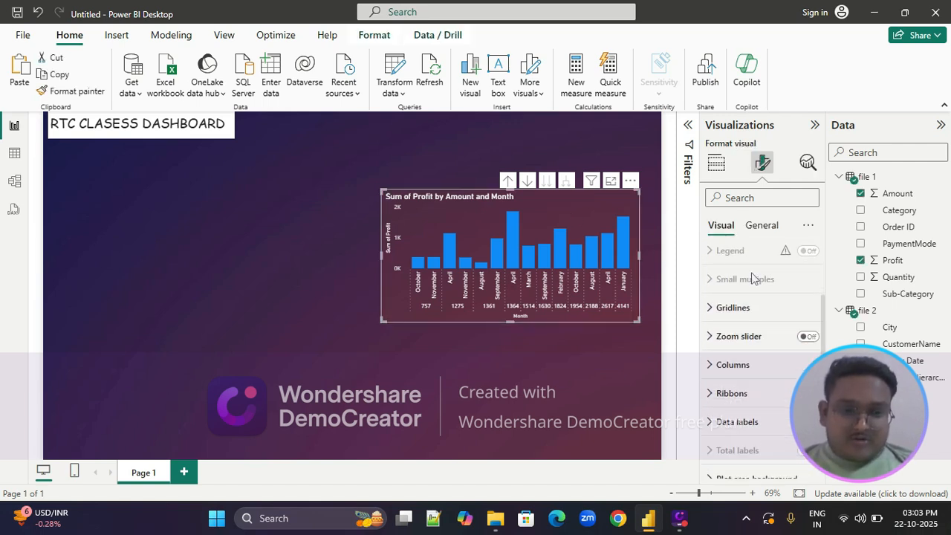
{"action": "left_click", "coordinate": [710, 366]}
{"action": "scroll", "coordinate": [709, 370], "scroll_direction": "down", "scroll_amount": 3}
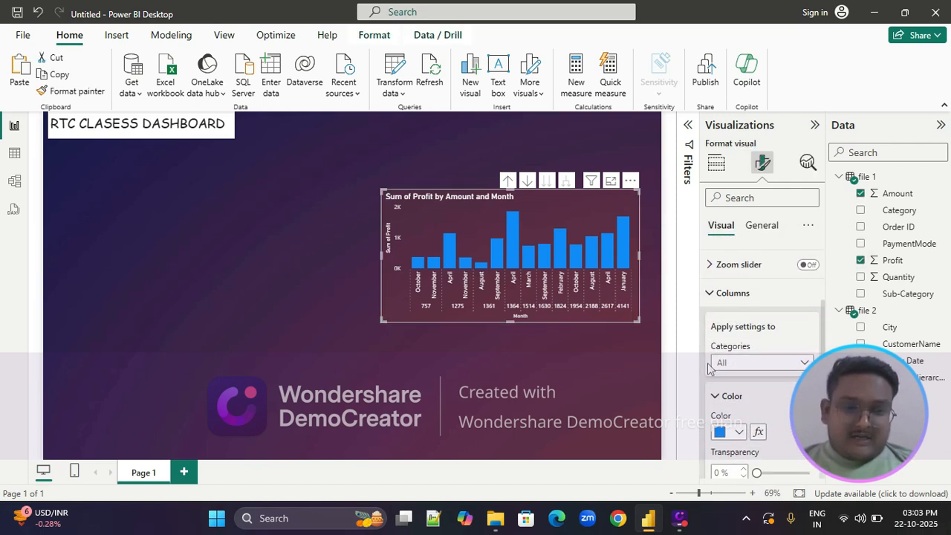
{"action": "scroll", "coordinate": [710, 370], "scroll_direction": "down", "scroll_amount": 1}
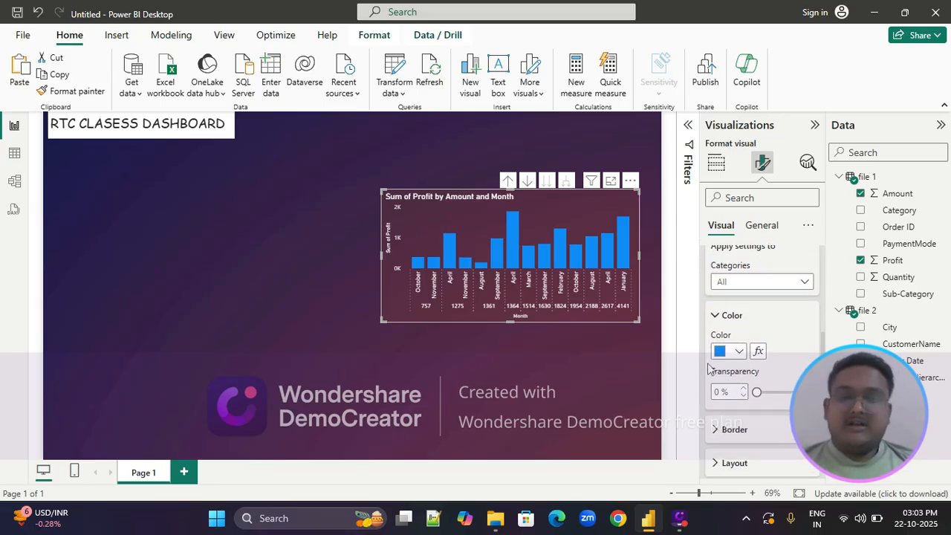
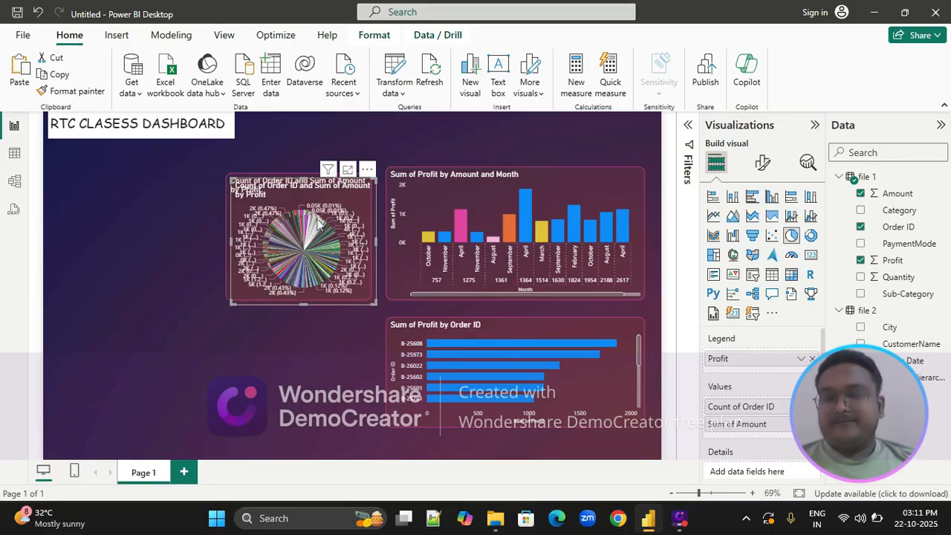
Place the duplicate pie chart below the original and shorten it to line up with the Sum of Profit by Order ID chart
{"action": "left_click_drag", "start_coordinate": [354, 199], "coordinate": [350, 339]}
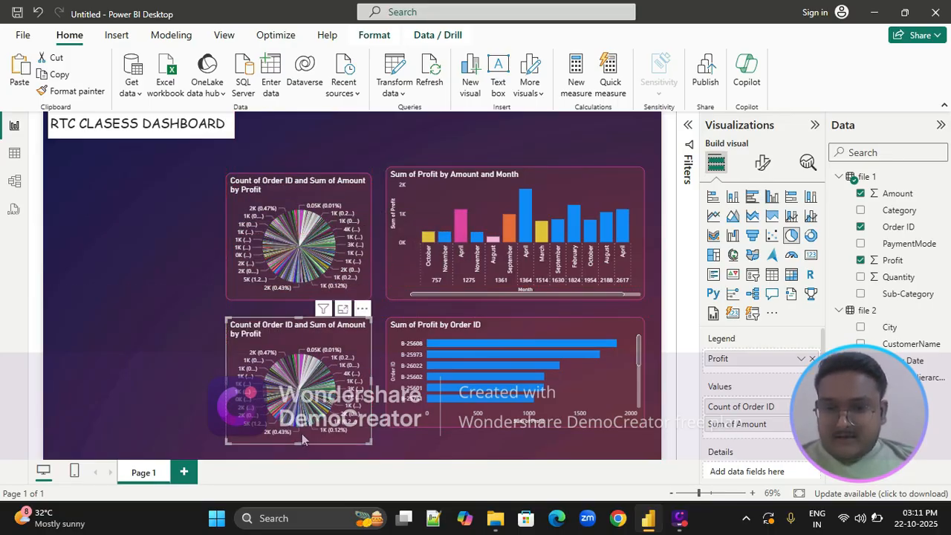
{"action": "left_click_drag", "start_coordinate": [301, 443], "coordinate": [302, 429]}
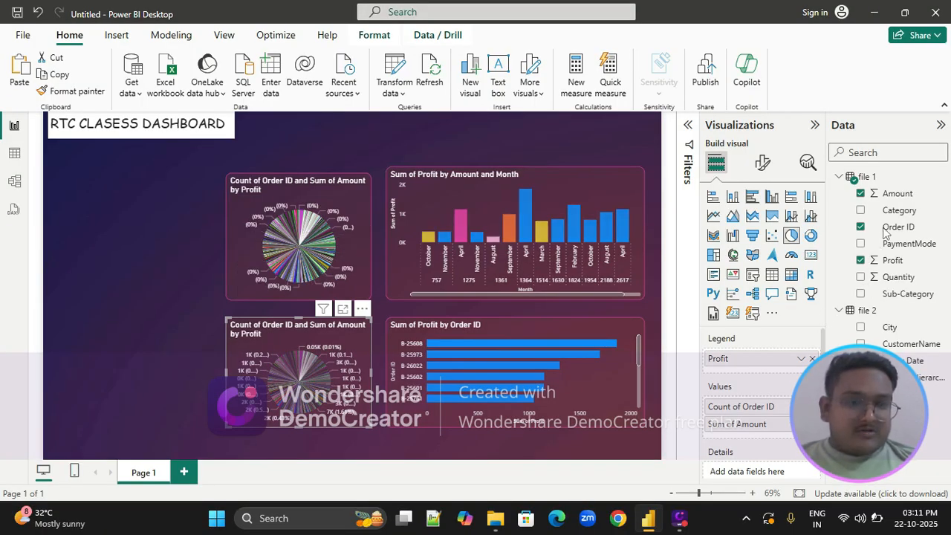
Make PaymentMode the only value of the duplicate pie chart and replace its legend field with Amount
{"action": "left_click_drag", "start_coordinate": [887, 247], "coordinate": [754, 413]}
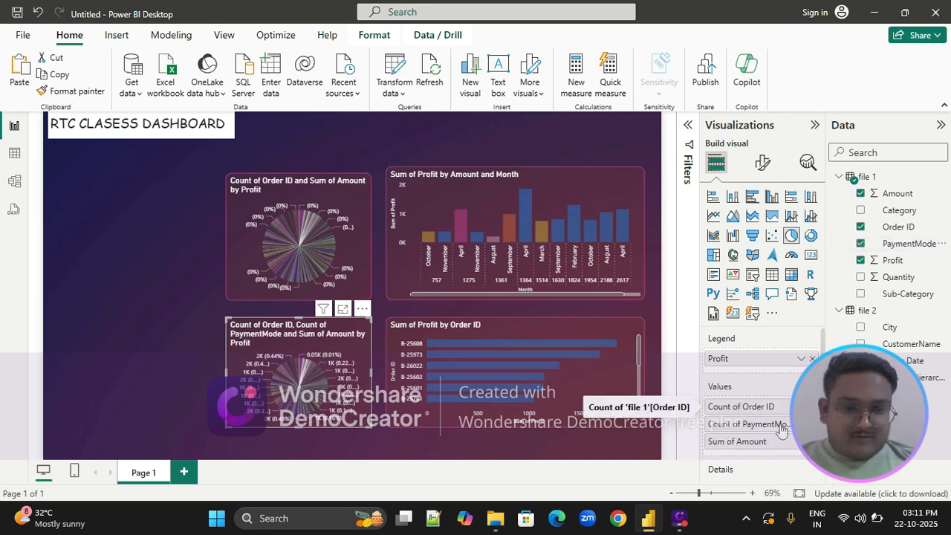
{"action": "left_click", "coordinate": [812, 442]}
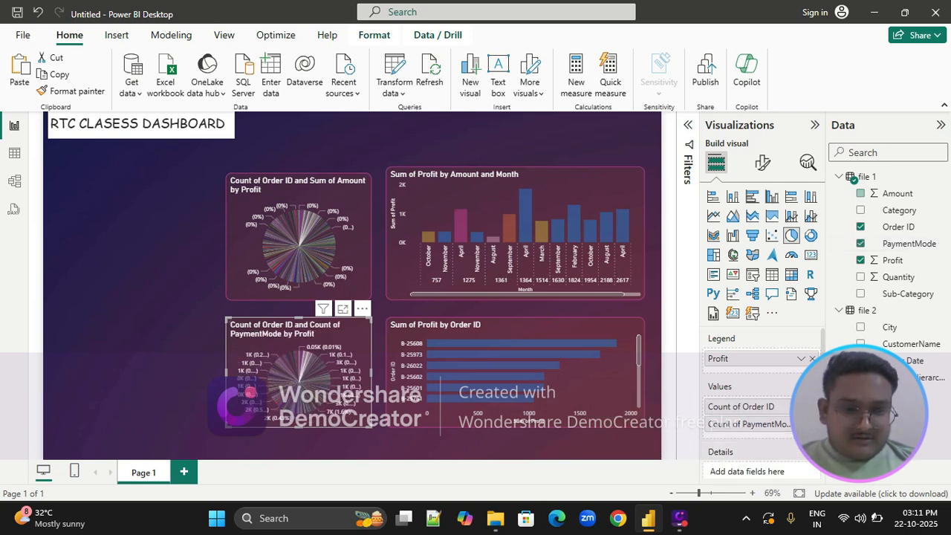
{"action": "left_click", "coordinate": [812, 407]}
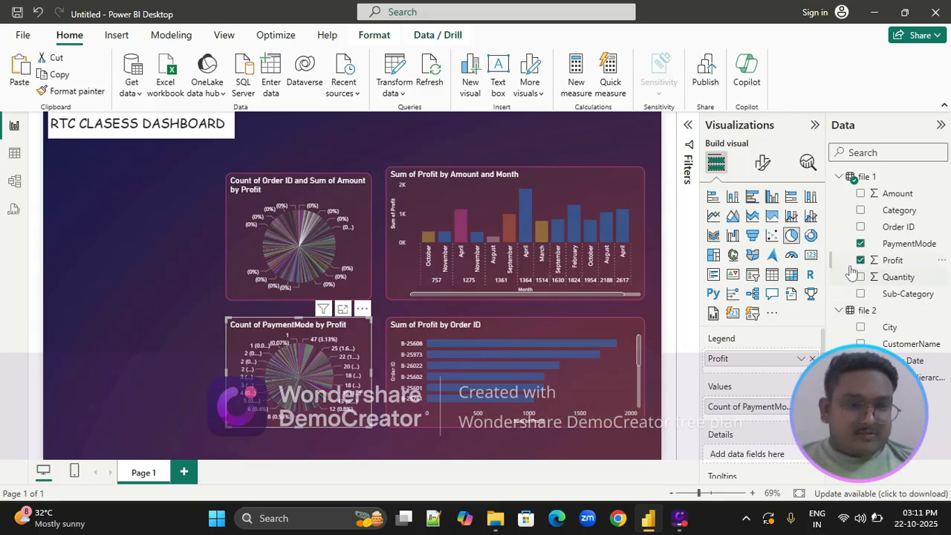
{"action": "left_click_drag", "start_coordinate": [883, 195], "coordinate": [765, 358]}
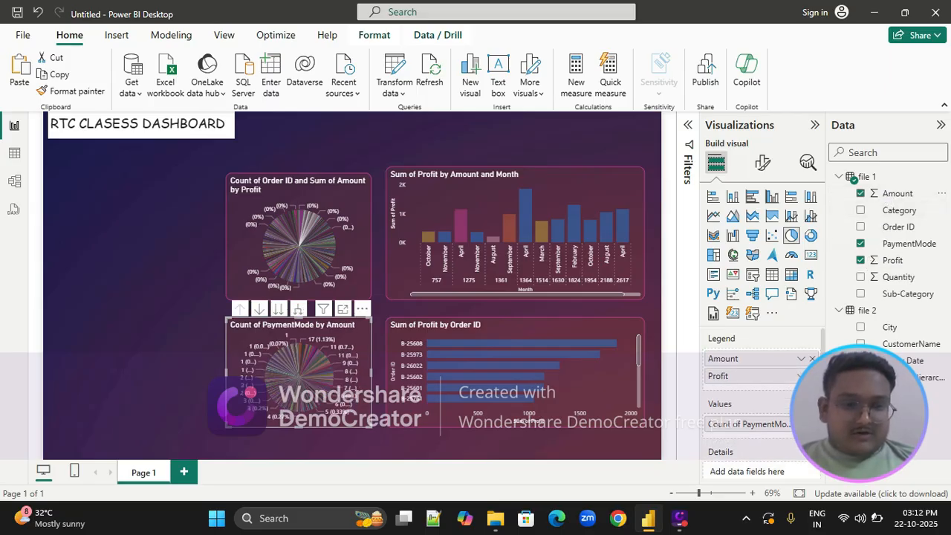
{"action": "left_click", "coordinate": [812, 376]}
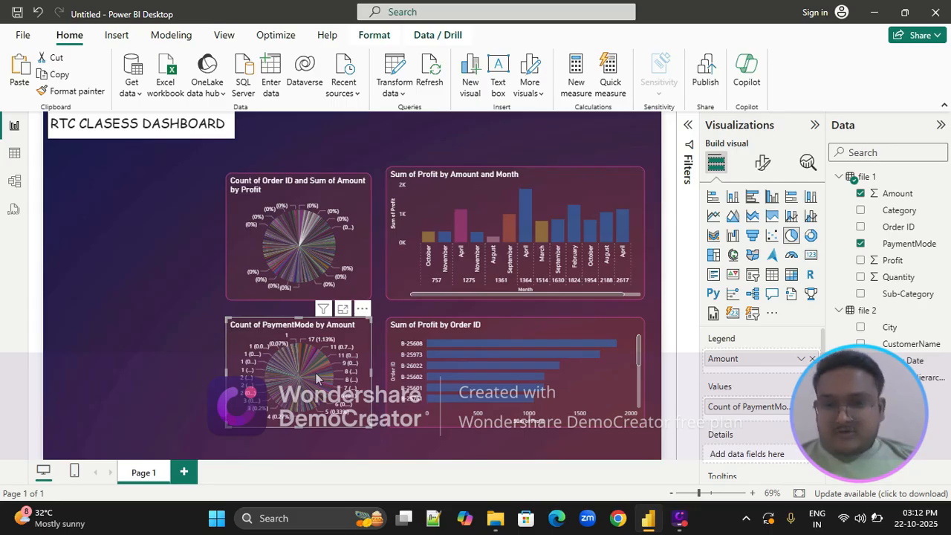
Convert the payment mode pie chart into a donut chart and test highlighting with one of its slices
{"action": "left_click", "coordinate": [811, 236]}
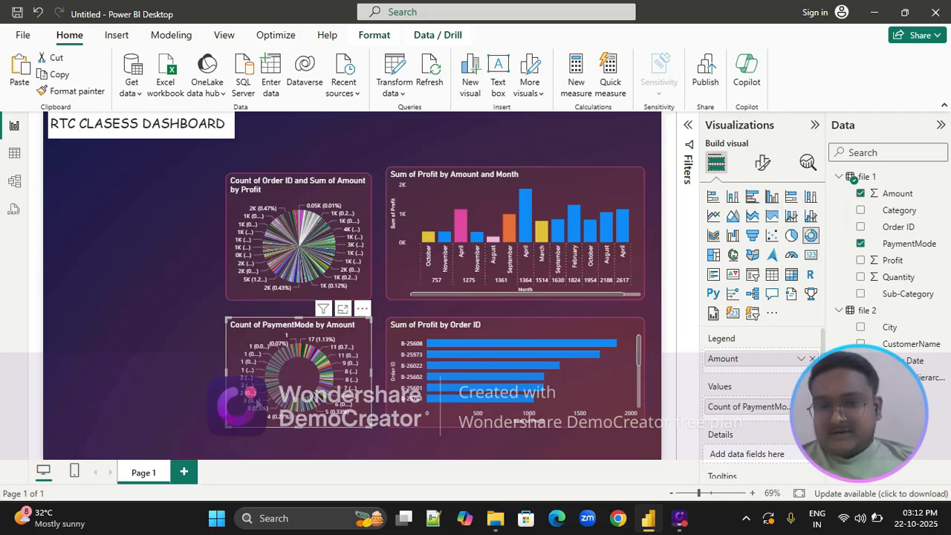
{"action": "mouse_move", "coordinate": [281, 389]}
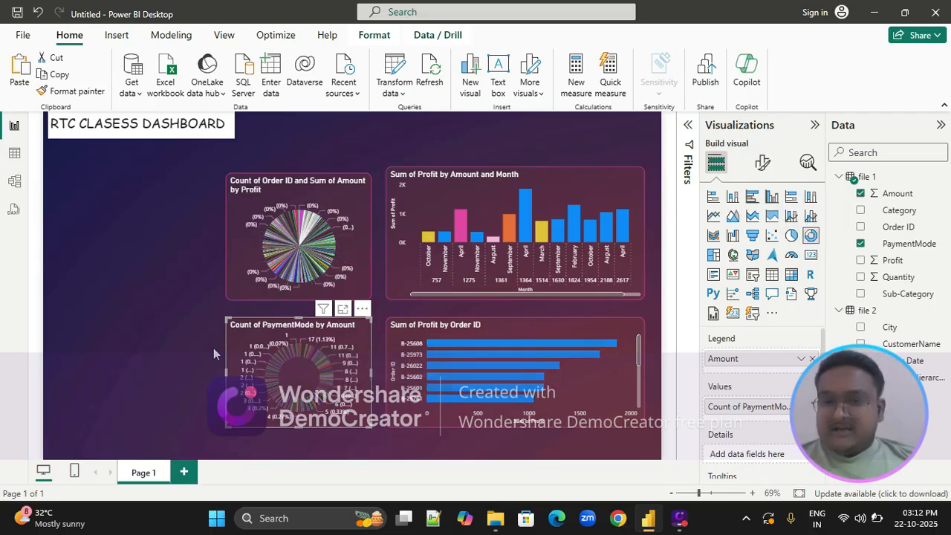
{"action": "left_click", "coordinate": [280, 376]}
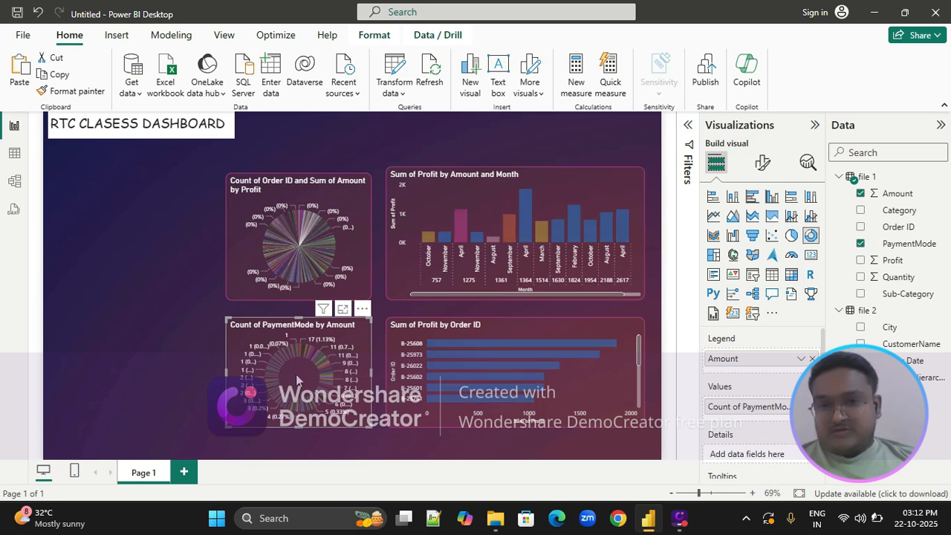
{"action": "left_click", "coordinate": [236, 334]}
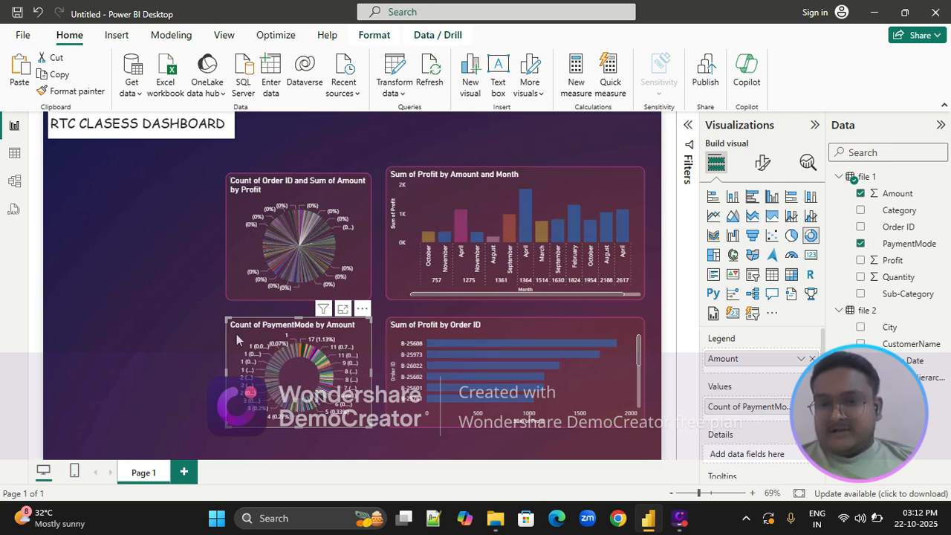
{"action": "left_click", "coordinate": [158, 279]}
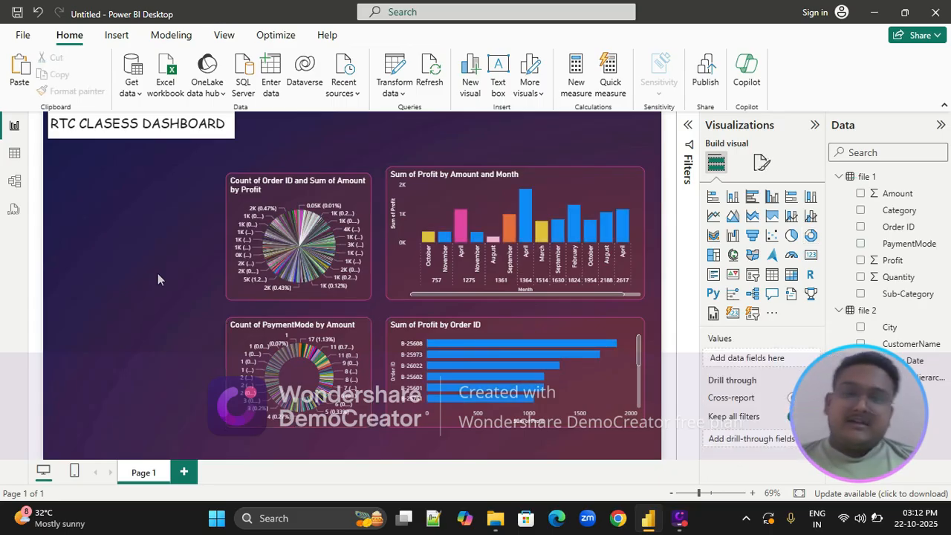
Lower the monthly profit chart's upper edge to match the pie chart and narrow both profit charts from their left sides
{"action": "left_click", "coordinate": [440, 195]}
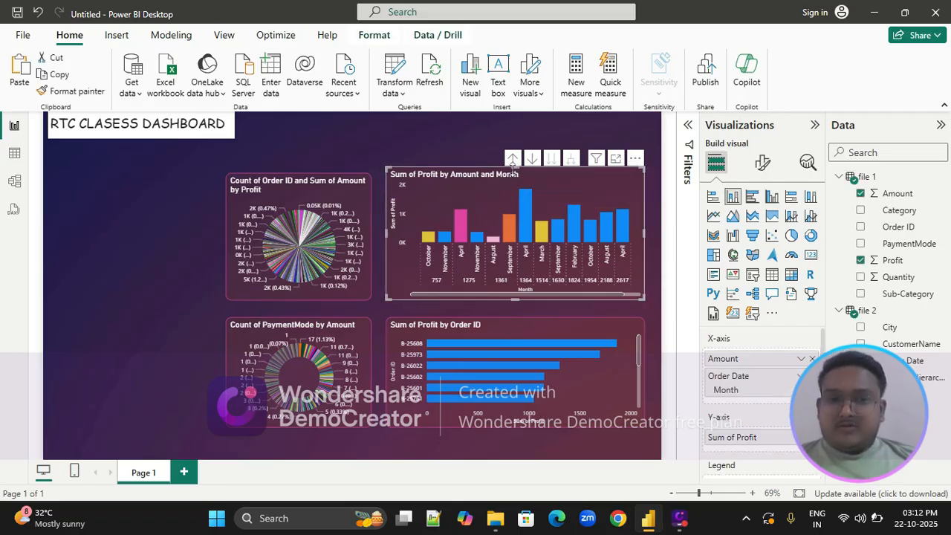
{"action": "left_click_drag", "start_coordinate": [512, 169], "coordinate": [516, 176]}
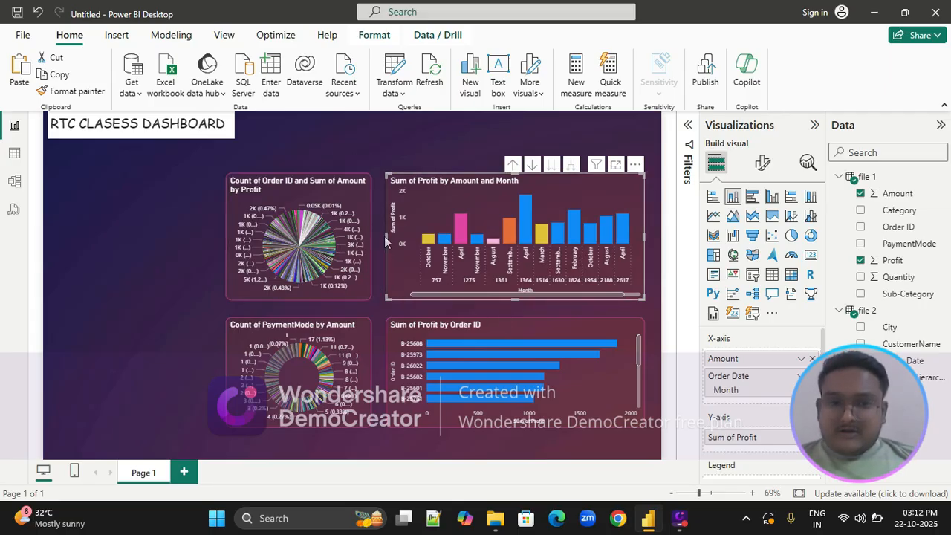
{"action": "left_click_drag", "start_coordinate": [385, 236], "coordinate": [411, 234]}
{"action": "left_click", "coordinate": [418, 332]}
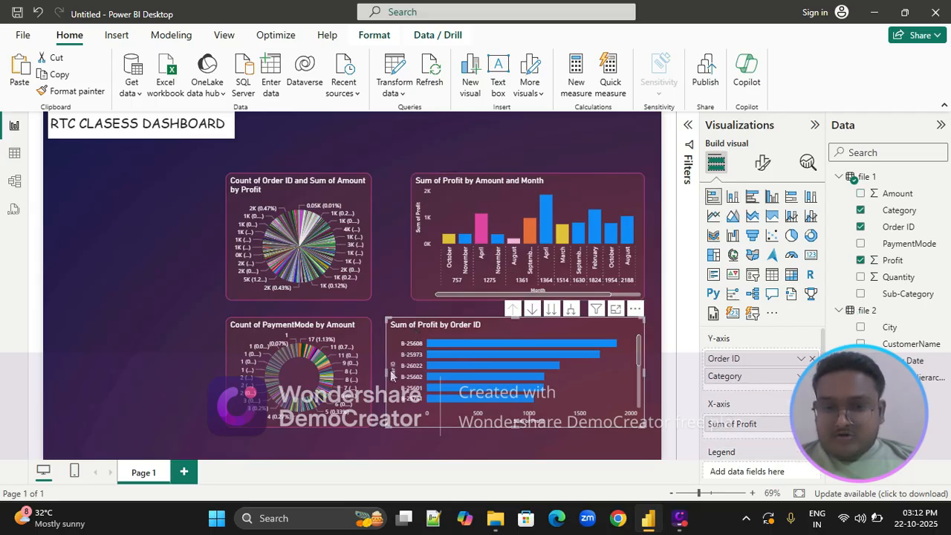
{"action": "left_click_drag", "start_coordinate": [388, 376], "coordinate": [411, 377]}
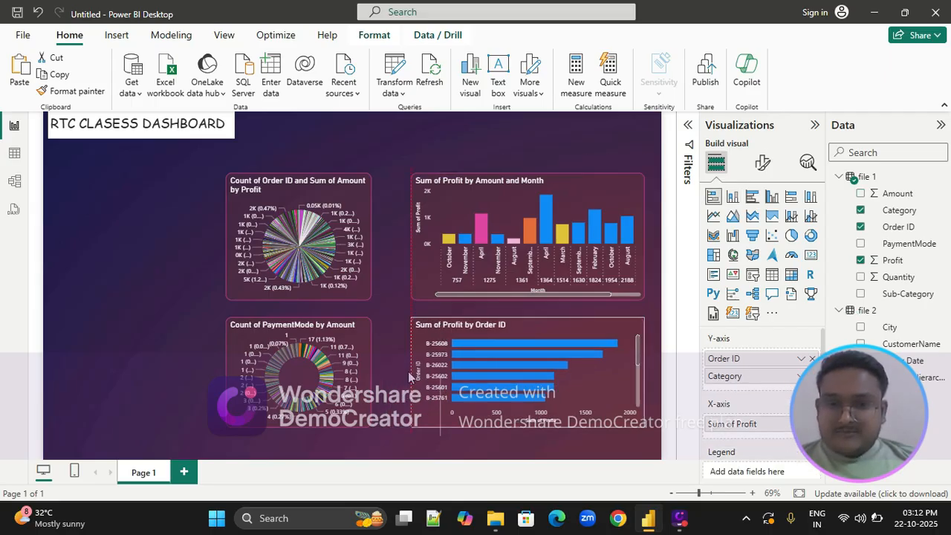
Shift the donut chart and the pie chart slightly right, keeping them aligned with each other
{"action": "left_click", "coordinate": [301, 353]}
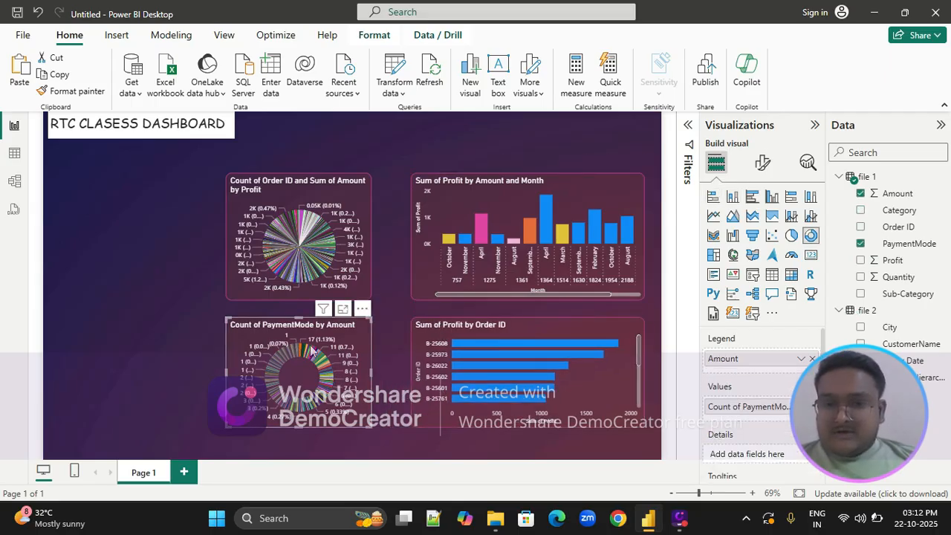
{"action": "mouse_move", "coordinate": [296, 352]}
{"action": "left_mouse_down"}
{"action": "mouse_move", "coordinate": [321, 353]}
{"action": "mouse_move", "coordinate": [305, 352]}
{"action": "left_mouse_up"}
{"action": "left_click", "coordinate": [281, 208]}
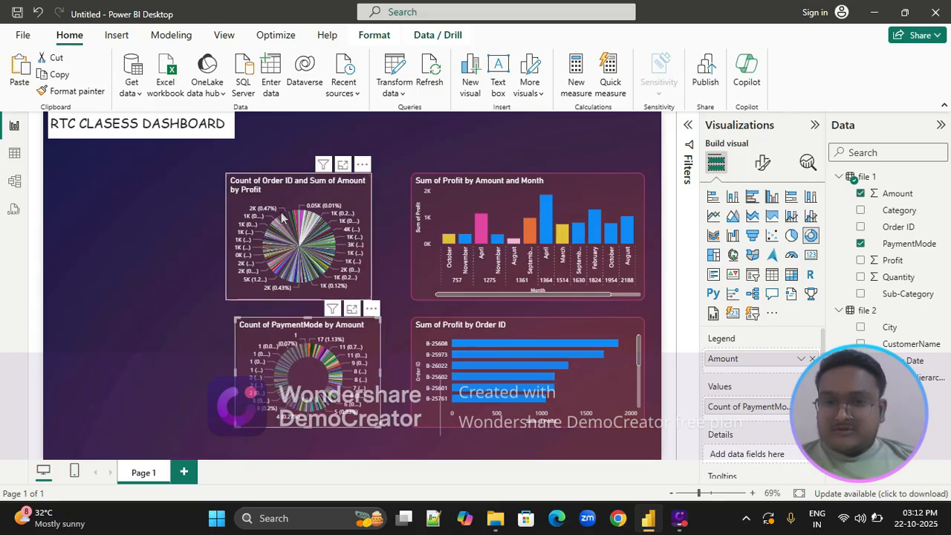
{"action": "left_click_drag", "start_coordinate": [281, 194], "coordinate": [290, 194]}
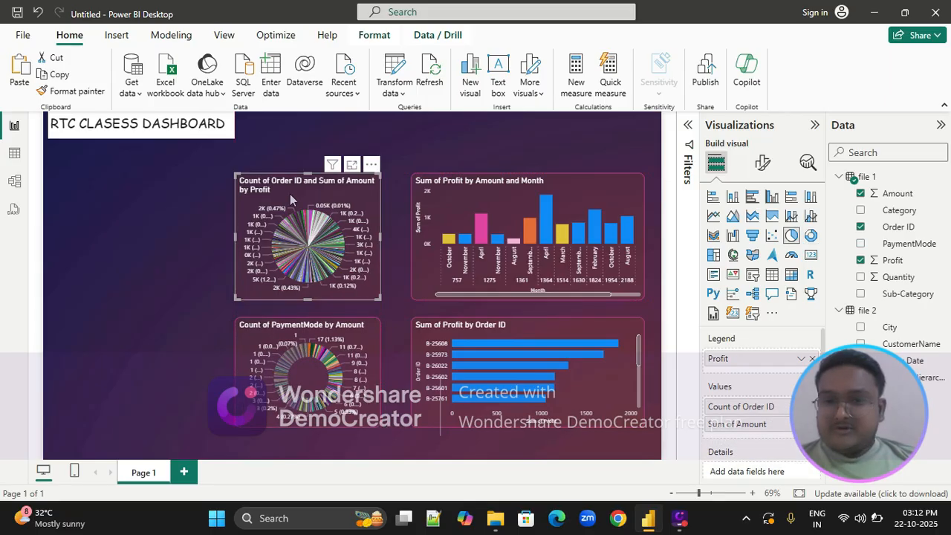
{"action": "left_click", "coordinate": [156, 208]}
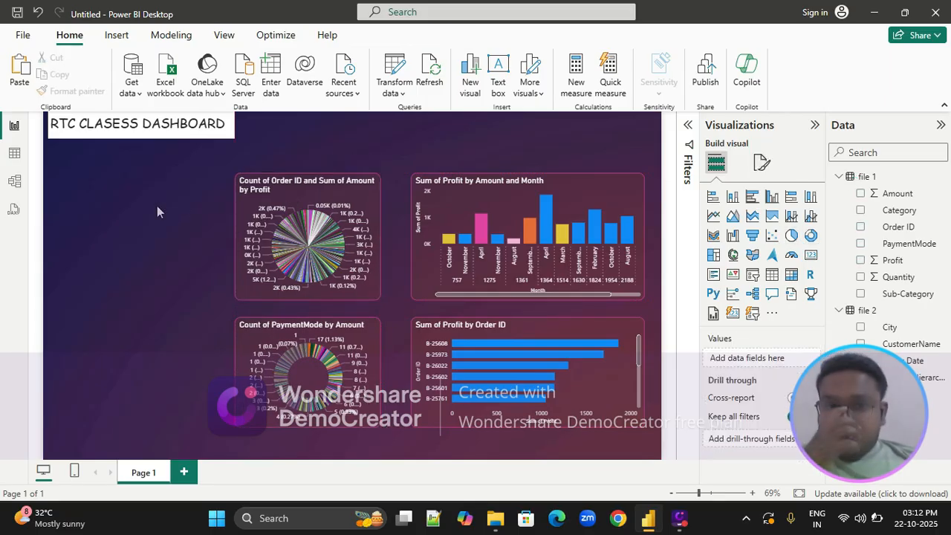
{"action": "left_click", "coordinate": [293, 185]}
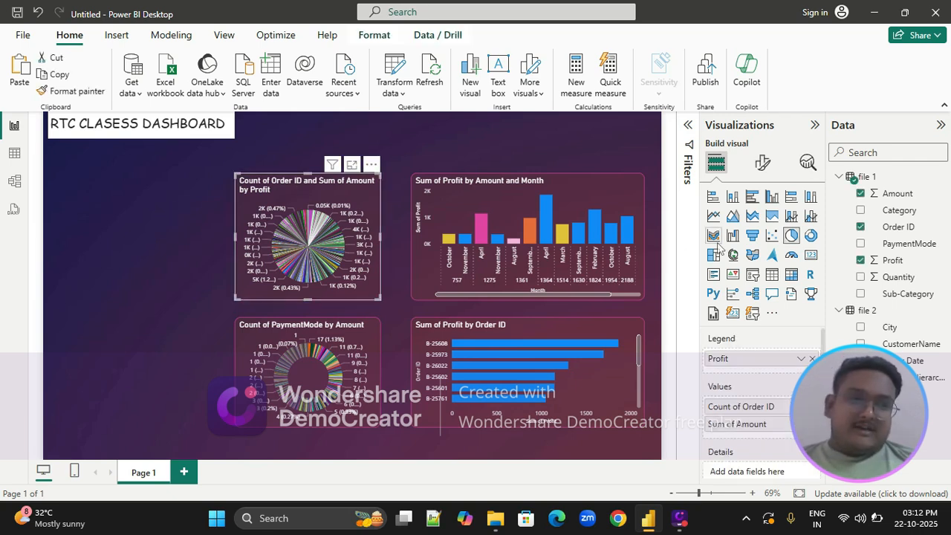
{"action": "left_click", "coordinate": [606, 197]}
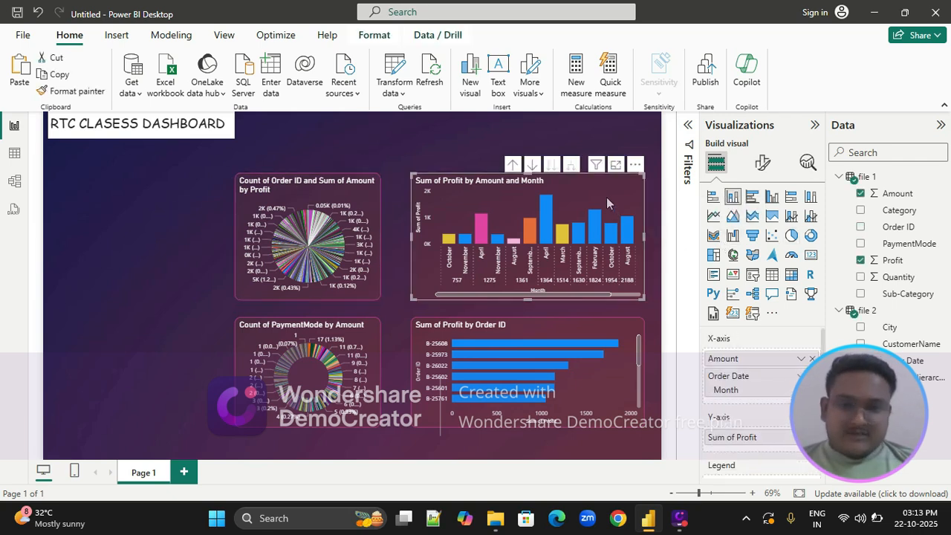
{"action": "left_click", "coordinate": [367, 193]}
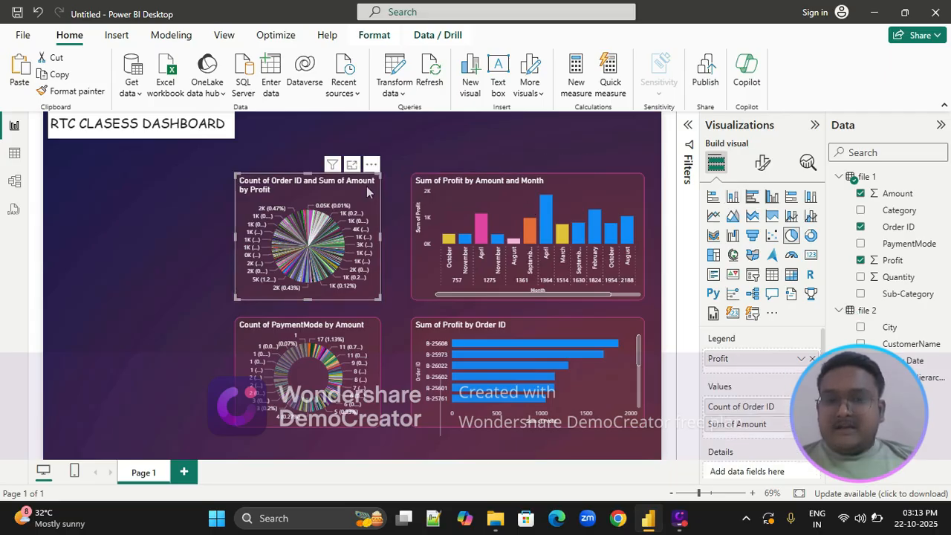
{"action": "left_click", "coordinate": [734, 198]}
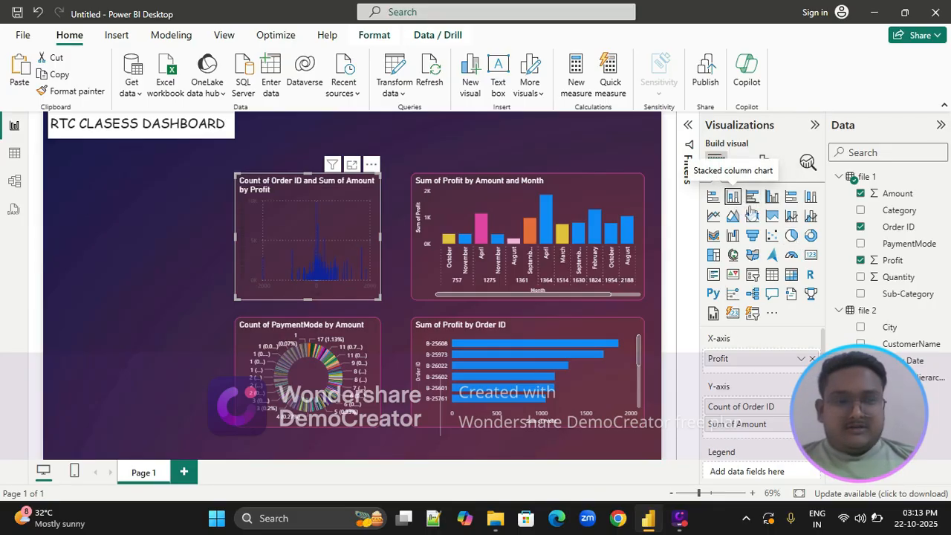
{"action": "left_click", "coordinate": [792, 235]}
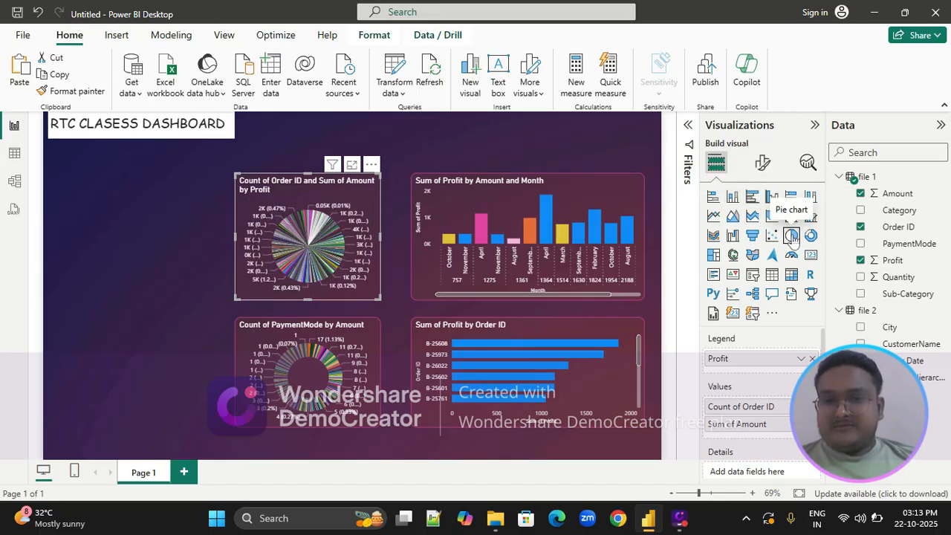
Add a stacked column chart with State on the X-axis and City on the Y-axis, narrowed and spaced beside the pie chart
{"action": "left_click", "coordinate": [62, 196]}
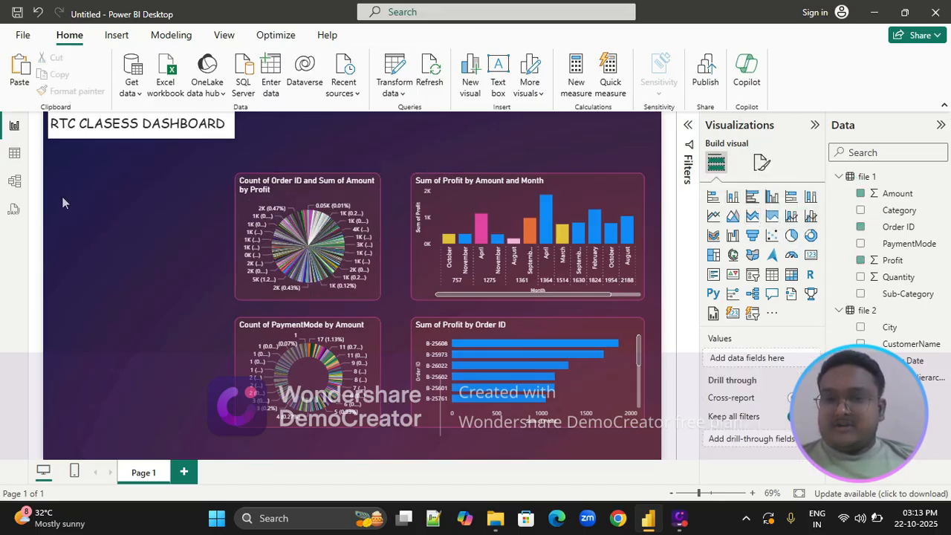
{"action": "left_click", "coordinate": [731, 197]}
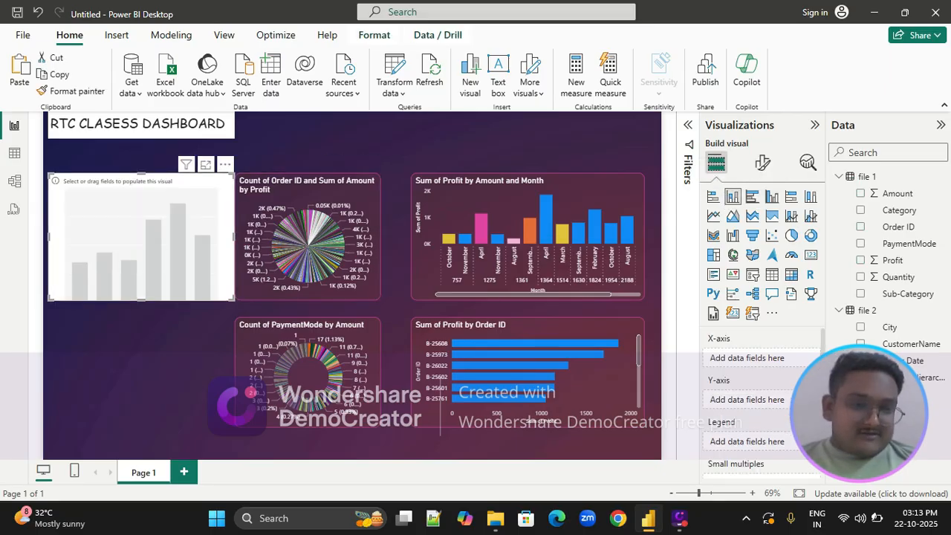
{"action": "left_click_drag", "start_coordinate": [888, 411], "coordinate": [769, 365]}
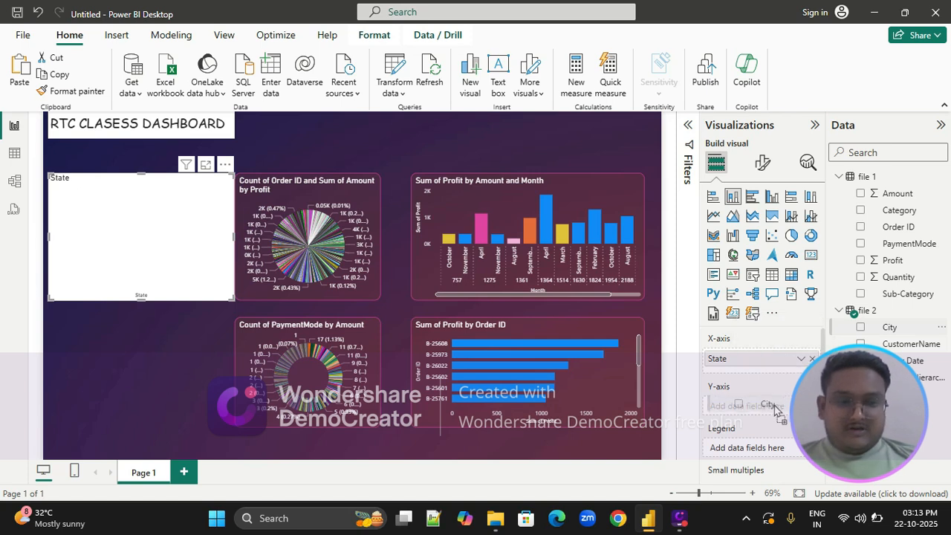
{"action": "left_click_drag", "start_coordinate": [889, 327], "coordinate": [771, 415]}
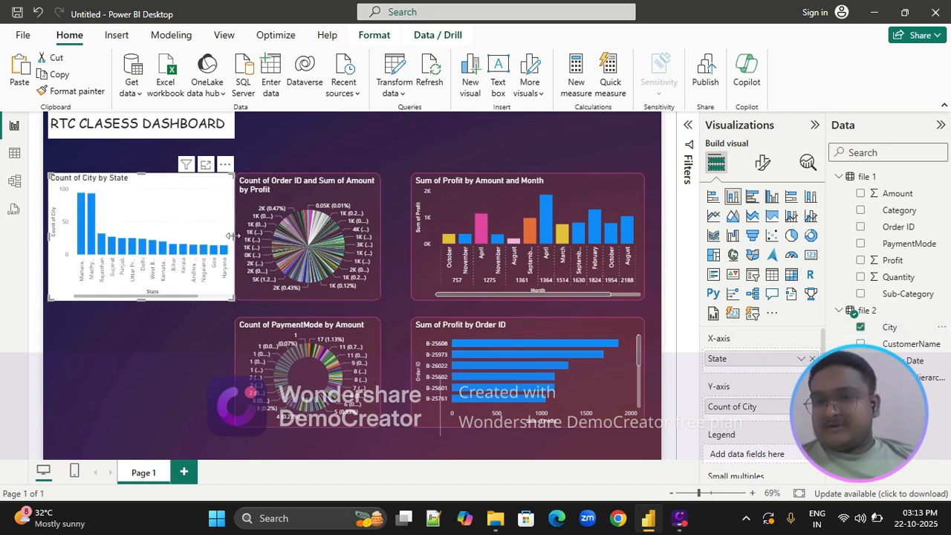
{"action": "left_click_drag", "start_coordinate": [232, 236], "coordinate": [213, 236]}
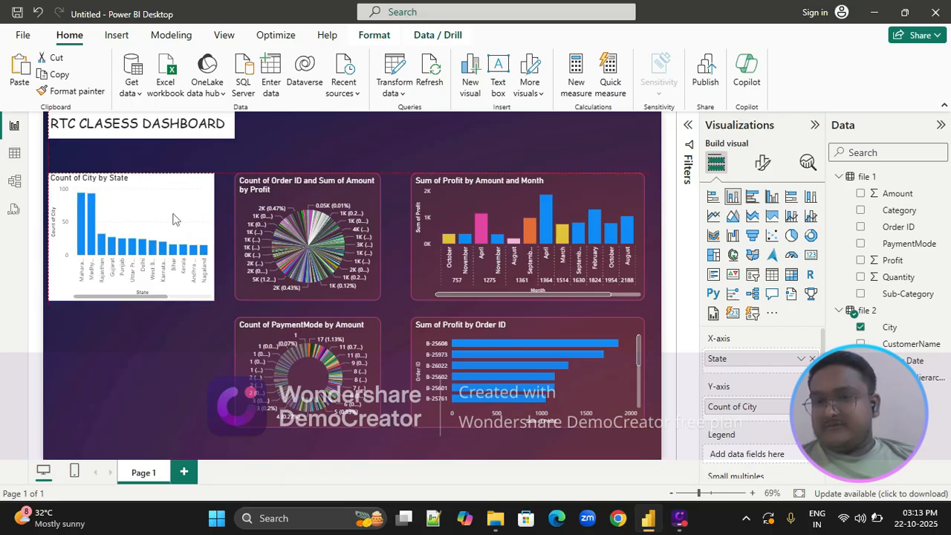
{"action": "left_click_drag", "start_coordinate": [164, 219], "coordinate": [174, 219]}
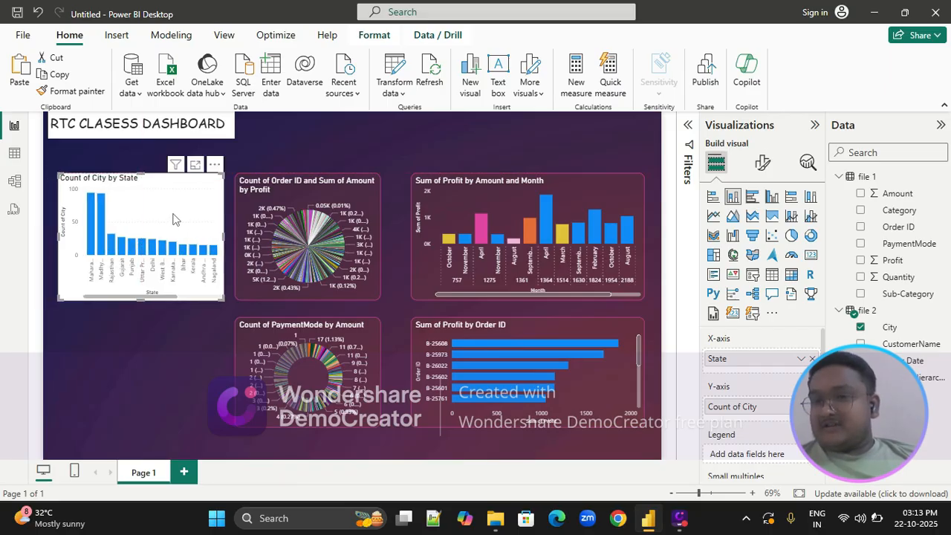
Copy the formatting of the Sum of Profit by Amount and Month chart onto the city count chart
{"action": "left_click", "coordinate": [439, 202]}
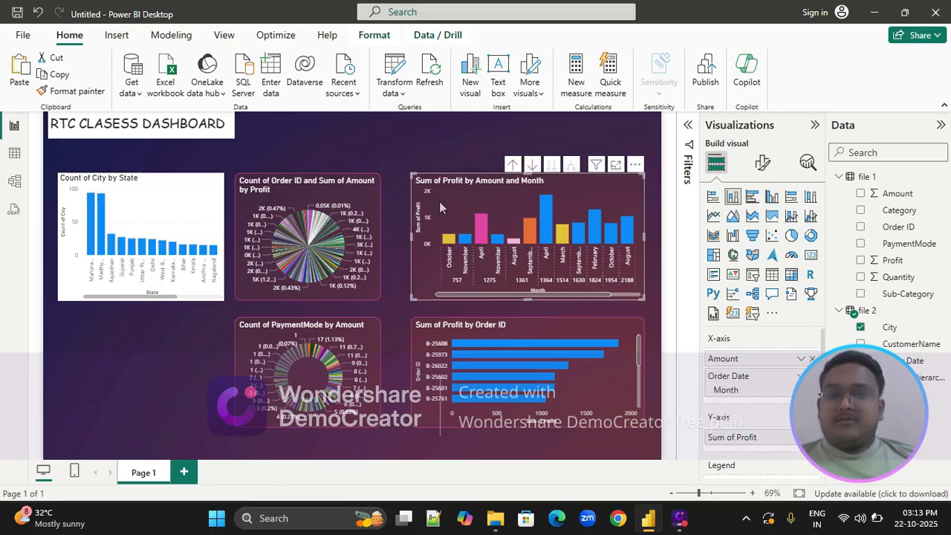
{"action": "left_click", "coordinate": [52, 91]}
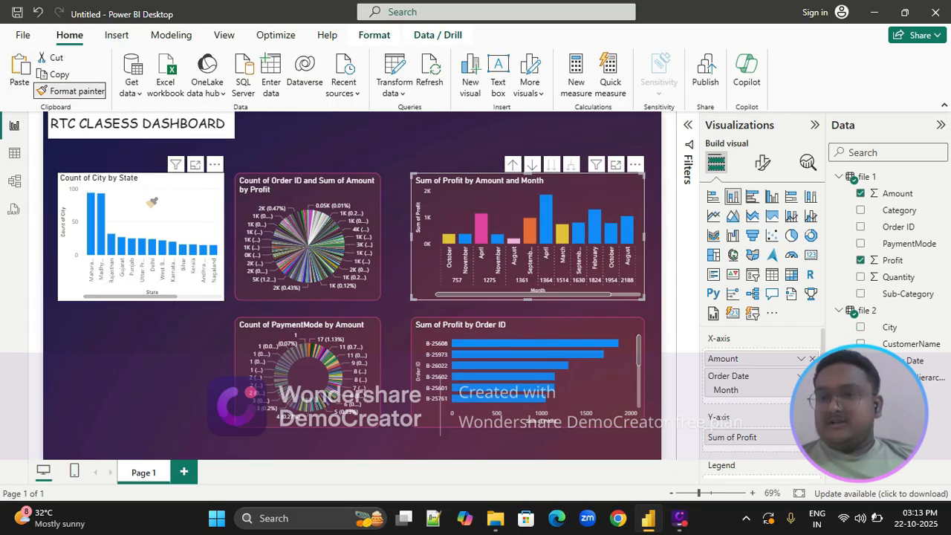
{"action": "left_click", "coordinate": [147, 198]}
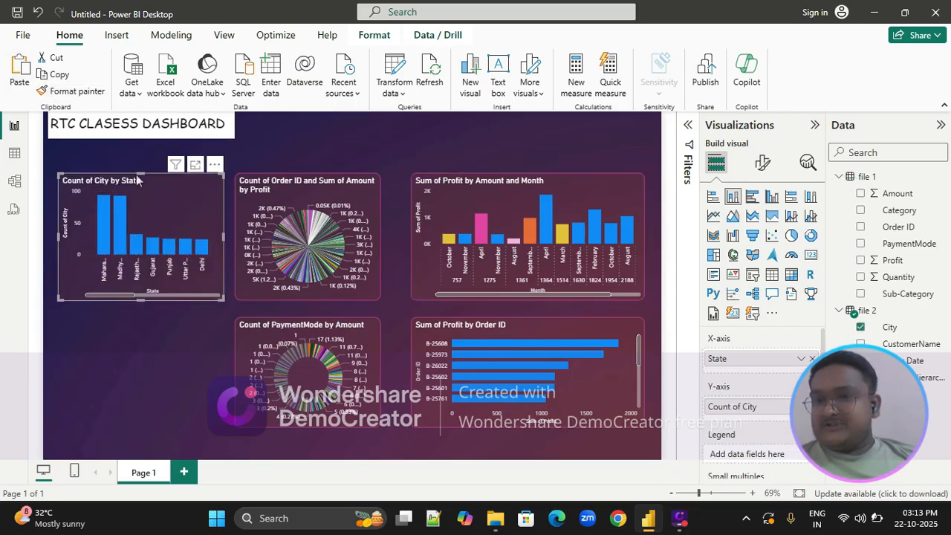
{"action": "left_click", "coordinate": [123, 157]}
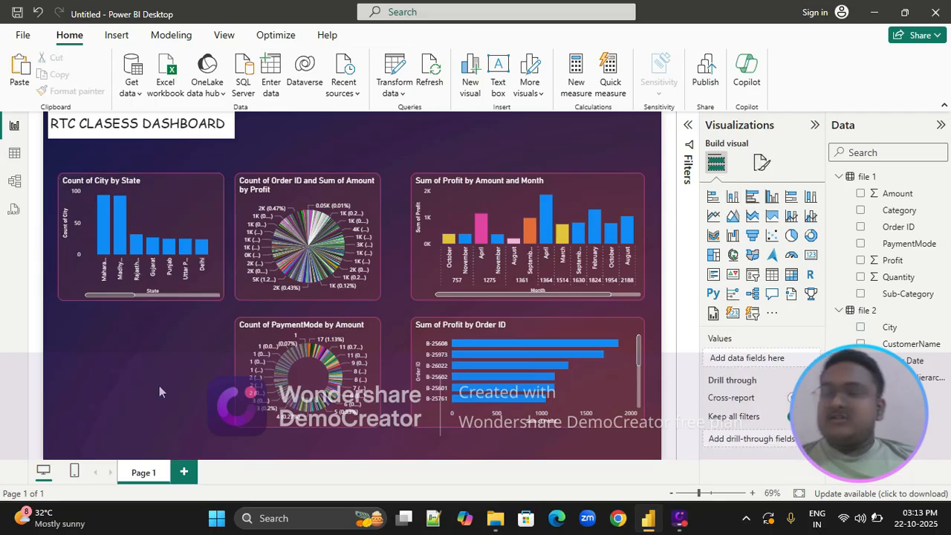
Duplicate the Count of City by State chart and place the copy directly below the original
{"action": "left_click", "coordinate": [160, 215]}
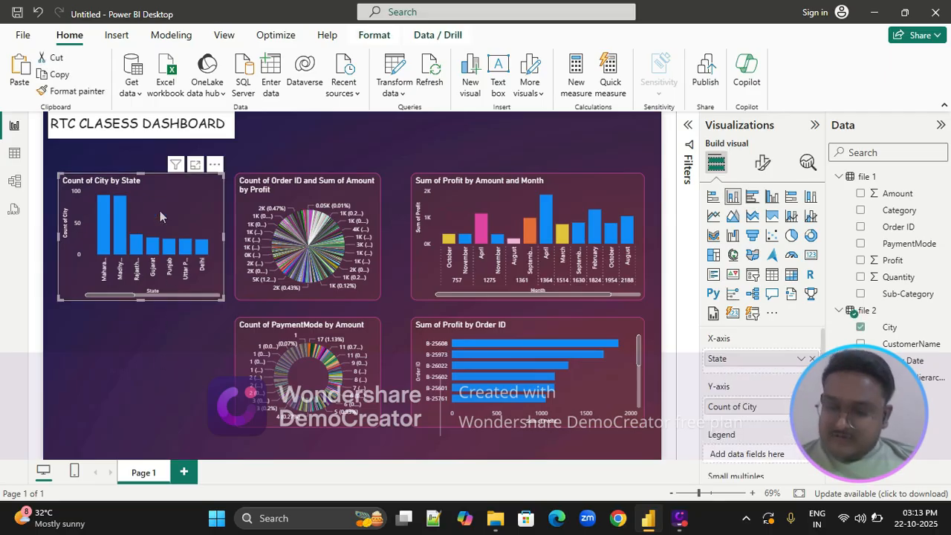
{"action": "key", "text": "ctrl+v"}
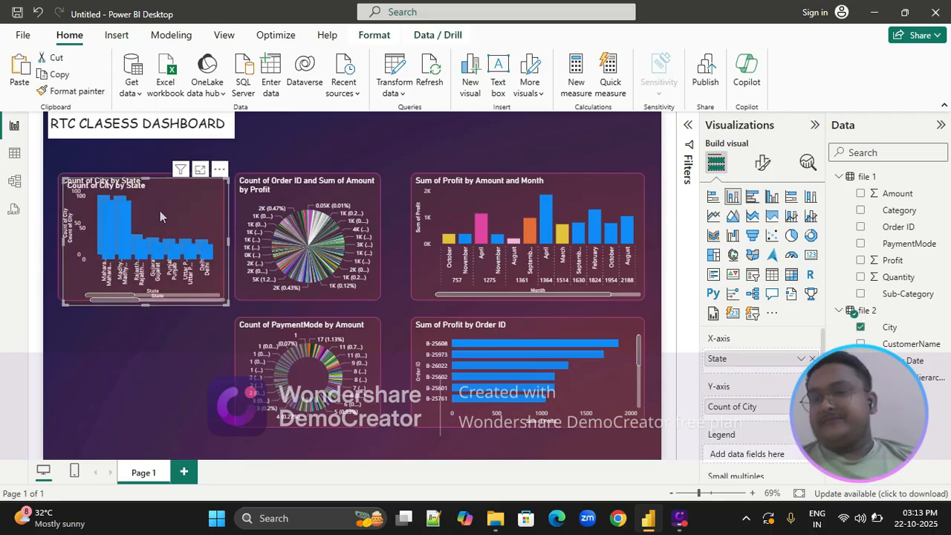
{"action": "left_click_drag", "start_coordinate": [159, 206], "coordinate": [153, 339]}
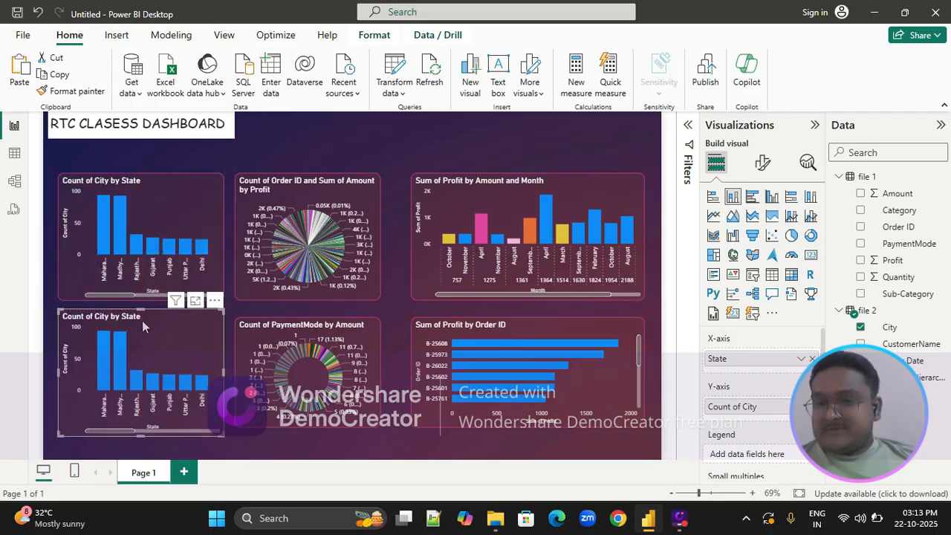
{"action": "left_click", "coordinate": [141, 312]}
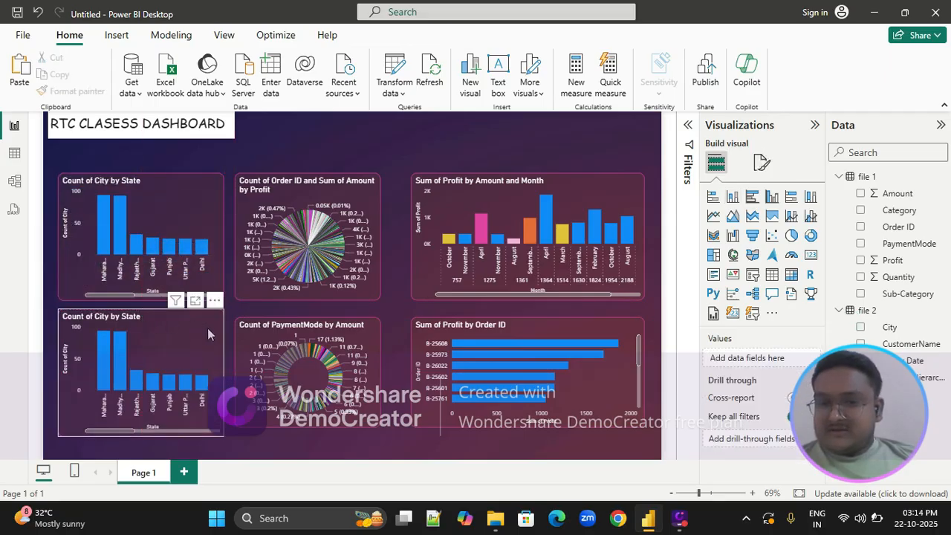
Lower the donut chart, then move and shorten the copied city chart so its top and bottom edges match the donut's
{"action": "left_click", "coordinate": [284, 323]}
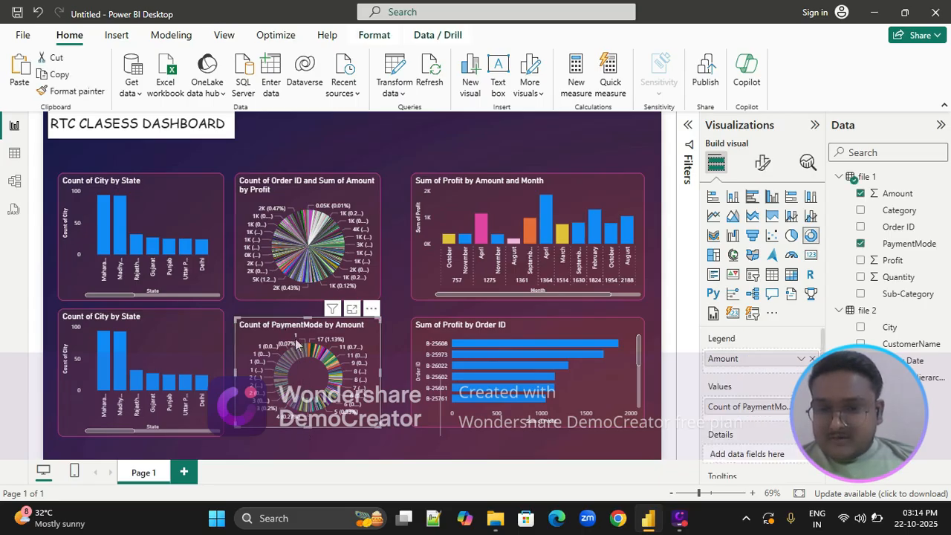
{"action": "left_click_drag", "start_coordinate": [294, 324], "coordinate": [294, 345]}
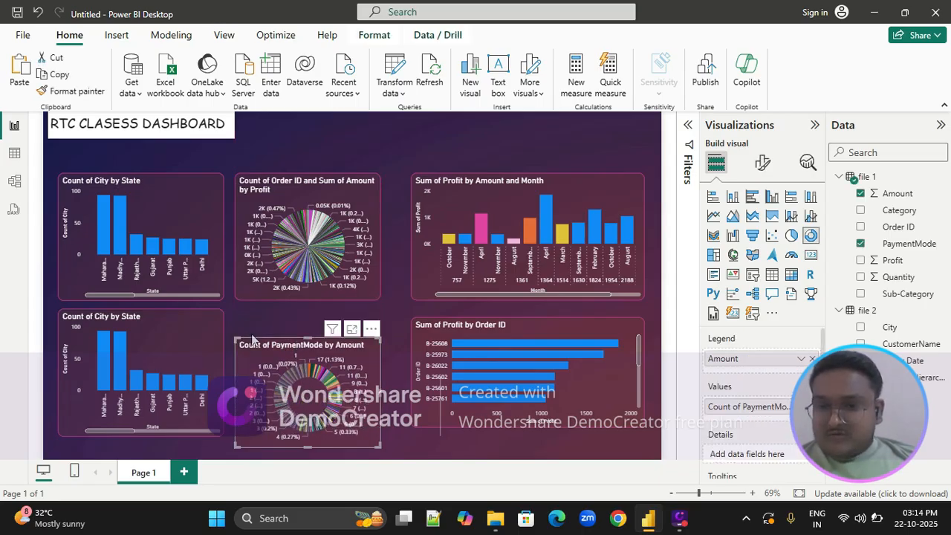
{"action": "left_click_drag", "start_coordinate": [198, 324], "coordinate": [199, 333]}
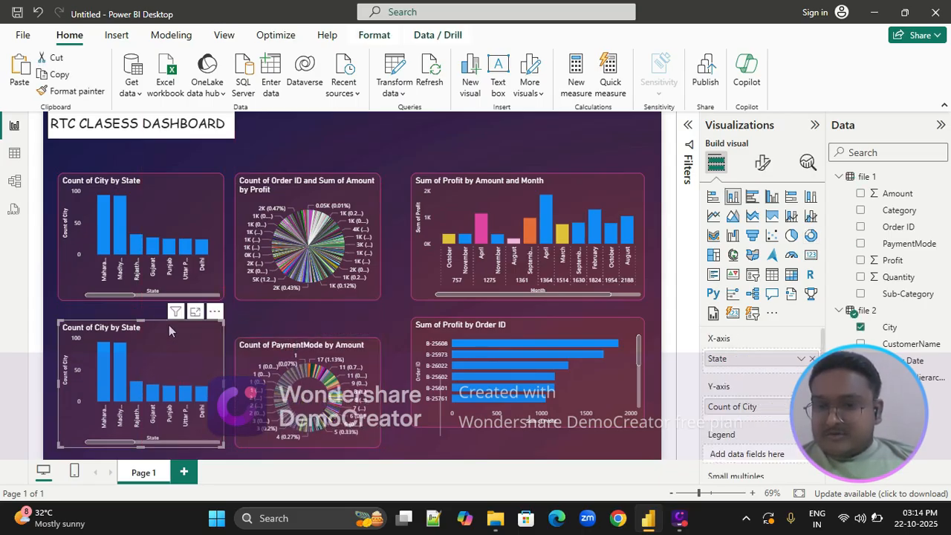
{"action": "left_click_drag", "start_coordinate": [139, 319], "coordinate": [139, 336]}
Lower the original city count chart and the pie chart to the same height, keeping a gap above the bottom row
{"action": "left_click_drag", "start_coordinate": [131, 209], "coordinate": [141, 219]}
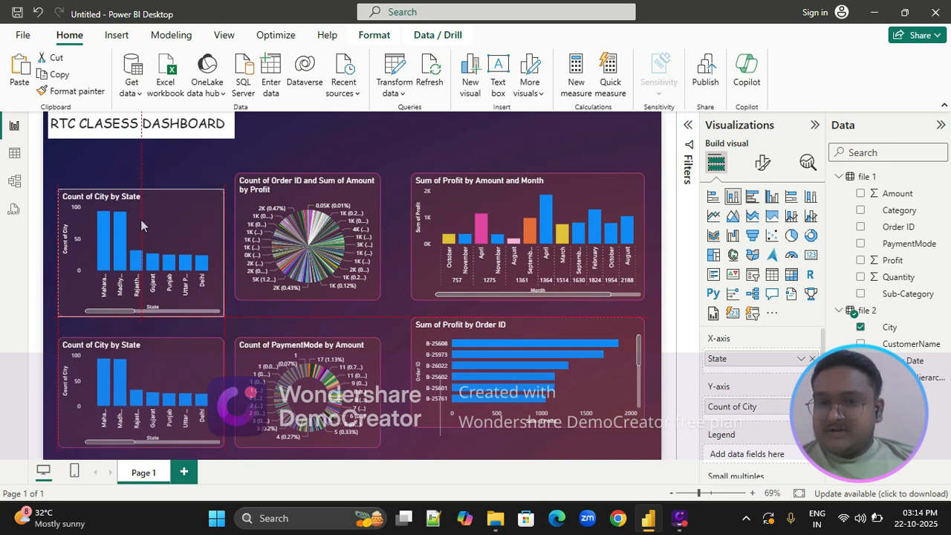
{"action": "left_click_drag", "start_coordinate": [290, 185], "coordinate": [292, 201]}
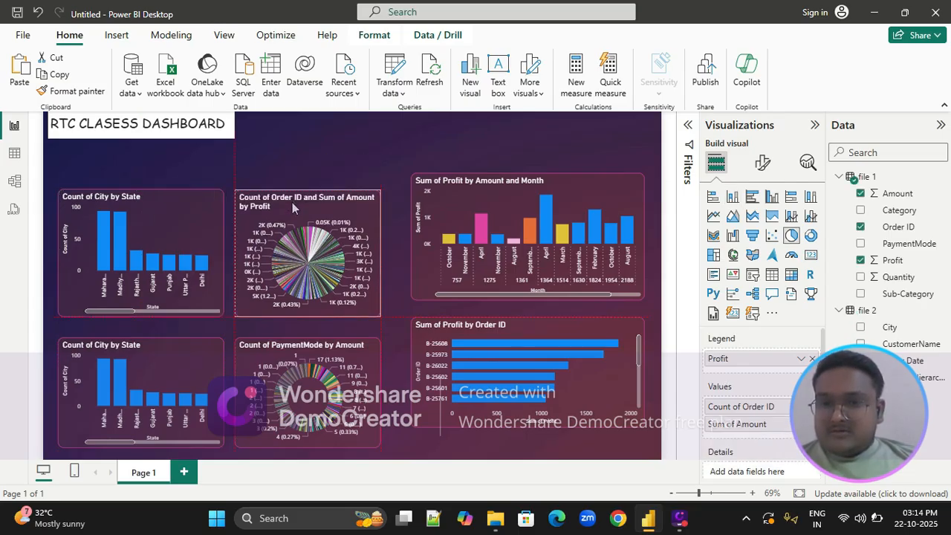
{"action": "left_click_drag", "start_coordinate": [293, 204], "coordinate": [292, 201]}
{"action": "left_click", "coordinate": [263, 159]}
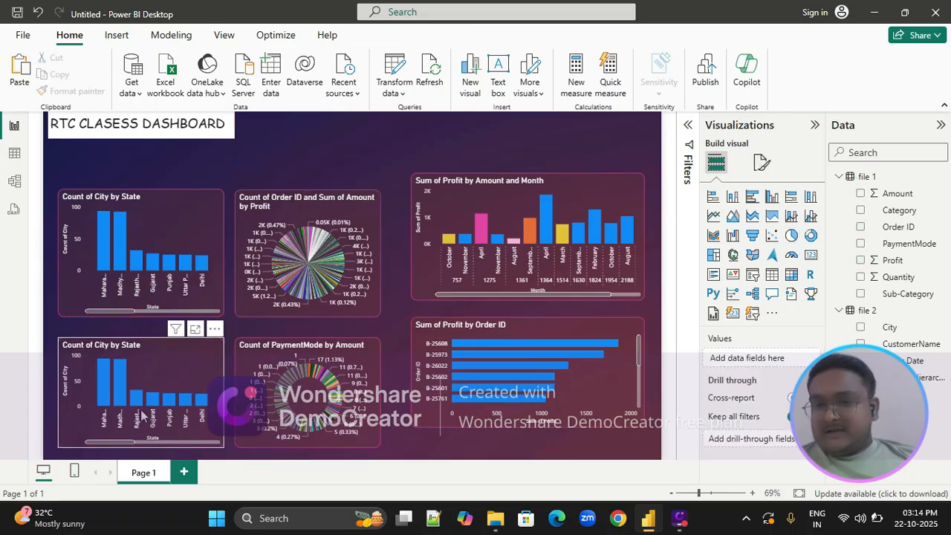
Convert the copied city chart in the bottom row to a stacked area chart and add Category to its Y-axis
{"action": "left_click", "coordinate": [168, 389]}
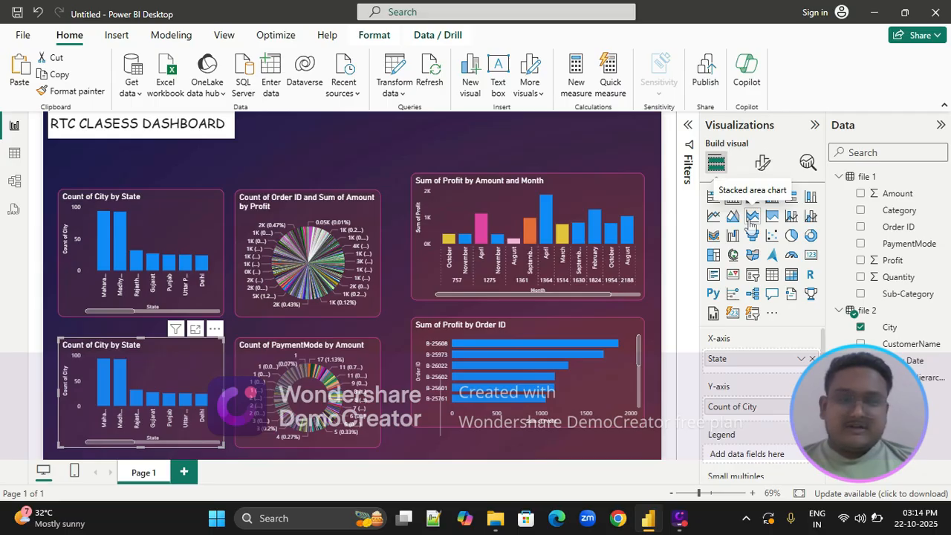
{"action": "left_click", "coordinate": [751, 217]}
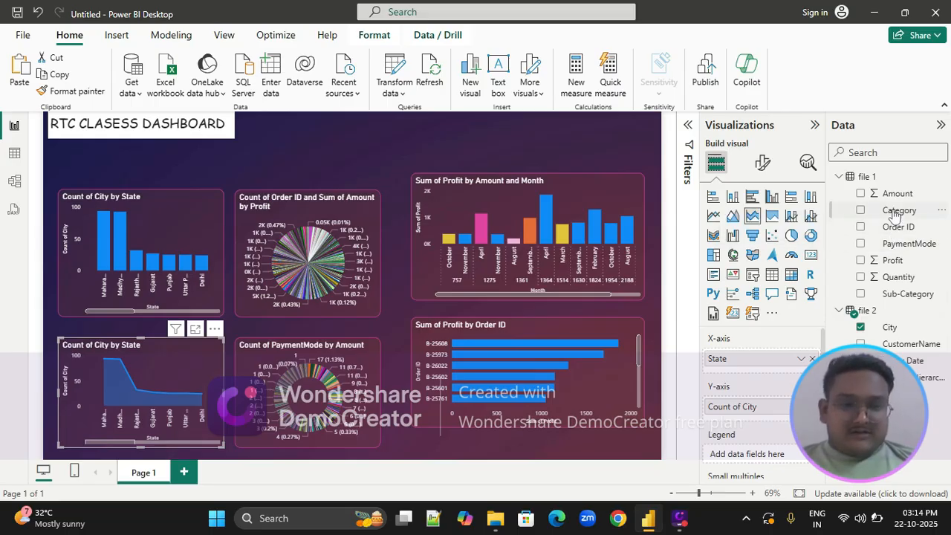
{"action": "left_click_drag", "start_coordinate": [895, 214], "coordinate": [758, 412]}
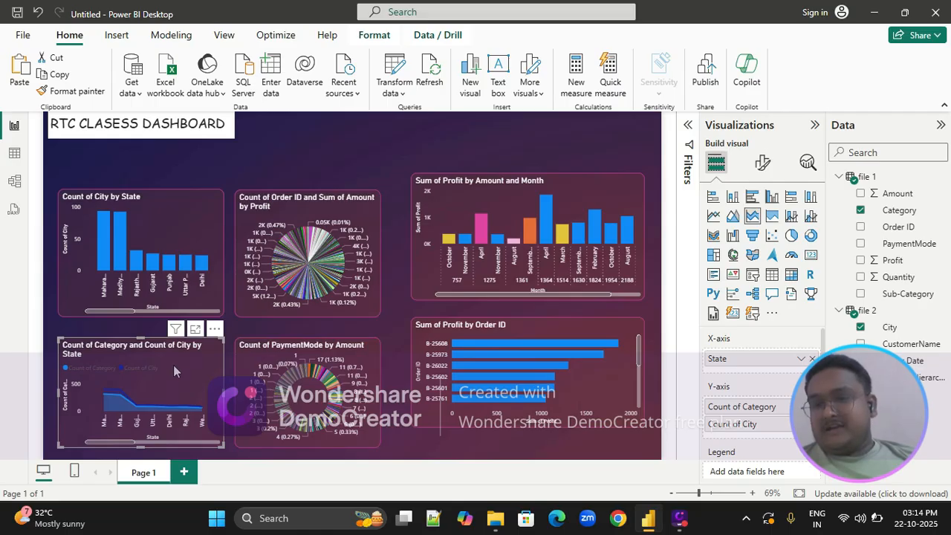
{"action": "left_click", "coordinate": [312, 162]}
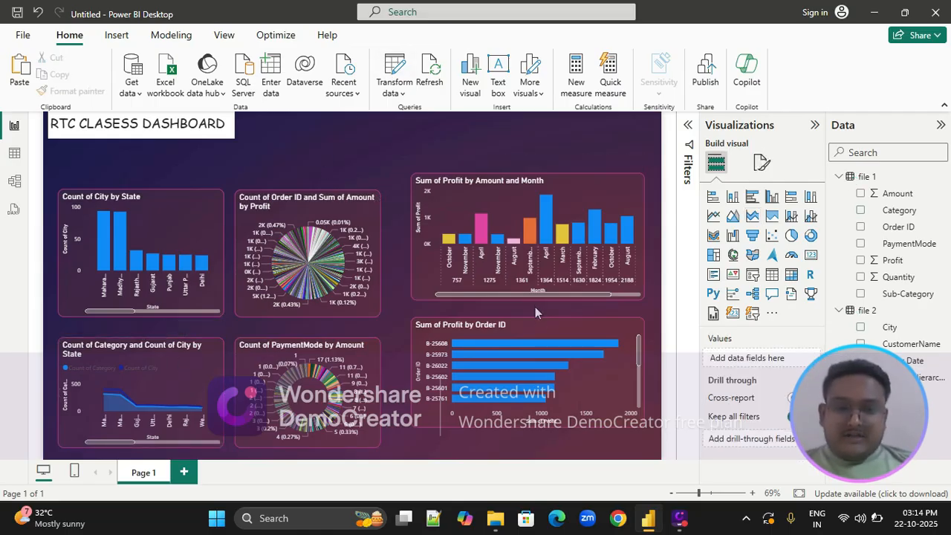
Lower the Sum of Profit by Order ID and monthly profit charts to align with the other charts in their rows
{"action": "left_click_drag", "start_coordinate": [538, 338], "coordinate": [537, 359]}
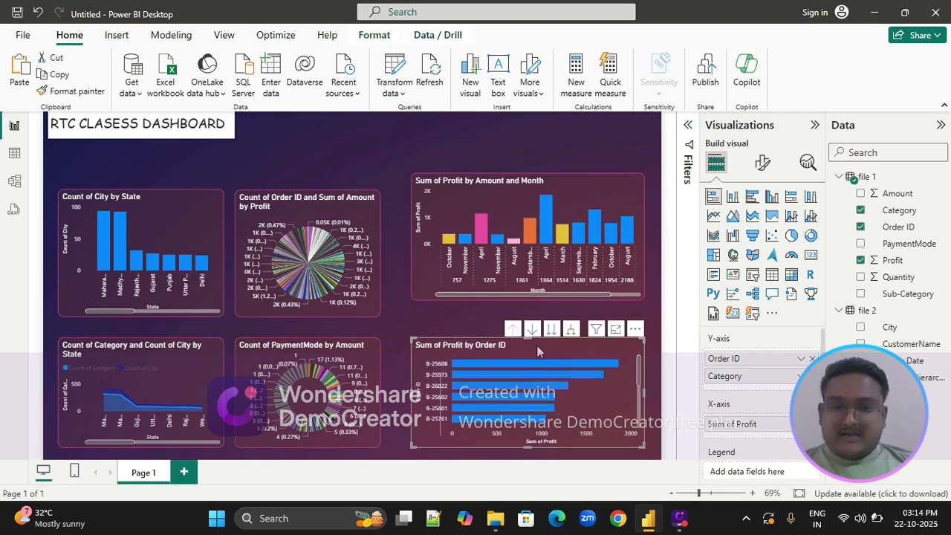
{"action": "left_click_drag", "start_coordinate": [552, 185], "coordinate": [552, 198]}
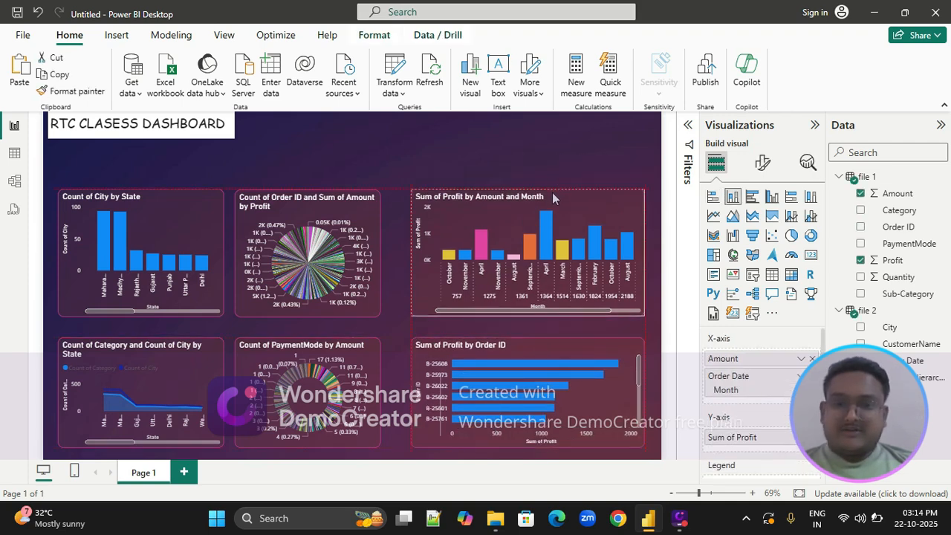
{"action": "left_click", "coordinate": [522, 147]}
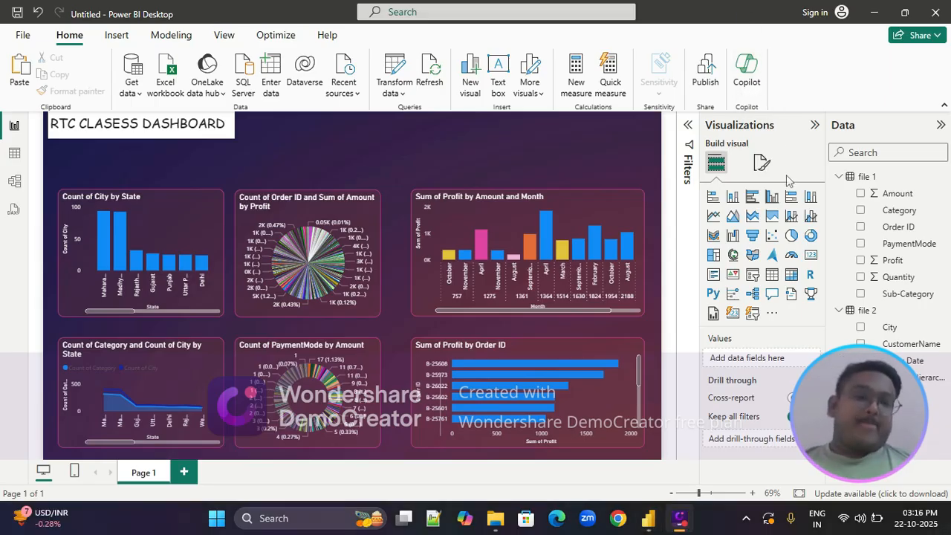
Add a card showing Sum of Amount, shrink it and place it below the dashboard title, above the city count chart
{"action": "left_click", "coordinate": [811, 256]}
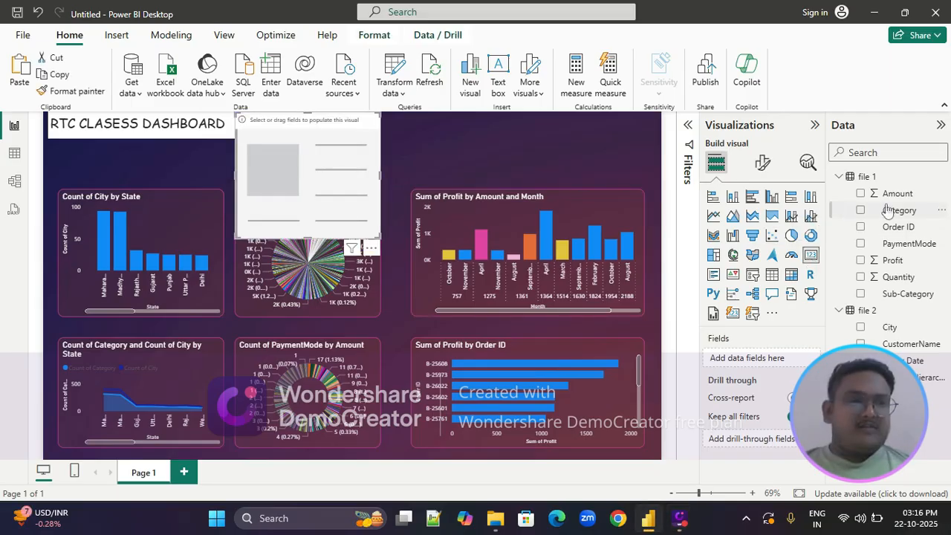
{"action": "left_click_drag", "start_coordinate": [892, 195], "coordinate": [782, 363]}
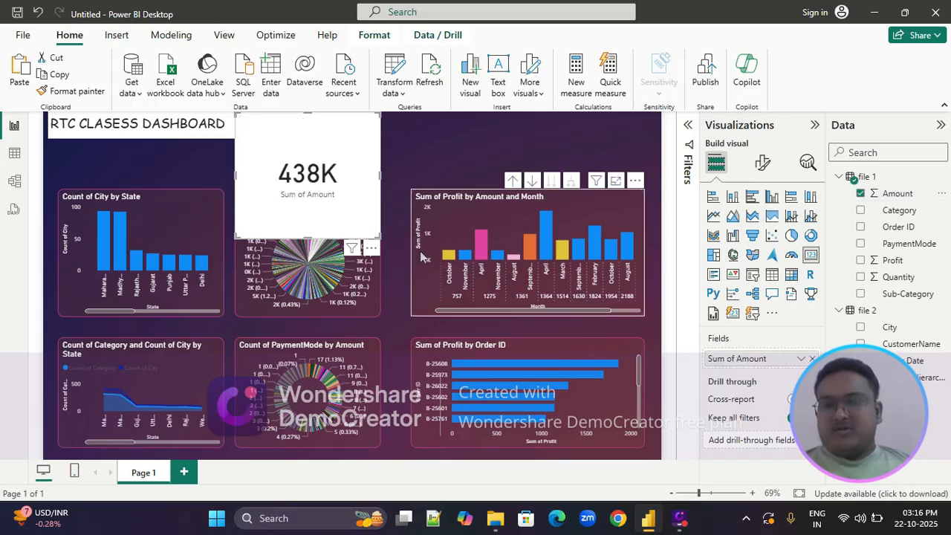
{"action": "left_click_drag", "start_coordinate": [375, 234], "coordinate": [307, 159]}
{"action": "left_click_drag", "start_coordinate": [272, 130], "coordinate": [94, 145]}
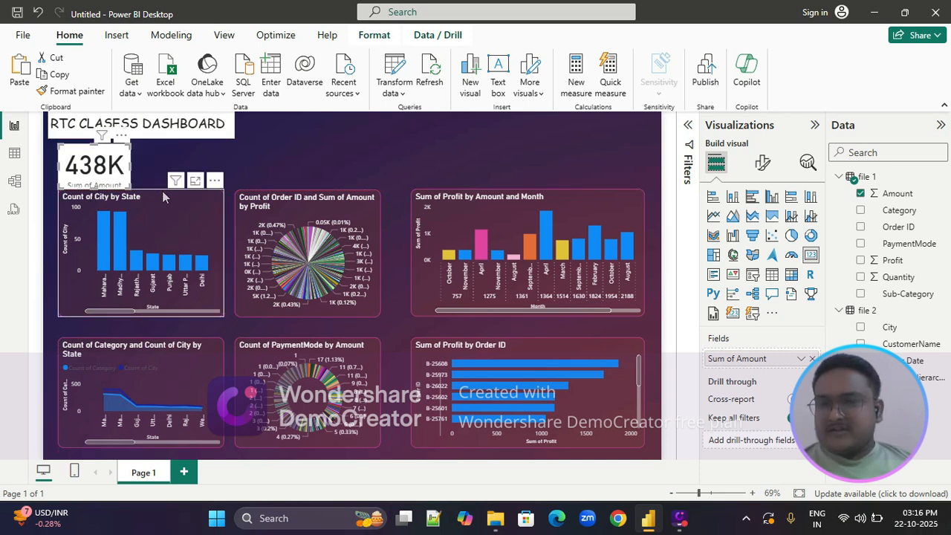
Lower and shorten the upper city count chart and the pie chart, aligned with each other, leaving space below the card
{"action": "left_click", "coordinate": [164, 200]}
{"action": "left_click_drag", "start_coordinate": [140, 193], "coordinate": [156, 223]}
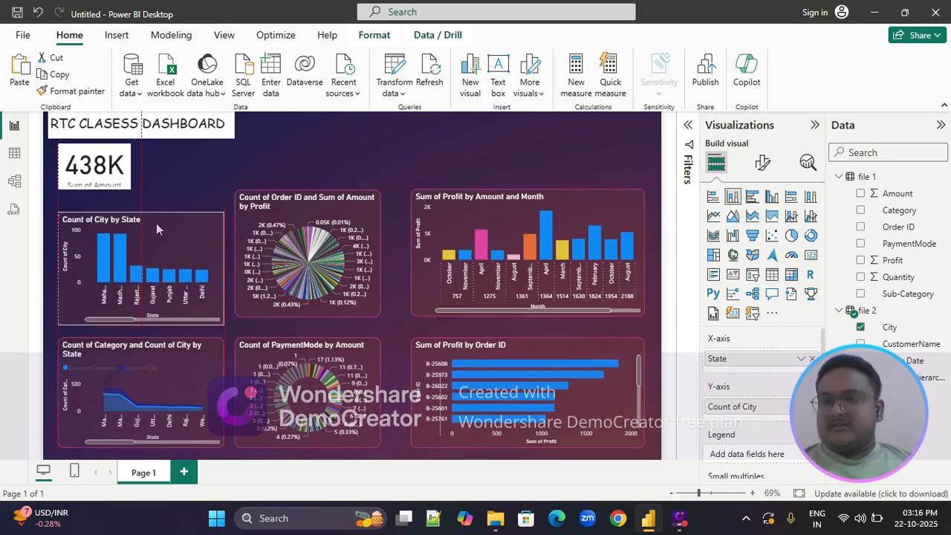
{"action": "left_click", "coordinate": [293, 205]}
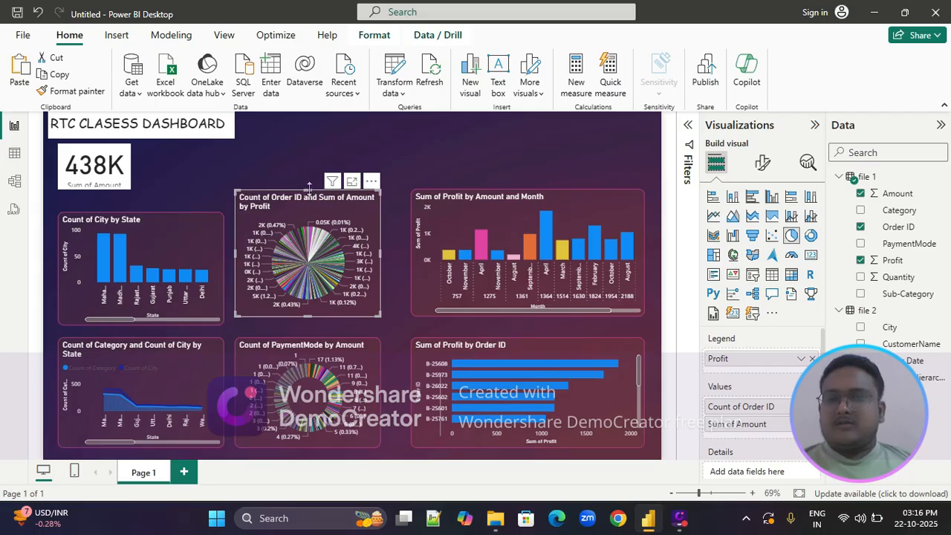
{"action": "left_click_drag", "start_coordinate": [309, 187], "coordinate": [311, 249]}
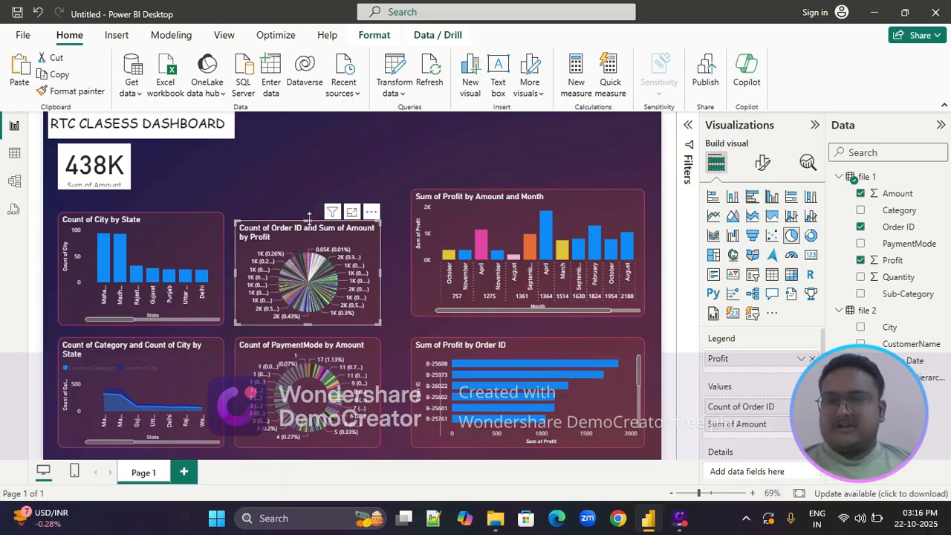
{"action": "left_click_drag", "start_coordinate": [309, 219], "coordinate": [309, 214]}
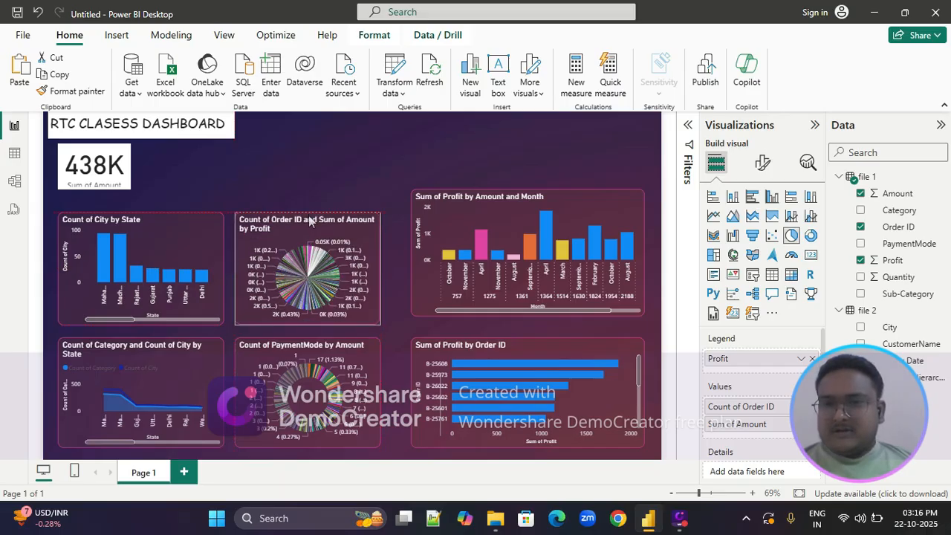
Extend the card downward to fit its label and copy the upper city count chart's formatting onto it
{"action": "left_click", "coordinate": [96, 178]}
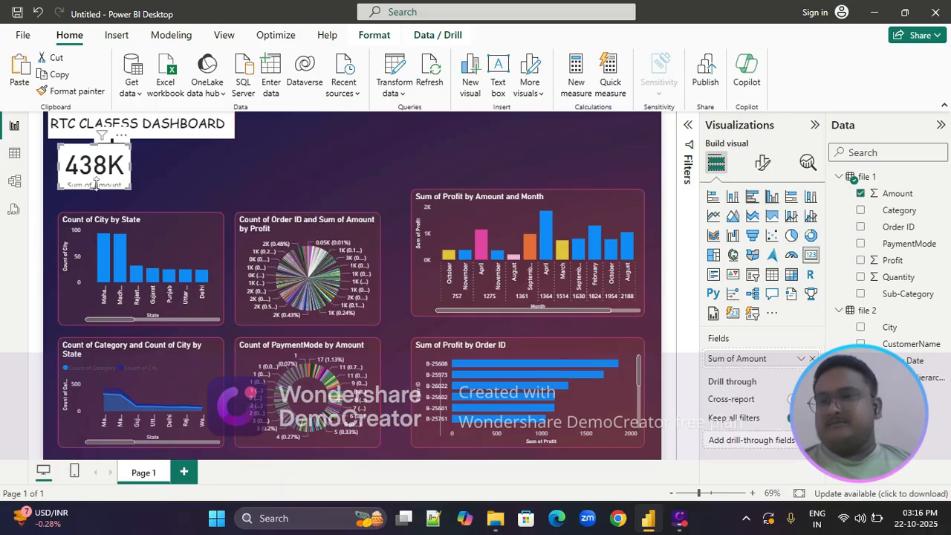
{"action": "left_click_drag", "start_coordinate": [95, 186], "coordinate": [95, 195]}
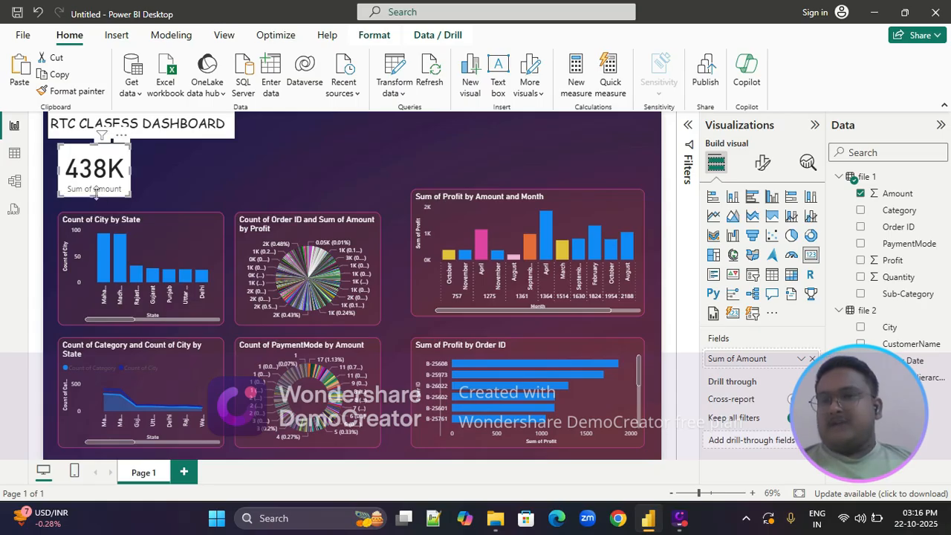
{"action": "left_click", "coordinate": [164, 229]}
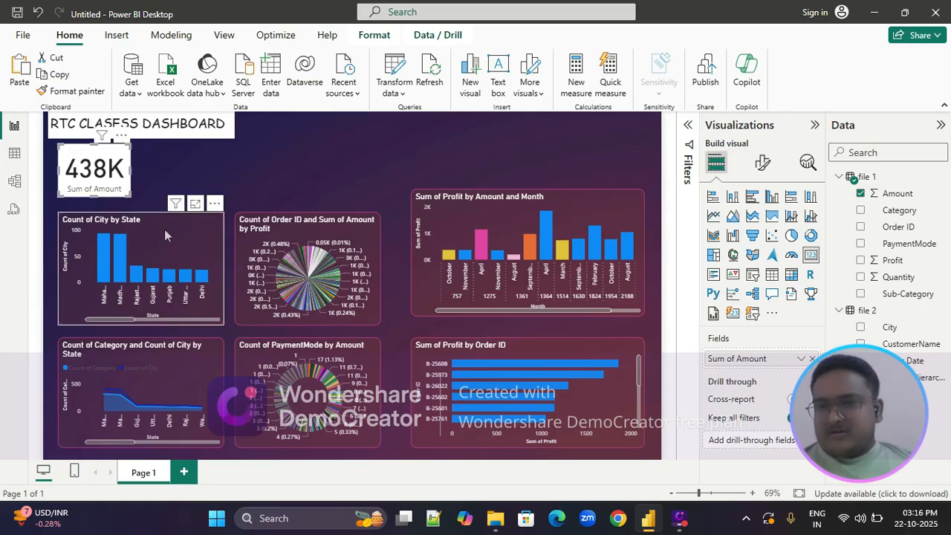
{"action": "left_click", "coordinate": [73, 91]}
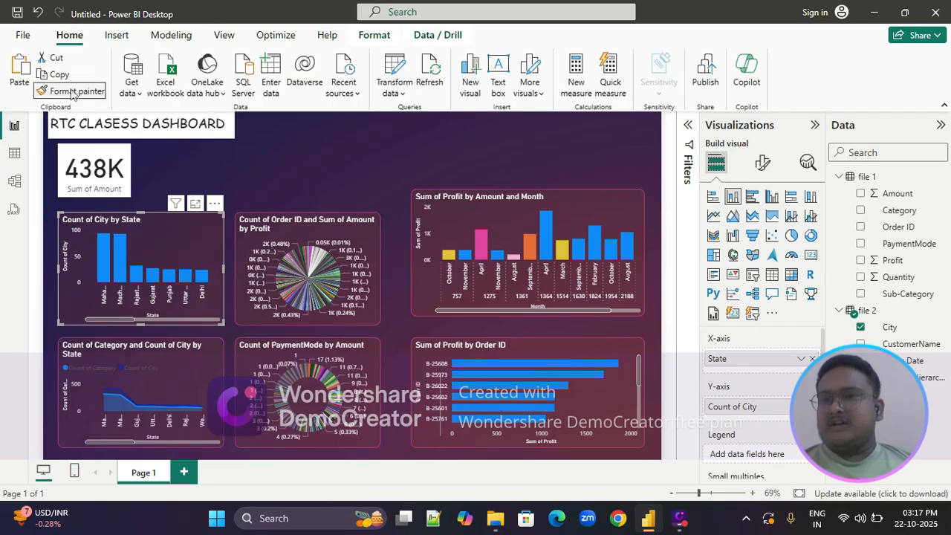
{"action": "left_click", "coordinate": [104, 153]}
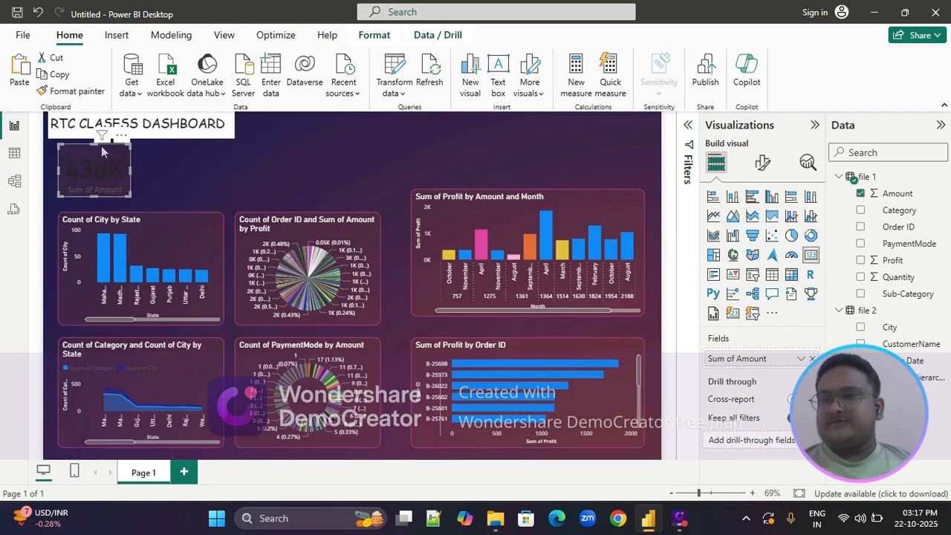
Set the callout value color of the Sum of Amount card to white
{"action": "left_click", "coordinate": [763, 165]}
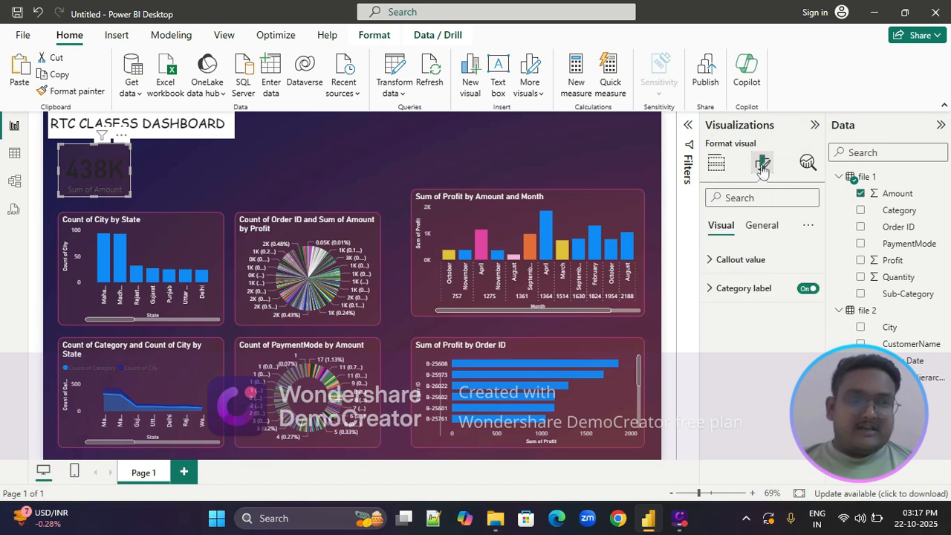
{"action": "left_click", "coordinate": [713, 261]}
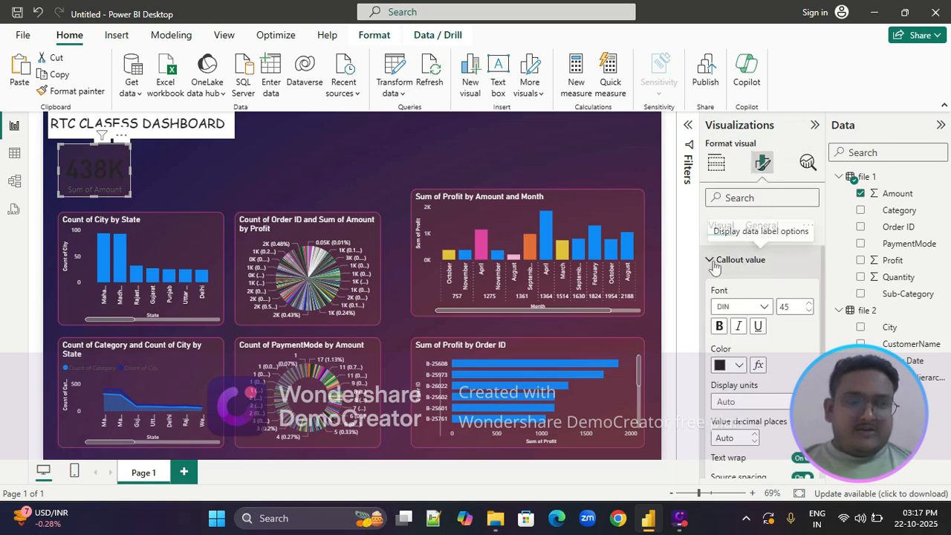
{"action": "left_click", "coordinate": [740, 366]}
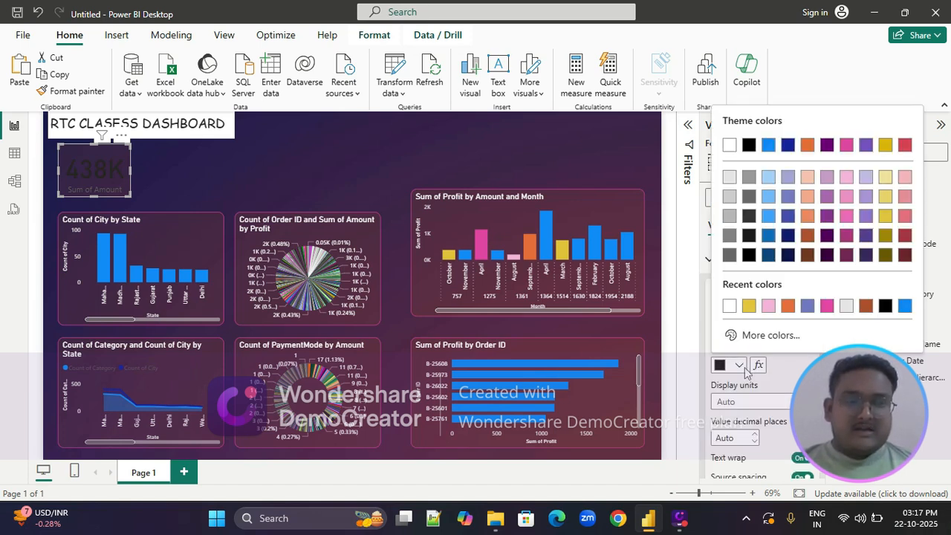
{"action": "left_click", "coordinate": [730, 146]}
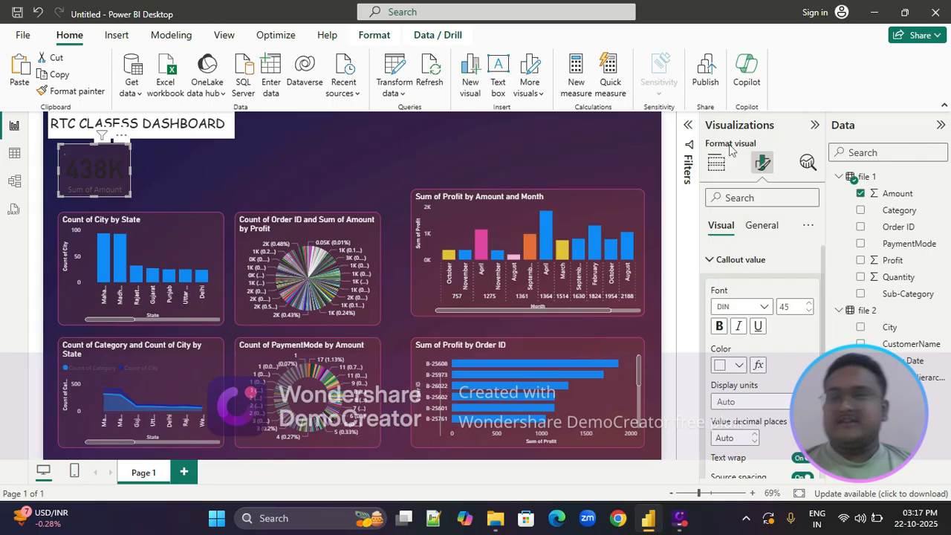
{"action": "left_click", "coordinate": [184, 180]}
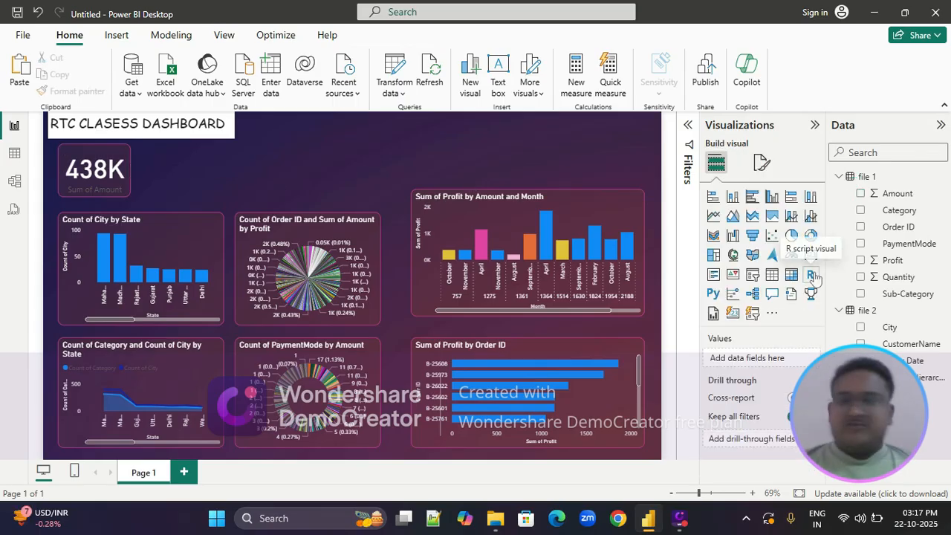
Duplicate the Sum of Amount card, place the copy beside it and change its field to Sum of Profit
{"action": "left_click", "coordinate": [108, 159]}
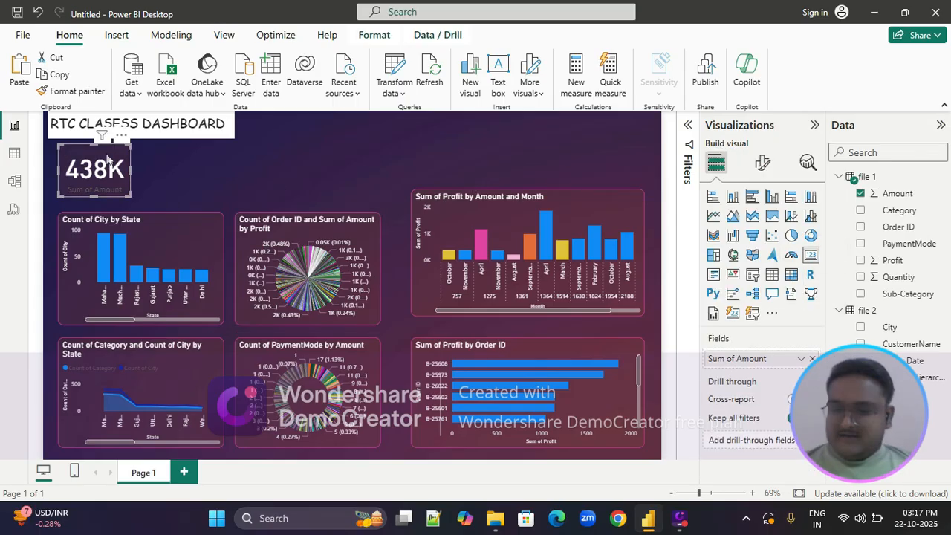
{"action": "key", "text": "ctrl+v"}
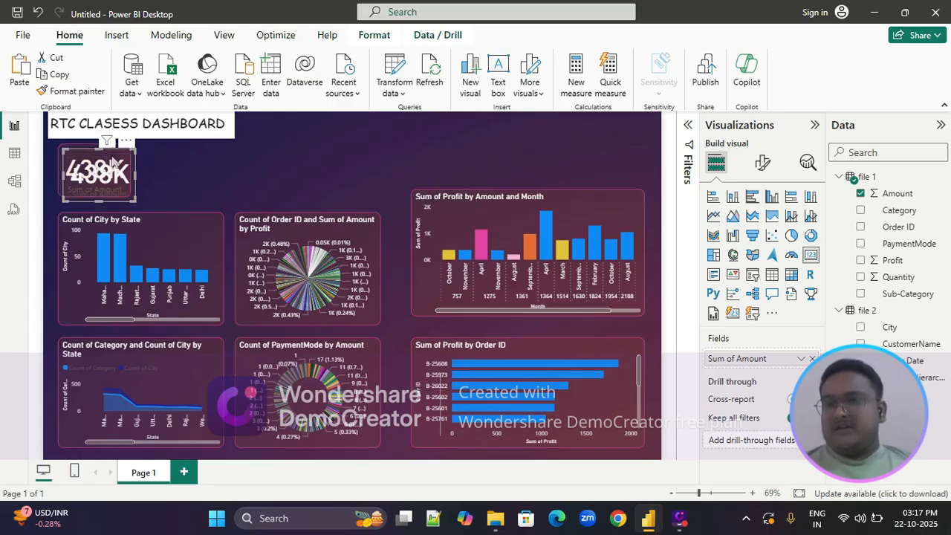
{"action": "left_click_drag", "start_coordinate": [115, 162], "coordinate": [198, 154]}
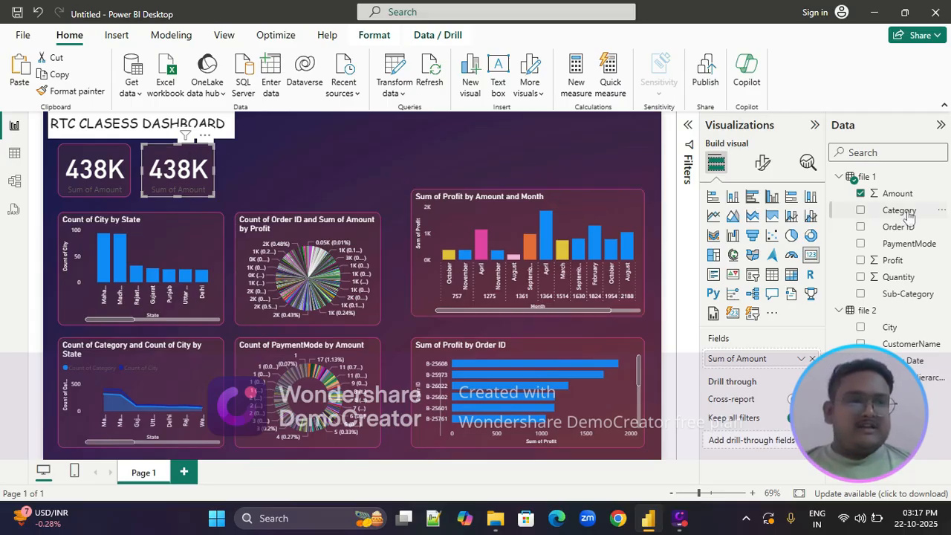
{"action": "left_click_drag", "start_coordinate": [901, 213], "coordinate": [756, 362]}
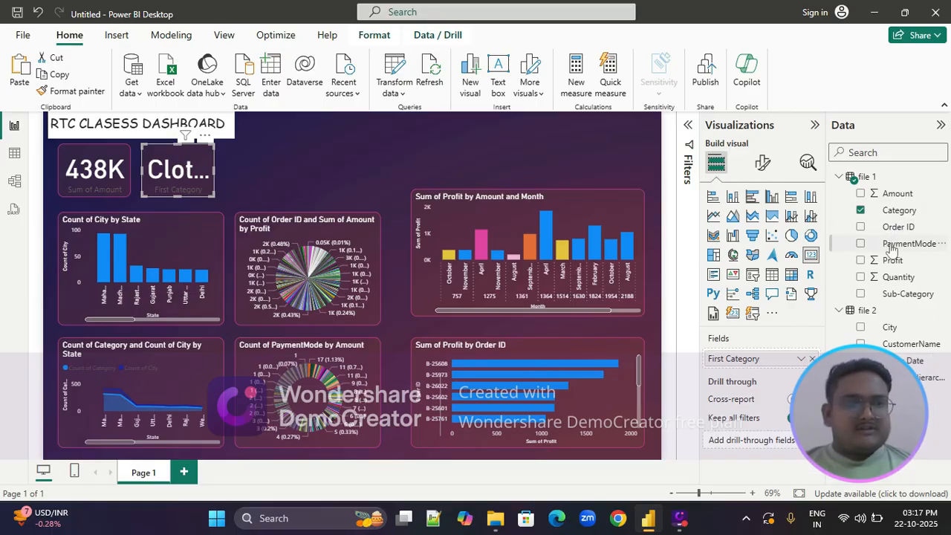
{"action": "left_click_drag", "start_coordinate": [877, 260], "coordinate": [769, 363]}
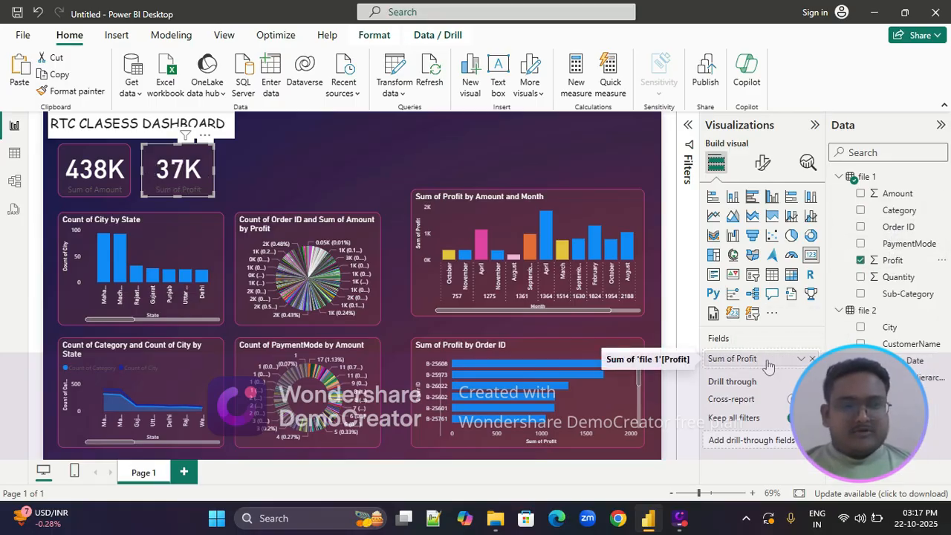
{"action": "left_click", "coordinate": [272, 187]}
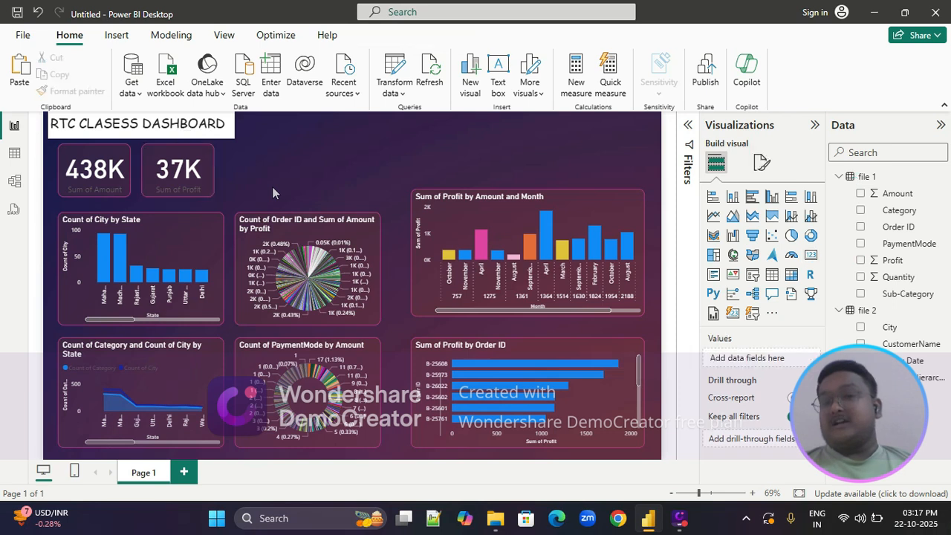
Duplicate the Sum of Profit card, place the copy next in the row and change its field to Sum of Quantity
{"action": "left_click", "coordinate": [199, 181]}
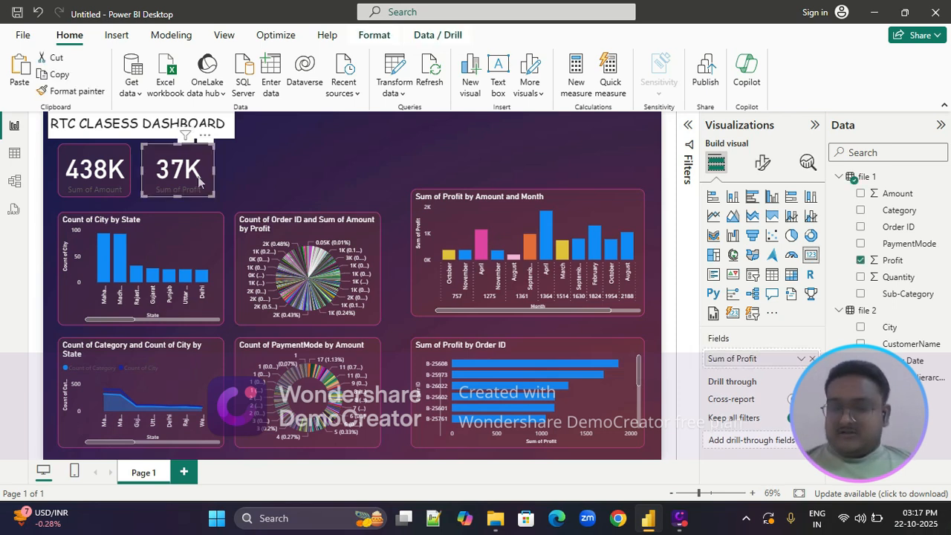
{"action": "key", "text": "ctrl+v"}
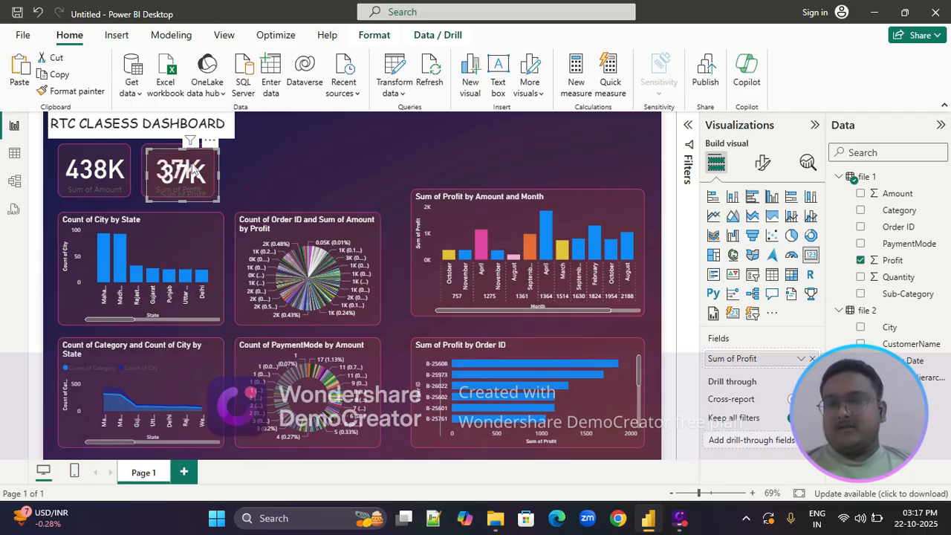
{"action": "left_click_drag", "start_coordinate": [192, 169], "coordinate": [272, 169]}
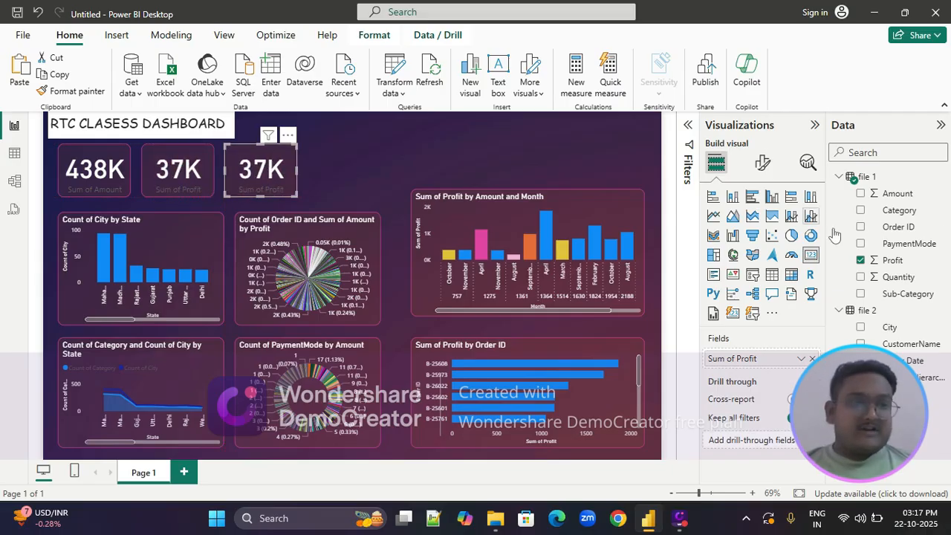
{"action": "left_click_drag", "start_coordinate": [897, 281], "coordinate": [746, 360]}
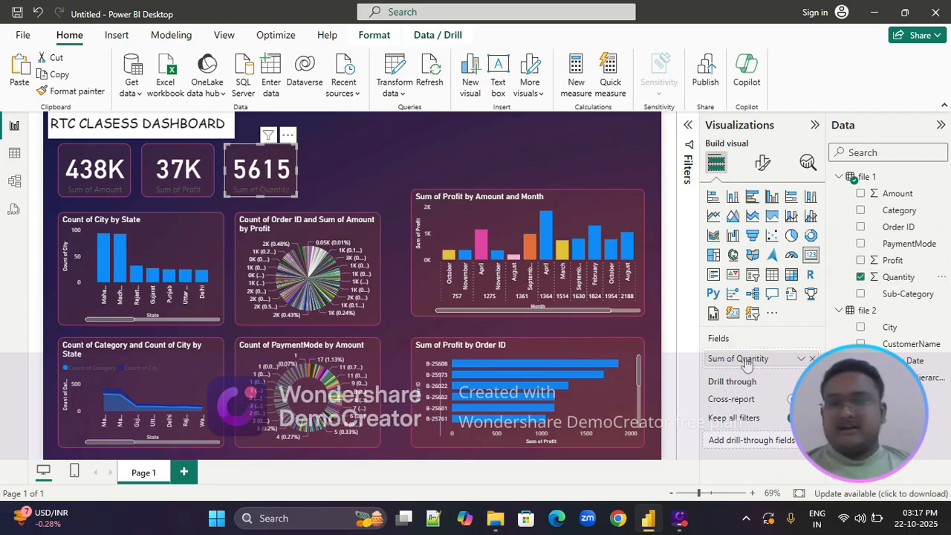
Duplicate the Sum of Quantity card, place the copy at the row's end and change its field to First PaymentMode
{"action": "left_click", "coordinate": [272, 170]}
{"action": "key", "text": "ctrl+c"}
{"action": "key", "text": "ctrl+v"}
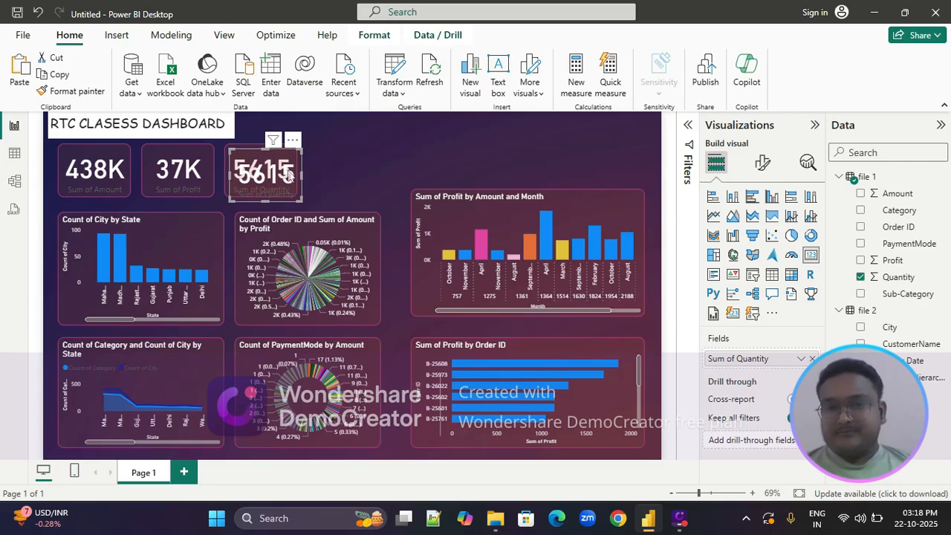
{"action": "left_click_drag", "start_coordinate": [290, 170], "coordinate": [365, 173]}
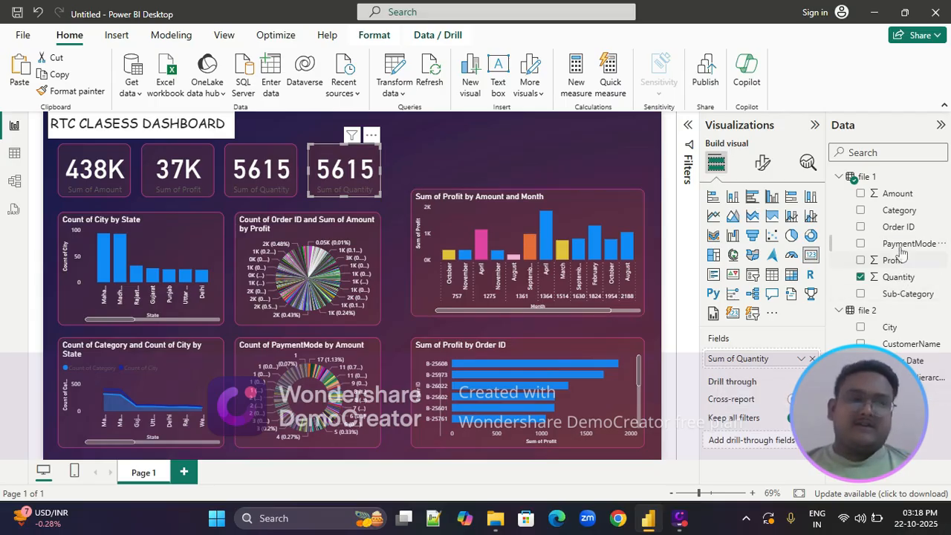
{"action": "left_click_drag", "start_coordinate": [903, 243], "coordinate": [759, 358]}
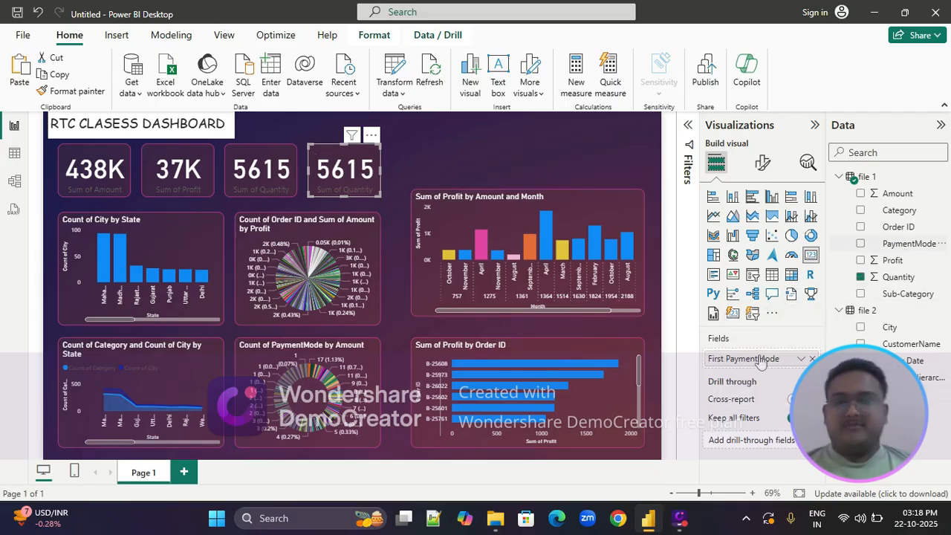
{"action": "left_click", "coordinate": [445, 160]}
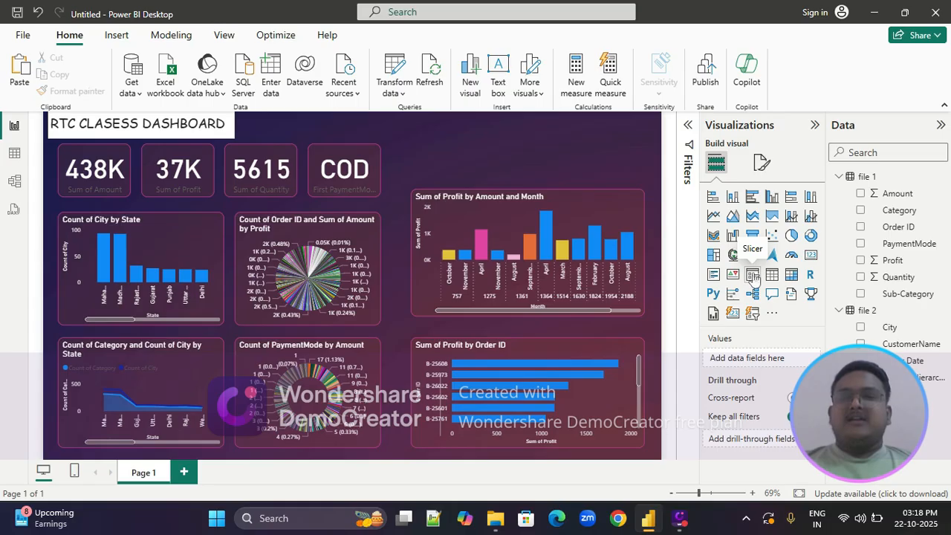
Extend the Sum of Profit by Amount and Month chart upward, raise its lower edge, and extend the Order ID profit chart up beneath it
{"action": "left_click", "coordinate": [497, 208]}
{"action": "left_click_drag", "start_coordinate": [531, 189], "coordinate": [531, 147]}
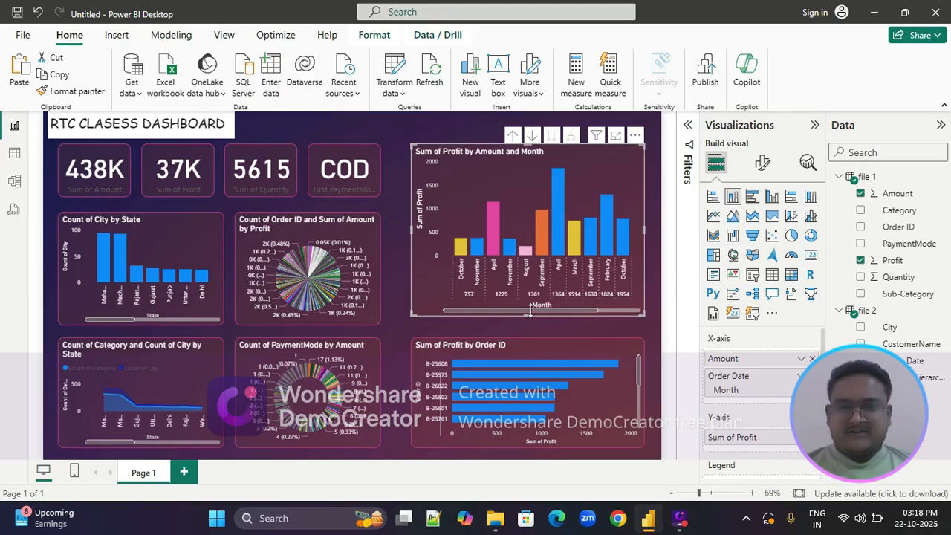
{"action": "left_click_drag", "start_coordinate": [531, 315], "coordinate": [530, 295]}
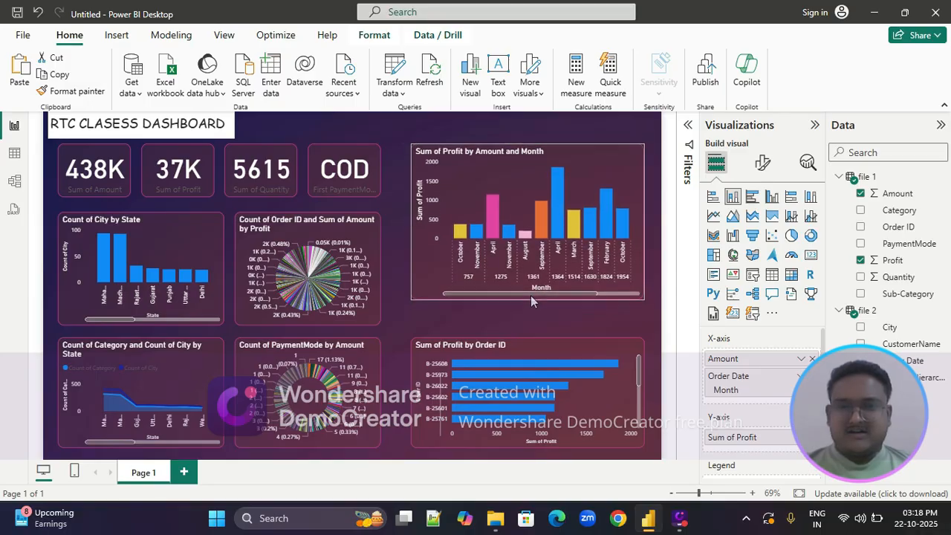
{"action": "left_click", "coordinate": [522, 349]}
{"action": "left_click_drag", "start_coordinate": [529, 339], "coordinate": [529, 311]}
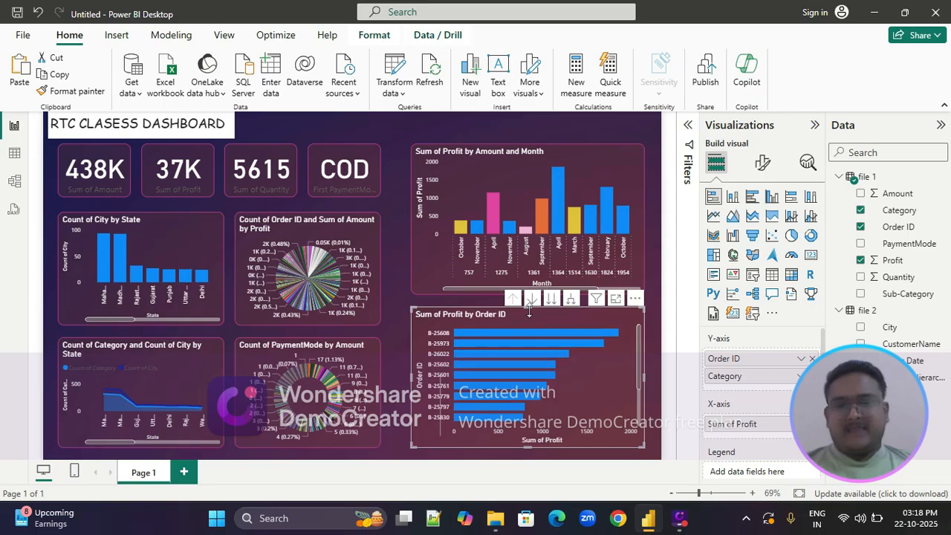
{"action": "left_click", "coordinate": [481, 192]}
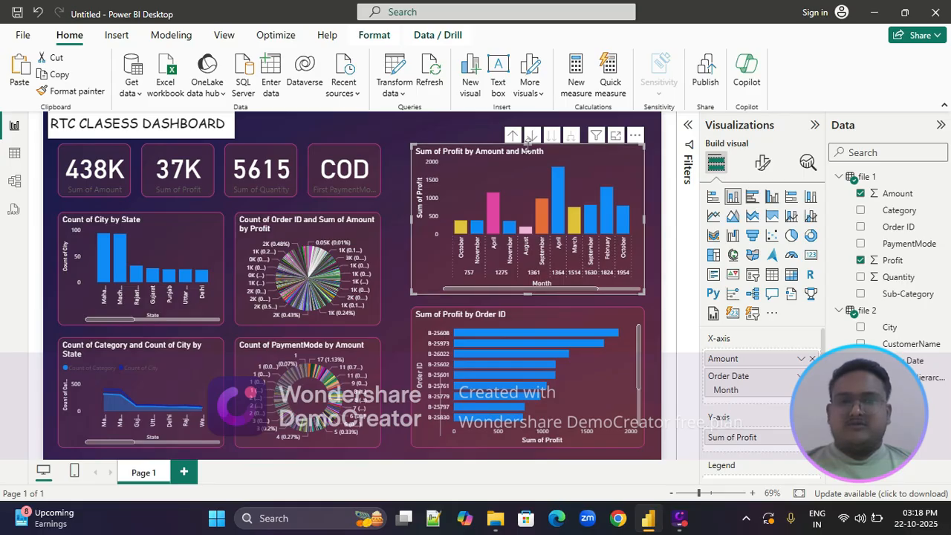
{"action": "left_click_drag", "start_coordinate": [530, 149], "coordinate": [530, 146]}
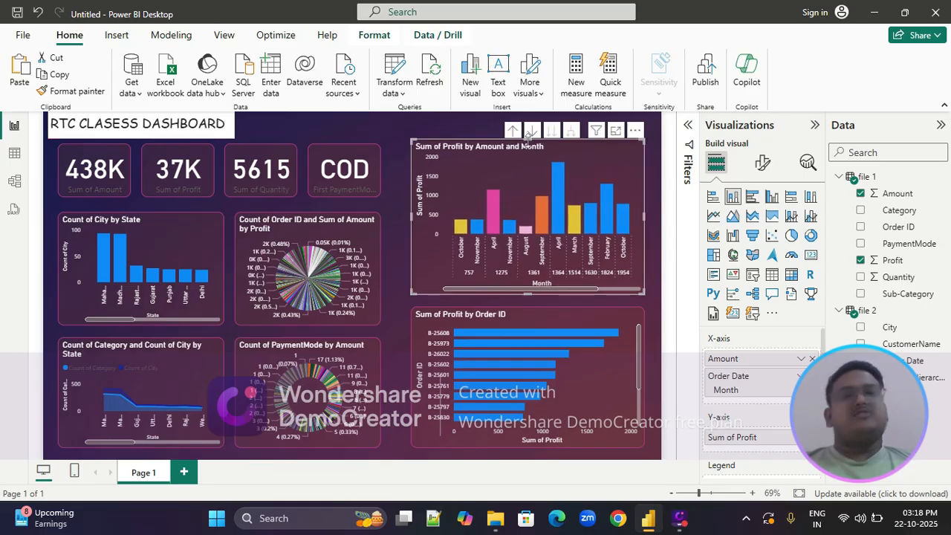
{"action": "left_click", "coordinate": [475, 124]}
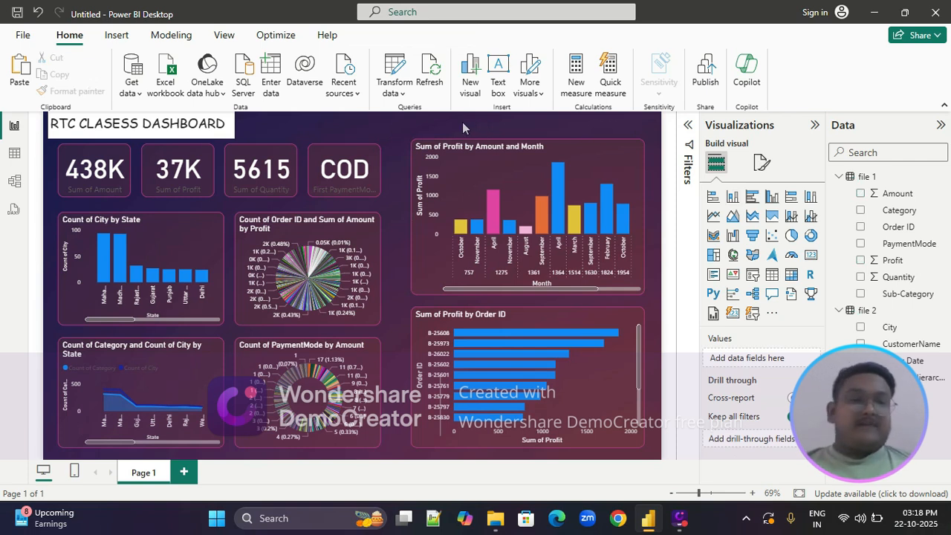
Add a slicer on the Order Date field from file 2, keeping only the Quarter level of its date hierarchy
{"action": "left_click", "coordinate": [754, 278]}
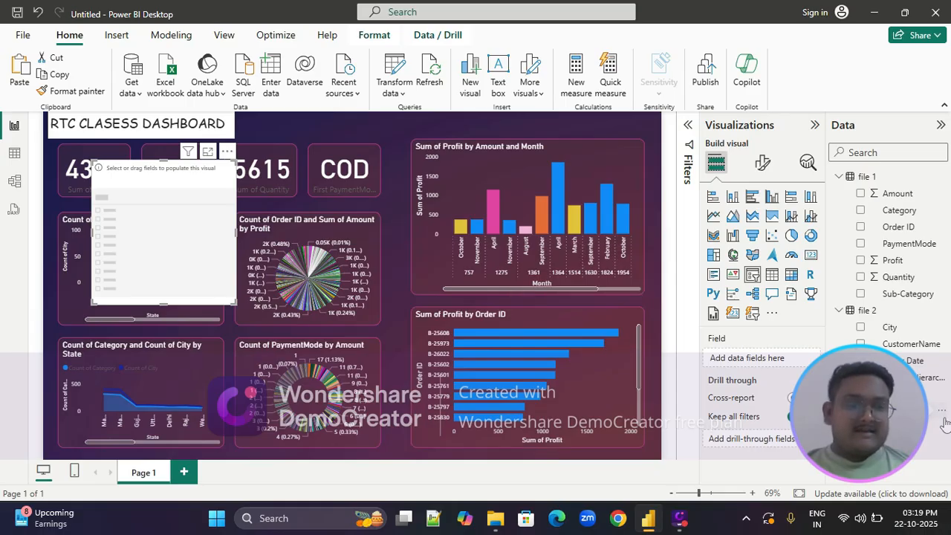
{"action": "left_click", "coordinate": [912, 360]}
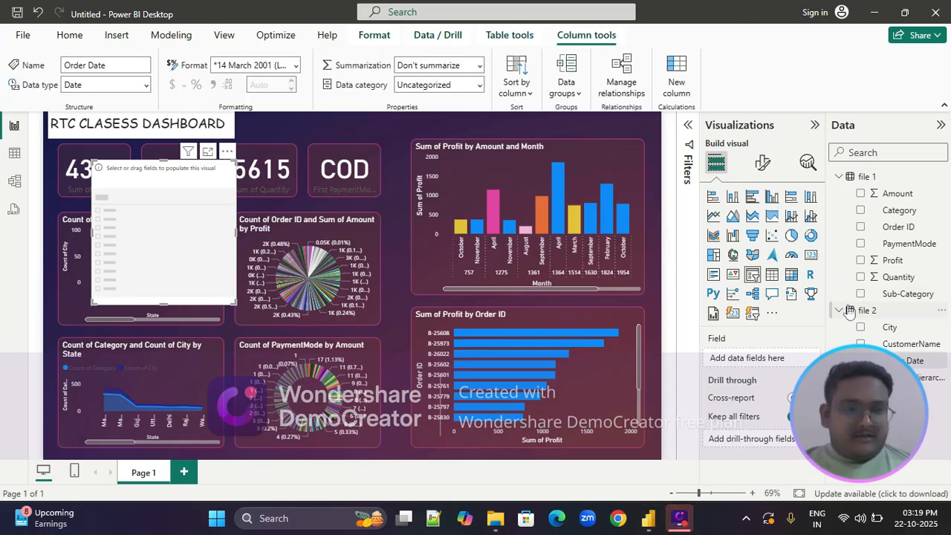
{"action": "left_click_drag", "start_coordinate": [910, 377], "coordinate": [773, 361]}
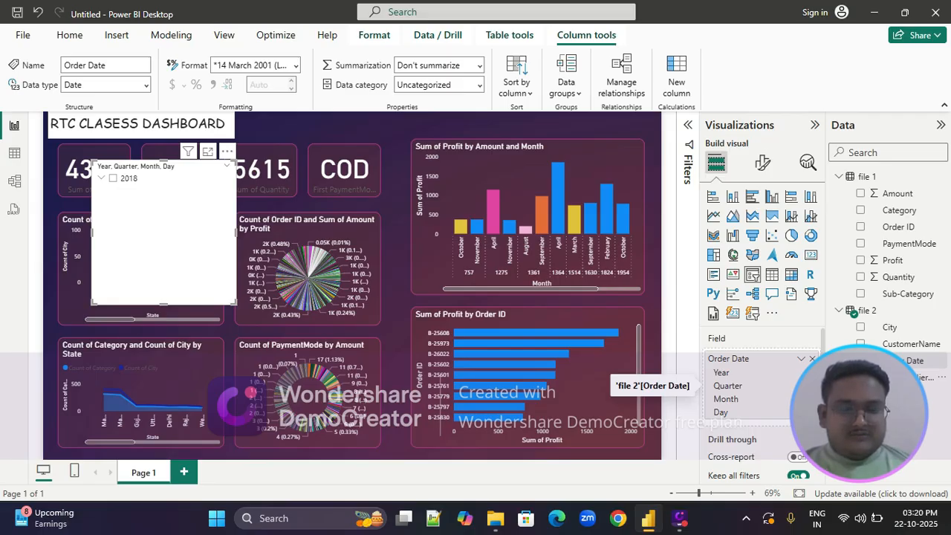
{"action": "left_click", "coordinate": [812, 372]}
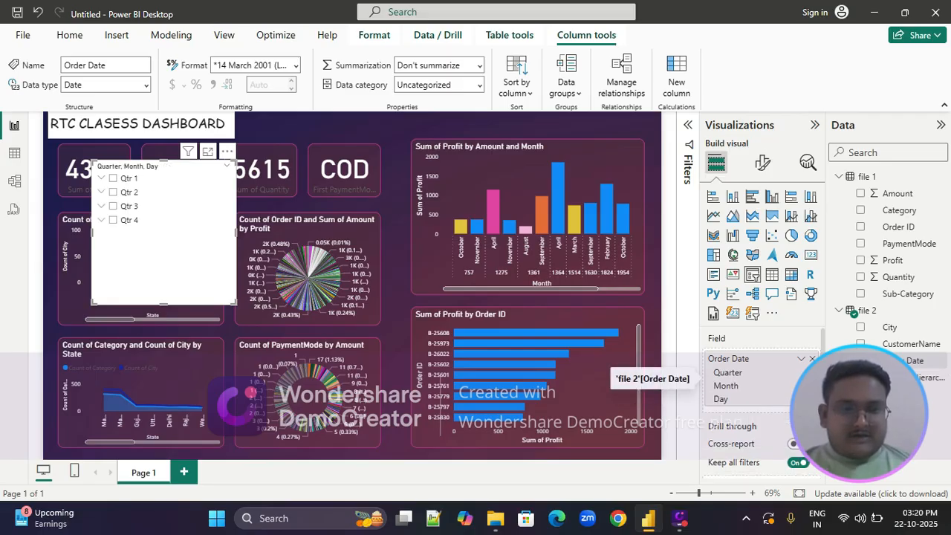
{"action": "left_click", "coordinate": [812, 386]}
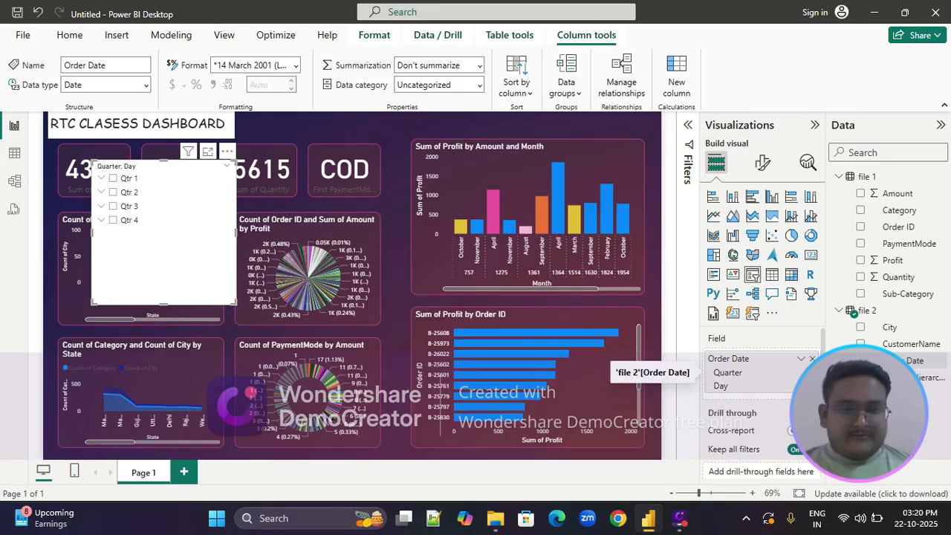
{"action": "left_click", "coordinate": [812, 386]}
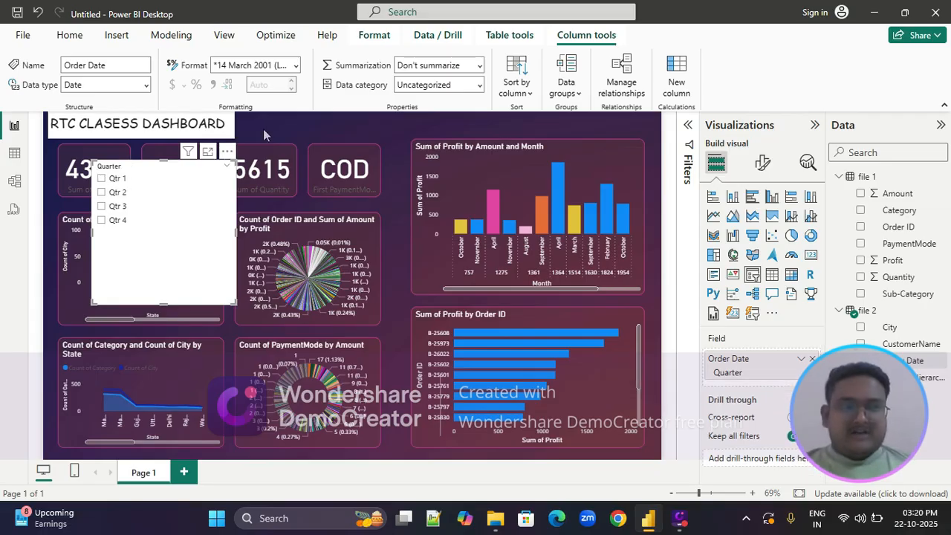
Set the quarter slicer's style to Tile
{"action": "left_click", "coordinate": [764, 163]}
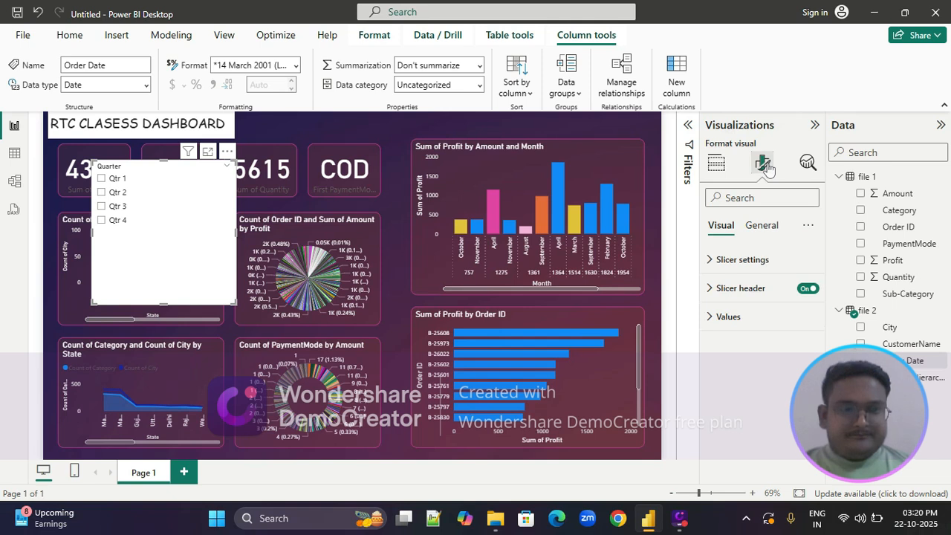
{"action": "left_click", "coordinate": [709, 261]}
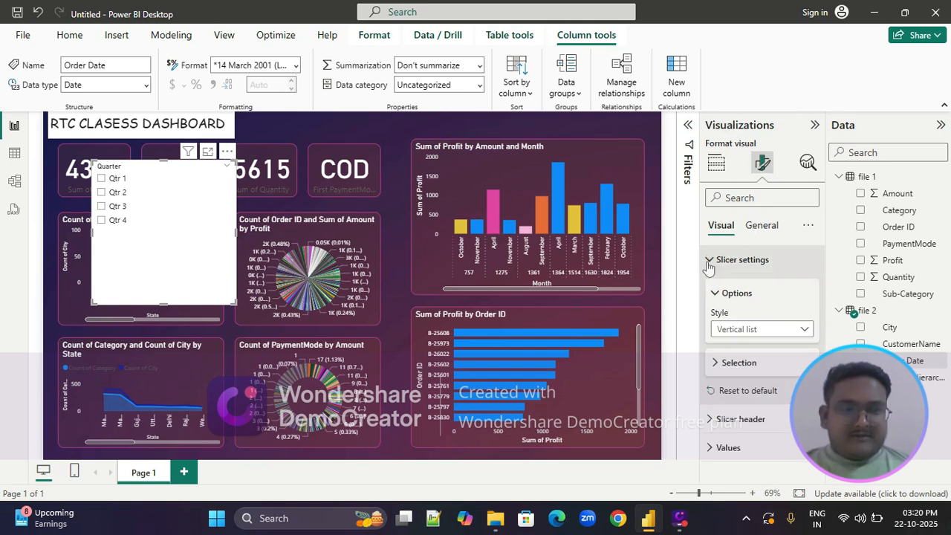
{"action": "left_click", "coordinate": [791, 328]}
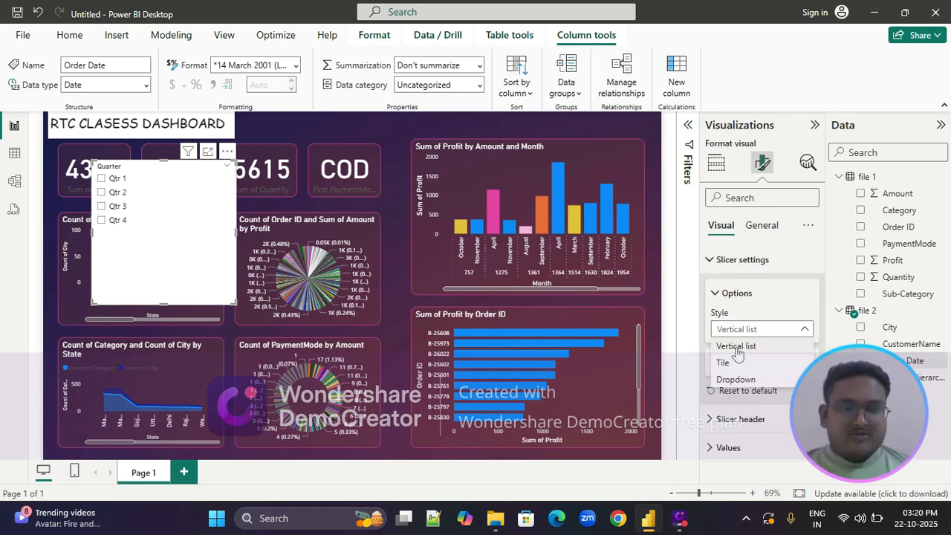
{"action": "left_click", "coordinate": [721, 367]}
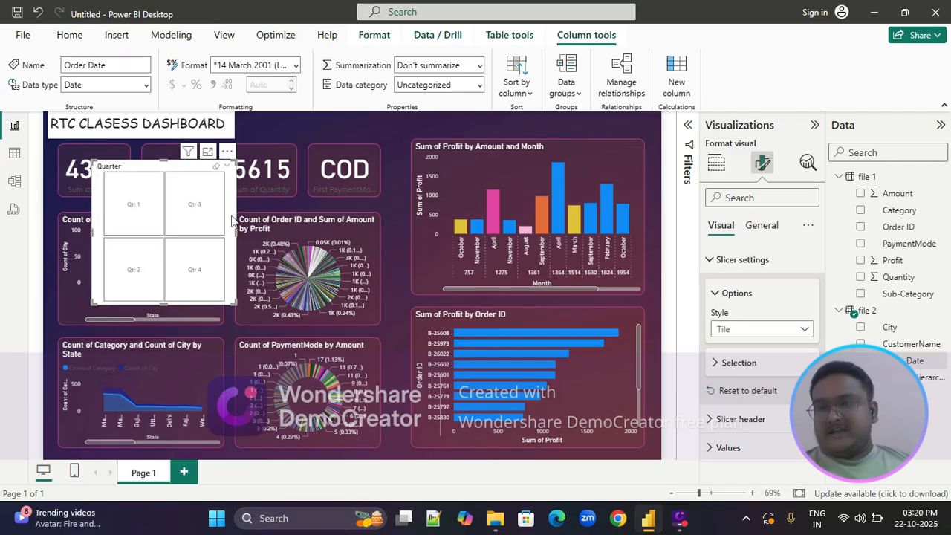
Flatten and widen the quarter slicer into a single row of tiles and place it beside the dashboard title, above the cards
{"action": "left_click_drag", "start_coordinate": [163, 303], "coordinate": [193, 199]}
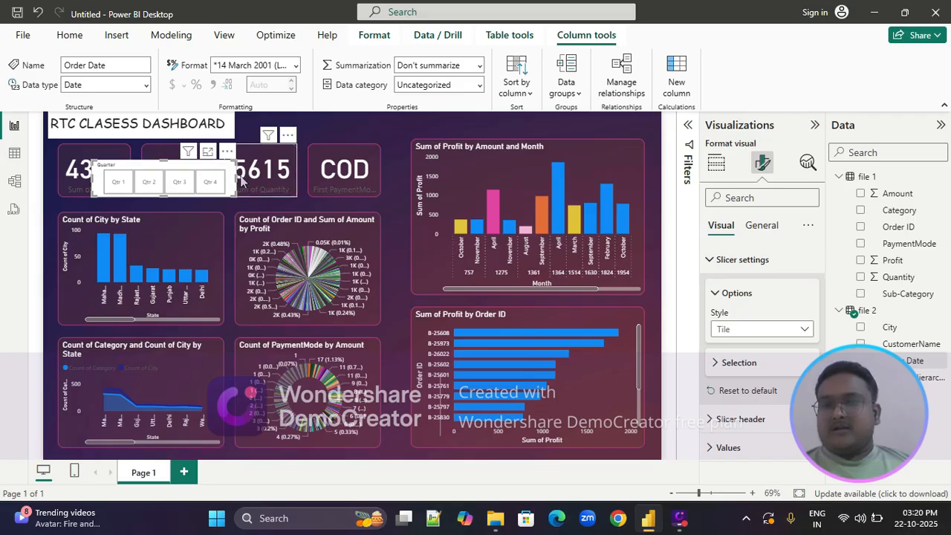
{"action": "left_click_drag", "start_coordinate": [233, 177], "coordinate": [271, 179]}
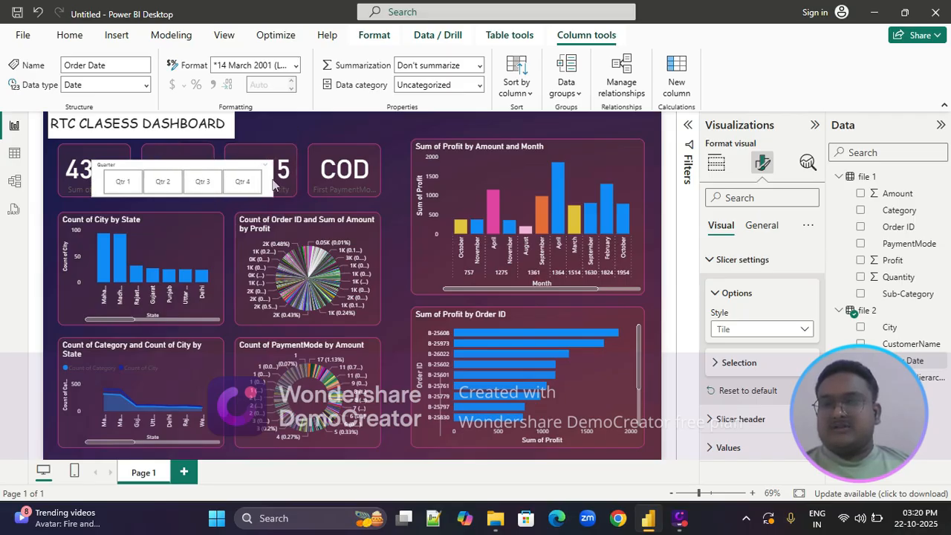
{"action": "left_click_drag", "start_coordinate": [183, 194], "coordinate": [339, 131]}
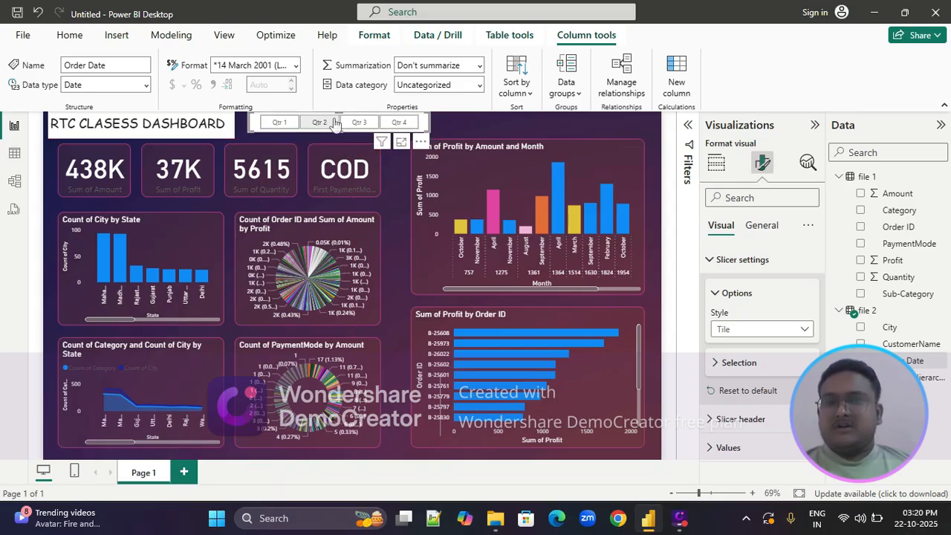
{"action": "left_click_drag", "start_coordinate": [255, 120], "coordinate": [255, 137]}
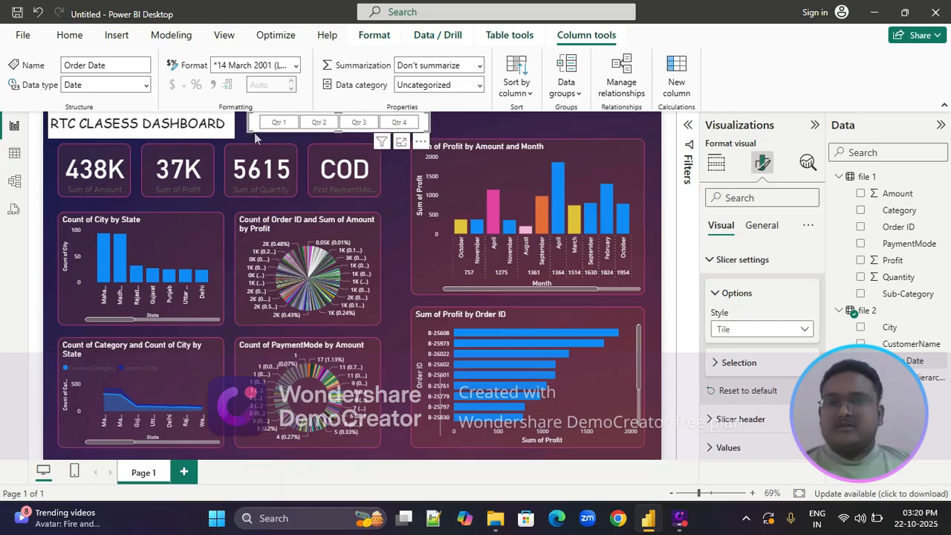
Lower the upper edge of the Sum of Profit by Amount and Month chart slightly and move the quarter slicer down a little
{"action": "left_click", "coordinate": [498, 166]}
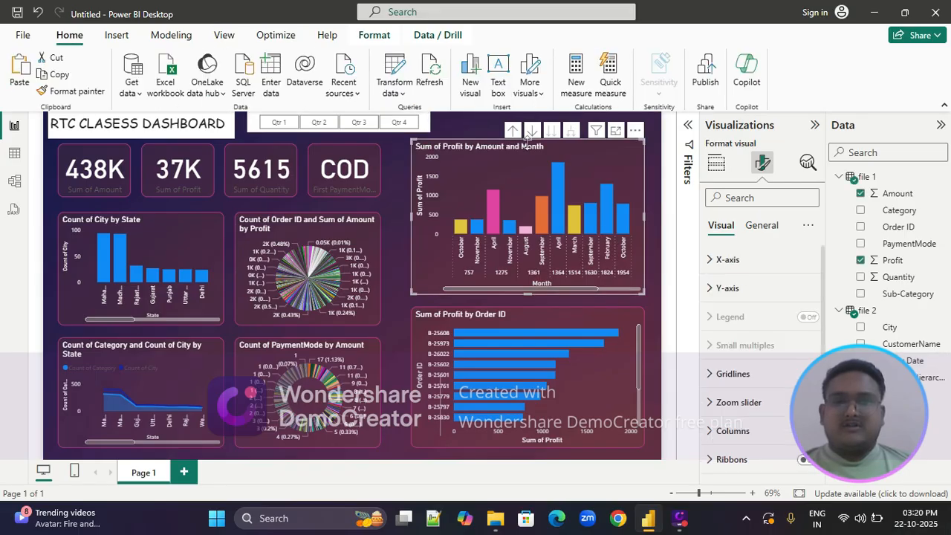
{"action": "left_click_drag", "start_coordinate": [528, 141], "coordinate": [527, 146]}
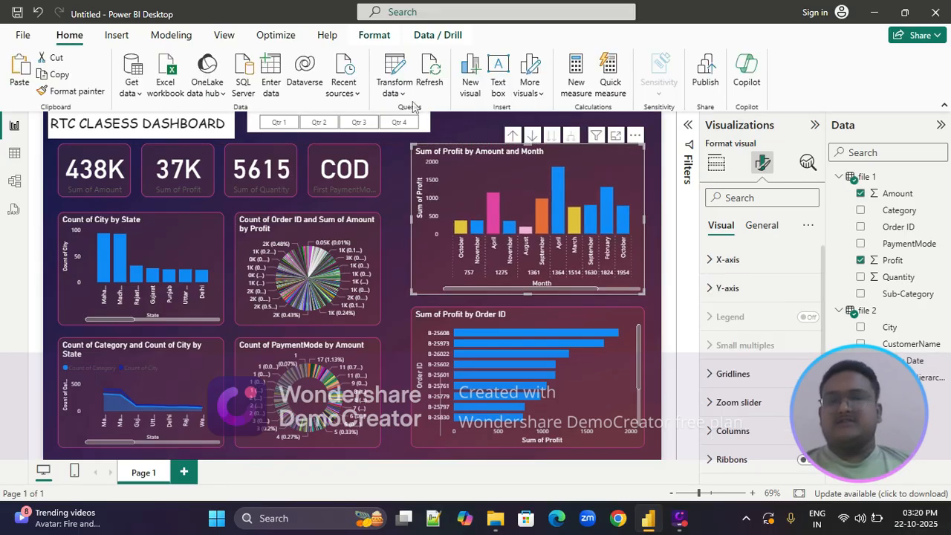
{"action": "left_click_drag", "start_coordinate": [423, 122], "coordinate": [424, 128]}
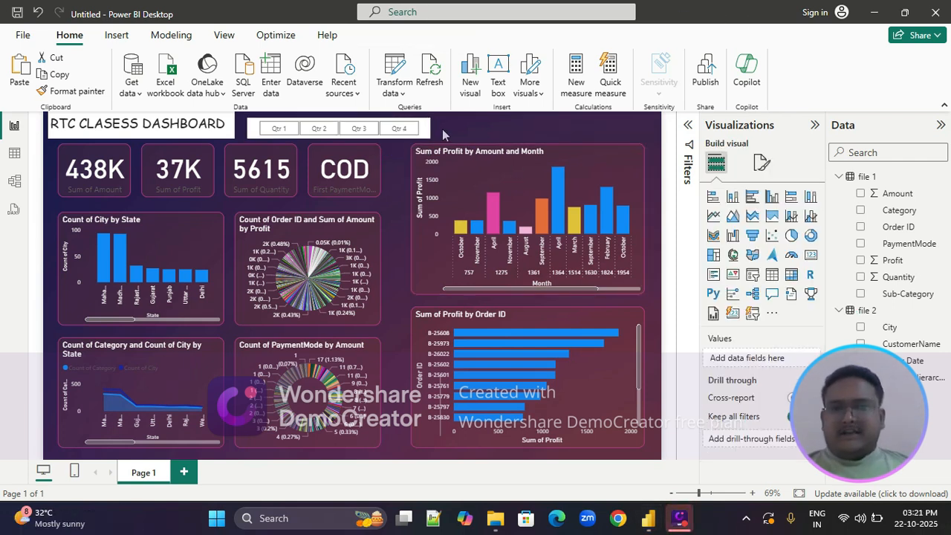
Duplicate the quarter slicer and place a narrower copy beside the original, above the Sum of Profit by Amount and Month chart
{"action": "left_click", "coordinate": [426, 128]}
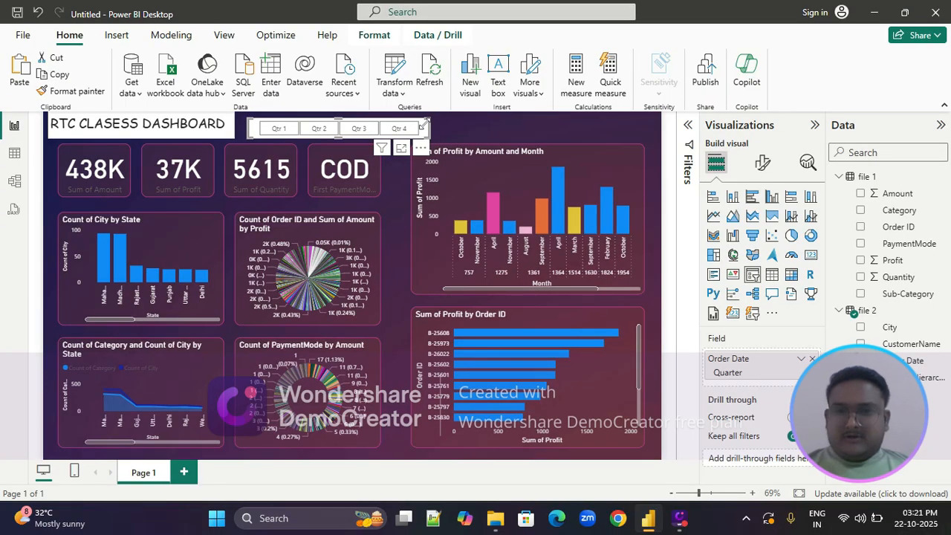
{"action": "mouse_move", "coordinate": [425, 128]}
{"action": "left_mouse_down"}
{"action": "mouse_move", "coordinate": [572, 133]}
{"action": "mouse_move", "coordinate": [429, 132]}
{"action": "left_mouse_up"}
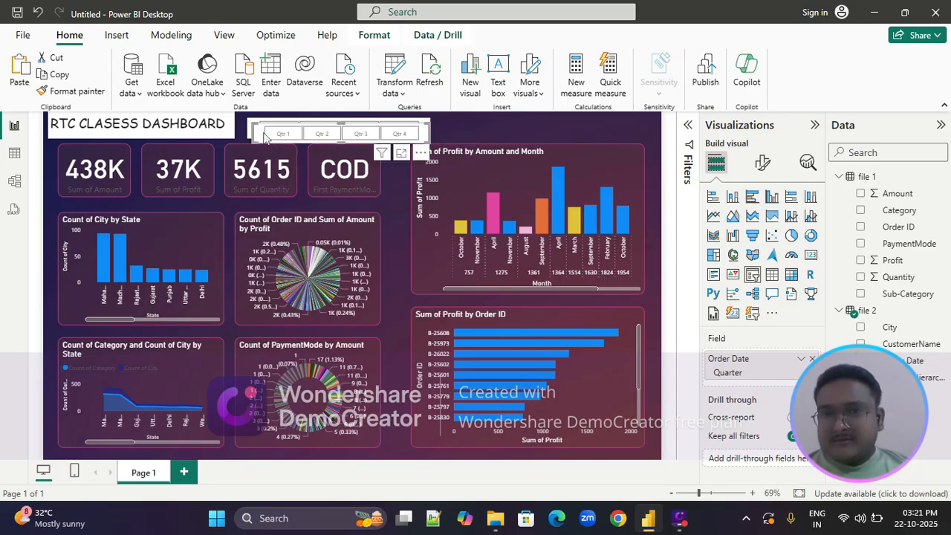
{"action": "left_click_drag", "start_coordinate": [254, 133], "coordinate": [451, 129]}
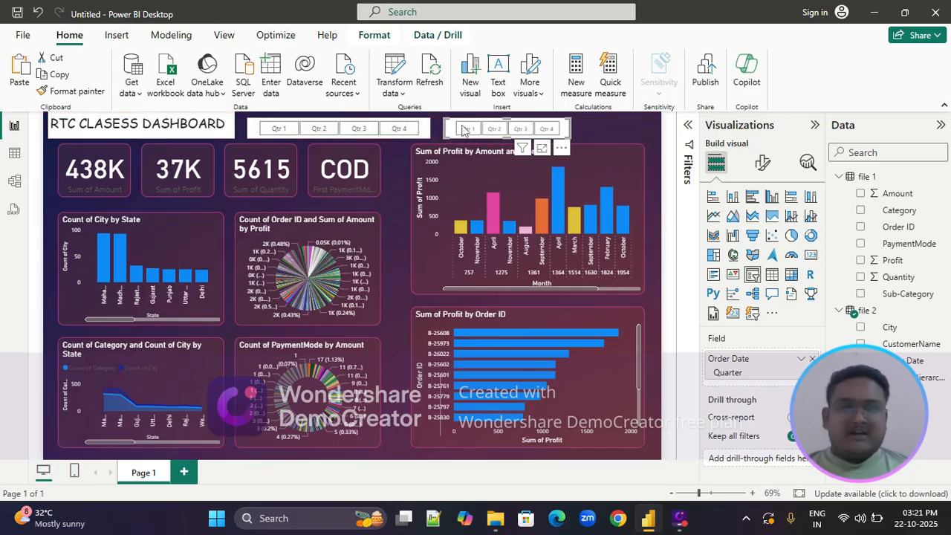
Set the duplicated slicer's style to Dropdown
{"action": "left_click", "coordinate": [761, 168]}
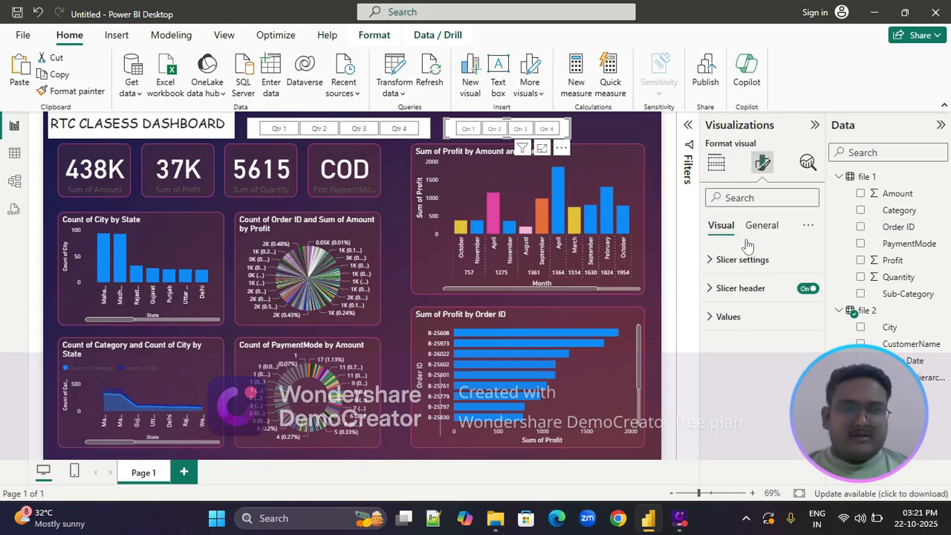
{"action": "left_click", "coordinate": [712, 260]}
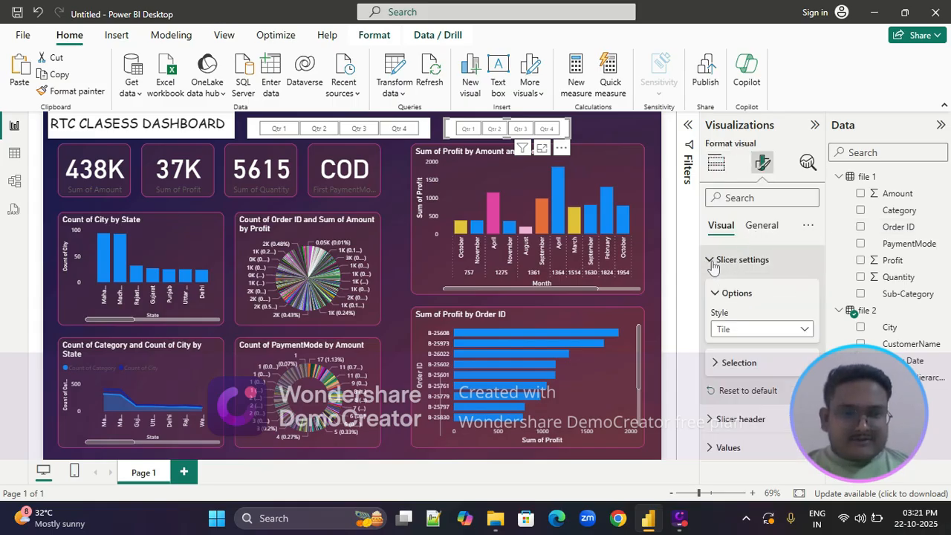
{"action": "left_click", "coordinate": [806, 330]}
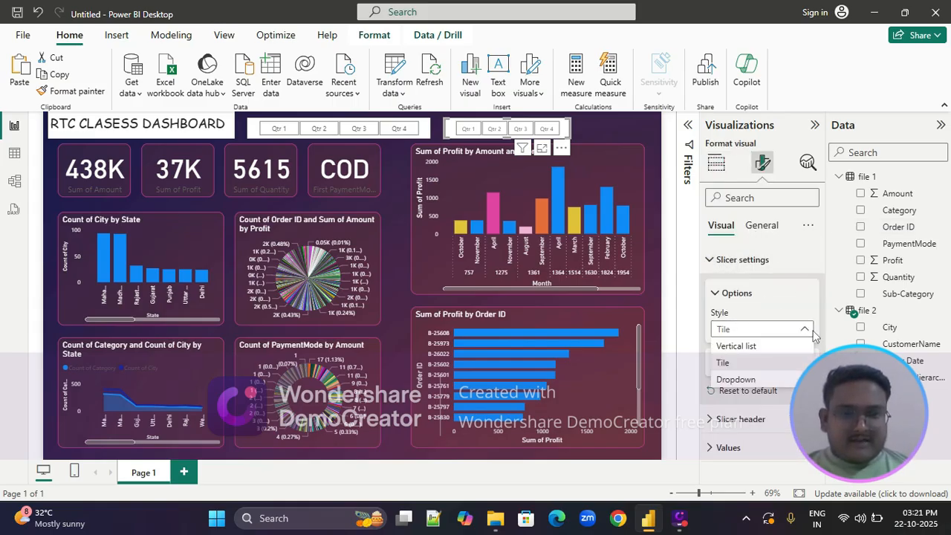
{"action": "left_click", "coordinate": [735, 379]}
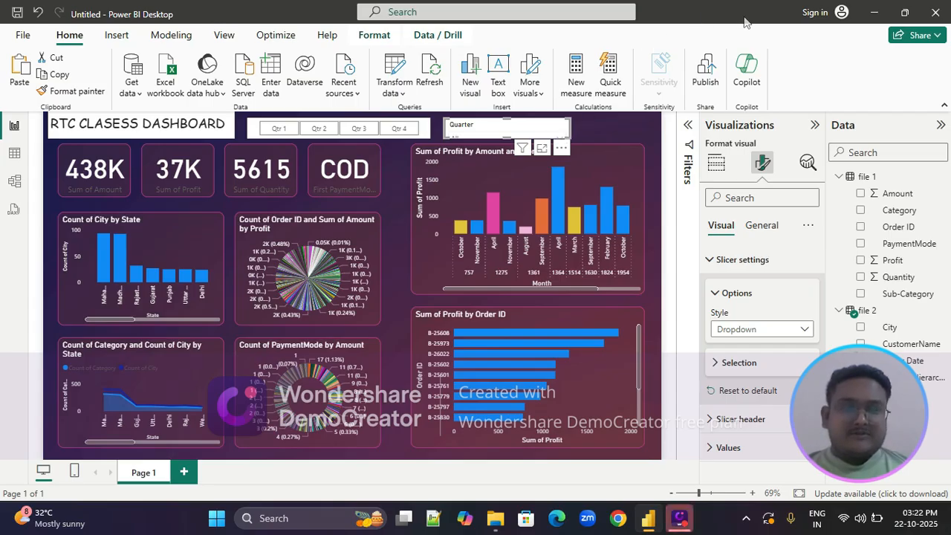
Replace the dropdown slicer's Order Date quarter field with State from file 2 and make the slicer slightly taller
{"action": "left_click", "coordinate": [716, 162]}
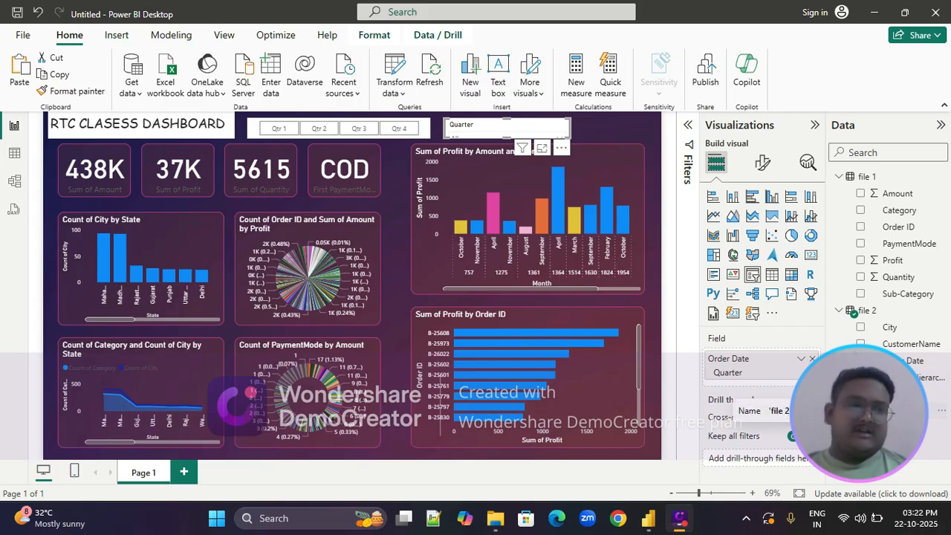
{"action": "left_click_drag", "start_coordinate": [773, 407], "coordinate": [742, 364]}
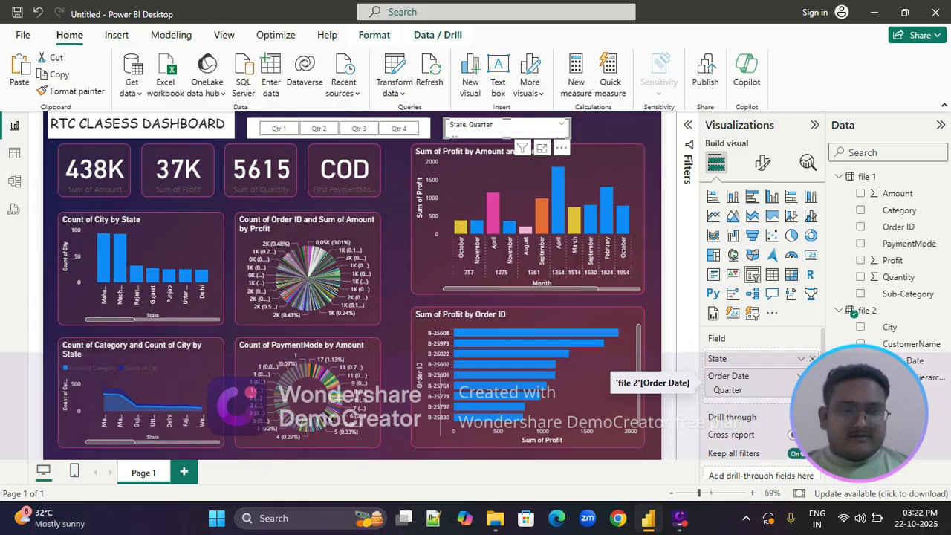
{"action": "left_click", "coordinate": [812, 376]}
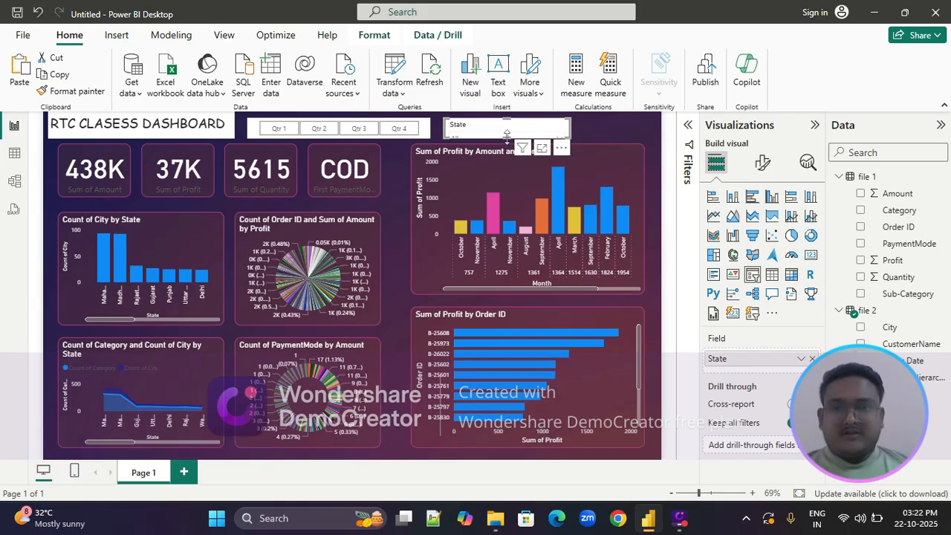
{"action": "left_click_drag", "start_coordinate": [506, 136], "coordinate": [508, 146]}
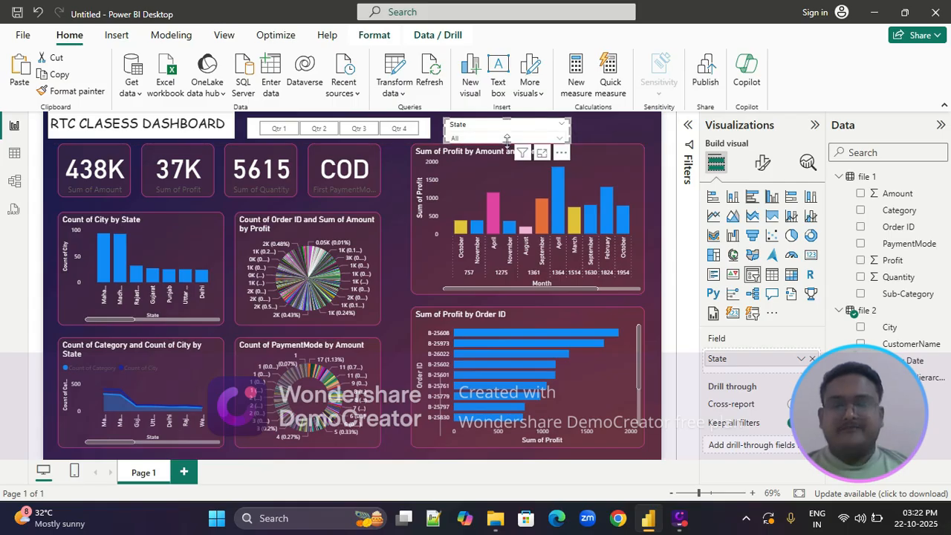
Try to copy the Sum of Profit by Amount and Month chart's formatting onto the State slicer with Format painter
{"action": "left_click", "coordinate": [588, 174]}
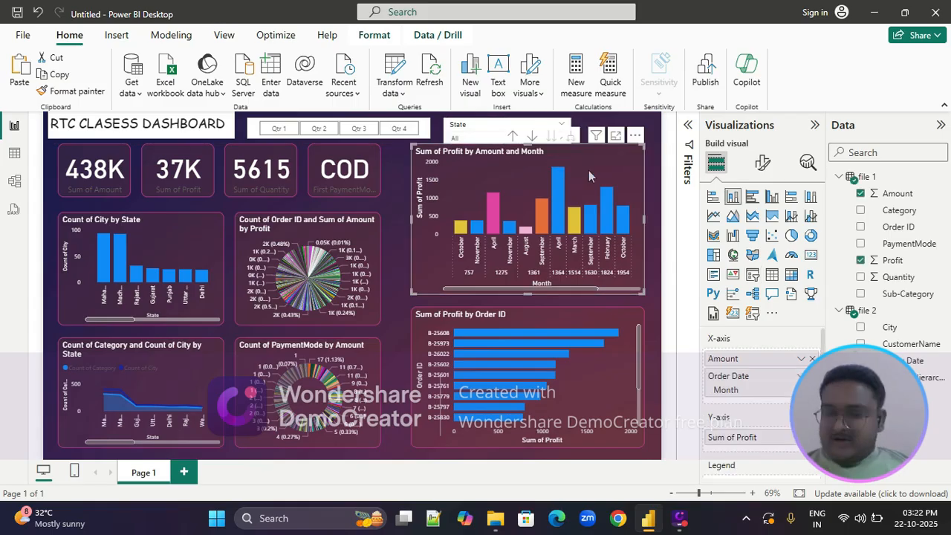
{"action": "left_click", "coordinate": [80, 92]}
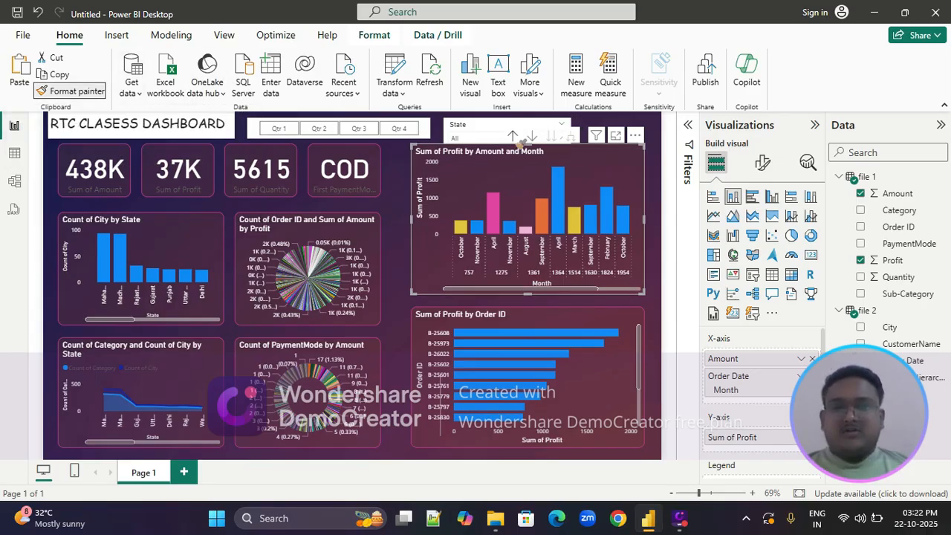
{"action": "left_click", "coordinate": [480, 124]}
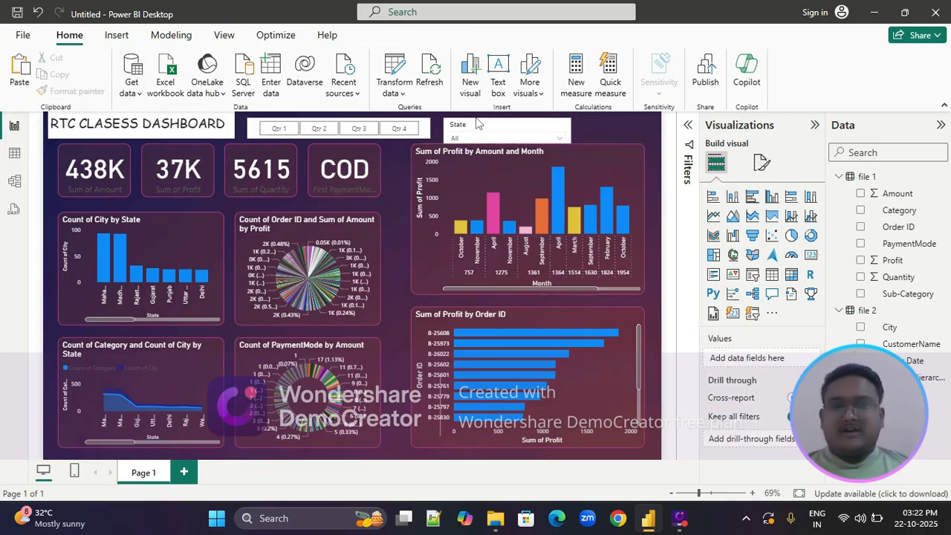
Apply the Sum of Profit by Amount and Month chart's formatting to the quarter slicer with Format painter
{"action": "left_click", "coordinate": [465, 161]}
{"action": "left_click", "coordinate": [64, 91]}
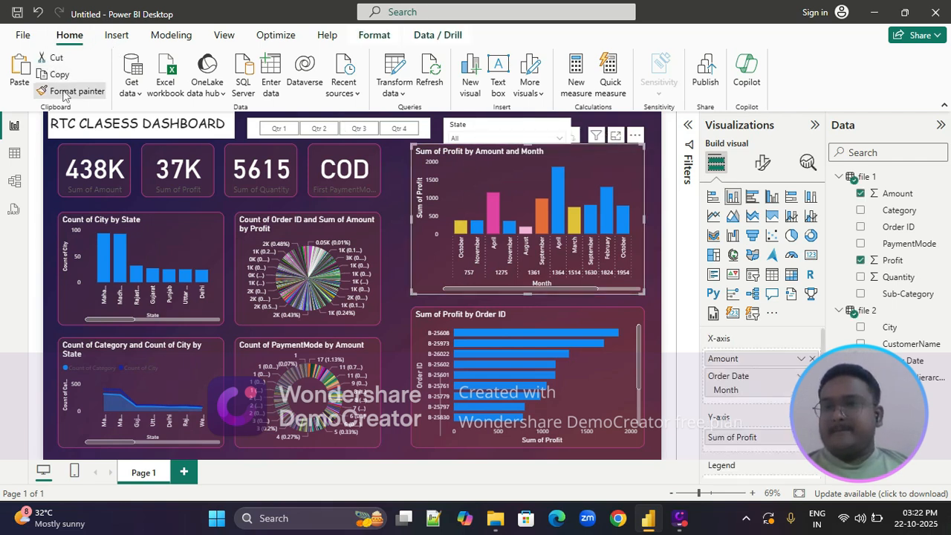
{"action": "left_click", "coordinate": [420, 128]}
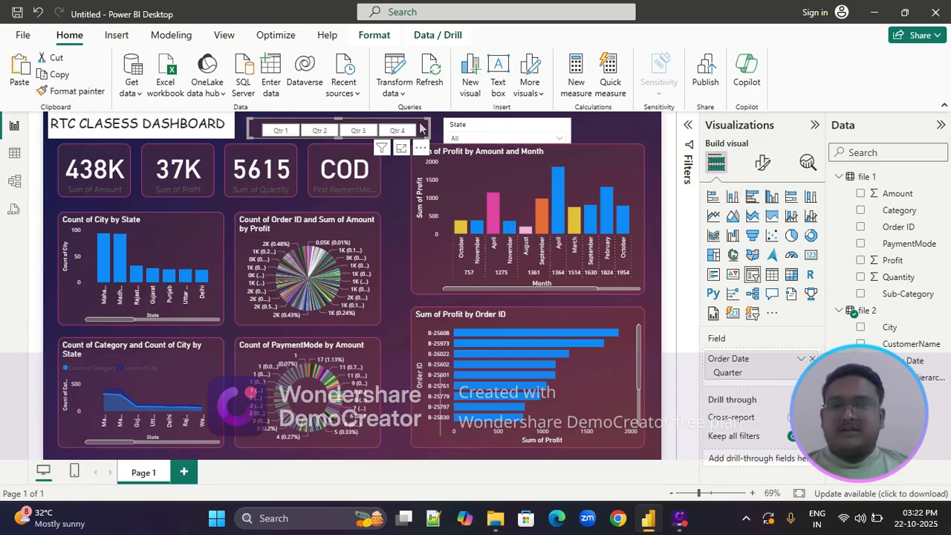
Widen the State slicer to the right and lower the upper edge of the Sum of Profit by Amount and Month chart beneath it
{"action": "left_click", "coordinate": [531, 131]}
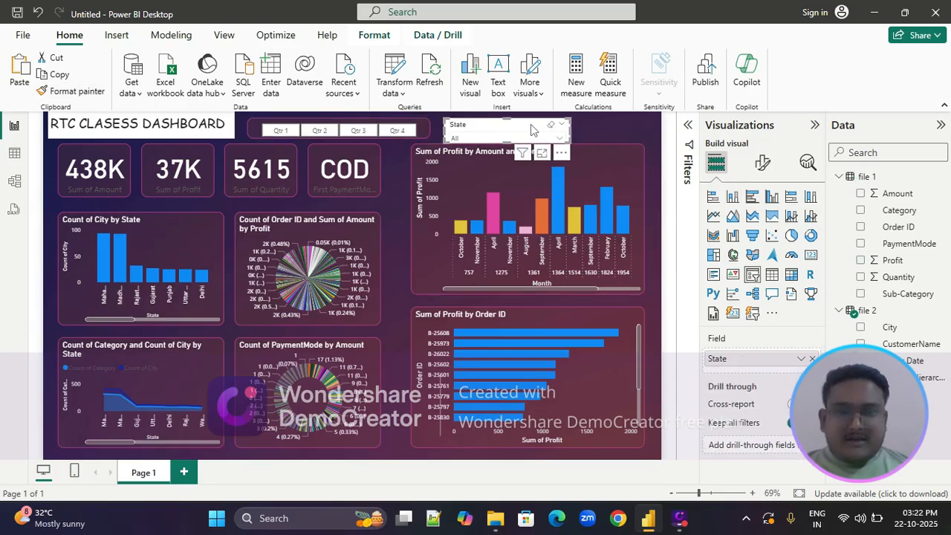
{"action": "left_click_drag", "start_coordinate": [571, 132], "coordinate": [624, 132]}
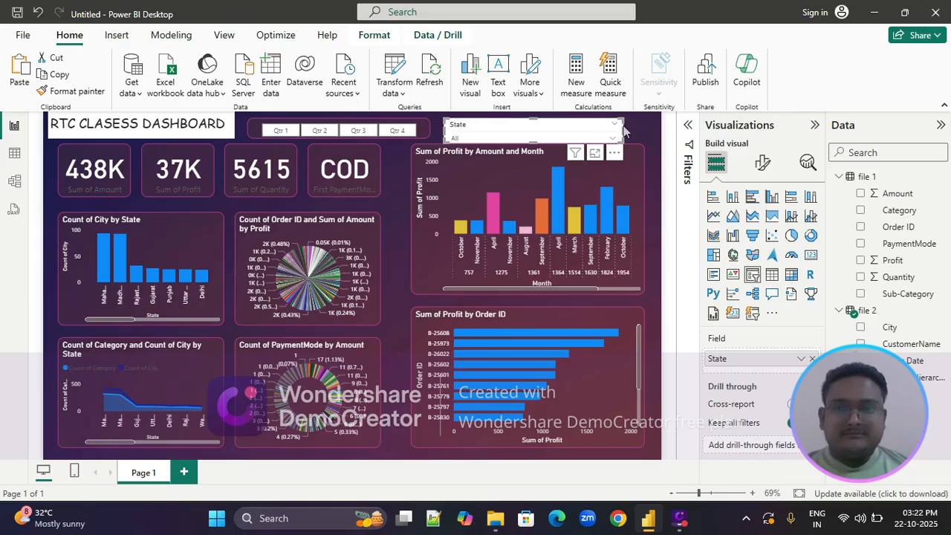
{"action": "left_click", "coordinate": [520, 167]}
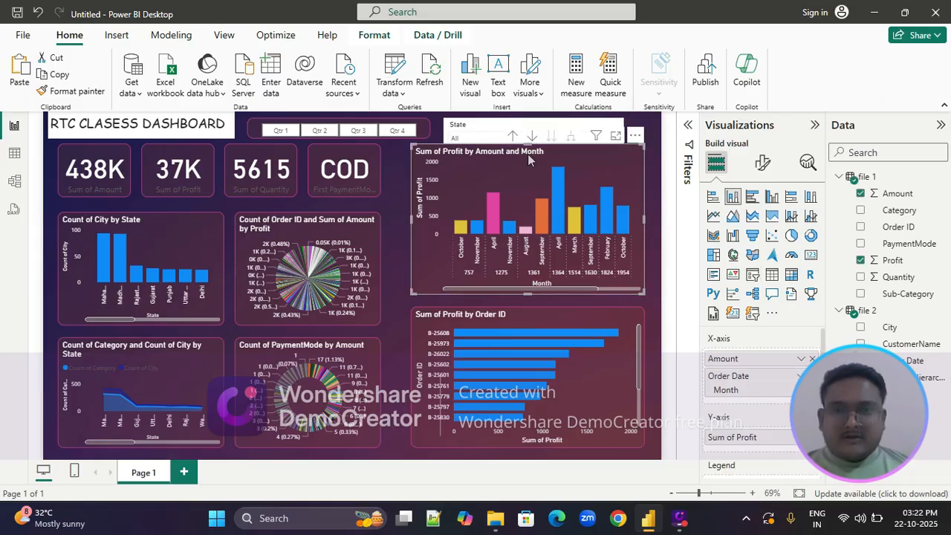
{"action": "left_click_drag", "start_coordinate": [528, 145], "coordinate": [529, 152]}
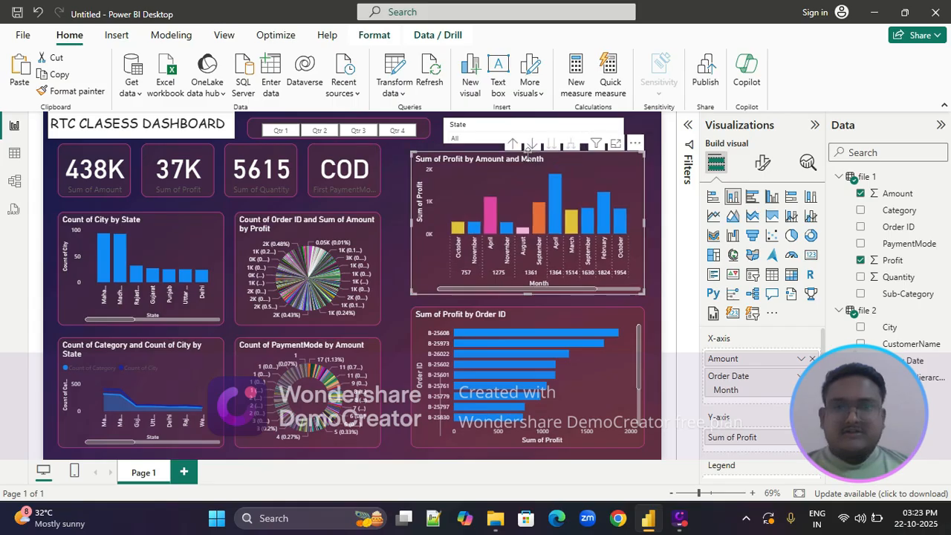
Try again to transfer the profit chart's formatting to the widened State slicer with Format painter
{"action": "left_click", "coordinate": [512, 125]}
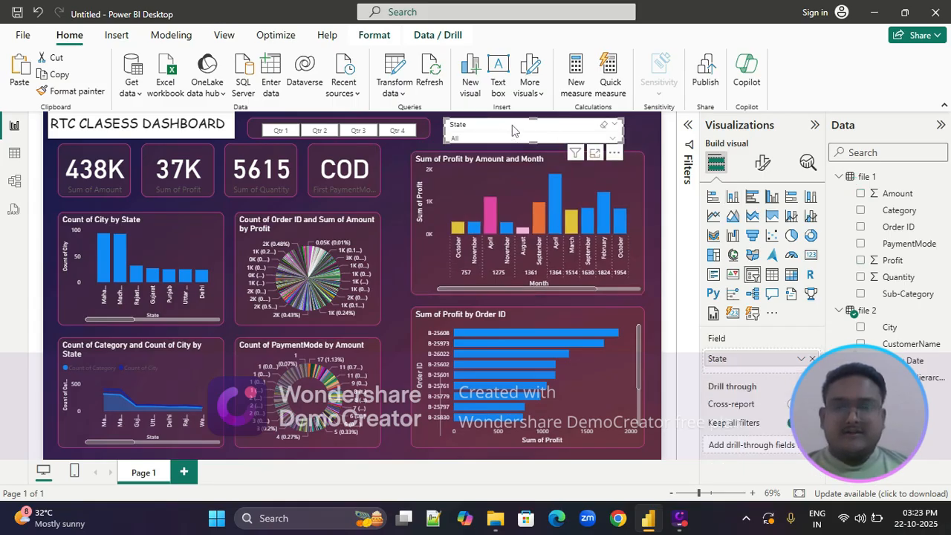
{"action": "left_click", "coordinate": [509, 172]}
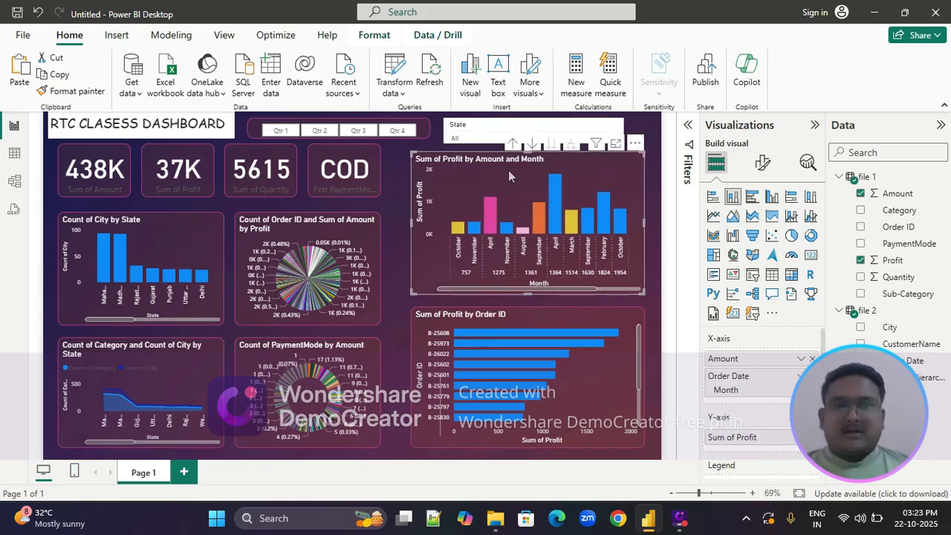
{"action": "left_click", "coordinate": [60, 93]}
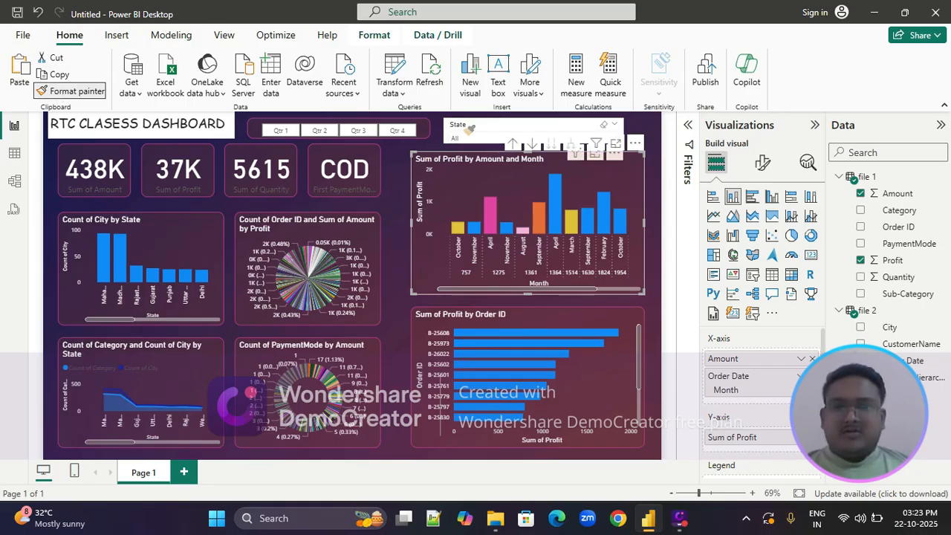
{"action": "left_click", "coordinate": [603, 121]}
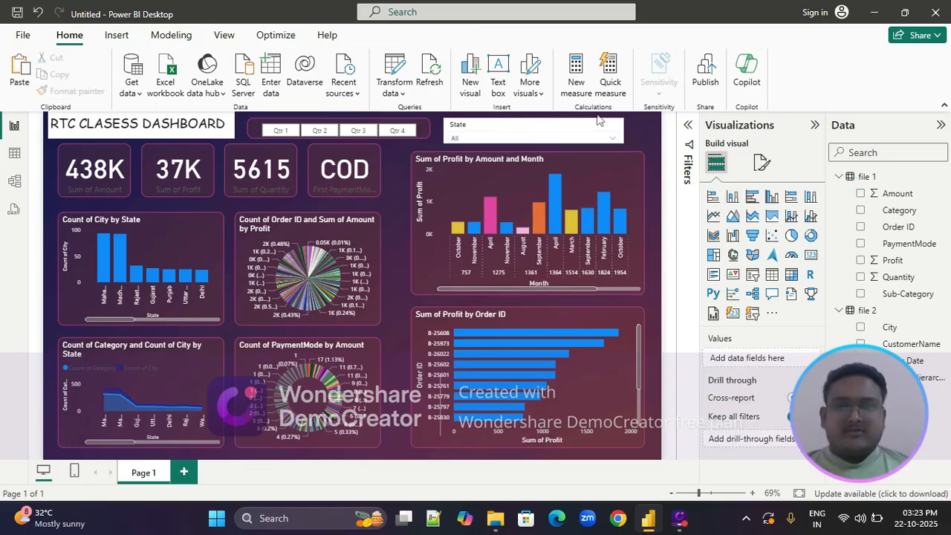
Narrow the State slicer slightly from its left edge and clear the selection on the canvas
{"action": "left_click", "coordinate": [448, 135]}
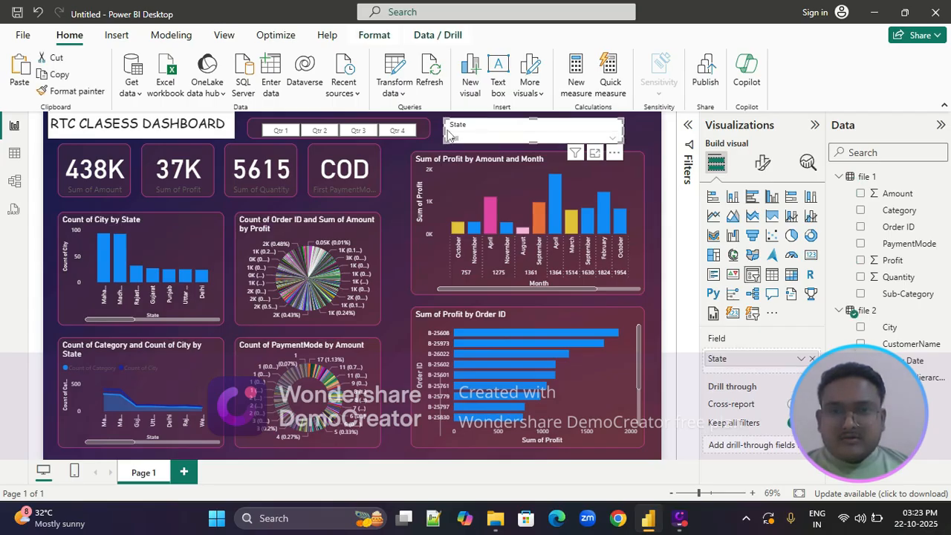
{"action": "mouse_move", "coordinate": [443, 129]}
{"action": "left_mouse_down"}
{"action": "mouse_move", "coordinate": [493, 133]}
{"action": "mouse_move", "coordinate": [453, 136]}
{"action": "left_mouse_up"}
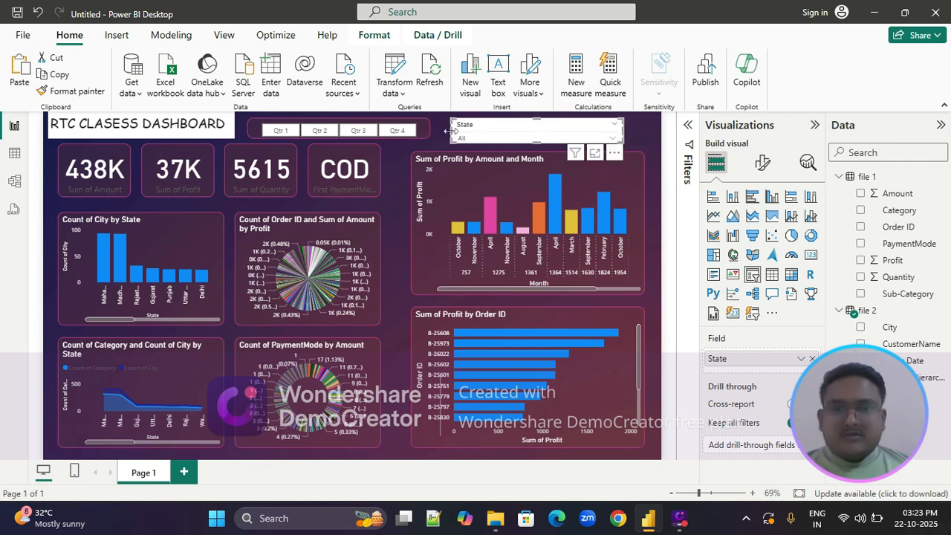
{"action": "left_click", "coordinate": [576, 177]}
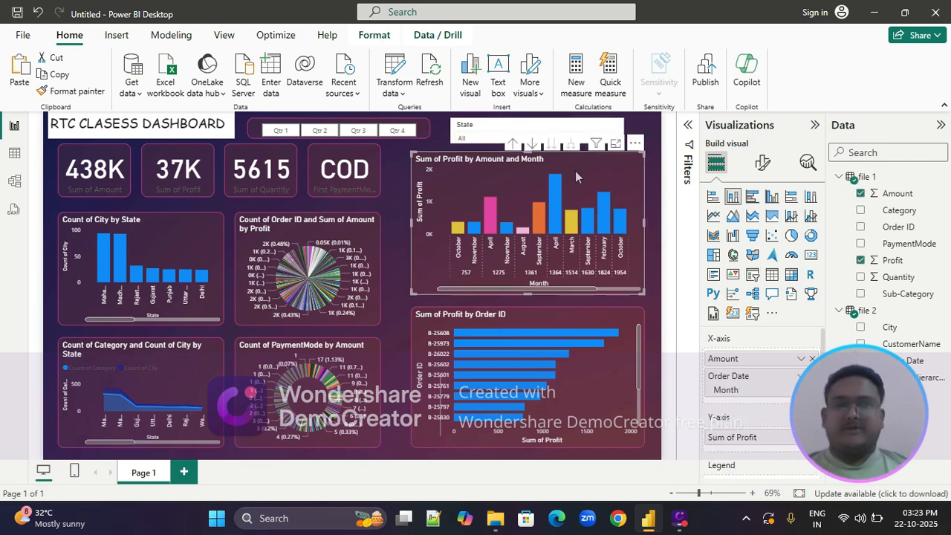
{"action": "left_click", "coordinate": [656, 179]}
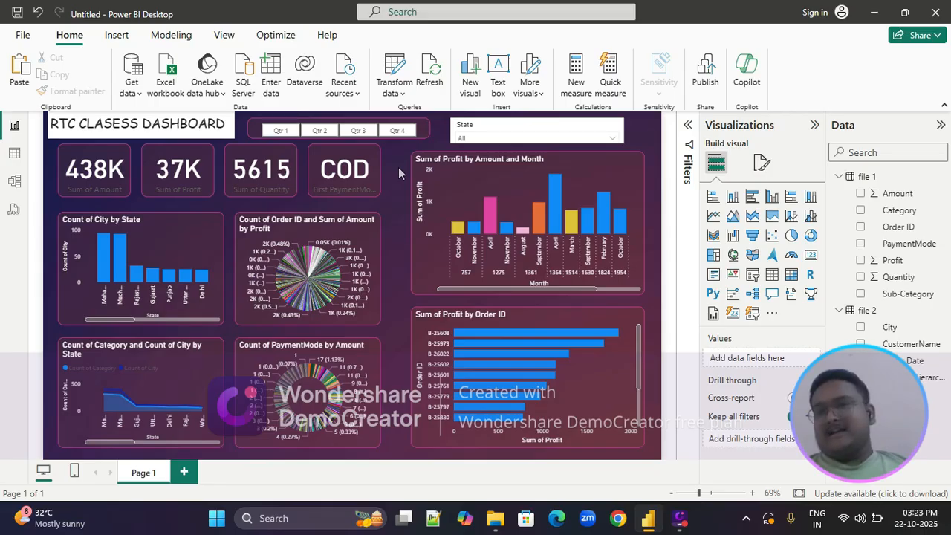
Test the quarter slicer by filtering the dashboard to Qtr 1, Qtr 2, Qtr 3 and Qtr 4 in turn
{"action": "left_click", "coordinate": [281, 130]}
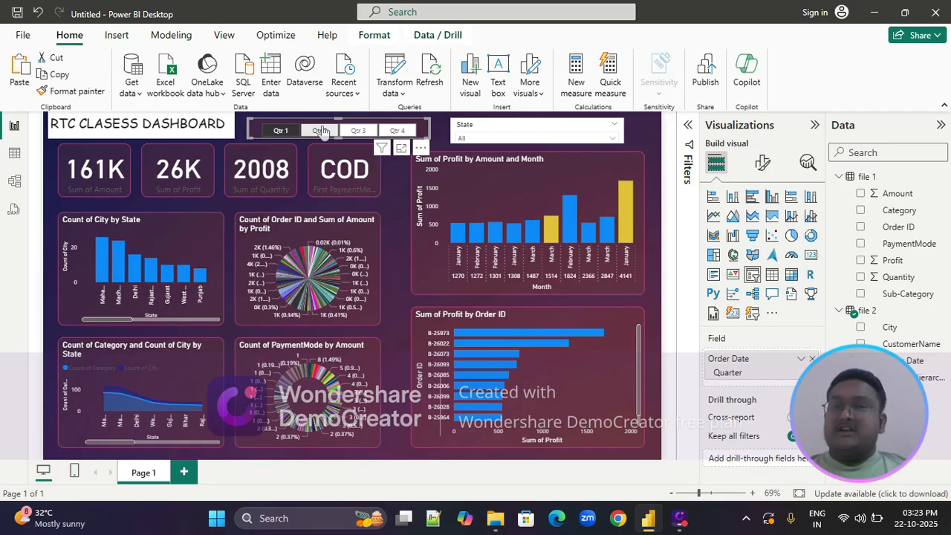
{"action": "left_click", "coordinate": [320, 131]}
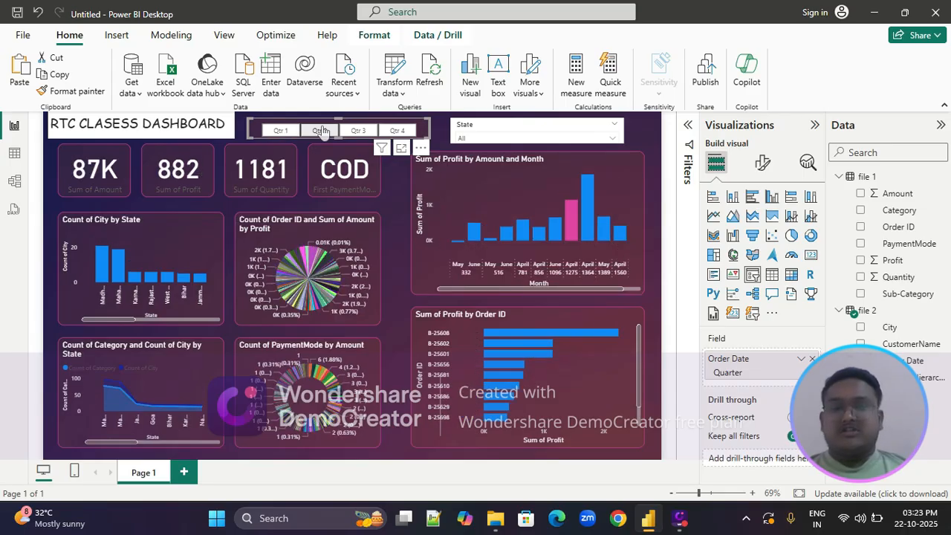
{"action": "left_click", "coordinate": [360, 131]}
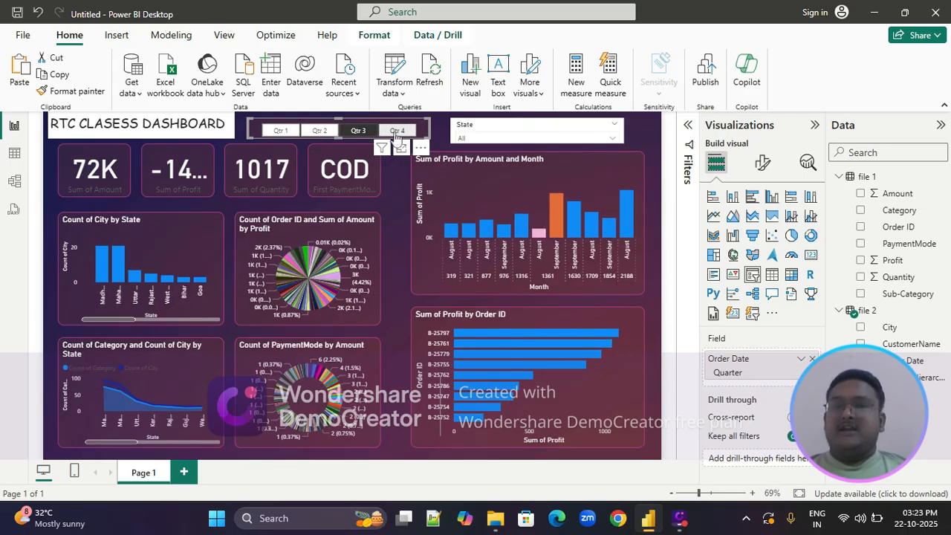
{"action": "left_click", "coordinate": [397, 131]}
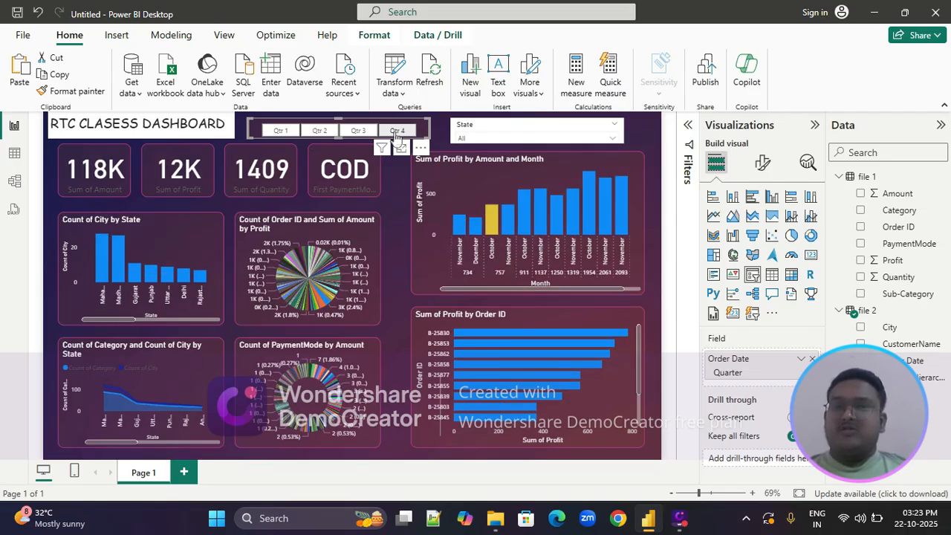
Clear the Qtr 4 filter and test the State slicer with Andhra Pradesh, Delhi, Gujarat and Himachal Pradesh in turn
{"action": "left_click", "coordinate": [397, 131]}
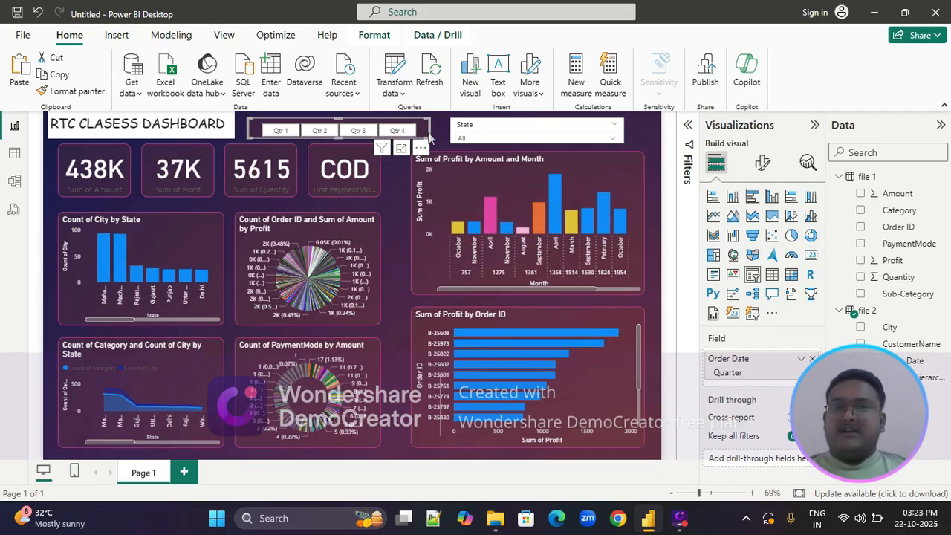
{"action": "left_click", "coordinate": [614, 139]}
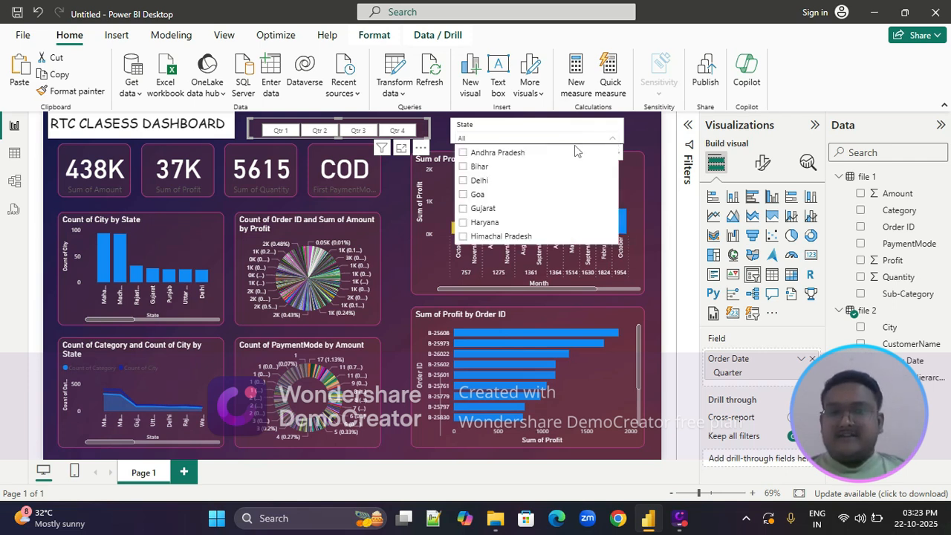
{"action": "left_click", "coordinate": [464, 153]}
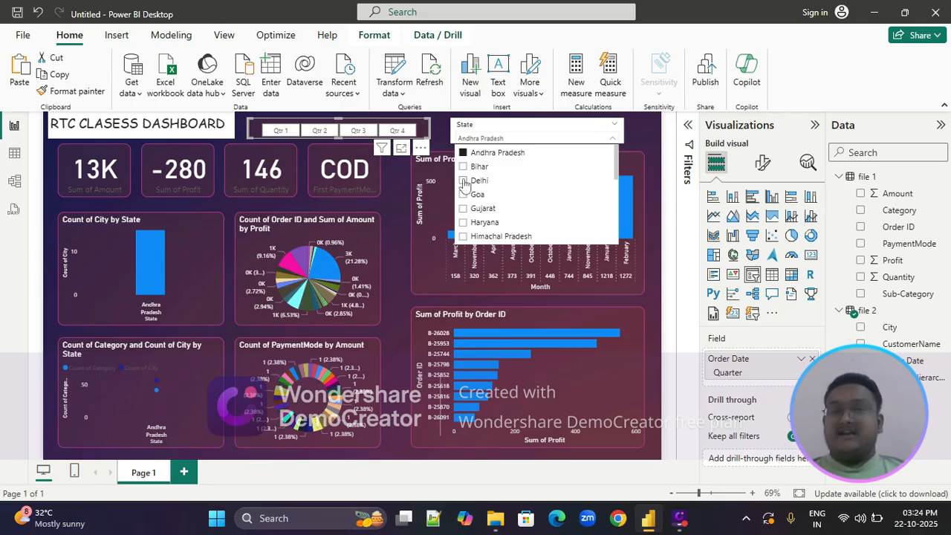
{"action": "left_click", "coordinate": [463, 181]}
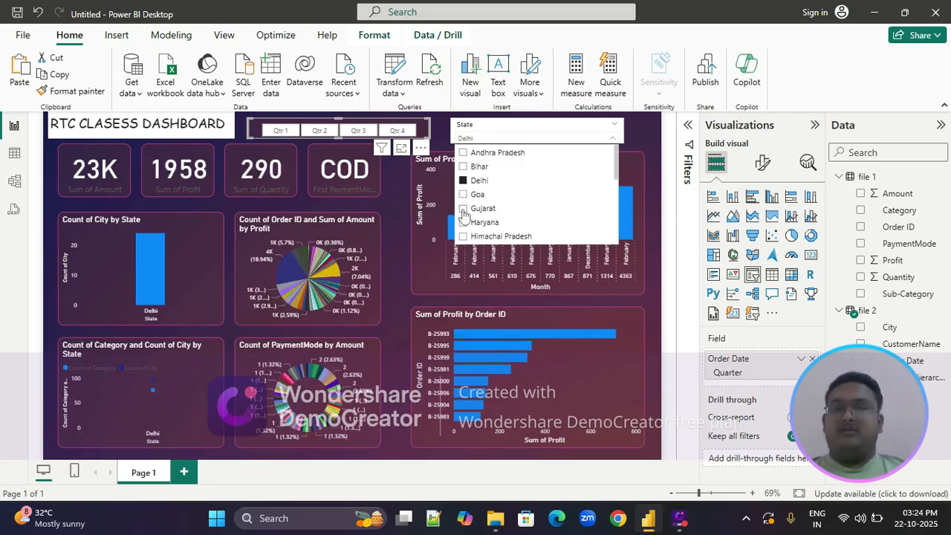
{"action": "left_click", "coordinate": [463, 209]}
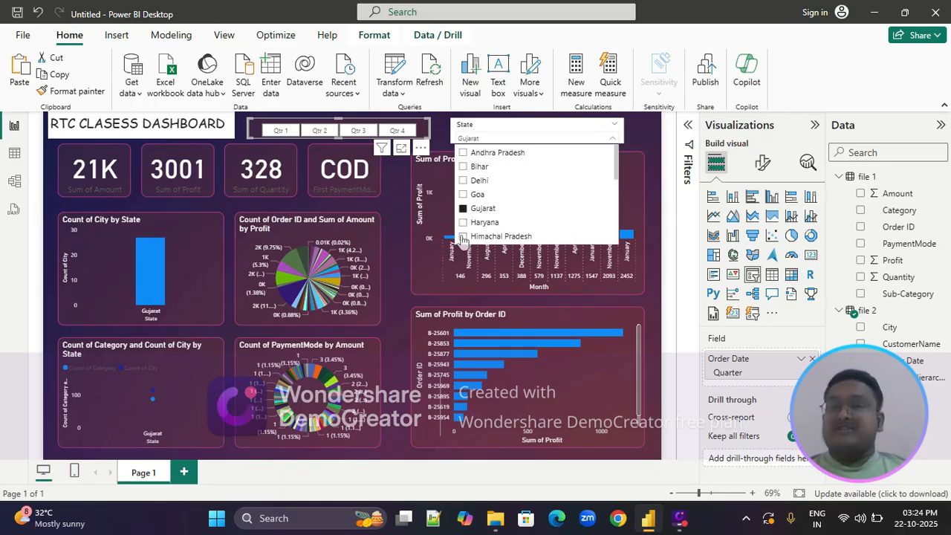
{"action": "left_click", "coordinate": [463, 236]}
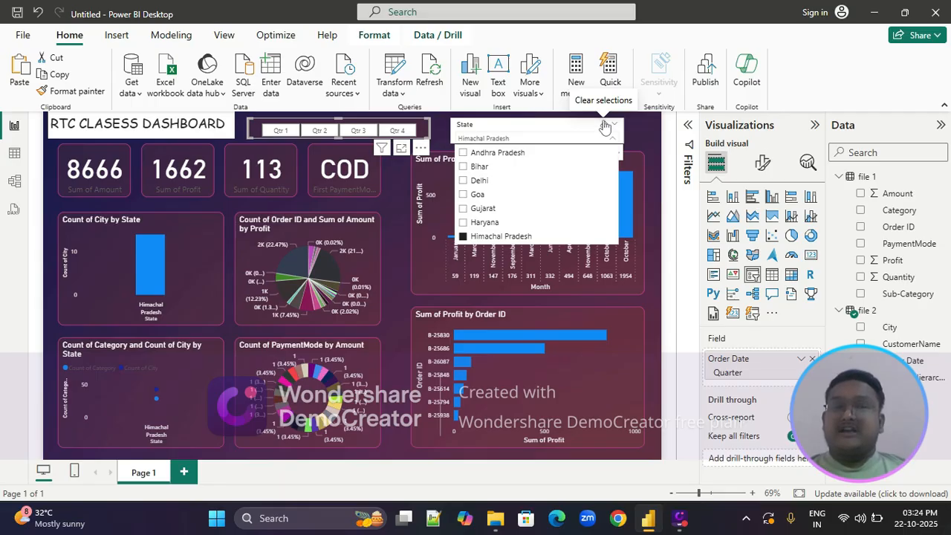
Clear the State slicer's selection to restore all states and deselect the slicer on the canvas
{"action": "left_click", "coordinate": [605, 128]}
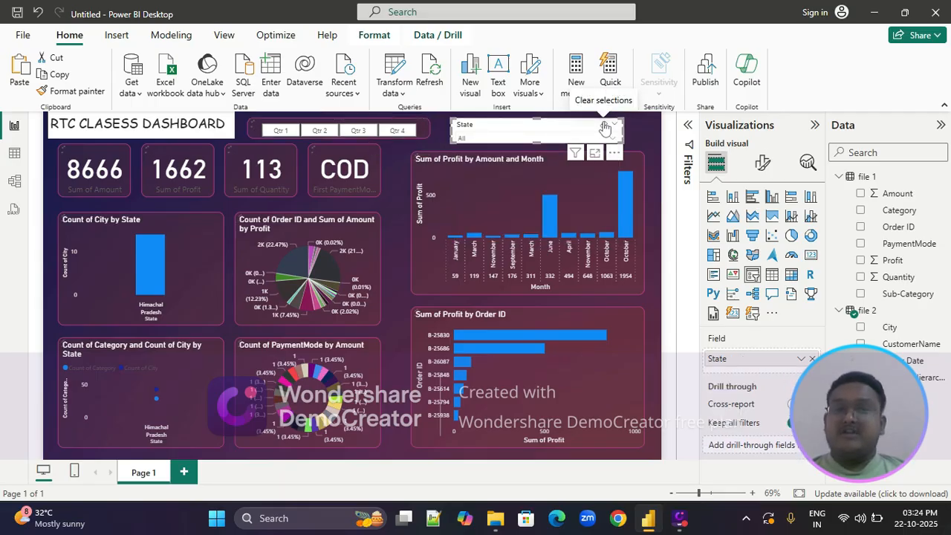
{"action": "left_click", "coordinate": [604, 128]}
{"action": "left_click", "coordinate": [648, 141]}
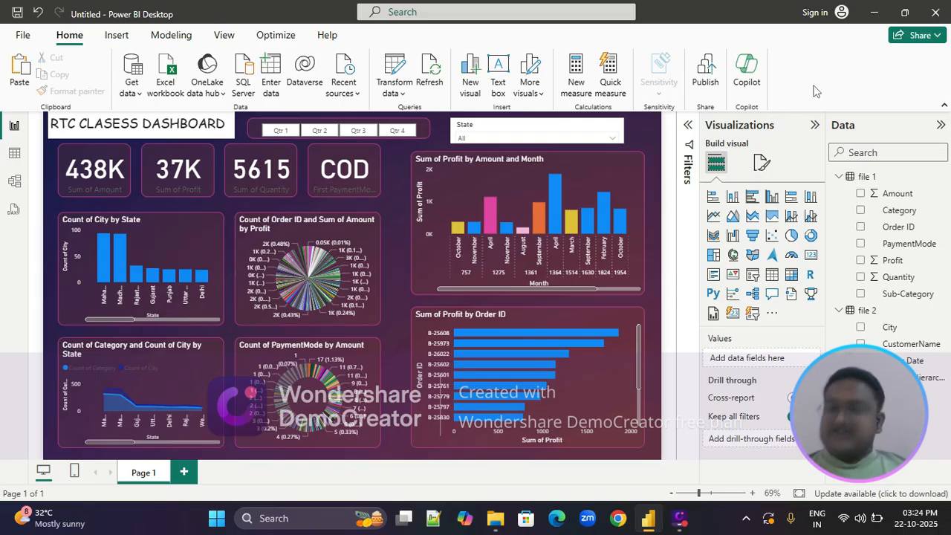
Save the report as RTC DASHBOARD in the power BI file folder
{"action": "key", "text": "ctrl+s"}
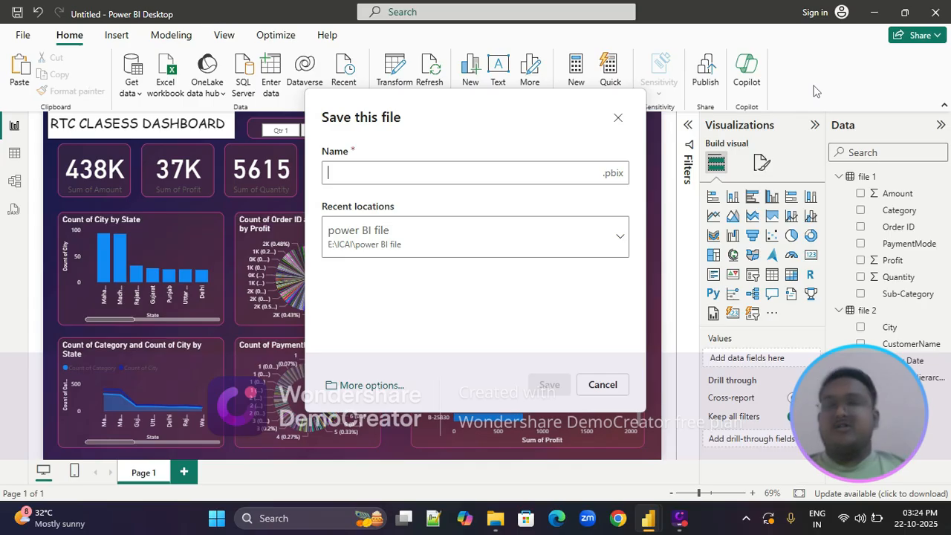
{"action": "left_click", "coordinate": [373, 174]}
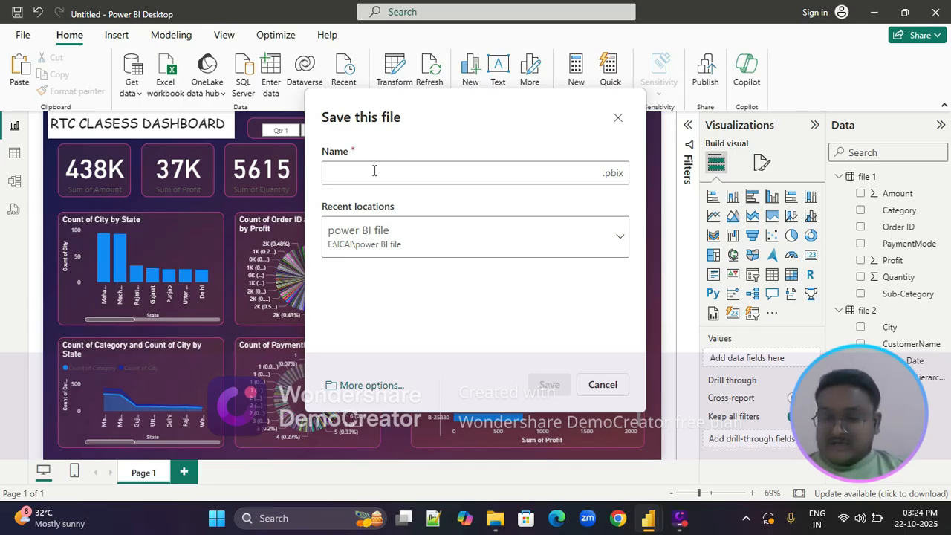
{"action": "type", "text": "RTC D"}
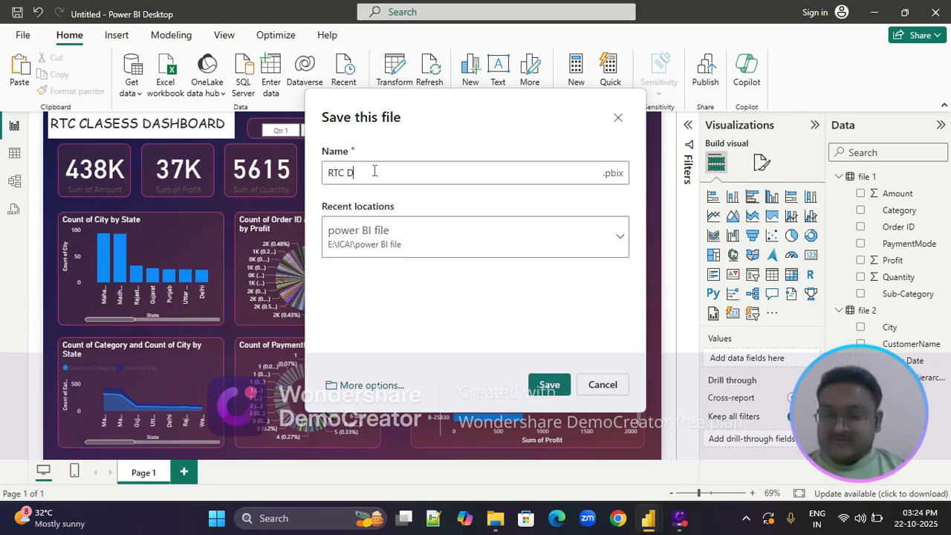
{"action": "type", "text": "ASHBOARD"}
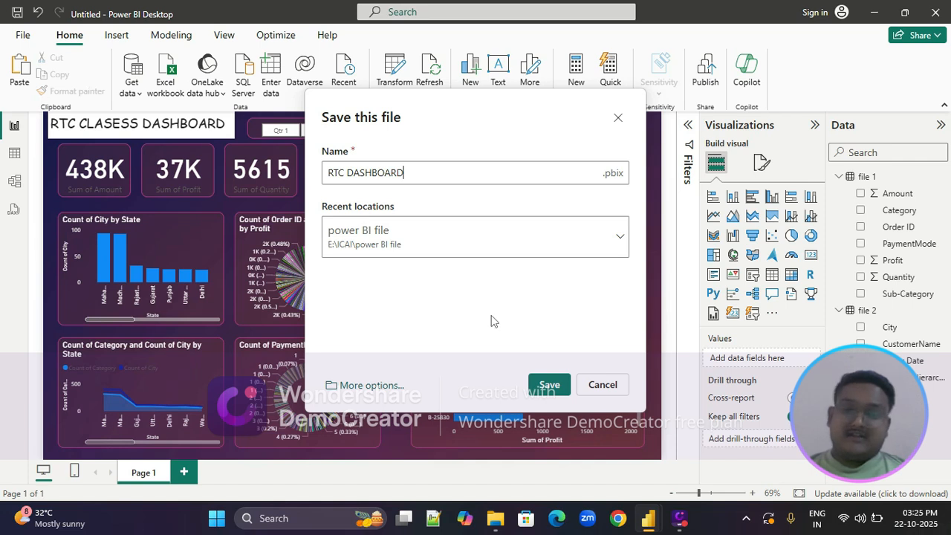
{"action": "left_click", "coordinate": [618, 232]}
{"action": "left_click", "coordinate": [618, 232]}
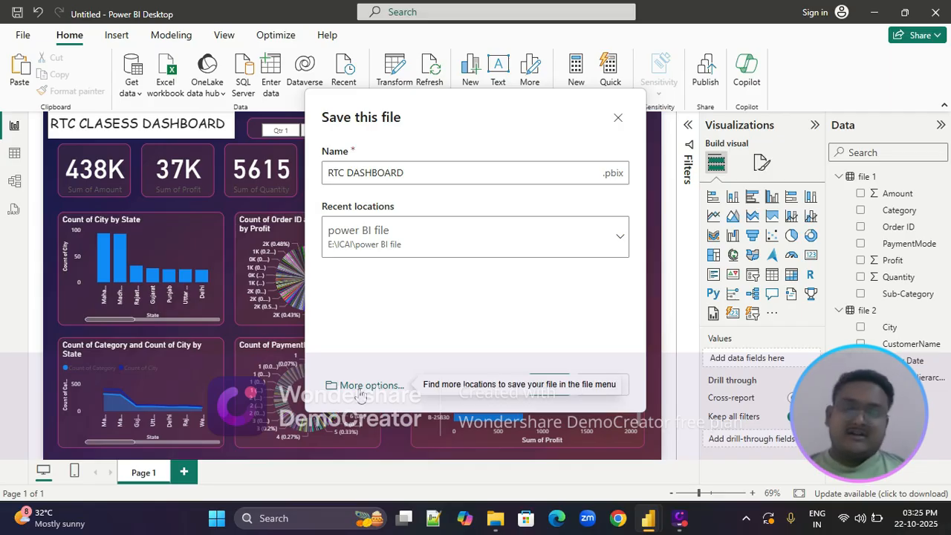
{"action": "left_click", "coordinate": [547, 384]}
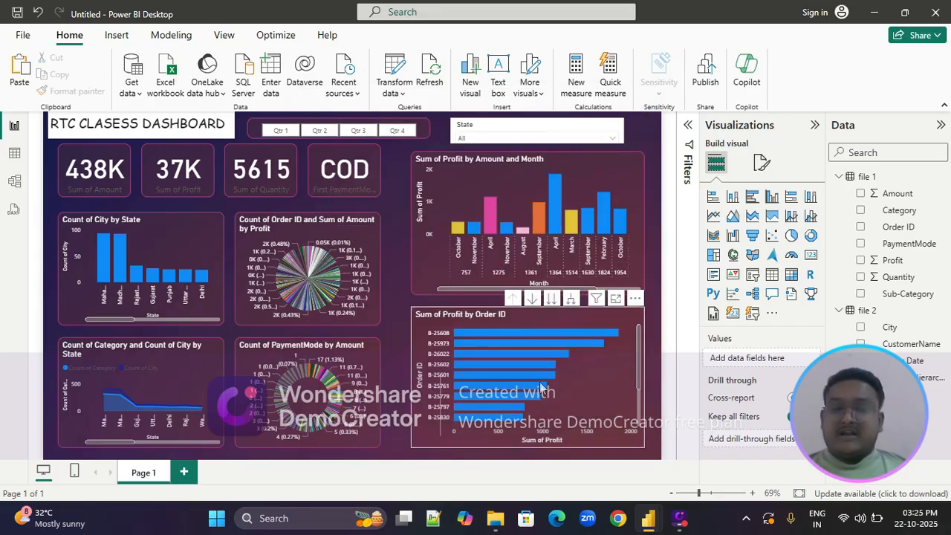